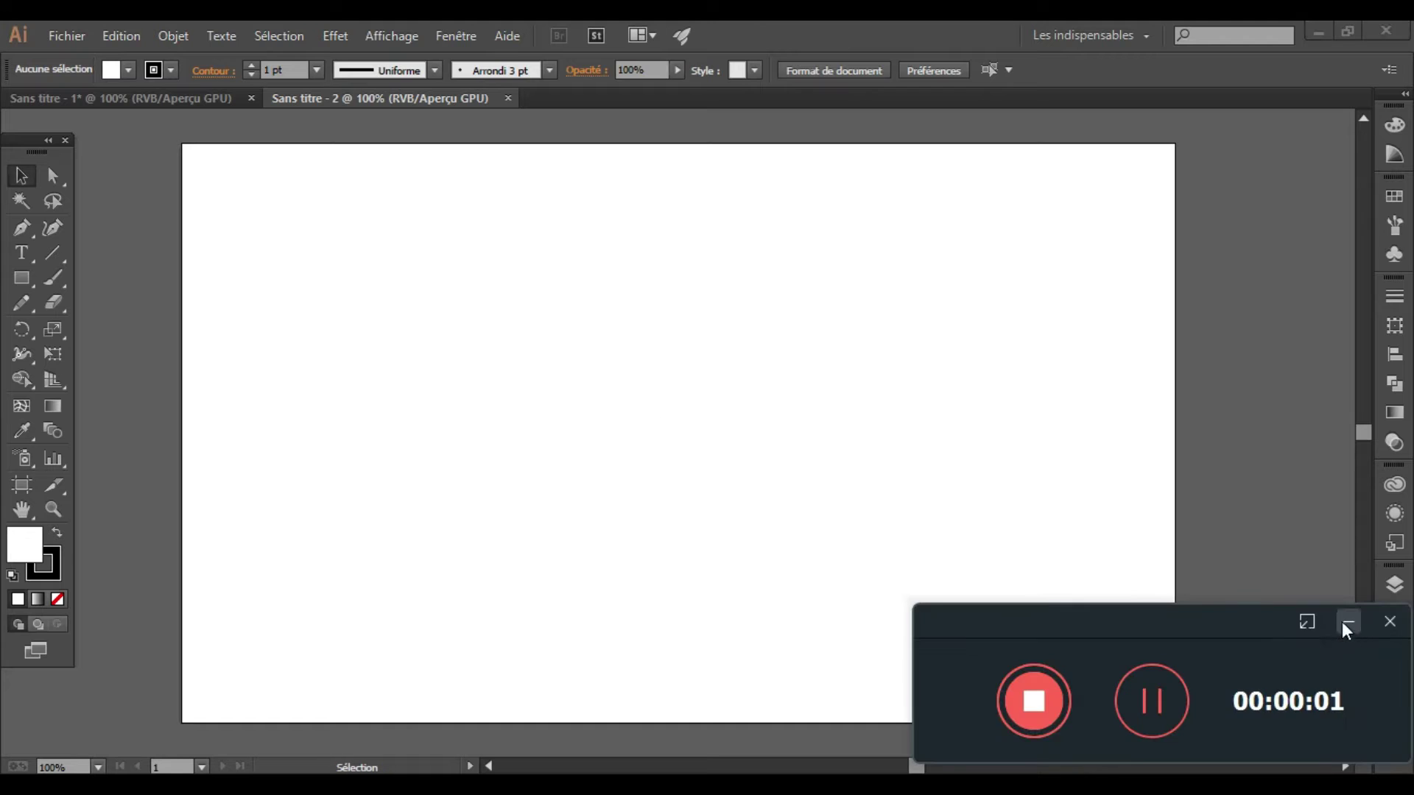
Step: Paste the grey gazelle image, move it up-left and scale it to cover most of the artboard
{"action": "left_click", "coordinate": [1347, 625]}
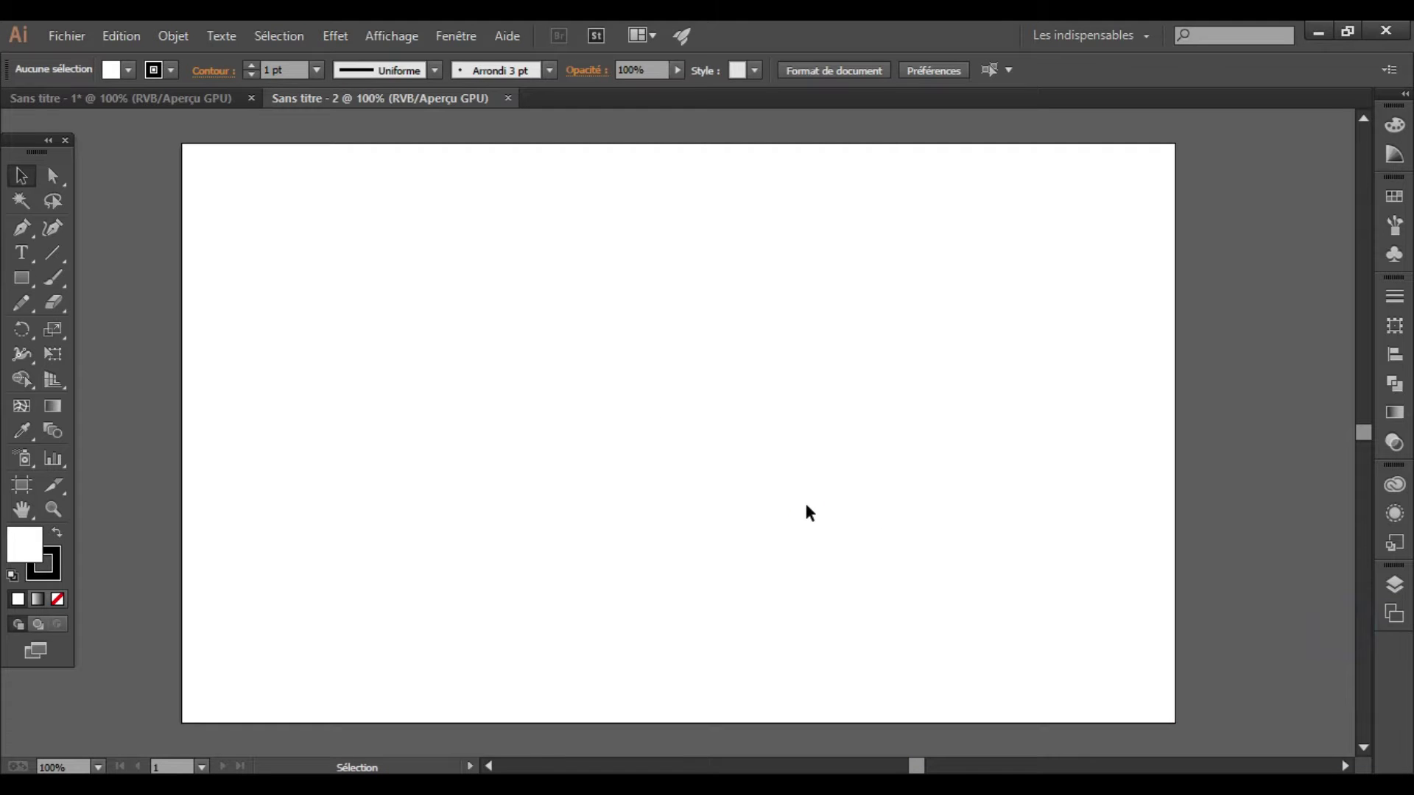
{"action": "key", "text": "ctrl+v"}
{"action": "left_click_drag", "start_coordinate": [804, 500], "coordinate": [752, 428]}
{"action": "mouse_move", "coordinate": [810, 532]}
{"action": "left_mouse_down"}
{"action": "mouse_move", "coordinate": [922, 585]}
{"action": "mouse_move", "coordinate": [1019, 656]}
{"action": "left_mouse_up"}
{"action": "left_click_drag", "start_coordinate": [717, 506], "coordinate": [760, 469]}
{"action": "left_click_drag", "start_coordinate": [1014, 632], "coordinate": [1032, 661]}
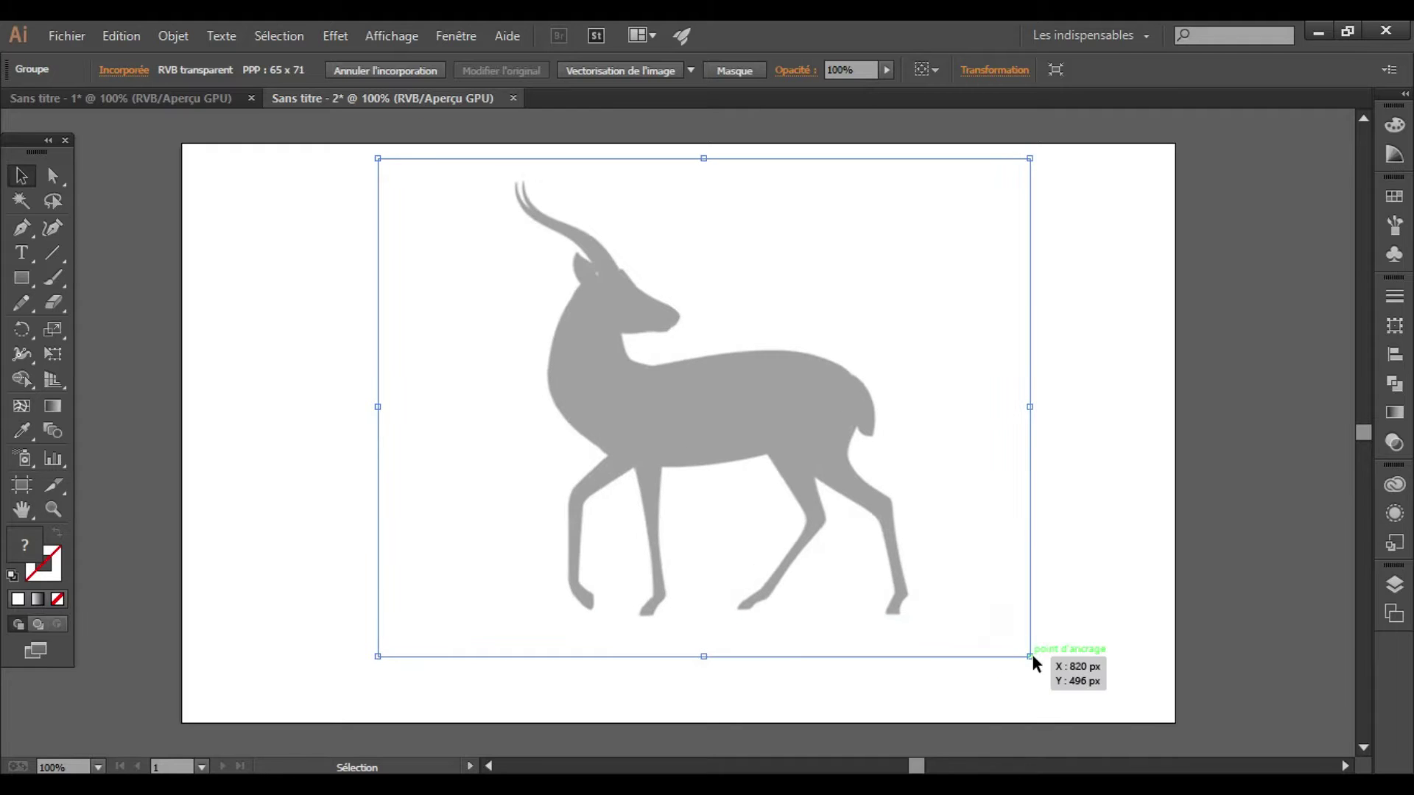
{"action": "left_click", "coordinate": [1097, 455]}
Step: Zoom in on the gazelle and set up the Pen tool with a black stroke and no fill
{"action": "key", "text": "ctrl+plus"}
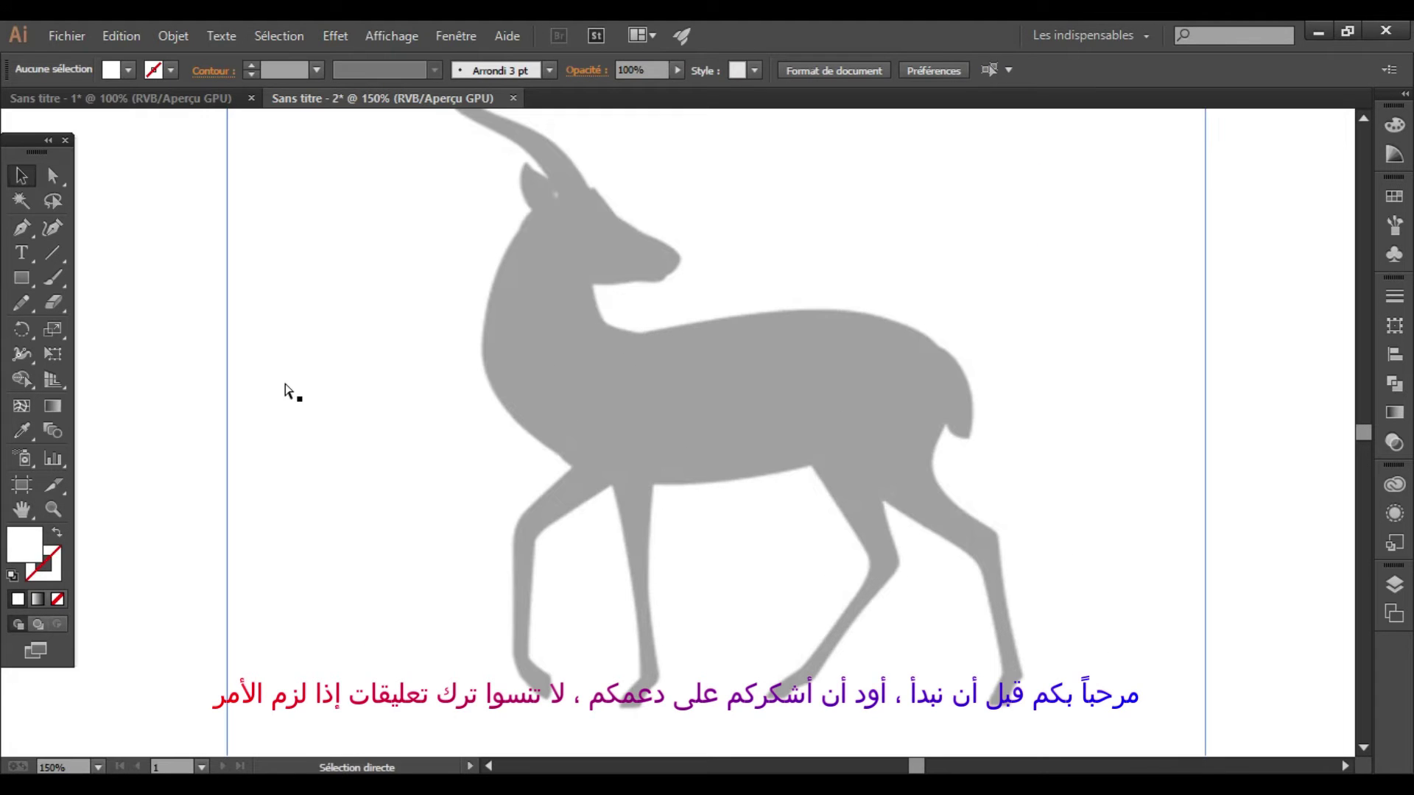
{"action": "left_click", "coordinate": [1364, 117]}
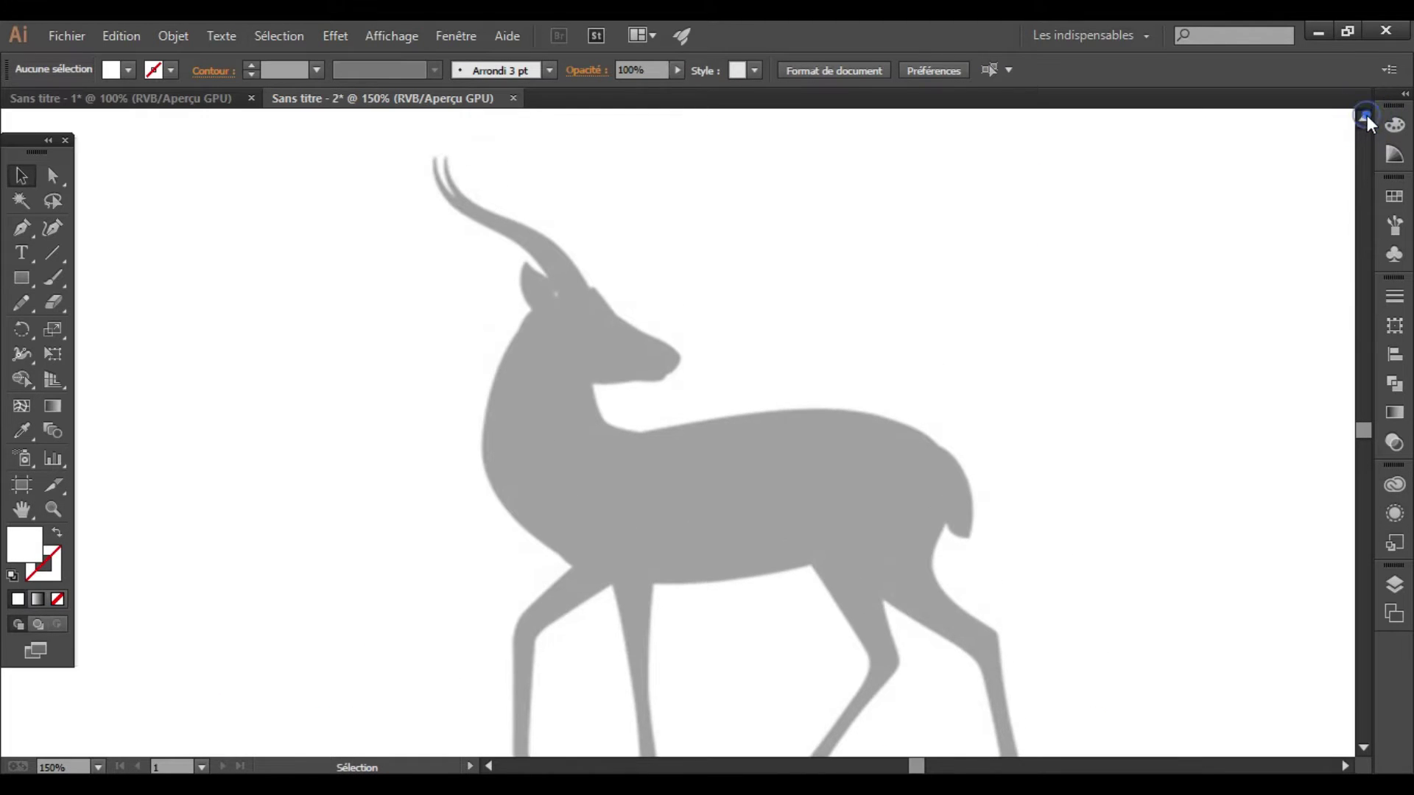
{"action": "left_click", "coordinate": [1364, 746]}
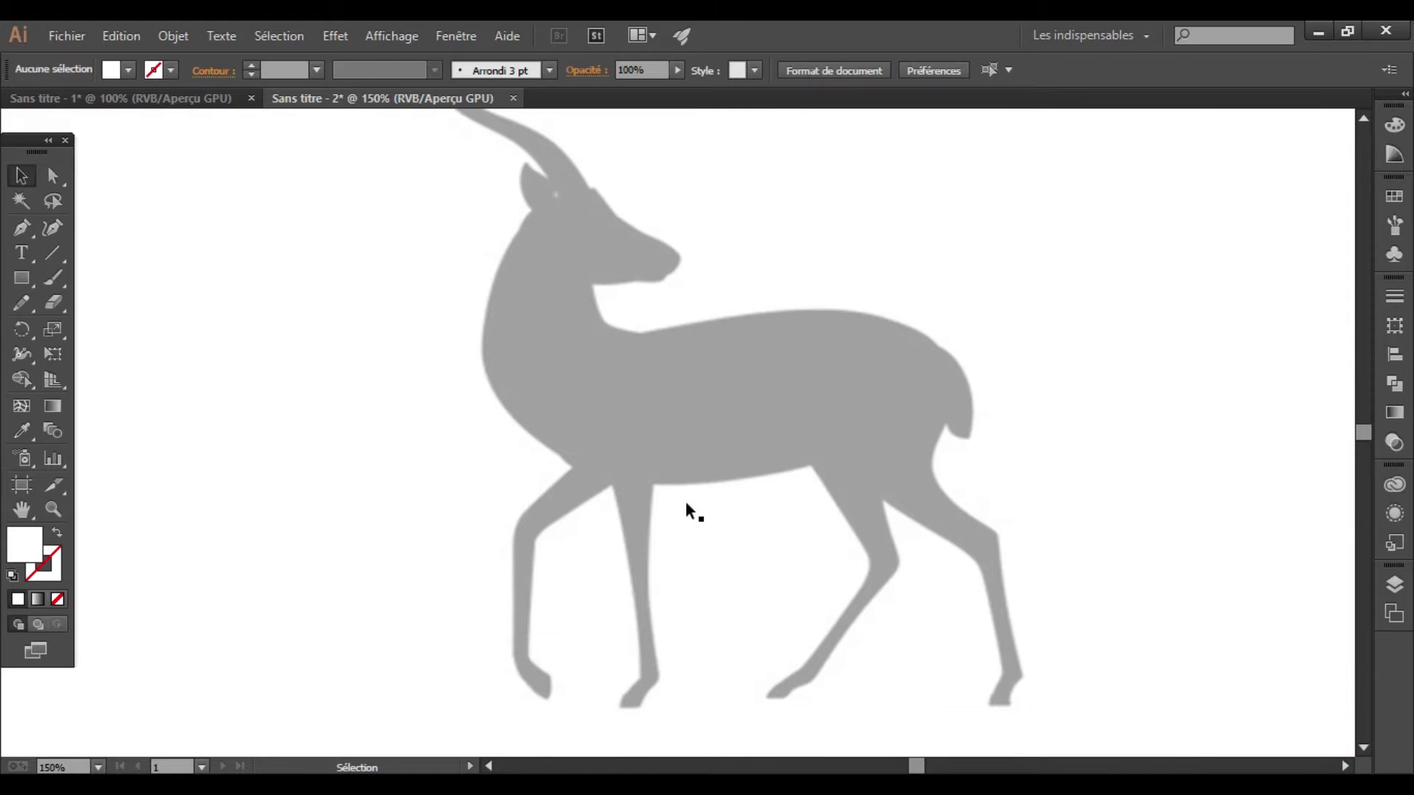
{"action": "left_click", "coordinate": [28, 228]}
{"action": "left_click", "coordinate": [171, 70]}
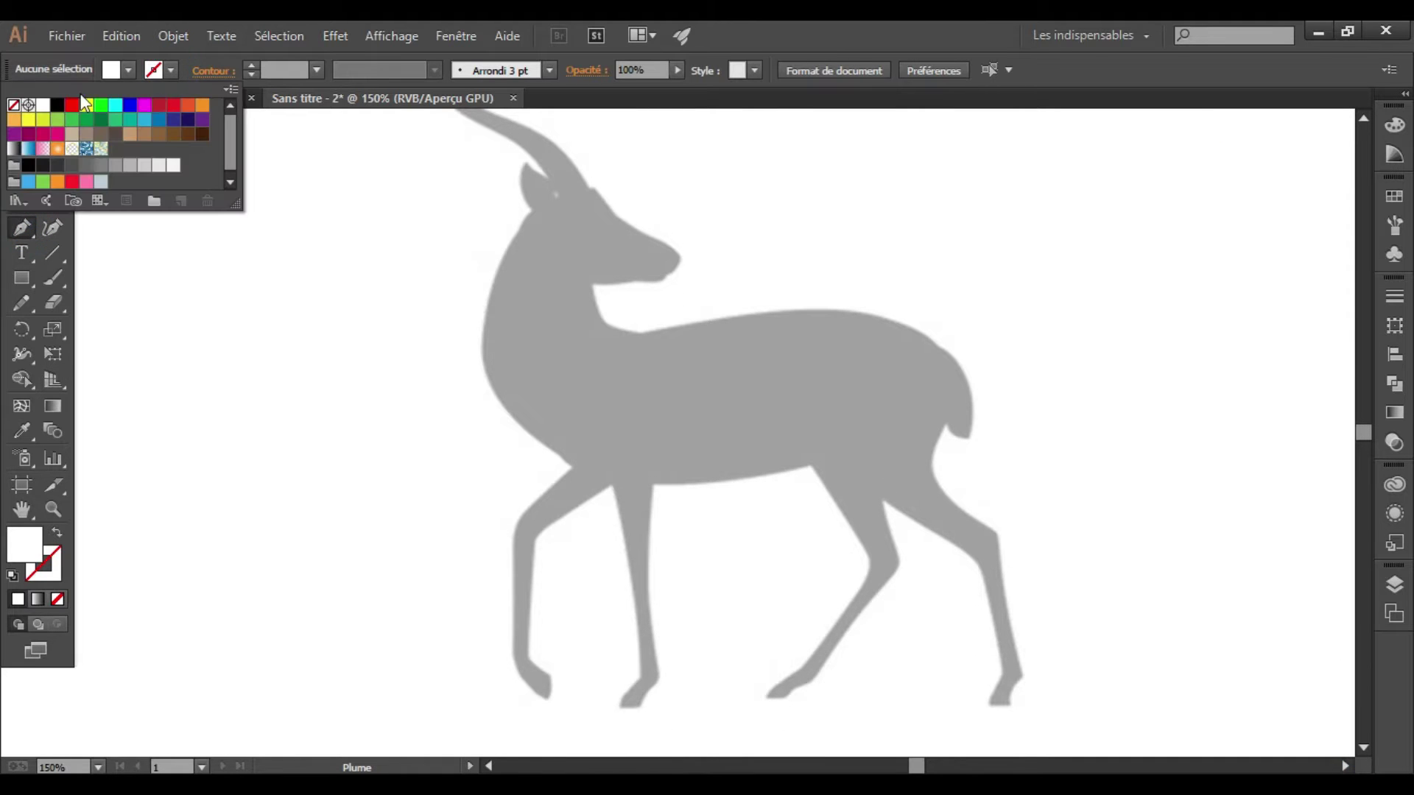
{"action": "left_click", "coordinate": [66, 103]}
{"action": "left_click", "coordinate": [129, 70]}
{"action": "left_click", "coordinate": [15, 112]}
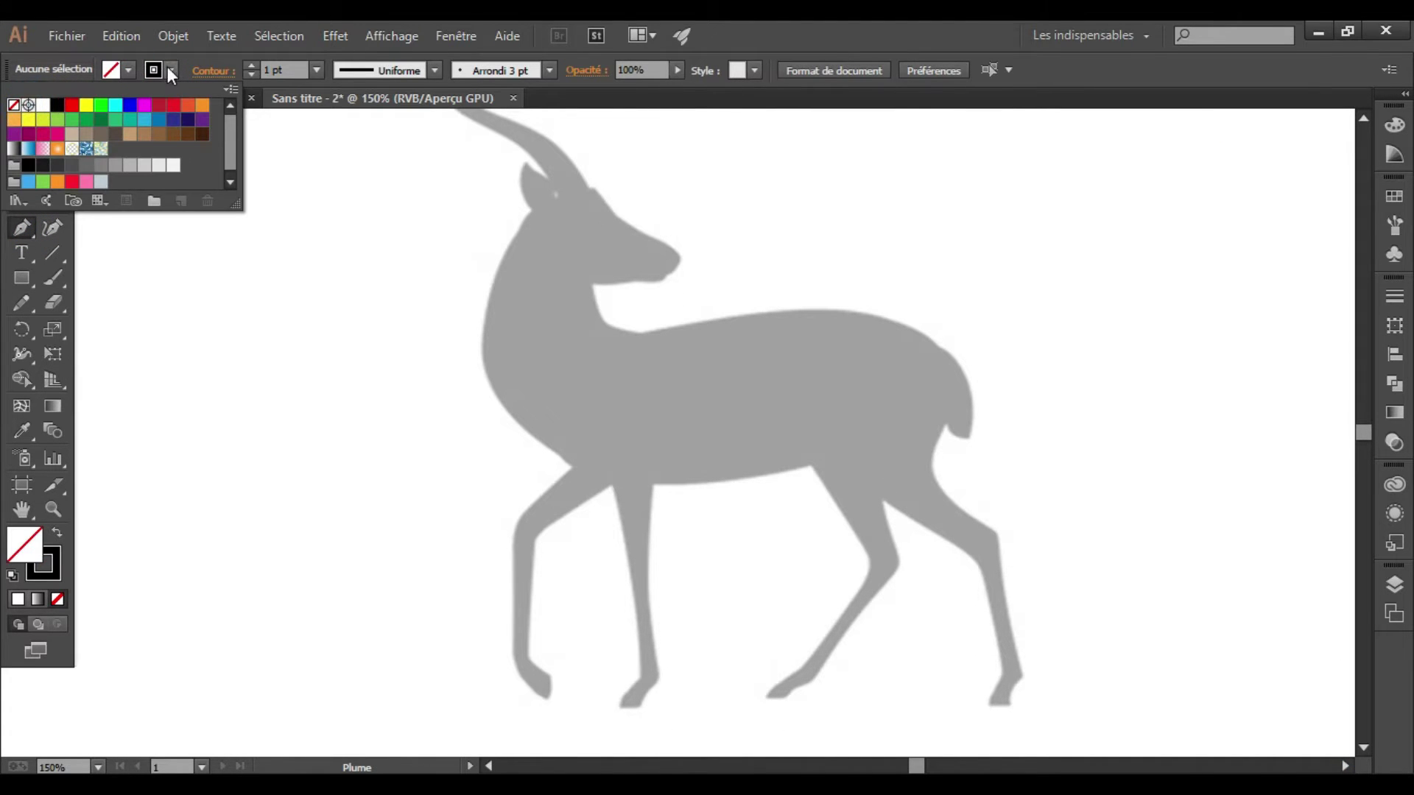
Step: Start the Pen outline along the belly and curve it down the front leg
{"action": "left_click", "coordinate": [810, 465]}
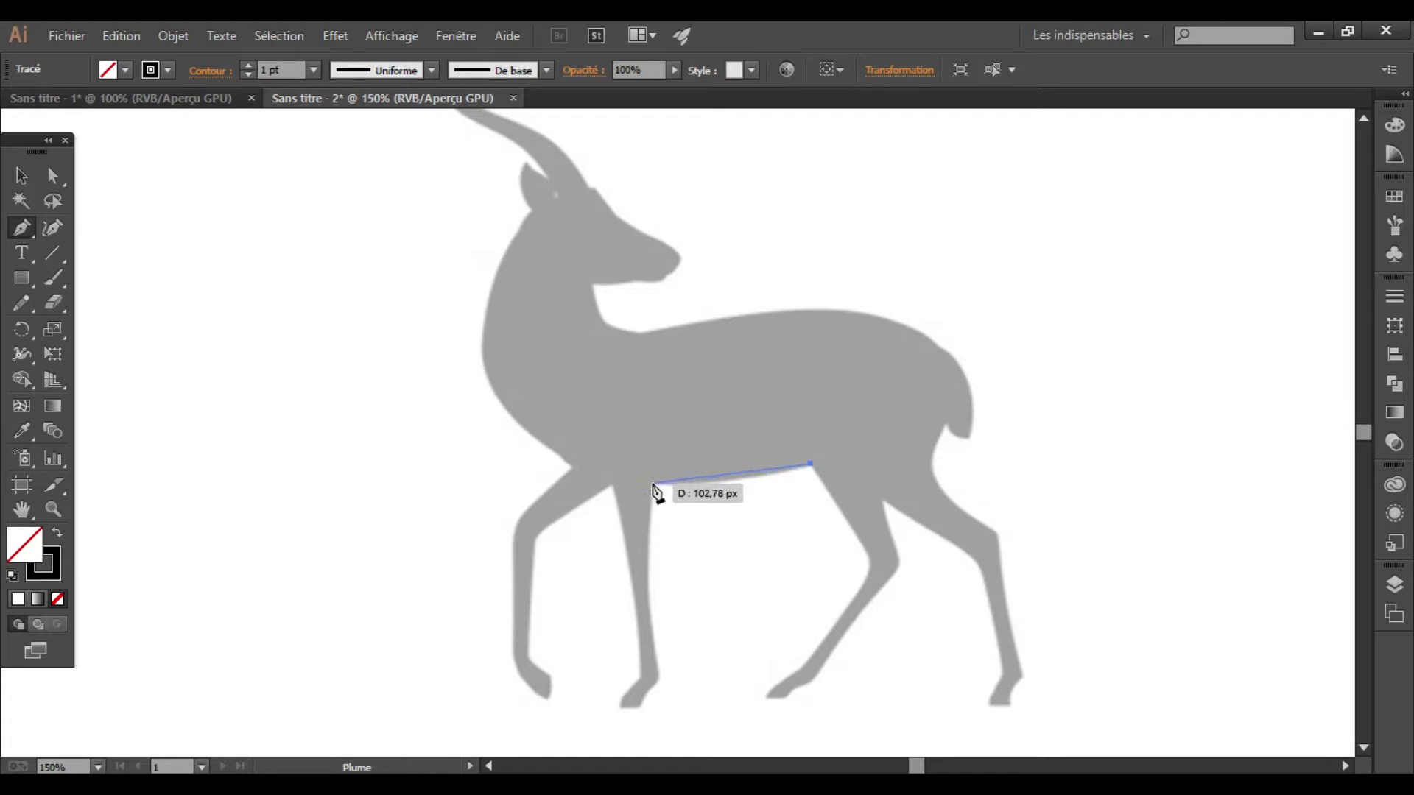
{"action": "left_click_drag", "start_coordinate": [652, 485], "coordinate": [586, 476]}
{"action": "left_click", "coordinate": [652, 484]}
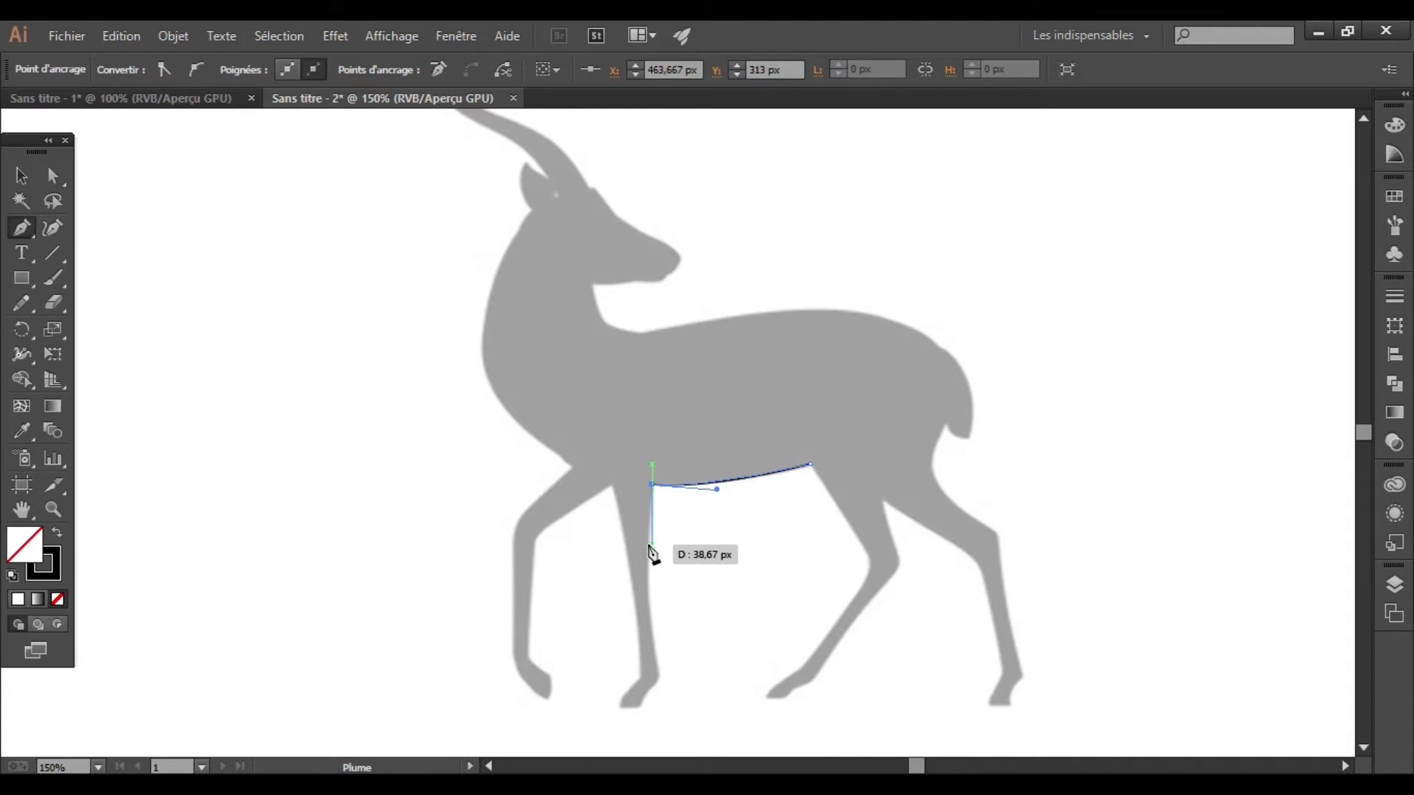
{"action": "key", "text": "ctrl+plus"}
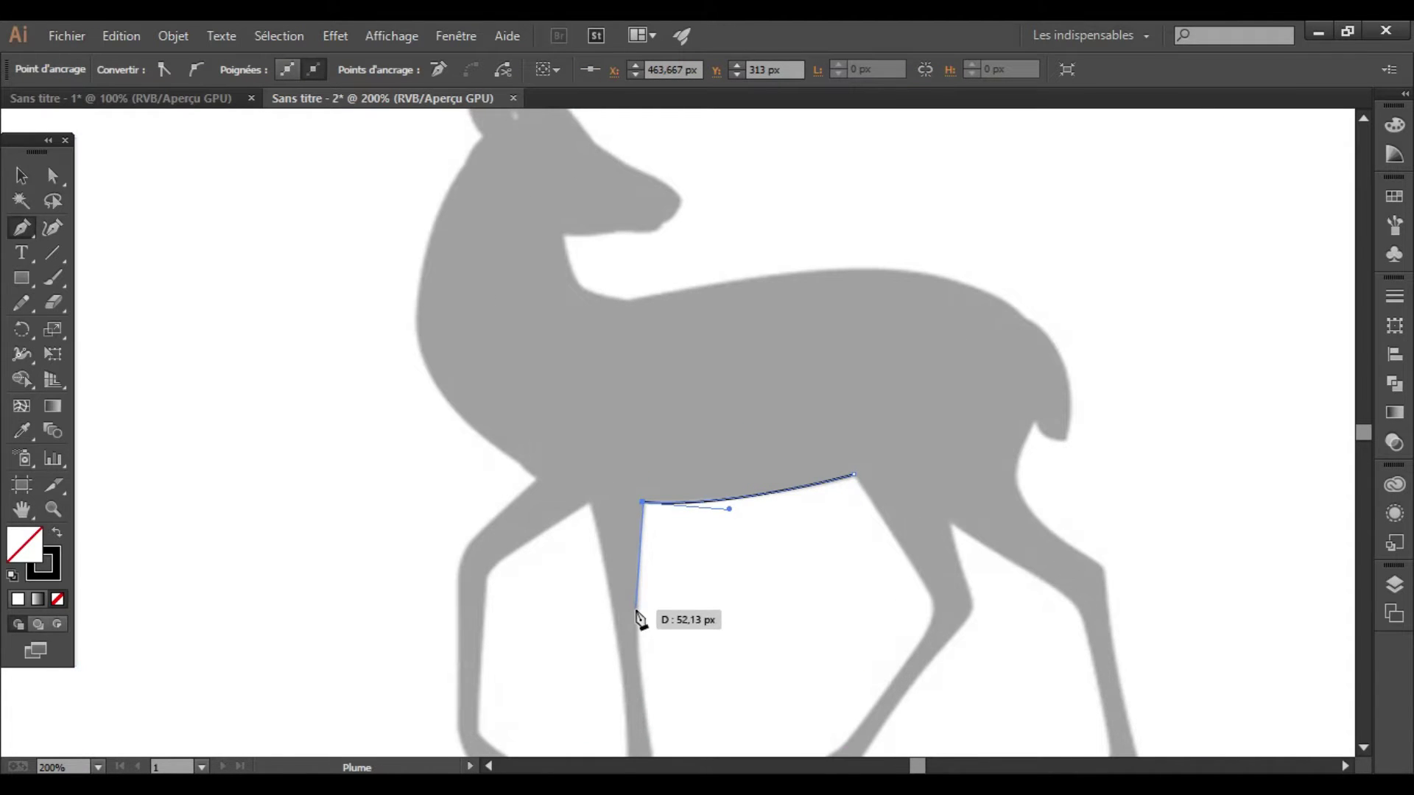
{"action": "left_click", "coordinate": [635, 609]}
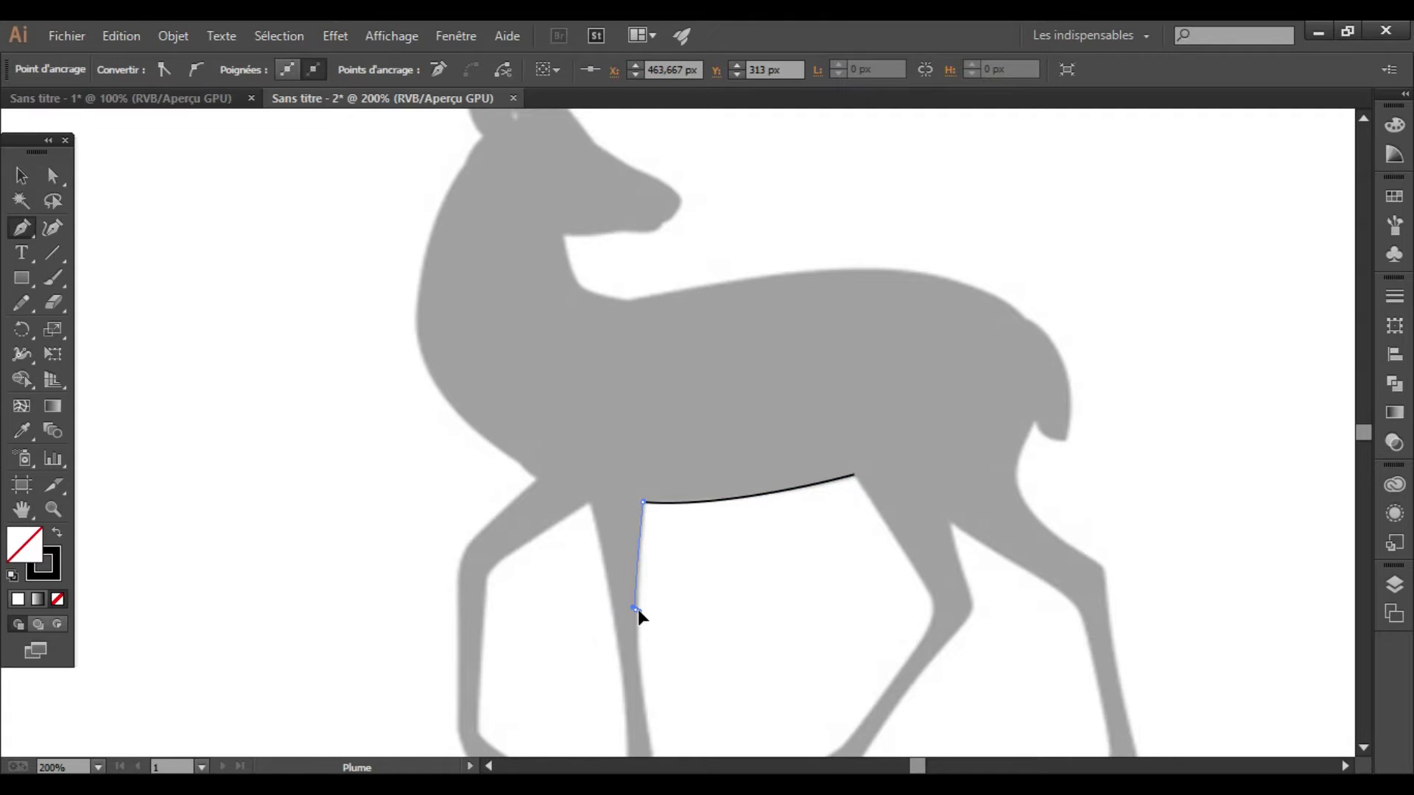
{"action": "left_click_drag", "start_coordinate": [646, 727], "coordinate": [655, 728]}
Step: Curve the outline around the front hoof and back up, undoing the extra chest point
{"action": "scroll", "coordinate": [660, 729], "scroll_direction": "down", "scroll_amount": 5}
{"action": "scroll", "coordinate": [663, 710], "scroll_direction": "down", "scroll_amount": 3}
{"action": "left_click_drag", "start_coordinate": [662, 519], "coordinate": [656, 550]}
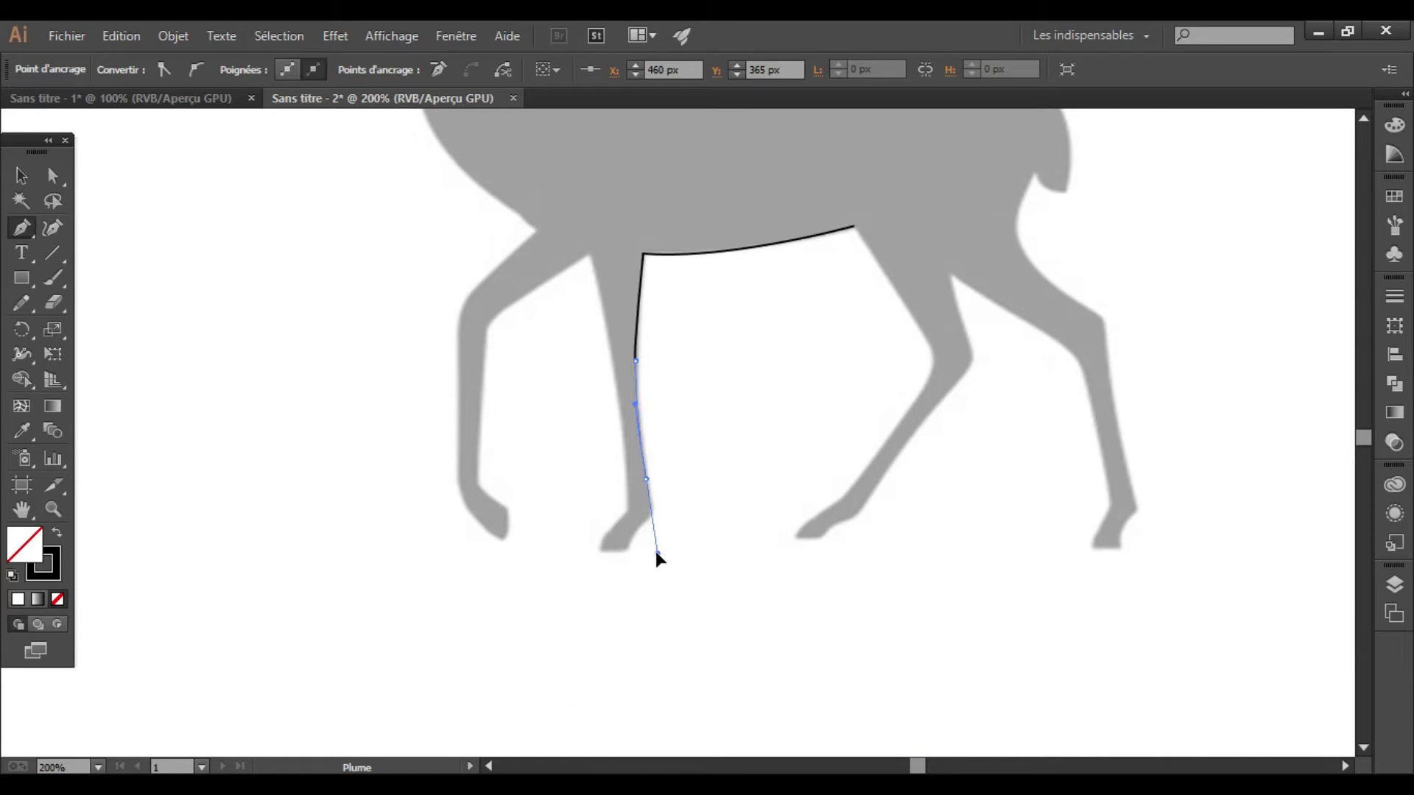
{"action": "mouse_move", "coordinate": [657, 553]}
{"action": "left_mouse_down"}
{"action": "mouse_move", "coordinate": [649, 488]}
{"action": "mouse_move", "coordinate": [645, 537]}
{"action": "mouse_move", "coordinate": [620, 538]}
{"action": "mouse_move", "coordinate": [633, 547]}
{"action": "left_mouse_up"}
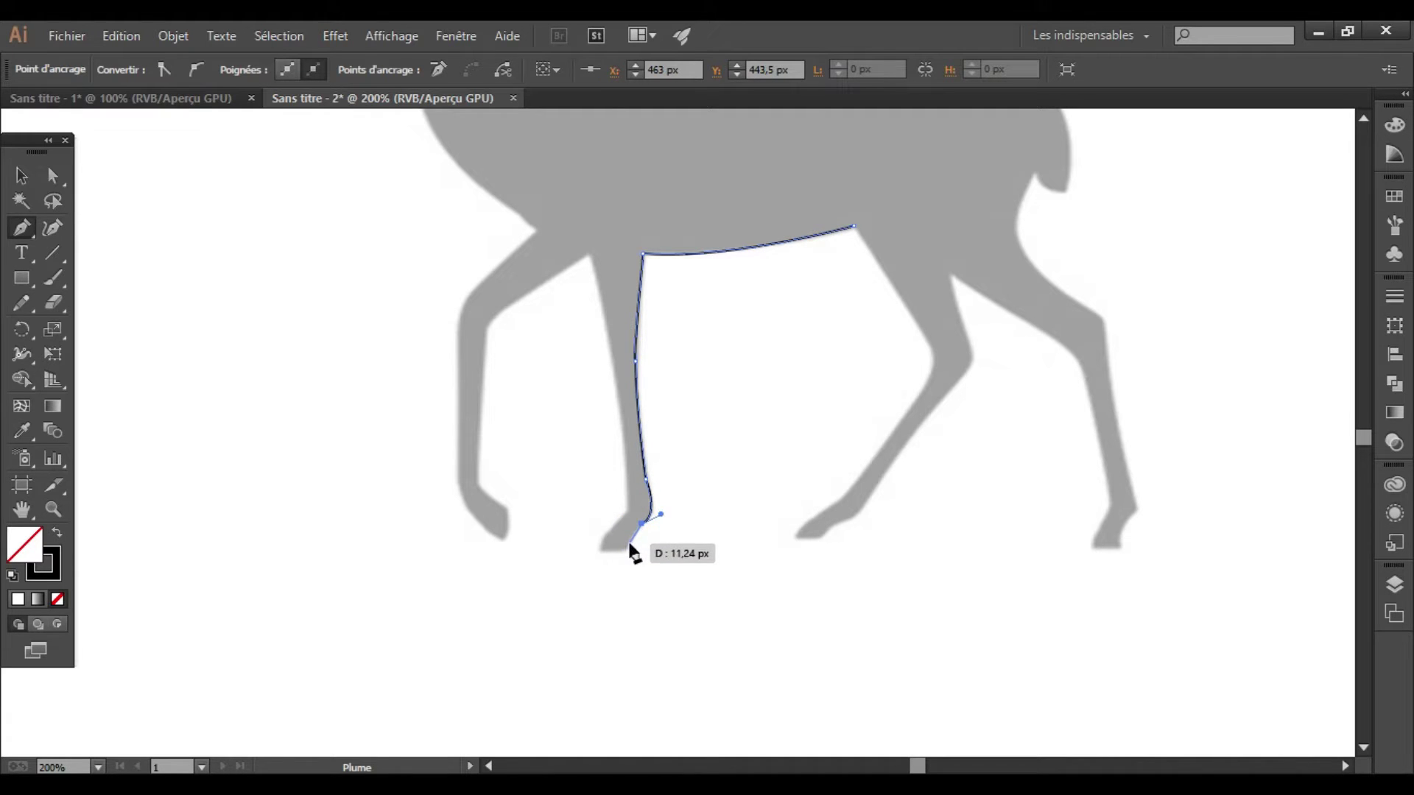
{"action": "mouse_move", "coordinate": [629, 546]}
{"action": "left_mouse_down"}
{"action": "mouse_move", "coordinate": [611, 557]}
{"action": "mouse_move", "coordinate": [572, 545]}
{"action": "mouse_move", "coordinate": [614, 559]}
{"action": "mouse_move", "coordinate": [602, 553]}
{"action": "mouse_move", "coordinate": [629, 508]}
{"action": "mouse_move", "coordinate": [648, 510]}
{"action": "mouse_move", "coordinate": [616, 427]}
{"action": "mouse_move", "coordinate": [610, 368]}
{"action": "mouse_move", "coordinate": [623, 372]}
{"action": "left_mouse_up"}
{"action": "left_click_drag", "start_coordinate": [593, 258], "coordinate": [596, 263]}
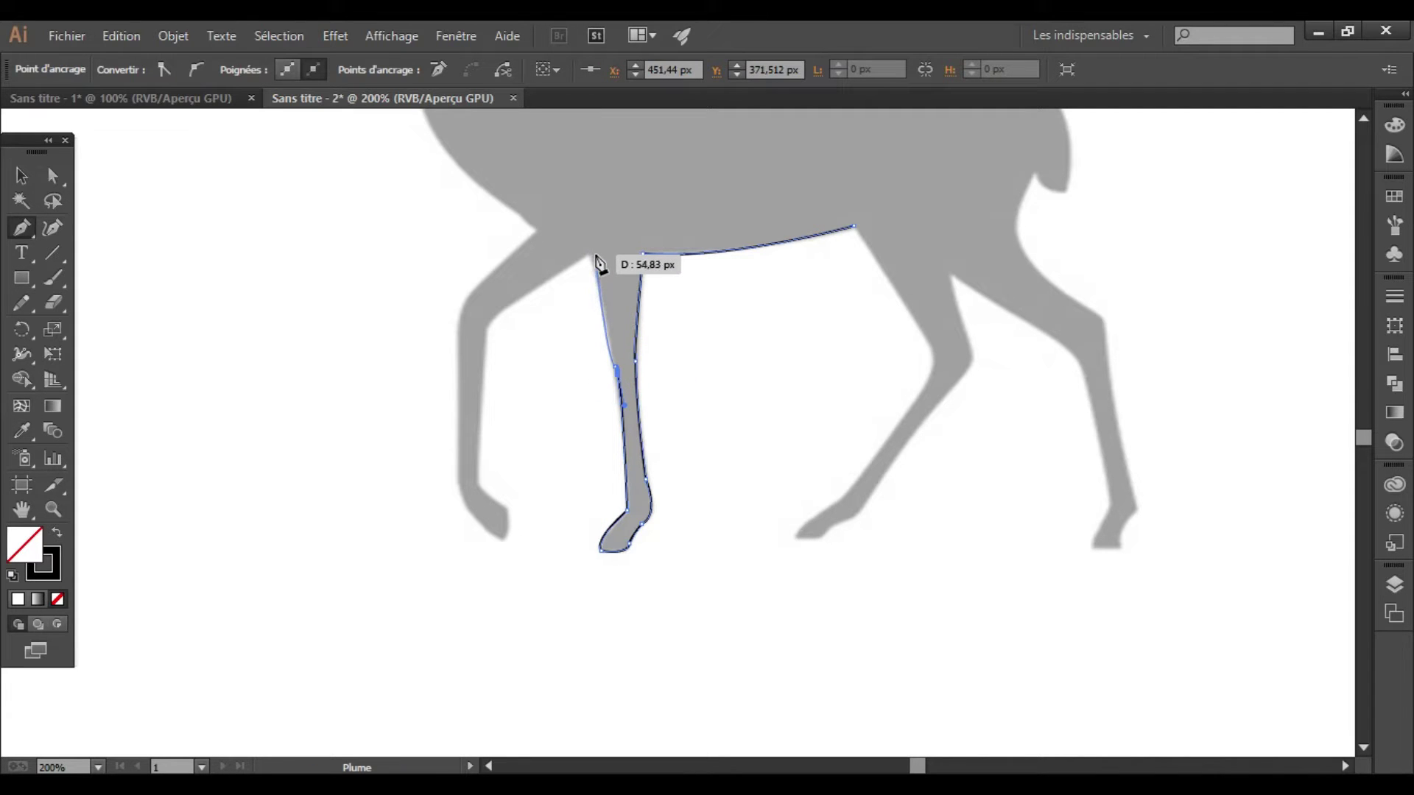
{"action": "key", "text": "ctrl+z"}
Step: Resume the path to a sharp chest corner and start down the far front leg
{"action": "left_click", "coordinate": [616, 368]}
{"action": "left_click_drag", "start_coordinate": [593, 257], "coordinate": [594, 263]}
{"action": "left_click", "coordinate": [589, 253]}
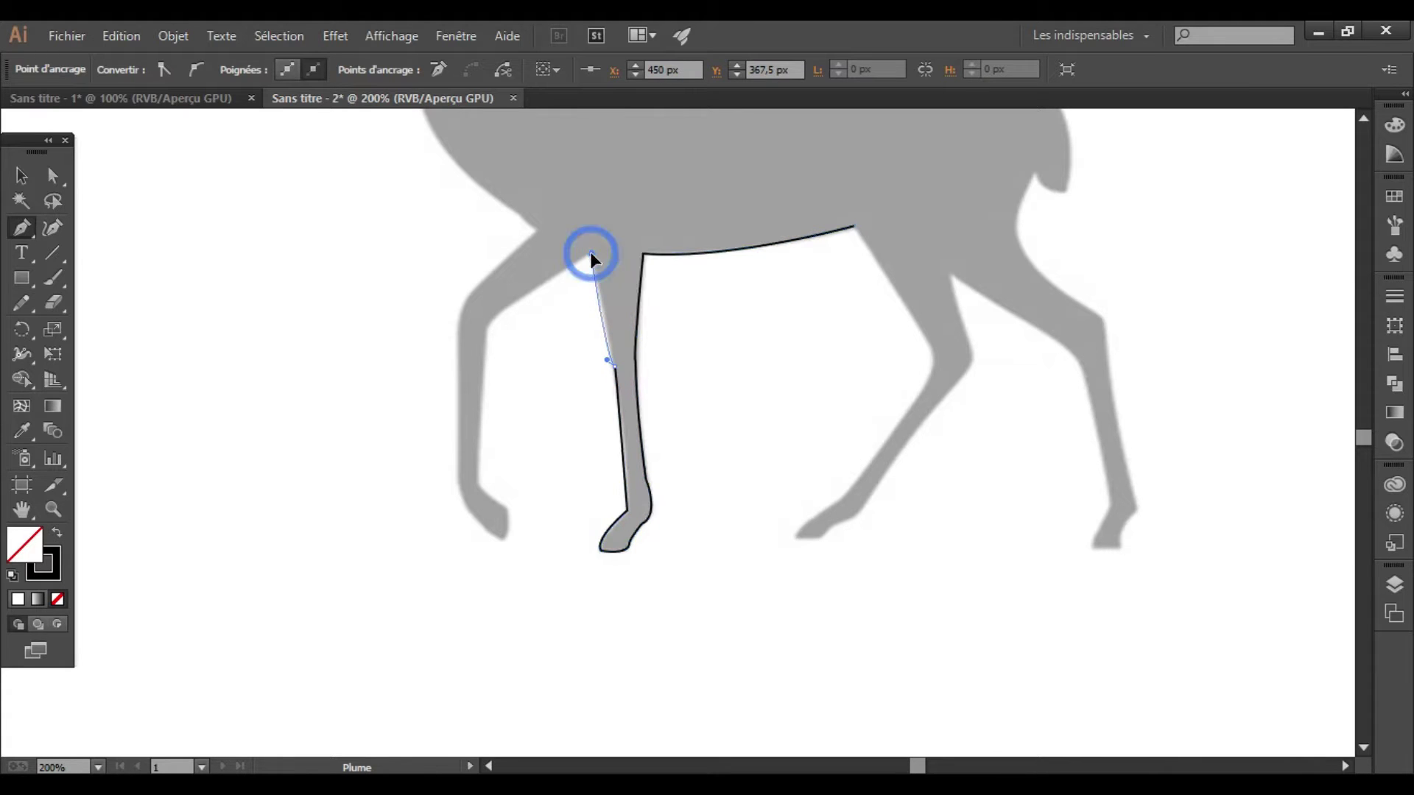
{"action": "left_click", "coordinate": [506, 307]}
{"action": "left_click_drag", "start_coordinate": [486, 339], "coordinate": [487, 364]}
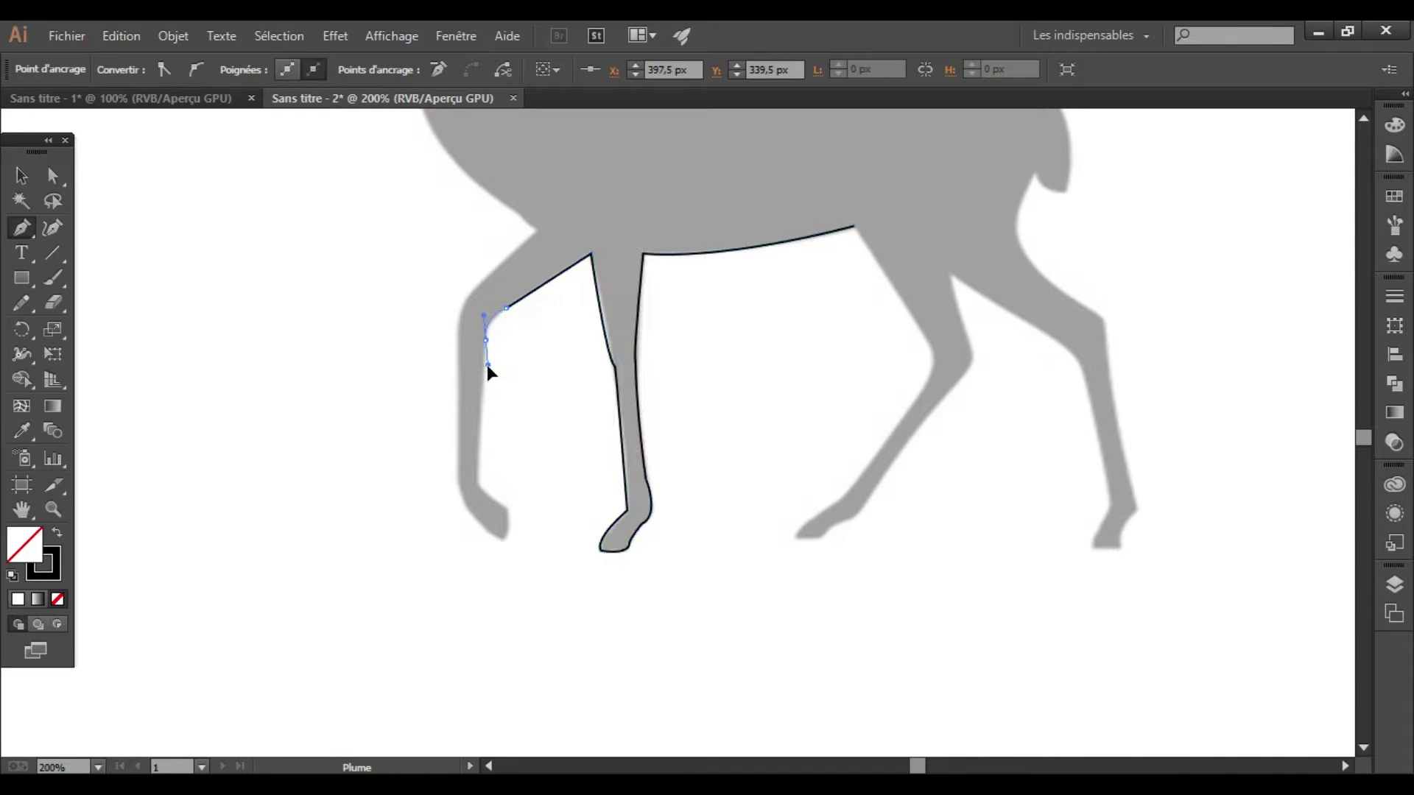
{"action": "left_click", "coordinate": [485, 339], "text": "alt"}
Step: Trace the far front leg down to its hoof and shape the hoof-tip curve
{"action": "left_click_drag", "start_coordinate": [478, 485], "coordinate": [474, 505]}
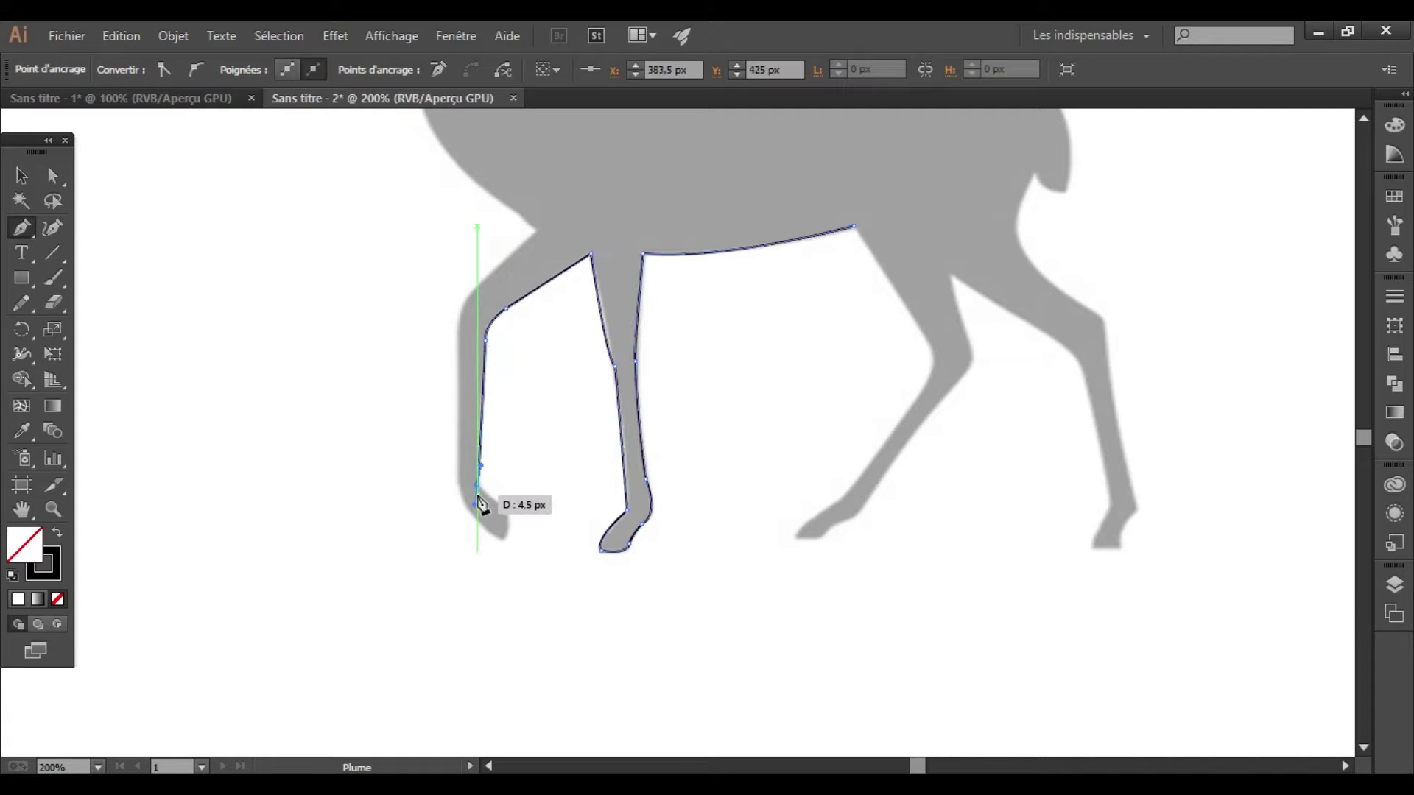
{"action": "left_click", "coordinate": [478, 485], "text": "alt"}
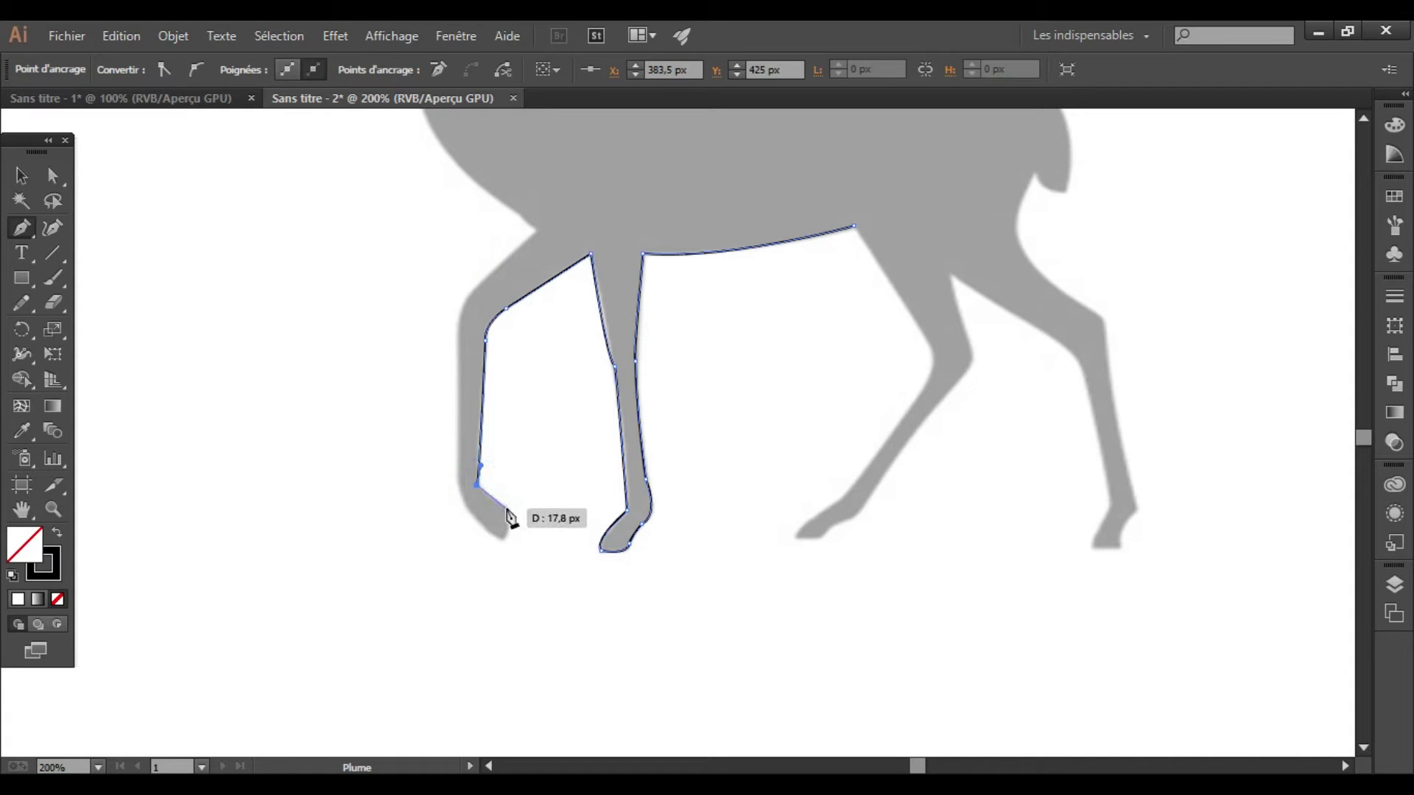
{"action": "left_click", "coordinate": [505, 508]}
{"action": "left_click_drag", "start_coordinate": [513, 515], "coordinate": [510, 518]}
{"action": "left_click", "coordinate": [504, 544], "text": "ctrl"}
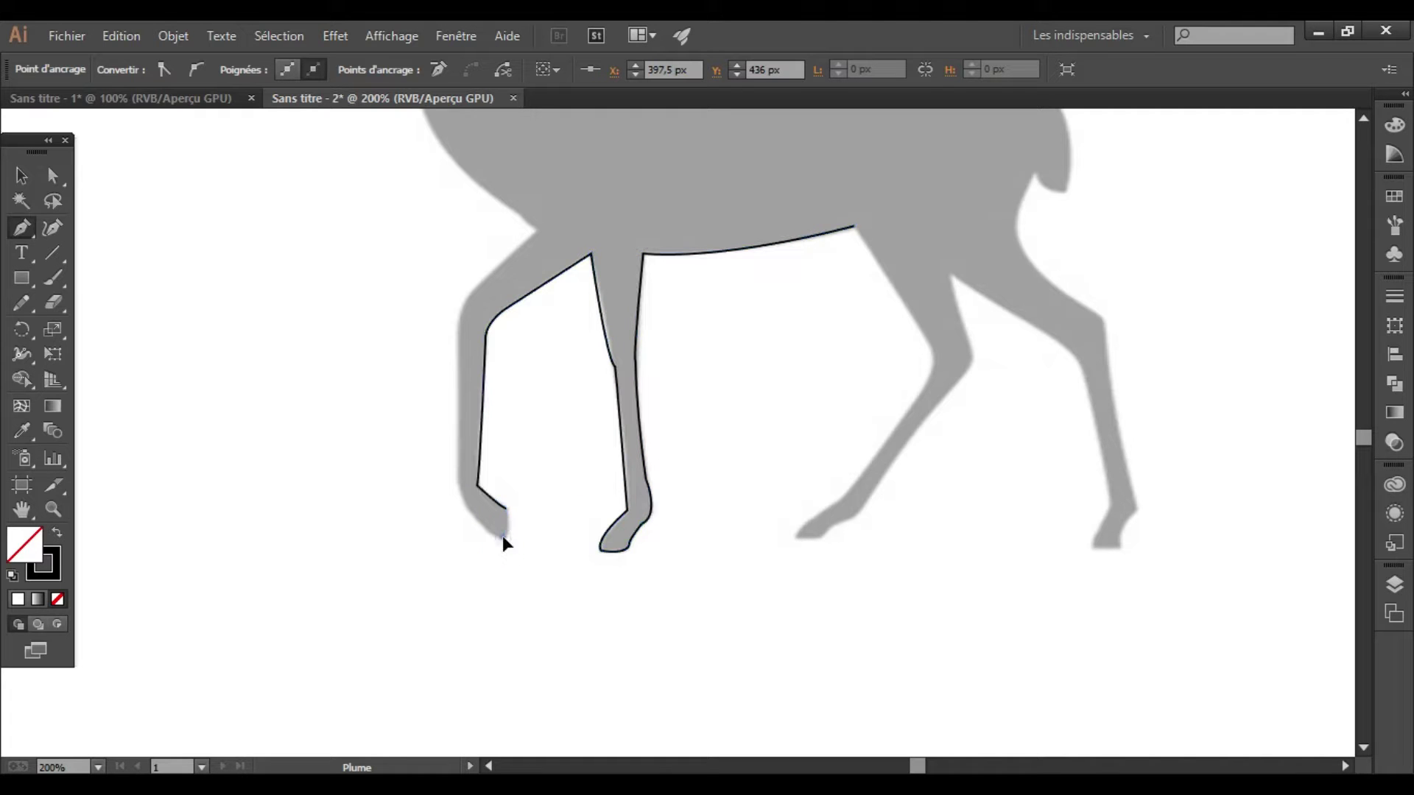
{"action": "left_click", "coordinate": [492, 544], "text": "ctrl"}
{"action": "left_click_drag", "start_coordinate": [504, 545], "coordinate": [464, 504]}
{"action": "left_click", "coordinate": [462, 501], "text": "ctrl"}
Step: Curve the outline up the back of the leg, undoing an accidental Width tool edit
{"action": "left_click", "coordinate": [462, 495], "text": "ctrl"}
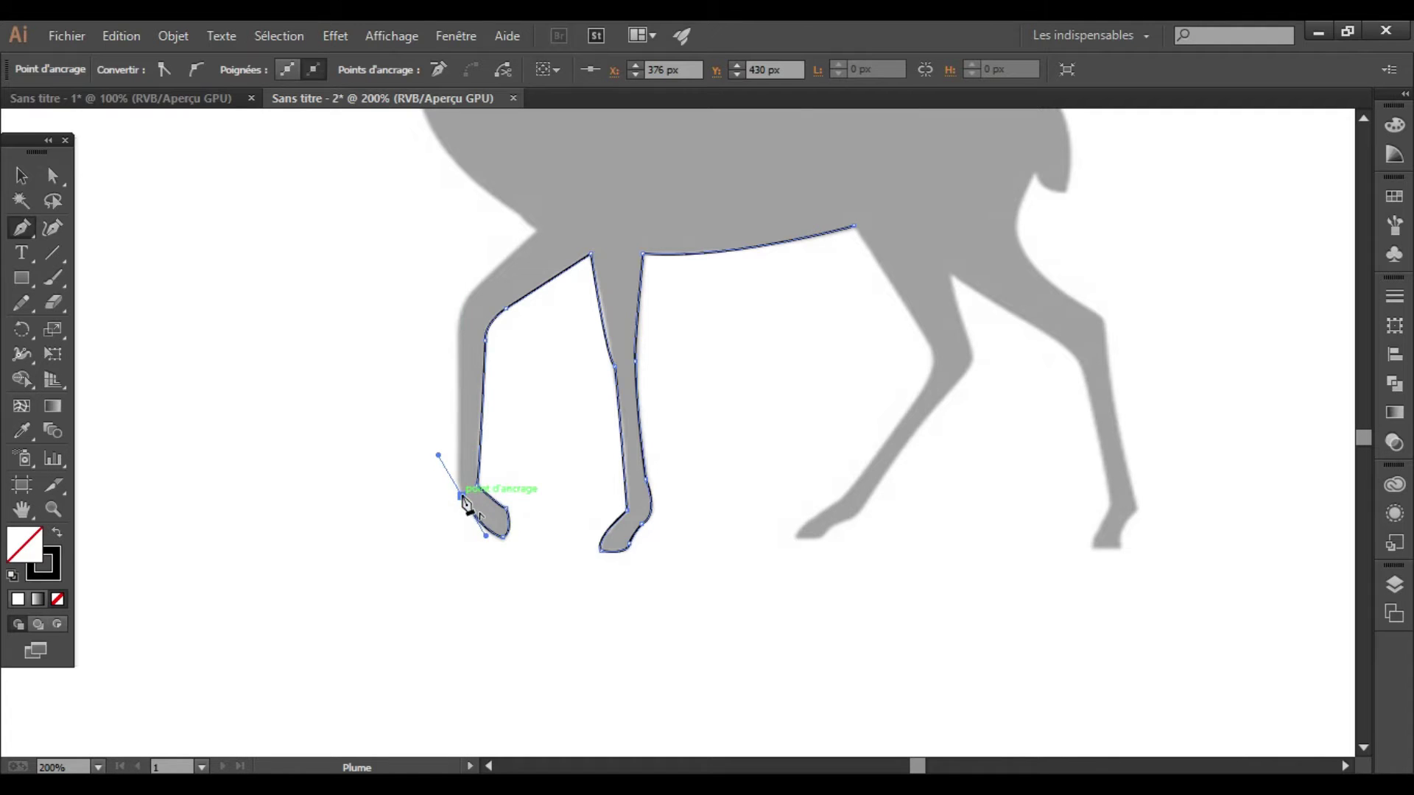
{"action": "left_click_drag", "start_coordinate": [462, 348], "coordinate": [474, 281]}
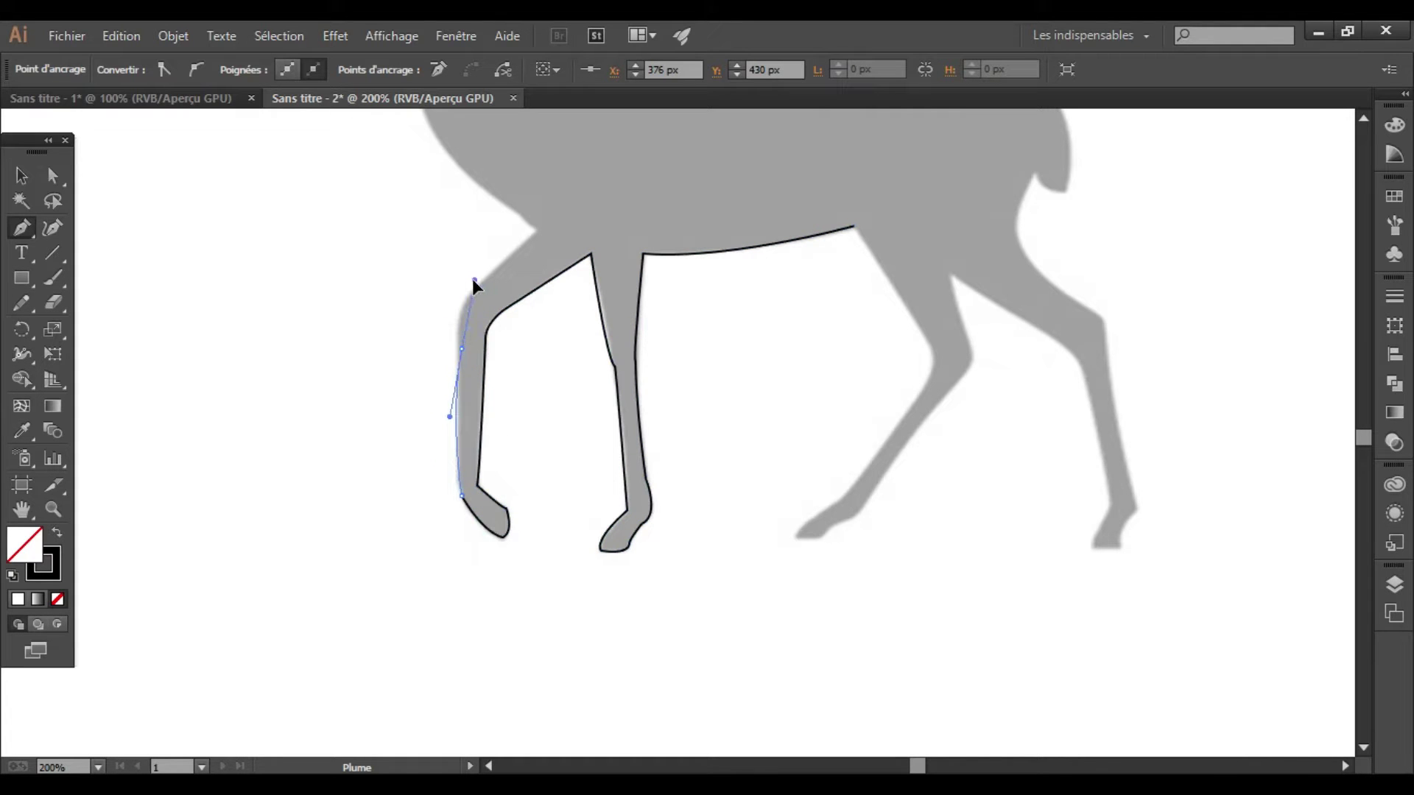
{"action": "left_click", "coordinate": [472, 282], "text": "ctrl"}
{"action": "left_click", "coordinate": [462, 348]}
{"action": "left_click_drag", "start_coordinate": [462, 351], "coordinate": [490, 287]}
{"action": "key", "text": "shift+w"}
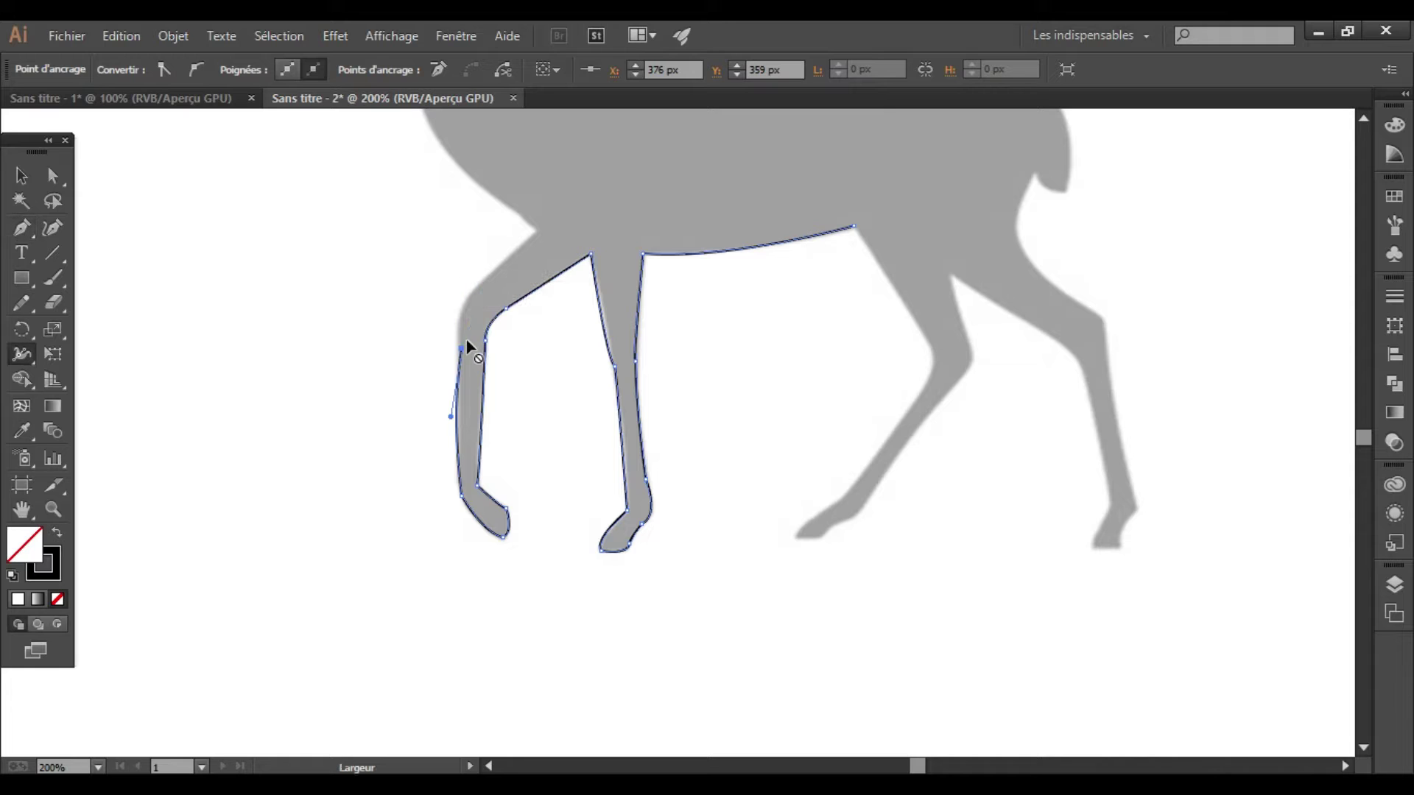
{"action": "key", "text": "ctrl+z"}
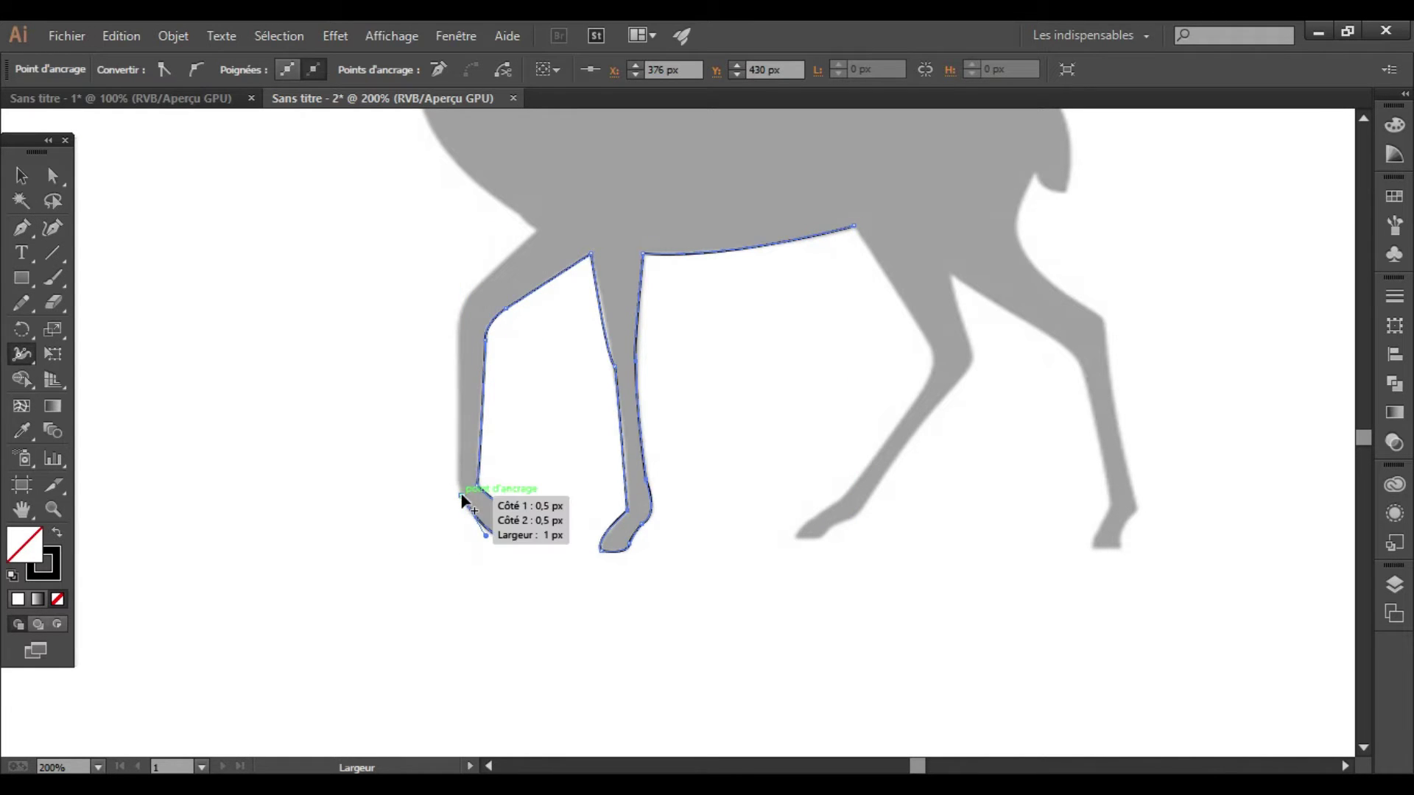
Step: Redraw the back-of-leg curve with the Pen tool and continue it up toward the chest
{"action": "left_click", "coordinate": [23, 231]}
{"action": "mouse_move", "coordinate": [455, 479]}
{"action": "left_mouse_down"}
{"action": "mouse_move", "coordinate": [471, 430]}
{"action": "mouse_move", "coordinate": [456, 458]}
{"action": "left_mouse_up"}
{"action": "left_click", "coordinate": [456, 449], "text": "ctrl"}
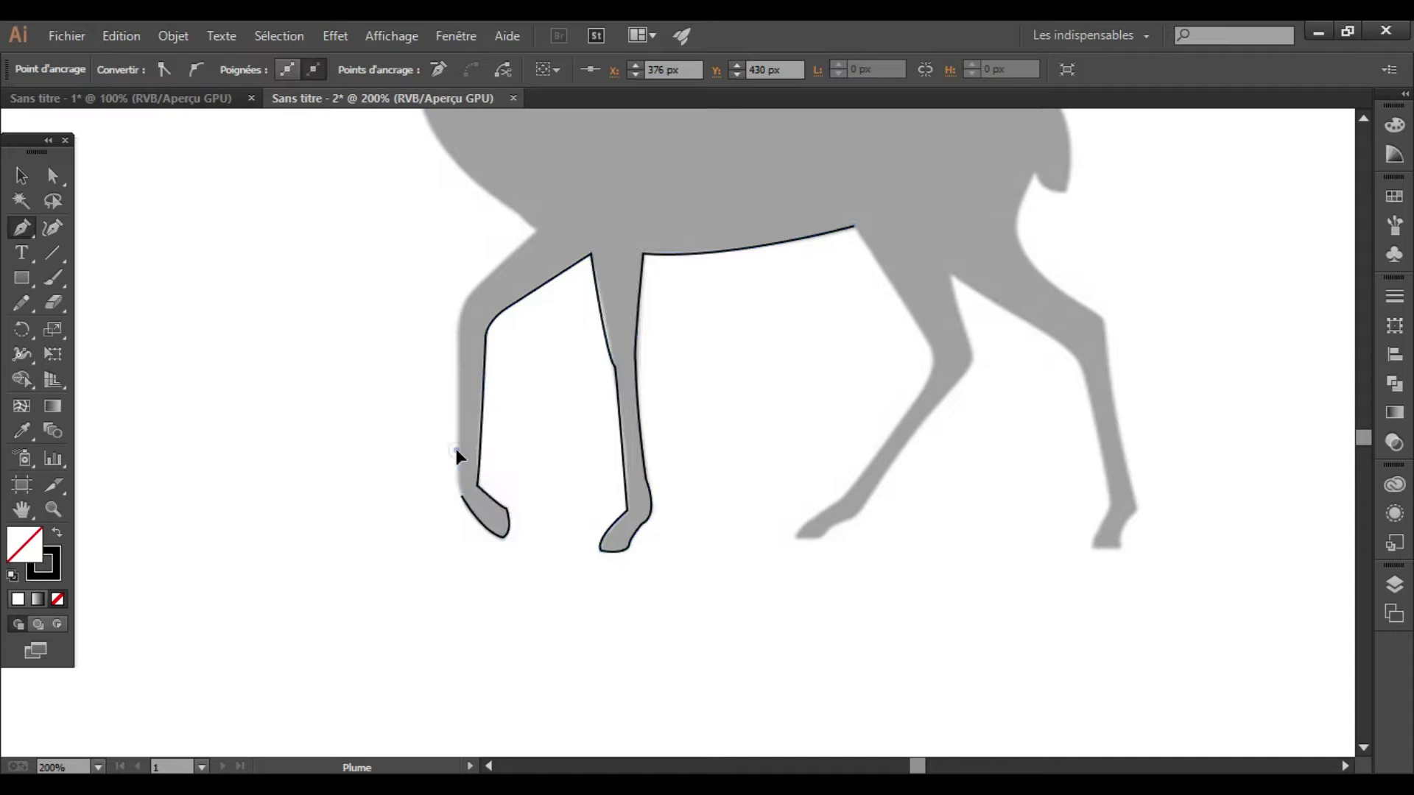
{"action": "mouse_move", "coordinate": [458, 427]}
{"action": "left_mouse_down"}
{"action": "mouse_move", "coordinate": [458, 346]}
{"action": "mouse_move", "coordinate": [490, 288]}
{"action": "mouse_move", "coordinate": [531, 241]}
{"action": "mouse_move", "coordinate": [528, 256]}
{"action": "mouse_move", "coordinate": [549, 243]}
{"action": "left_mouse_up"}
Step: Set a corner where the leg meets the chest, scroll up to the head and undo a stray curve
{"action": "left_click", "coordinate": [533, 234]}
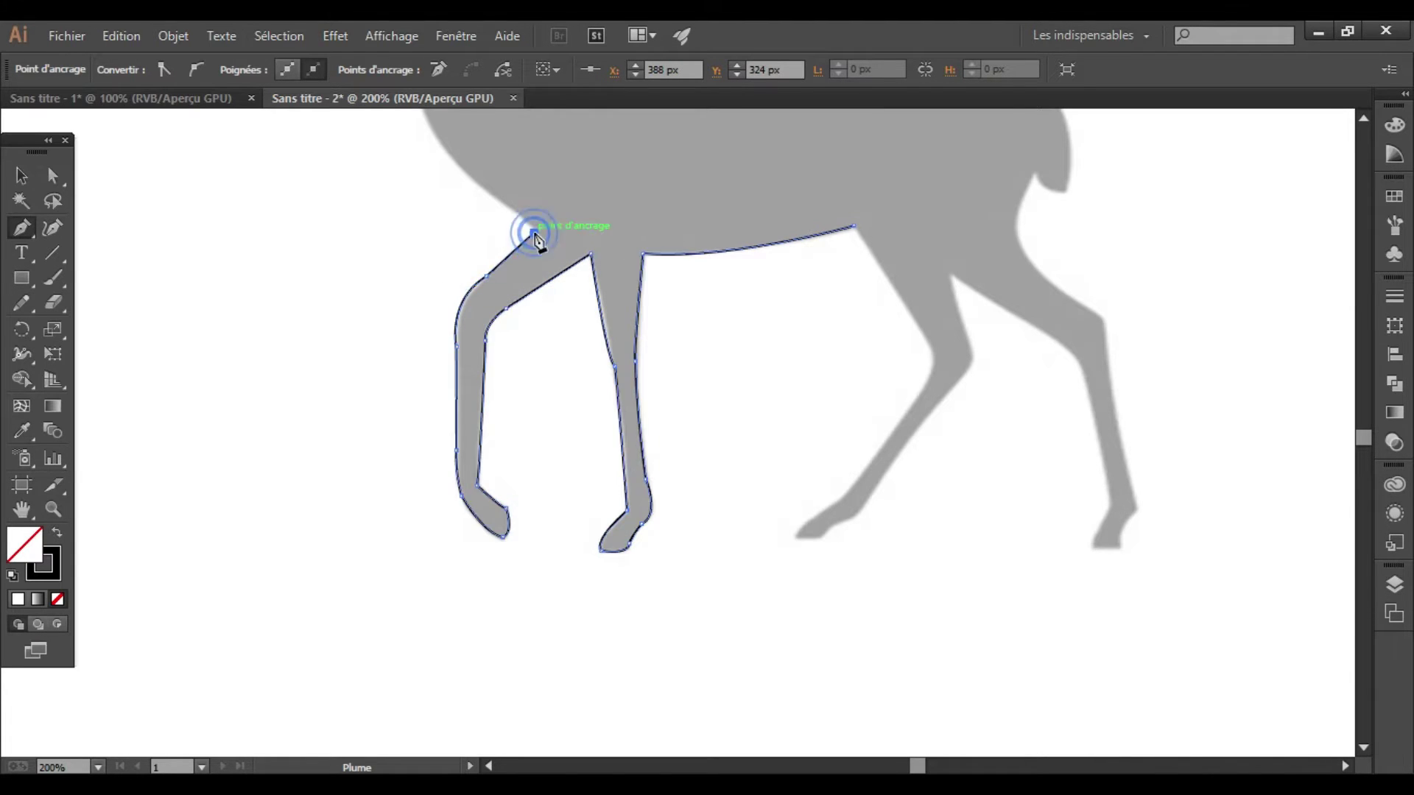
{"action": "left_click", "coordinate": [1367, 125]}
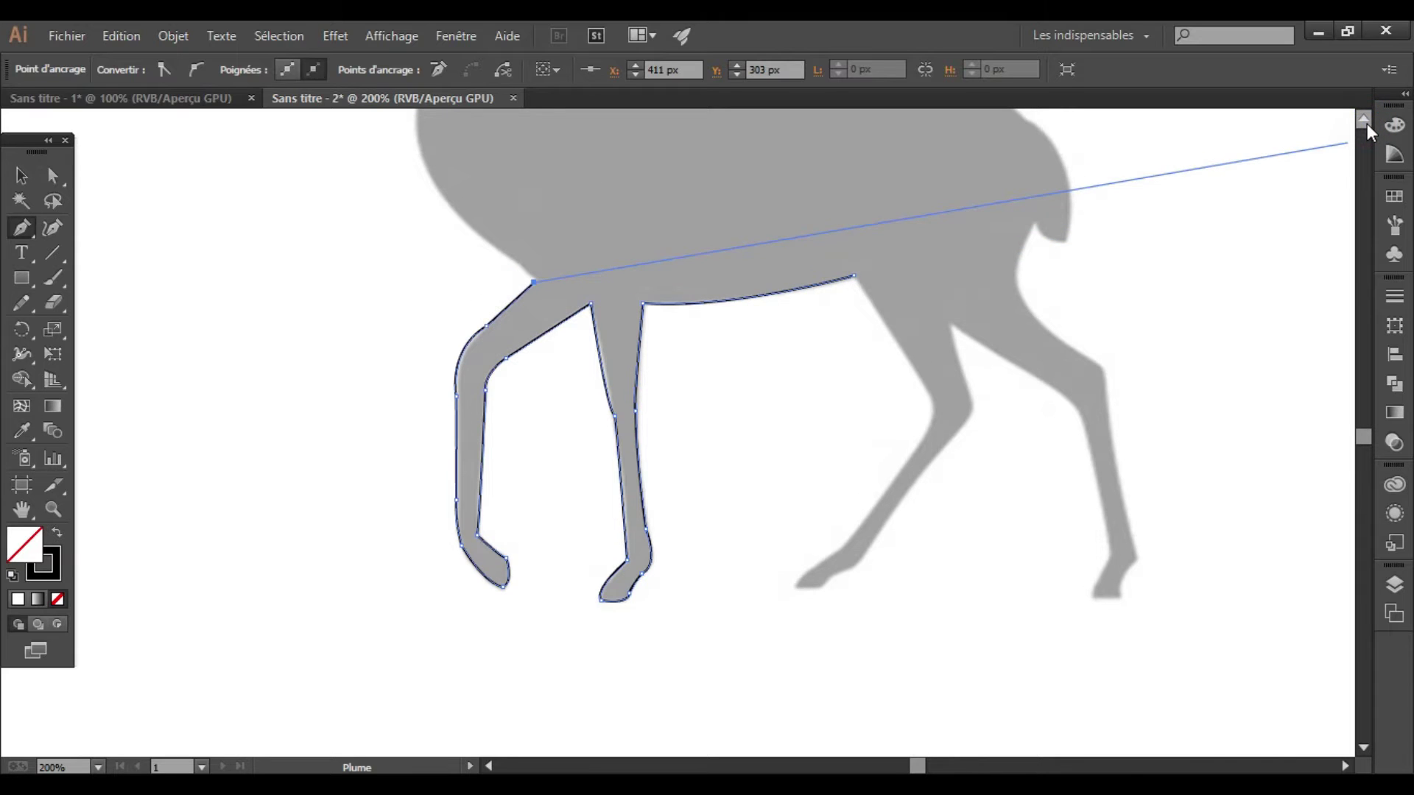
{"action": "left_click", "coordinate": [1366, 122]}
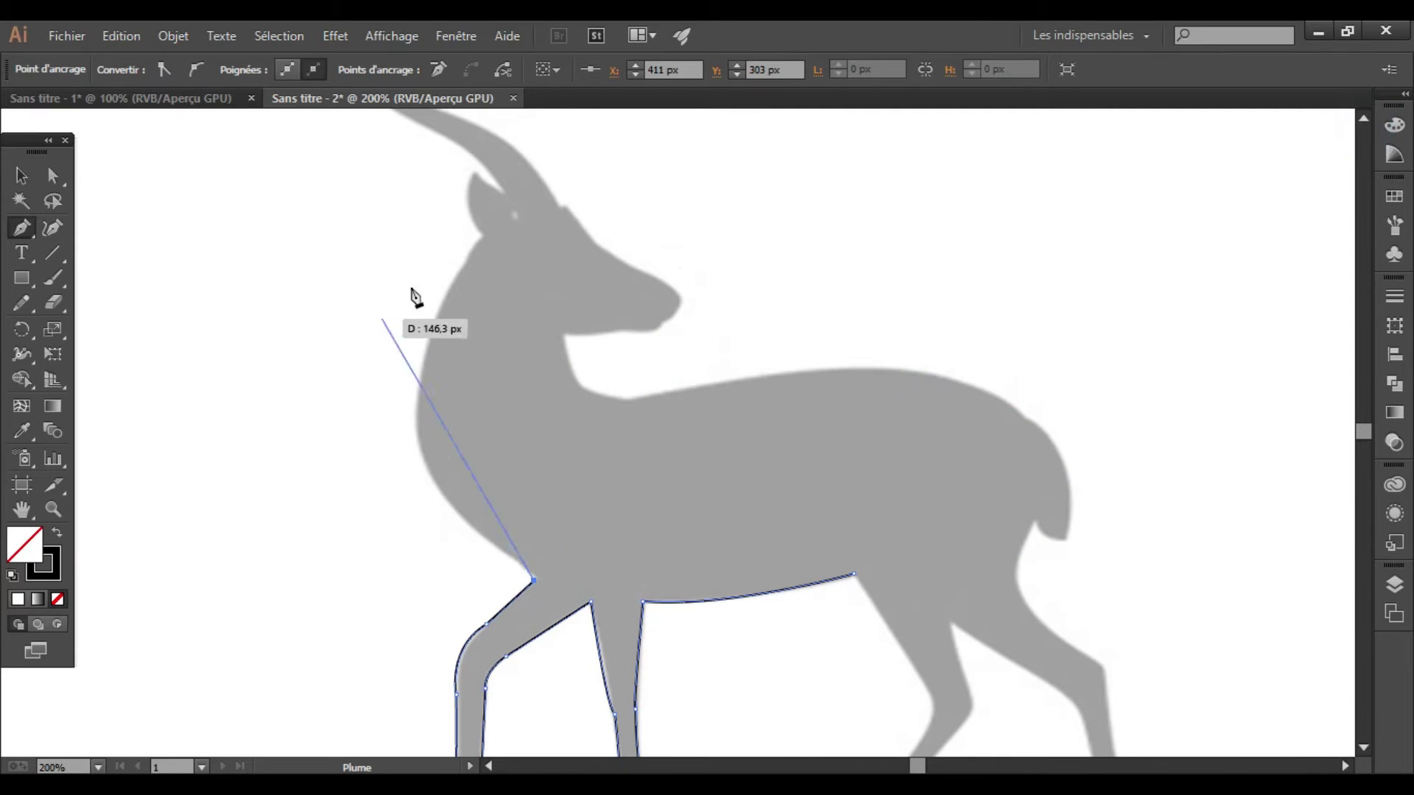
{"action": "left_click_drag", "start_coordinate": [482, 235], "coordinate": [675, 336]}
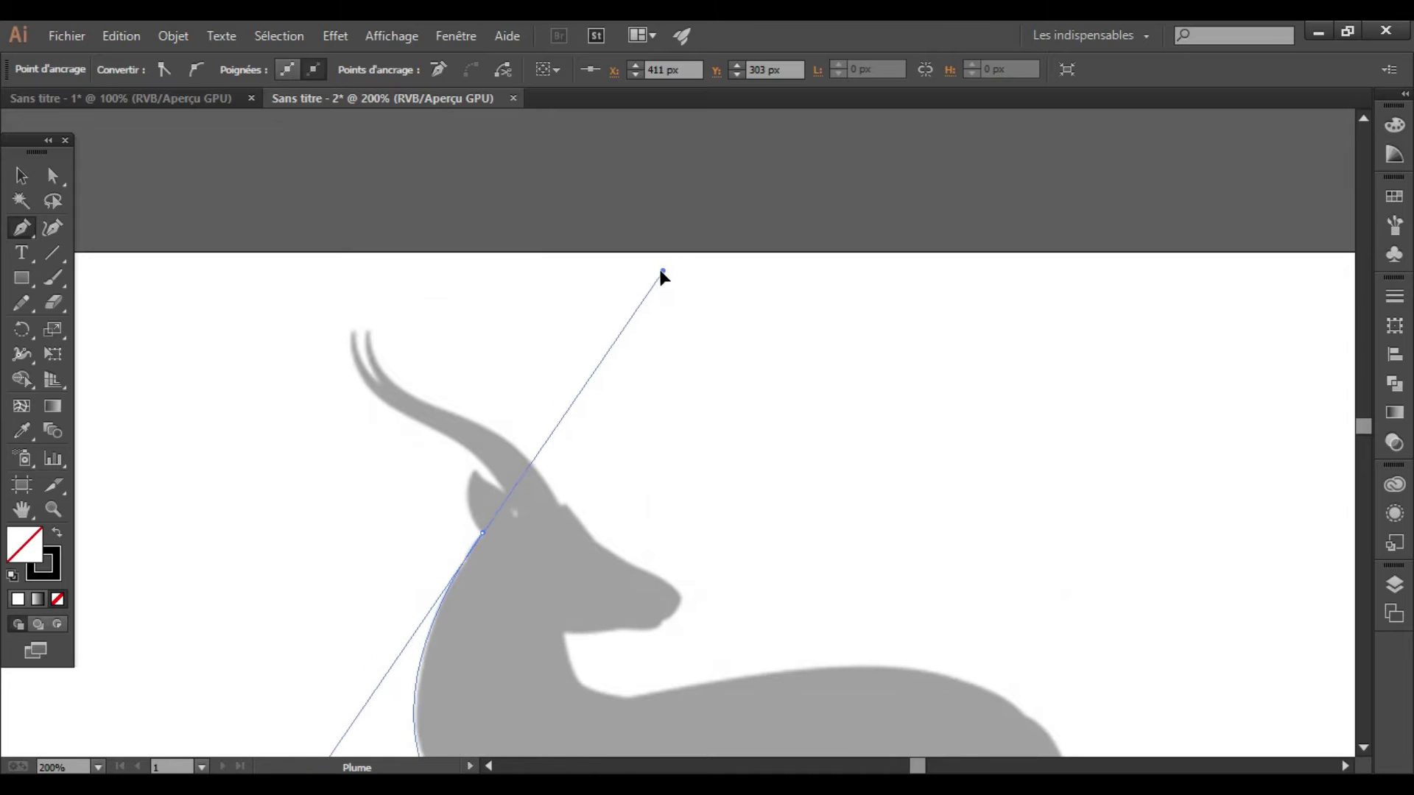
{"action": "left_click_drag", "start_coordinate": [676, 336], "coordinate": [652, 271]}
{"action": "scroll", "coordinate": [1355, 740], "scroll_direction": "down", "scroll_amount": 2}
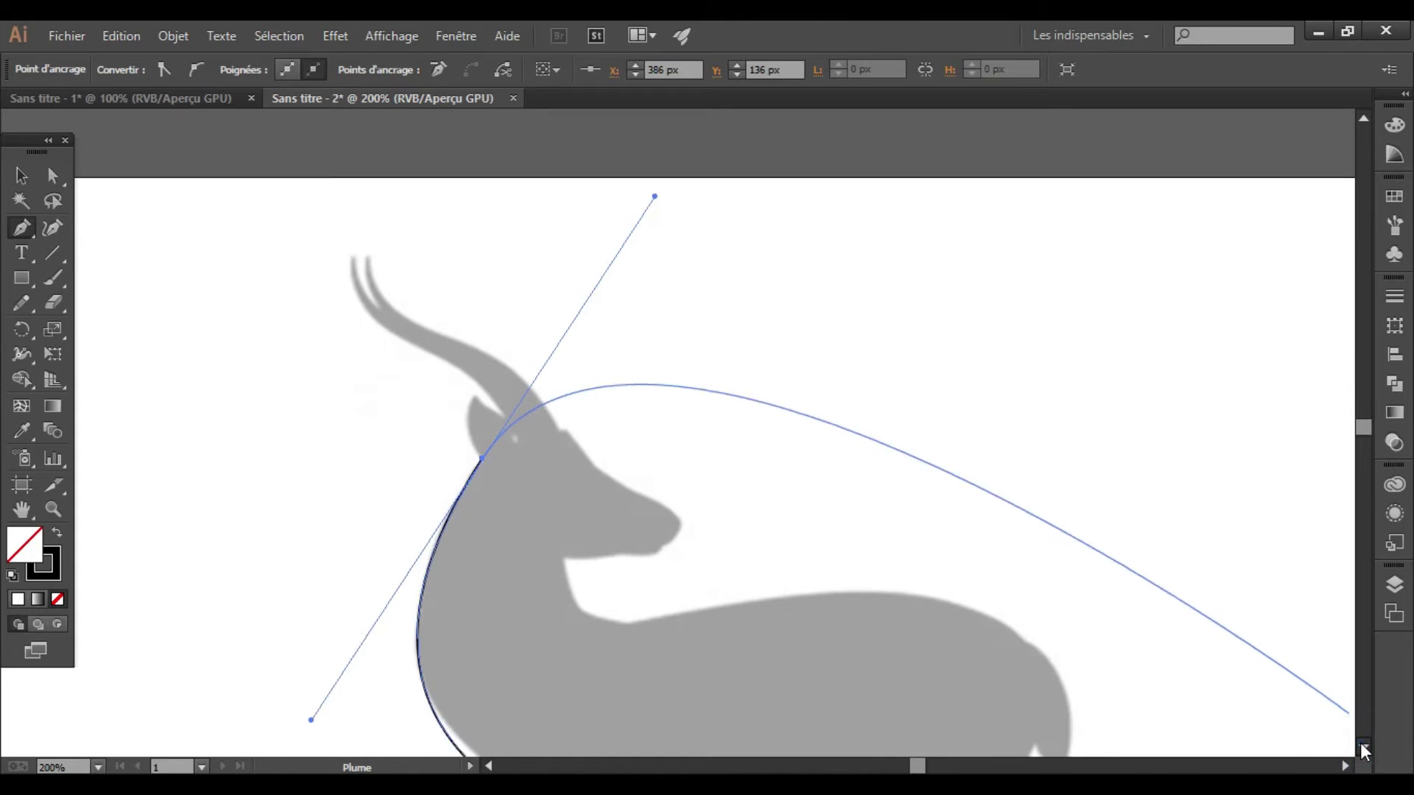
{"action": "scroll", "coordinate": [1355, 740], "scroll_direction": "down", "scroll_amount": 3}
{"action": "key", "text": "ctrl+z"}
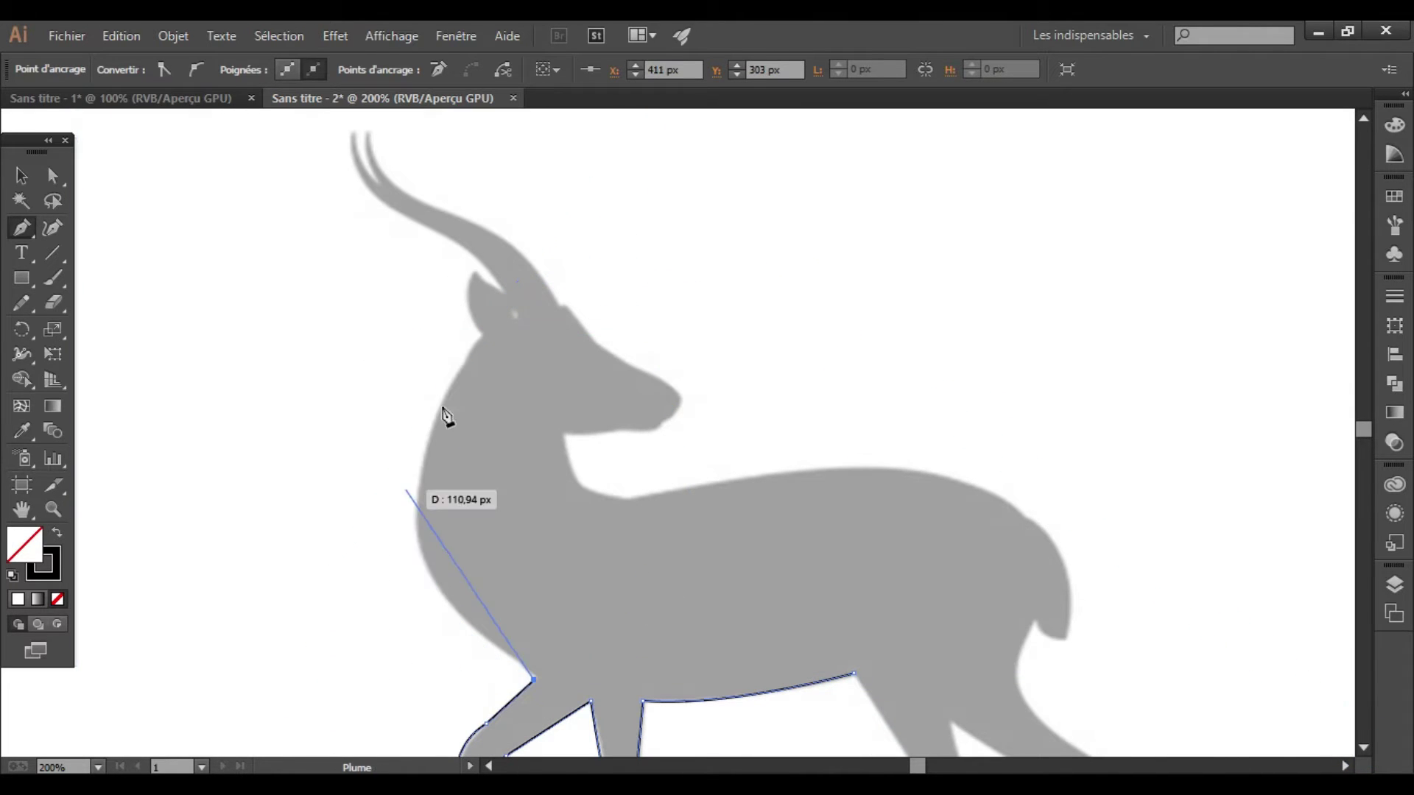
Step: Trace up the front of the neck with curved points broken into corners
{"action": "left_click_drag", "start_coordinate": [424, 453], "coordinate": [477, 315]}
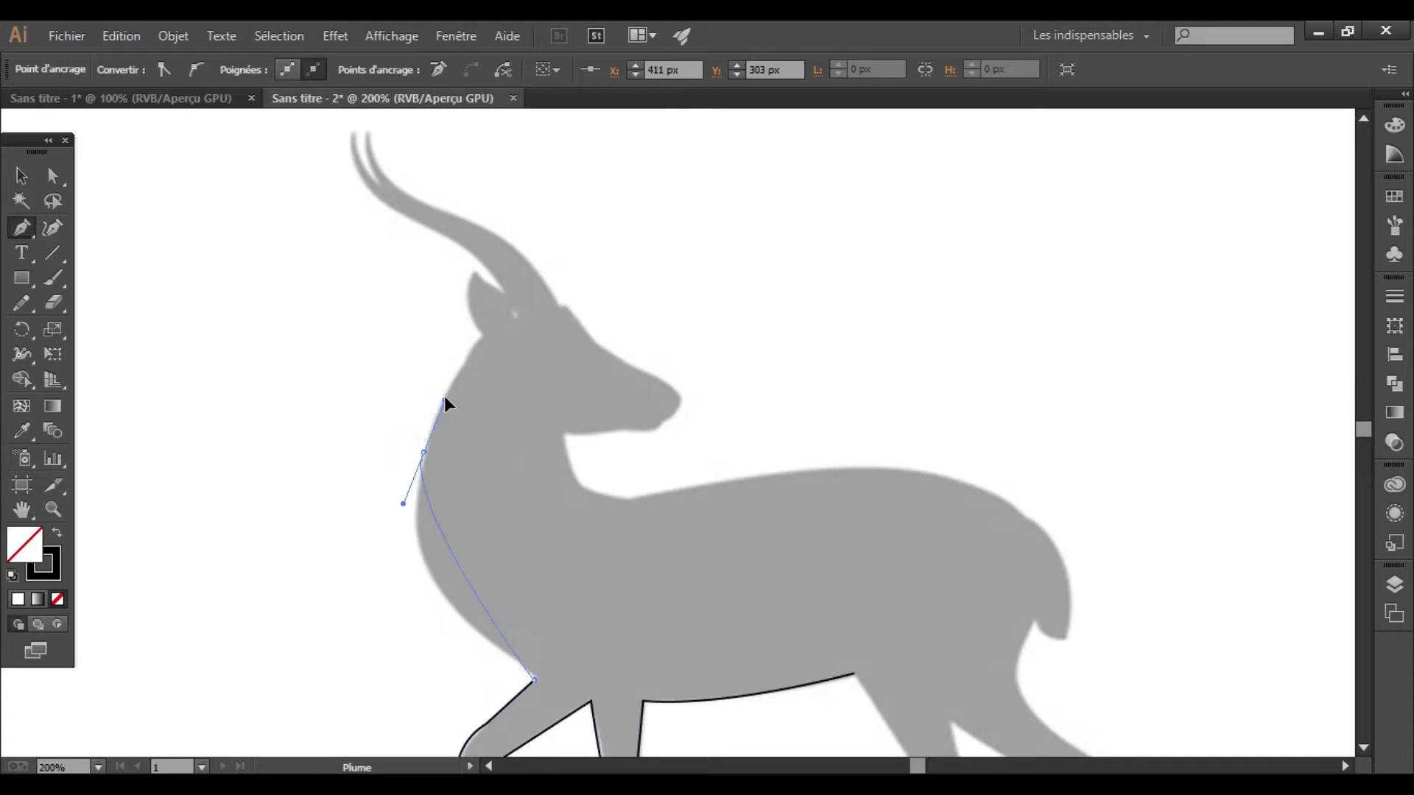
{"action": "key", "text": "ctrl+z"}
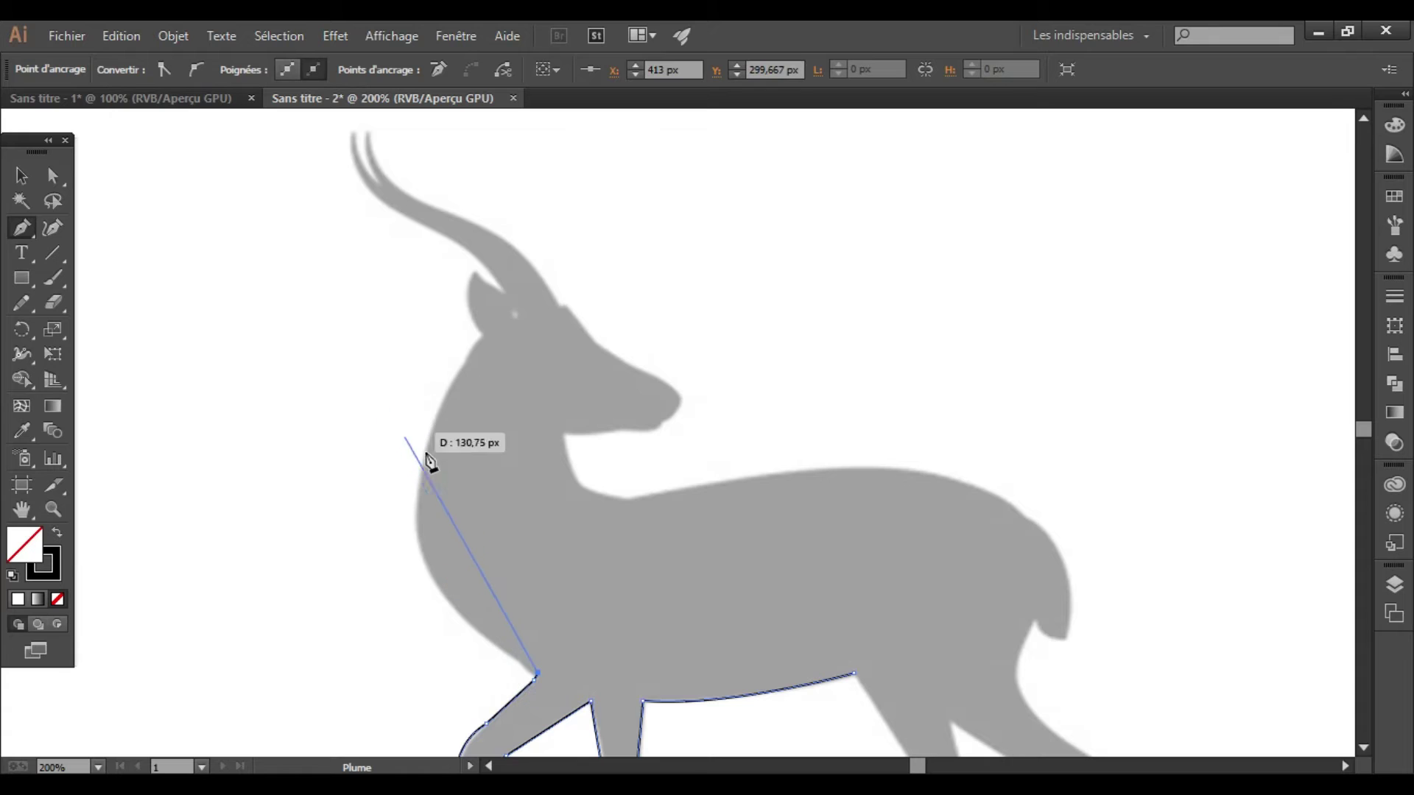
{"action": "mouse_move", "coordinate": [425, 453]}
{"action": "left_mouse_down"}
{"action": "mouse_move", "coordinate": [474, 356]}
{"action": "mouse_move", "coordinate": [479, 307]}
{"action": "left_mouse_up"}
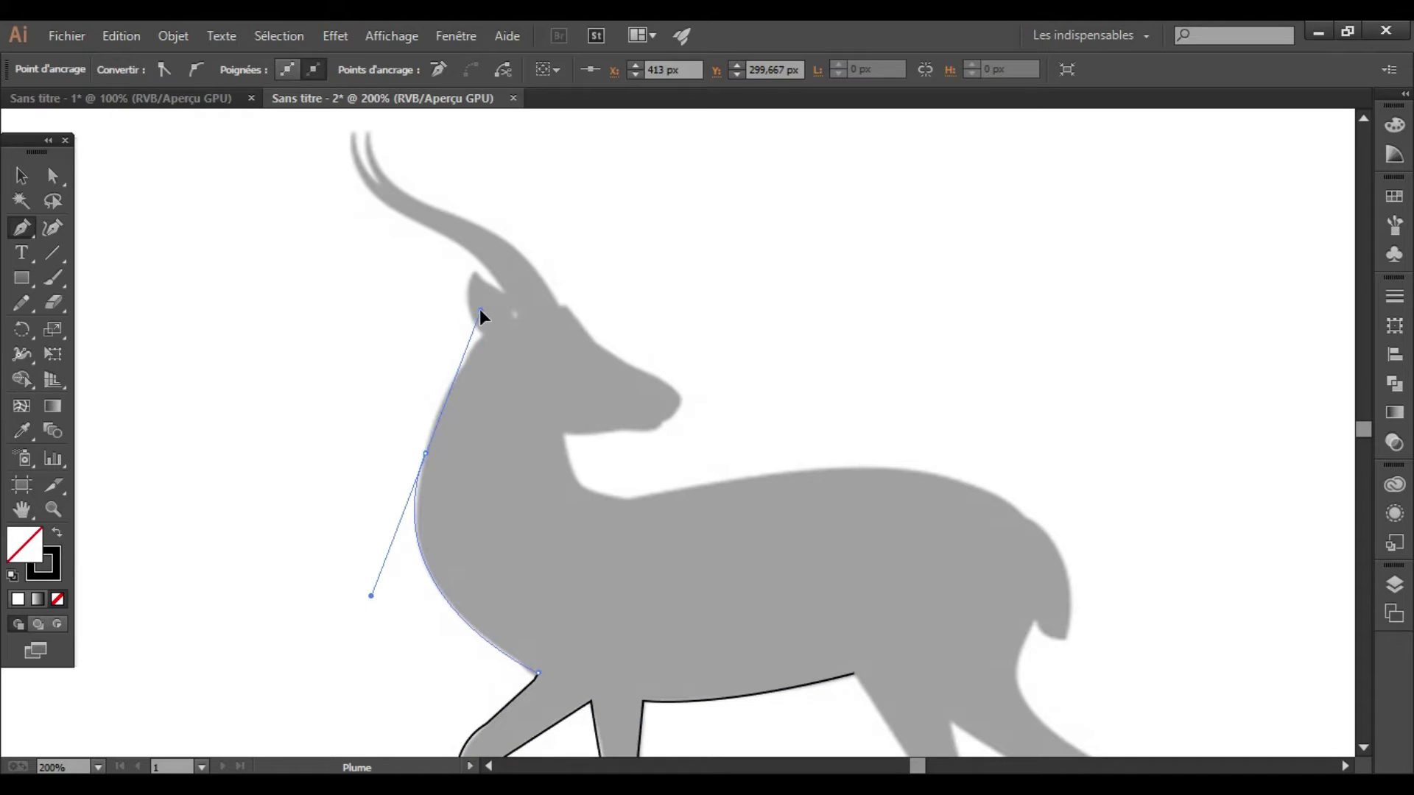
{"action": "left_click", "coordinate": [424, 453]}
{"action": "left_click_drag", "start_coordinate": [486, 337], "coordinate": [503, 312]}
{"action": "left_click", "coordinate": [486, 335]}
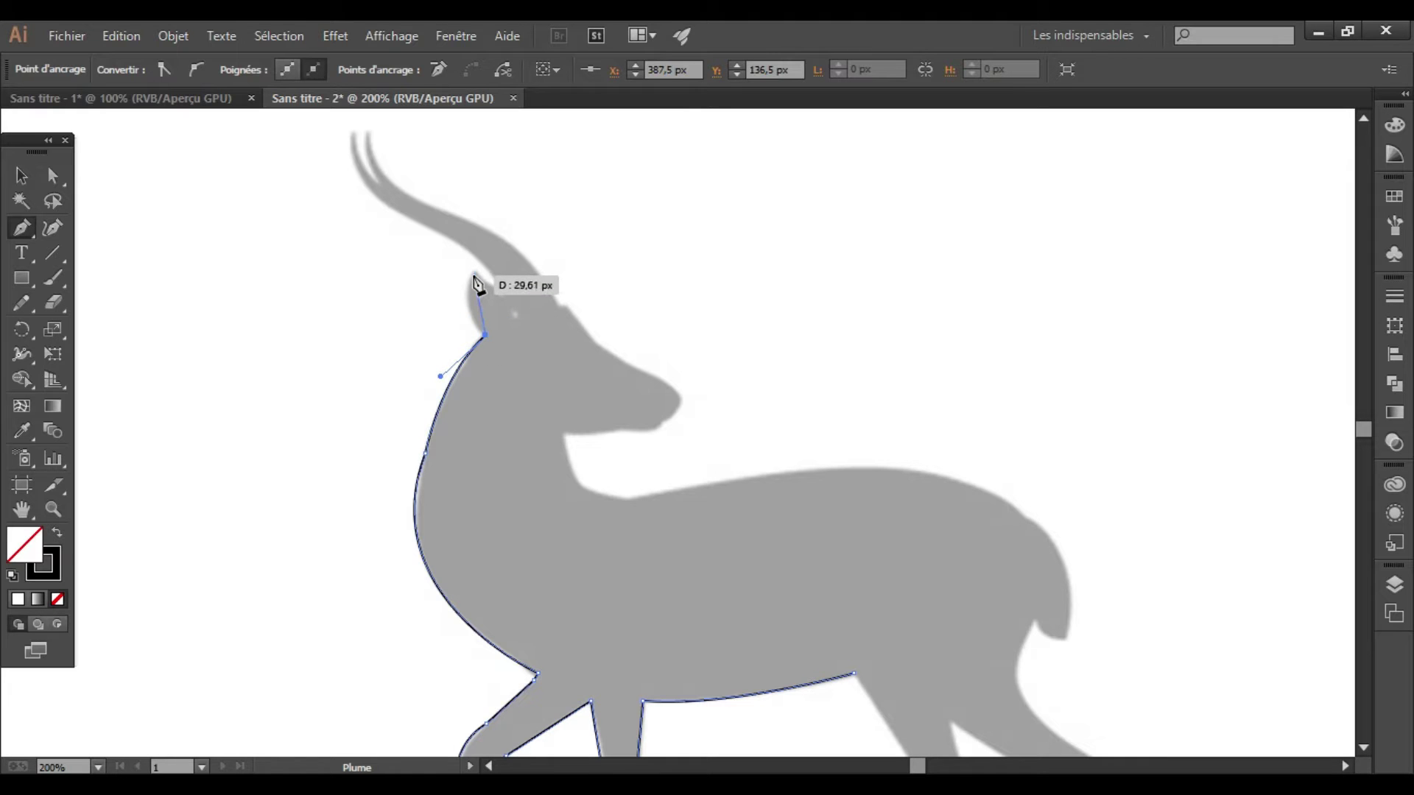
Step: Notch the outline around the ear and curve it toward the horn
{"action": "left_click_drag", "start_coordinate": [474, 270], "coordinate": [496, 221]}
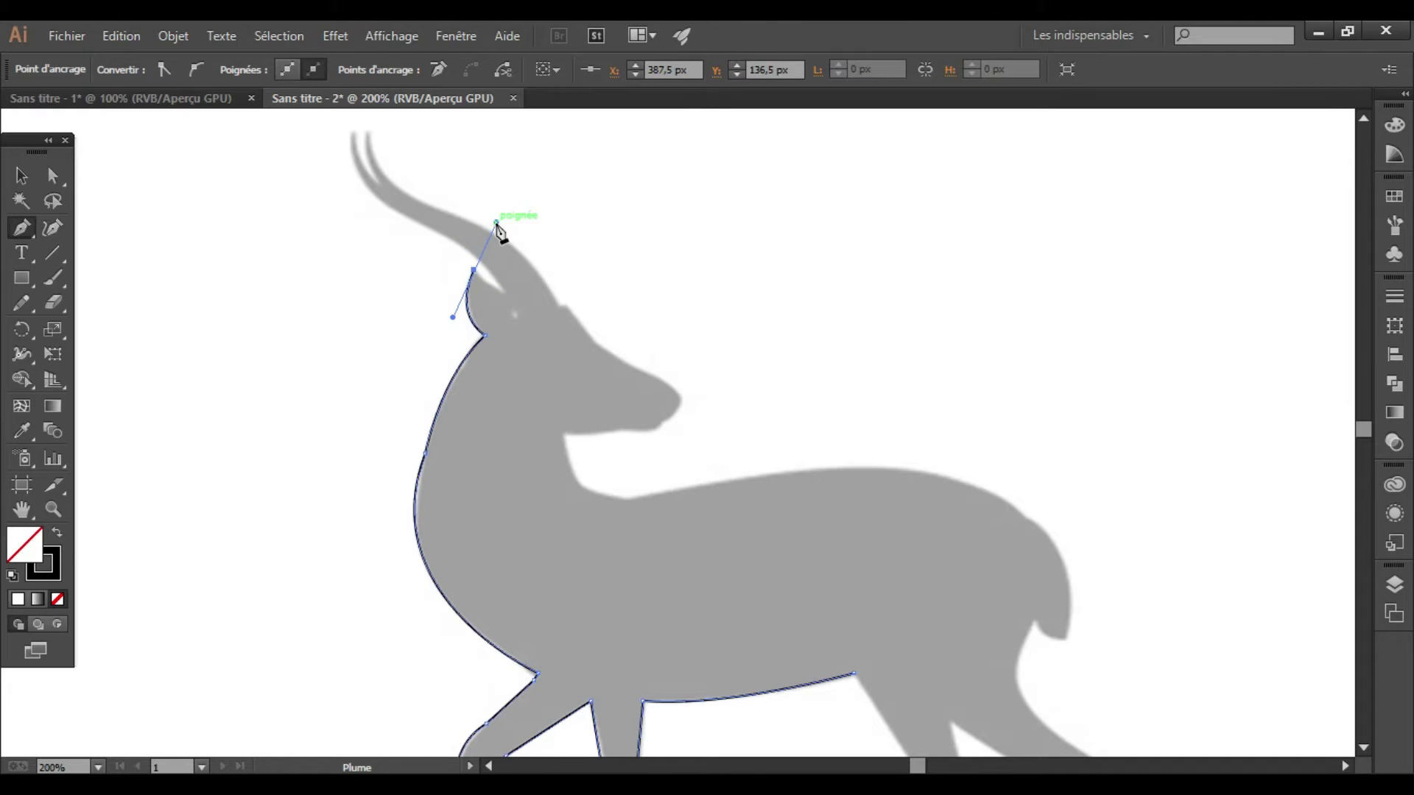
{"action": "left_click", "coordinate": [473, 270]}
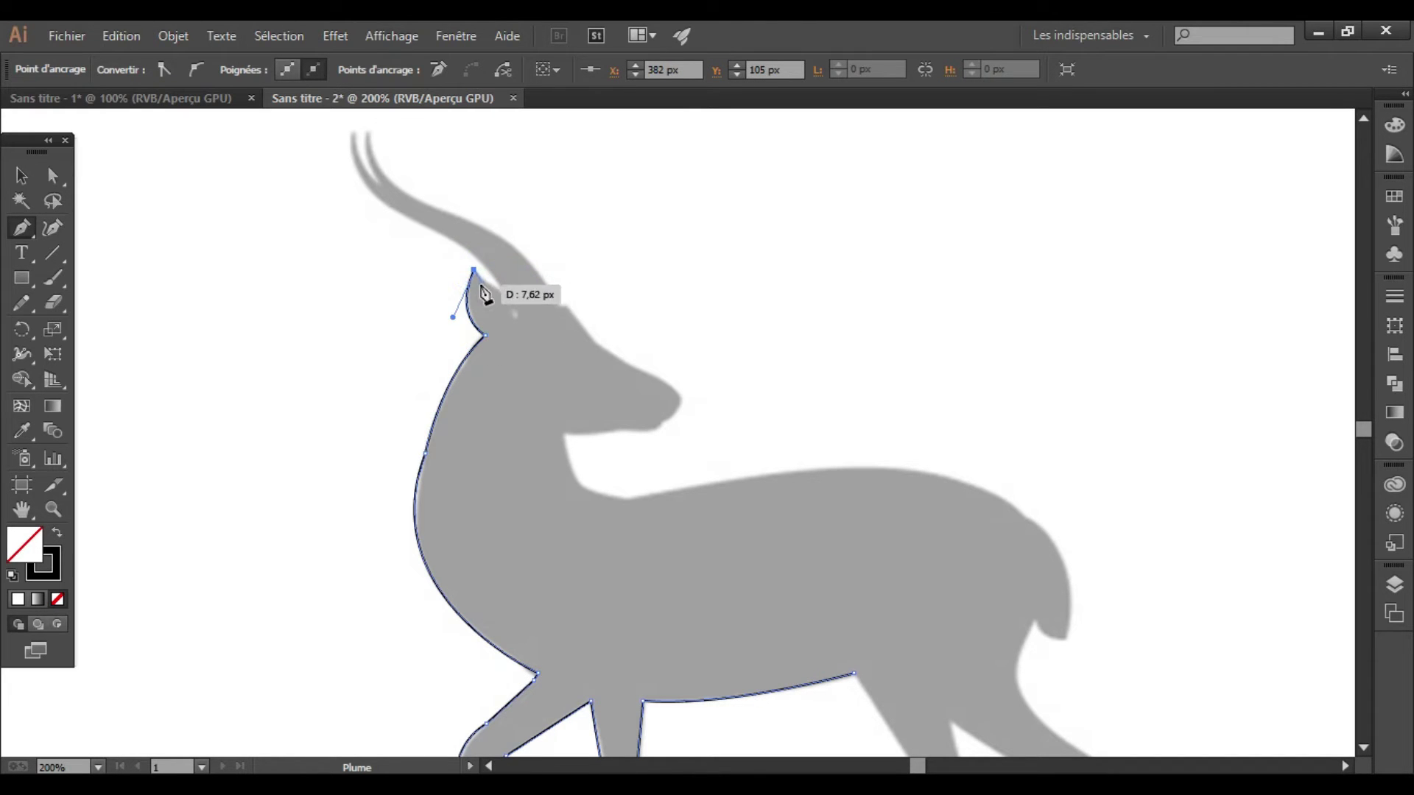
{"action": "left_click", "coordinate": [483, 281]}
{"action": "left_click_drag", "start_coordinate": [508, 300], "coordinate": [459, 250]}
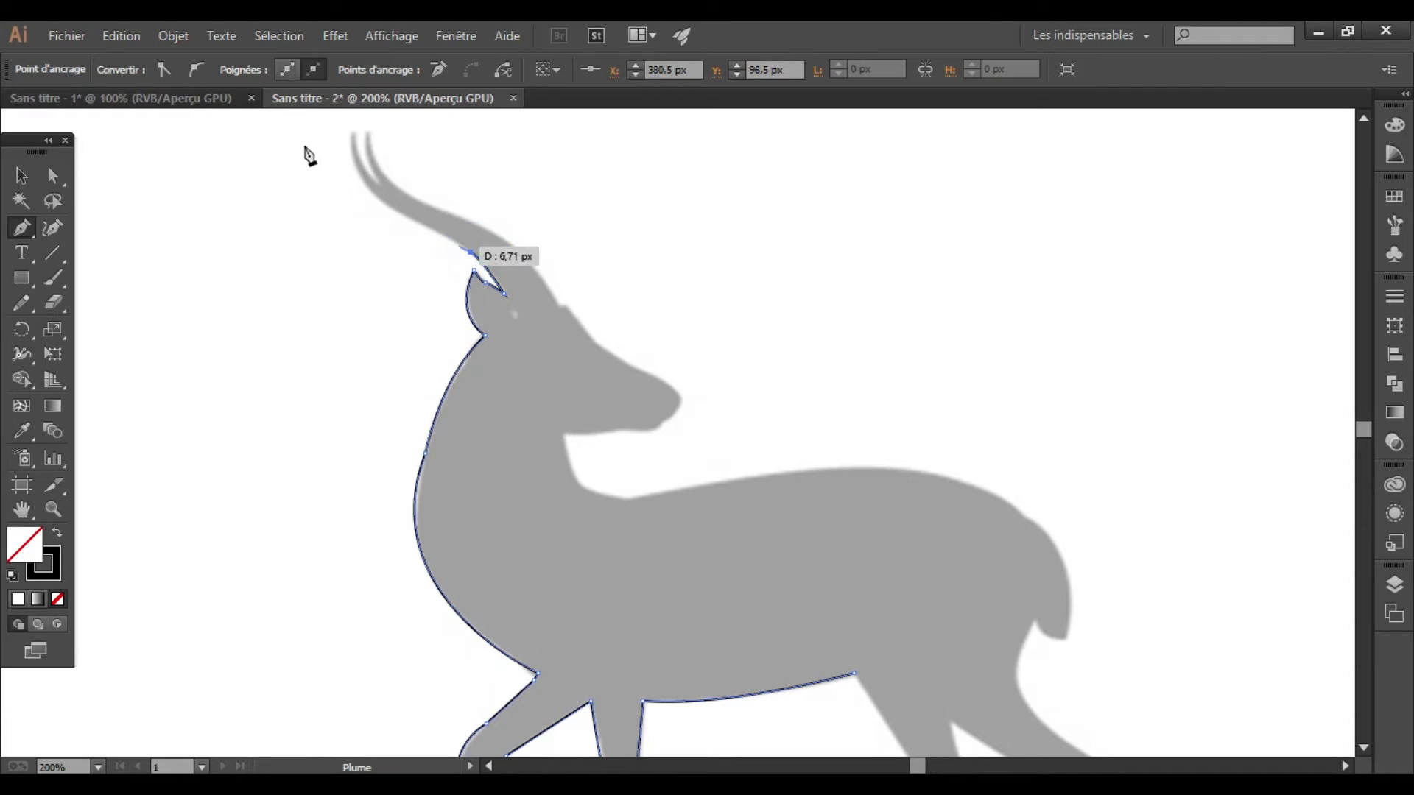
{"action": "left_click", "coordinate": [383, 206]}
{"action": "key", "text": "ctrl+z"}
{"action": "mouse_move", "coordinate": [471, 253]}
{"action": "left_mouse_down"}
{"action": "mouse_move", "coordinate": [430, 234]}
{"action": "mouse_move", "coordinate": [356, 140]}
{"action": "mouse_move", "coordinate": [360, 316]}
{"action": "mouse_move", "coordinate": [384, 407]}
{"action": "mouse_move", "coordinate": [359, 411]}
{"action": "left_mouse_up"}
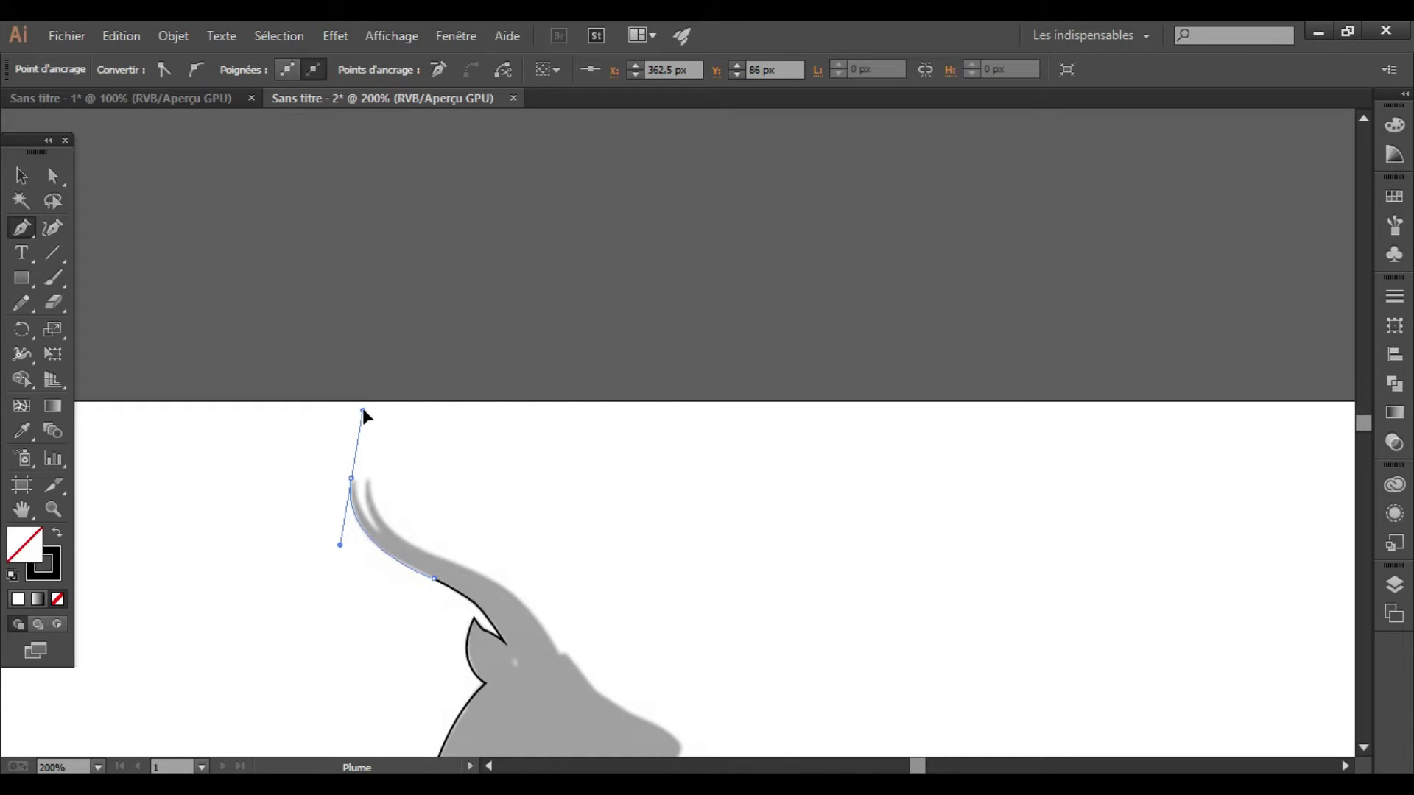
Step: Curve the outline up the horn to a sharp tip and back down its other edge
{"action": "mouse_move", "coordinate": [351, 479]}
{"action": "left_mouse_down"}
{"action": "mouse_move", "coordinate": [352, 500]}
{"action": "mouse_move", "coordinate": [390, 525]}
{"action": "left_mouse_up"}
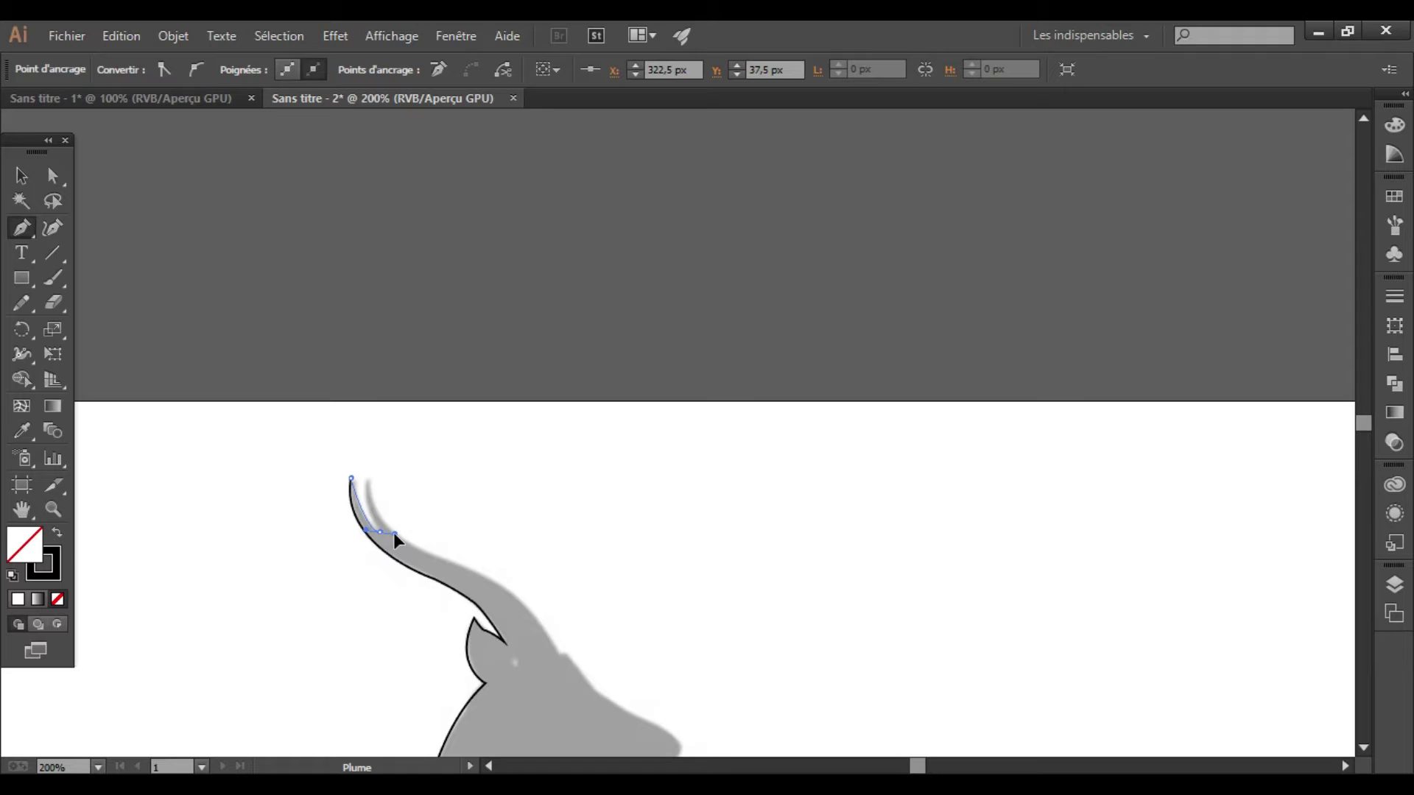
{"action": "left_click_drag", "start_coordinate": [379, 530], "coordinate": [382, 467]}
{"action": "scroll", "coordinate": [1364, 747], "scroll_direction": "down", "scroll_amount": 5}
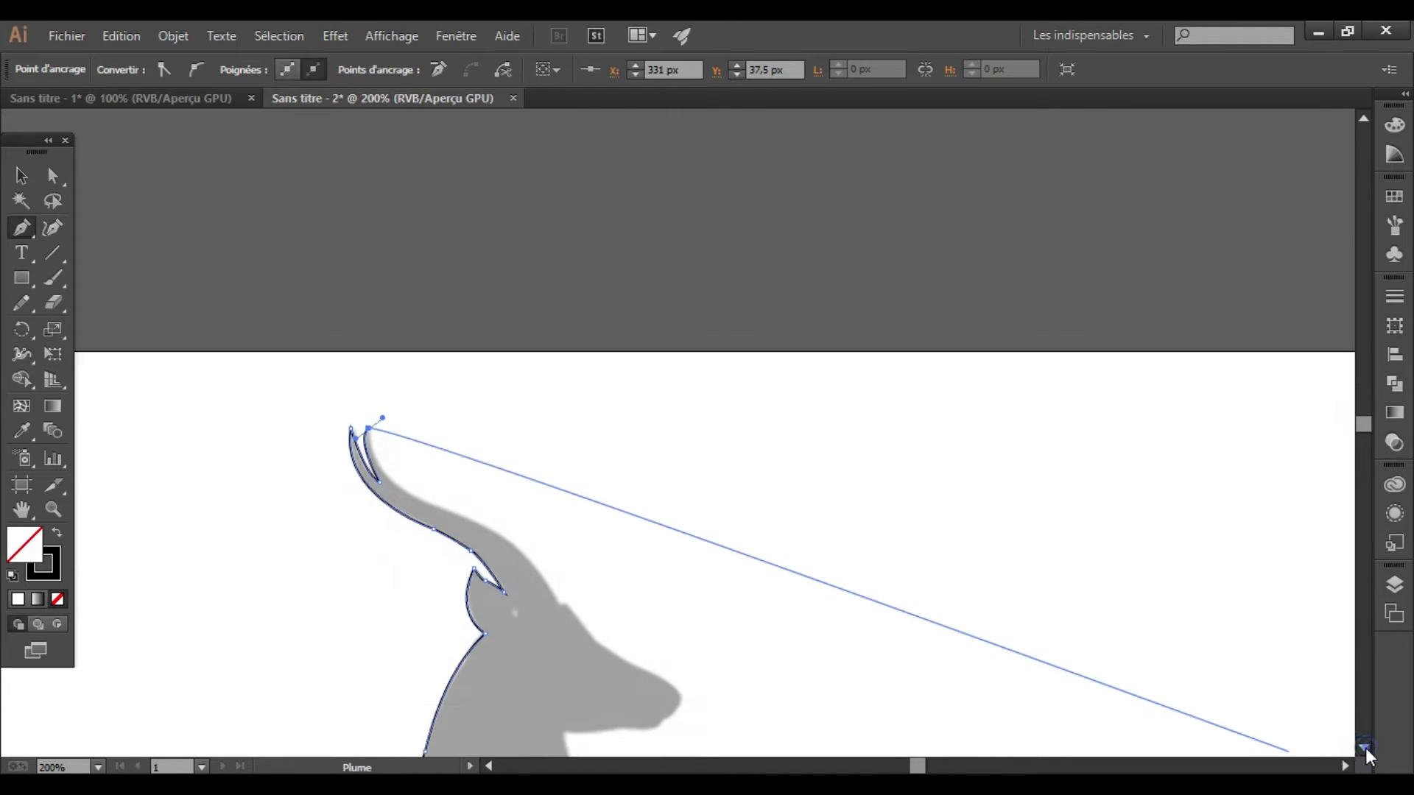
{"action": "left_click", "coordinate": [368, 206]}
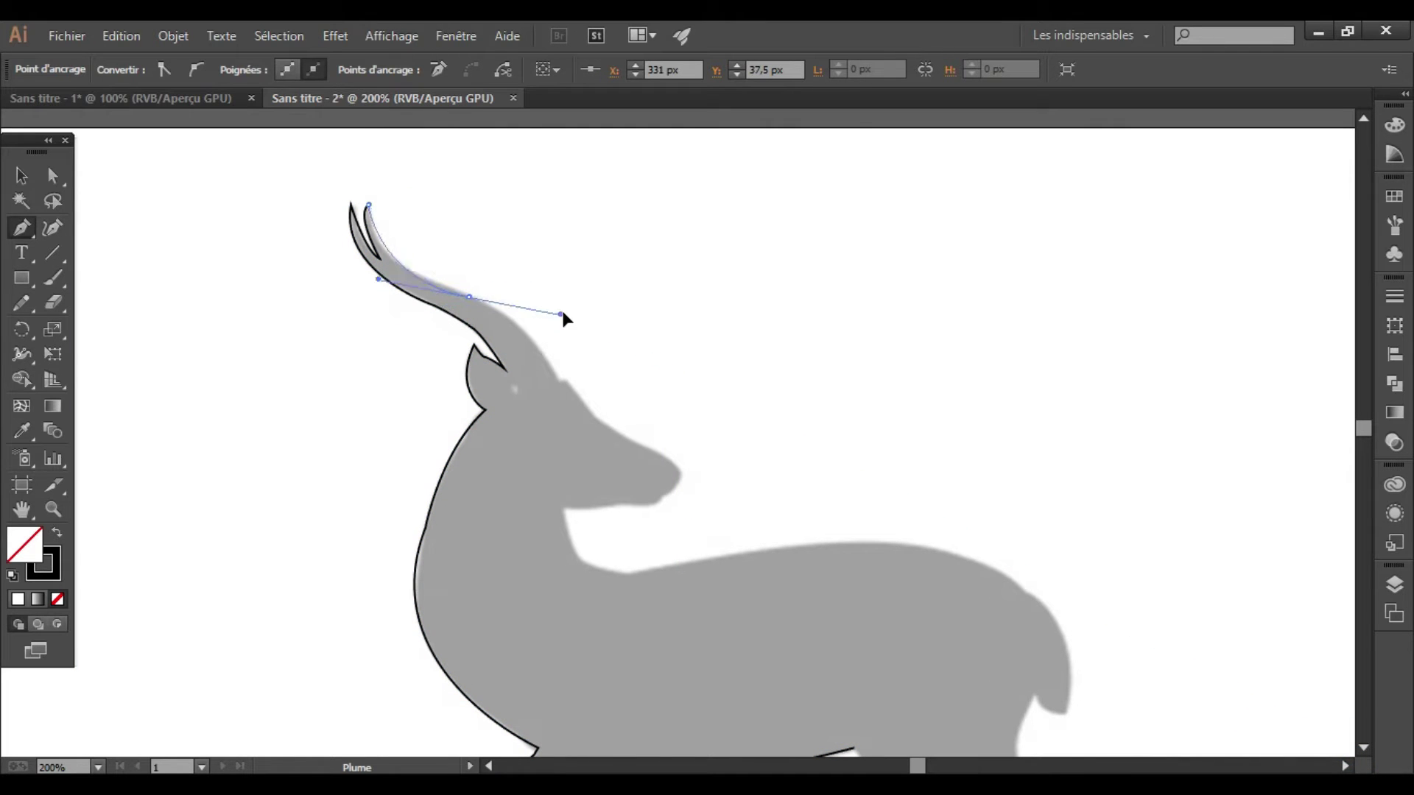
{"action": "left_click_drag", "start_coordinate": [562, 310], "coordinate": [568, 326]}
{"action": "left_click", "coordinate": [469, 296]}
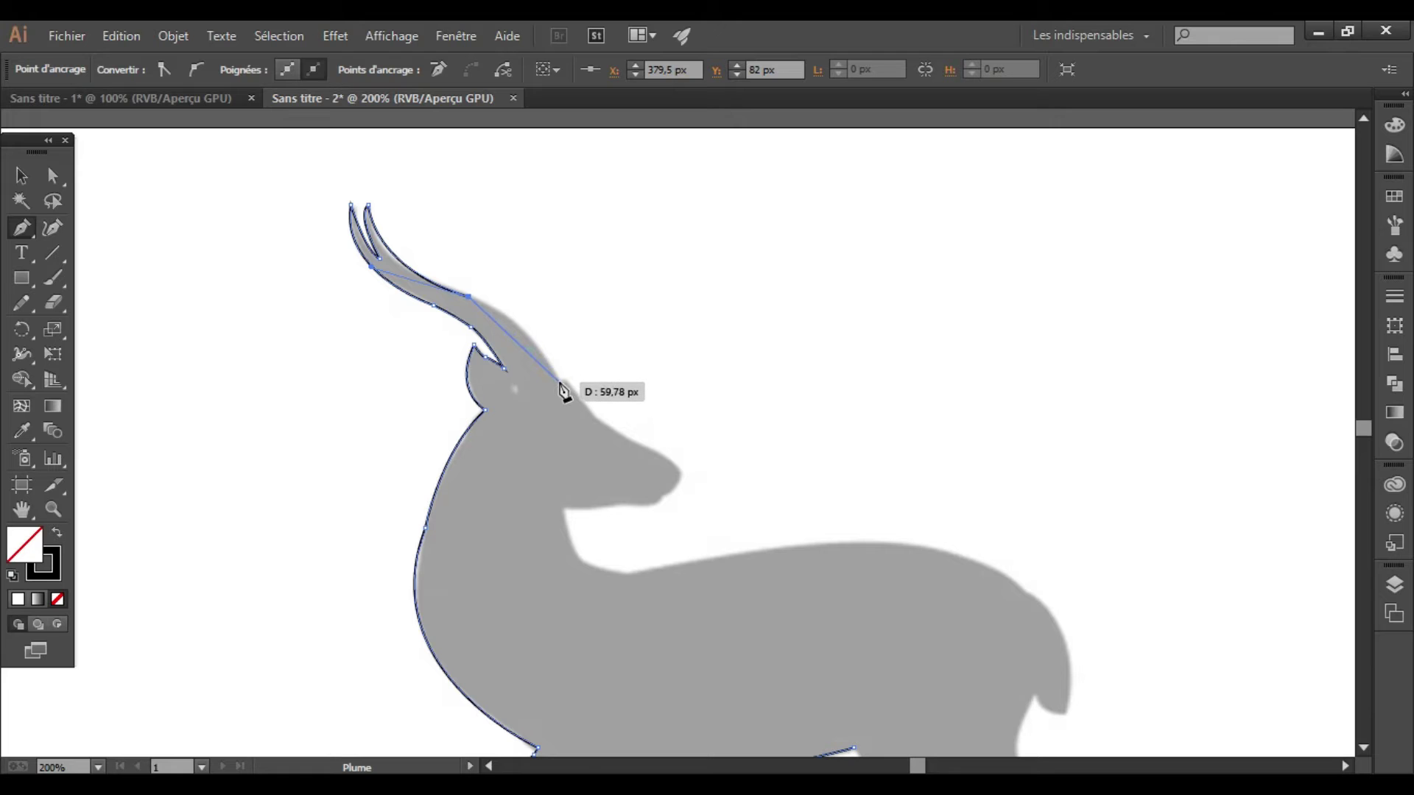
Step: Trace from the horn base down the forehead toward the nose, undoing two stray points
{"action": "left_click_drag", "start_coordinate": [560, 381], "coordinate": [559, 398]}
{"action": "left_click_drag", "start_coordinate": [599, 450], "coordinate": [595, 454]}
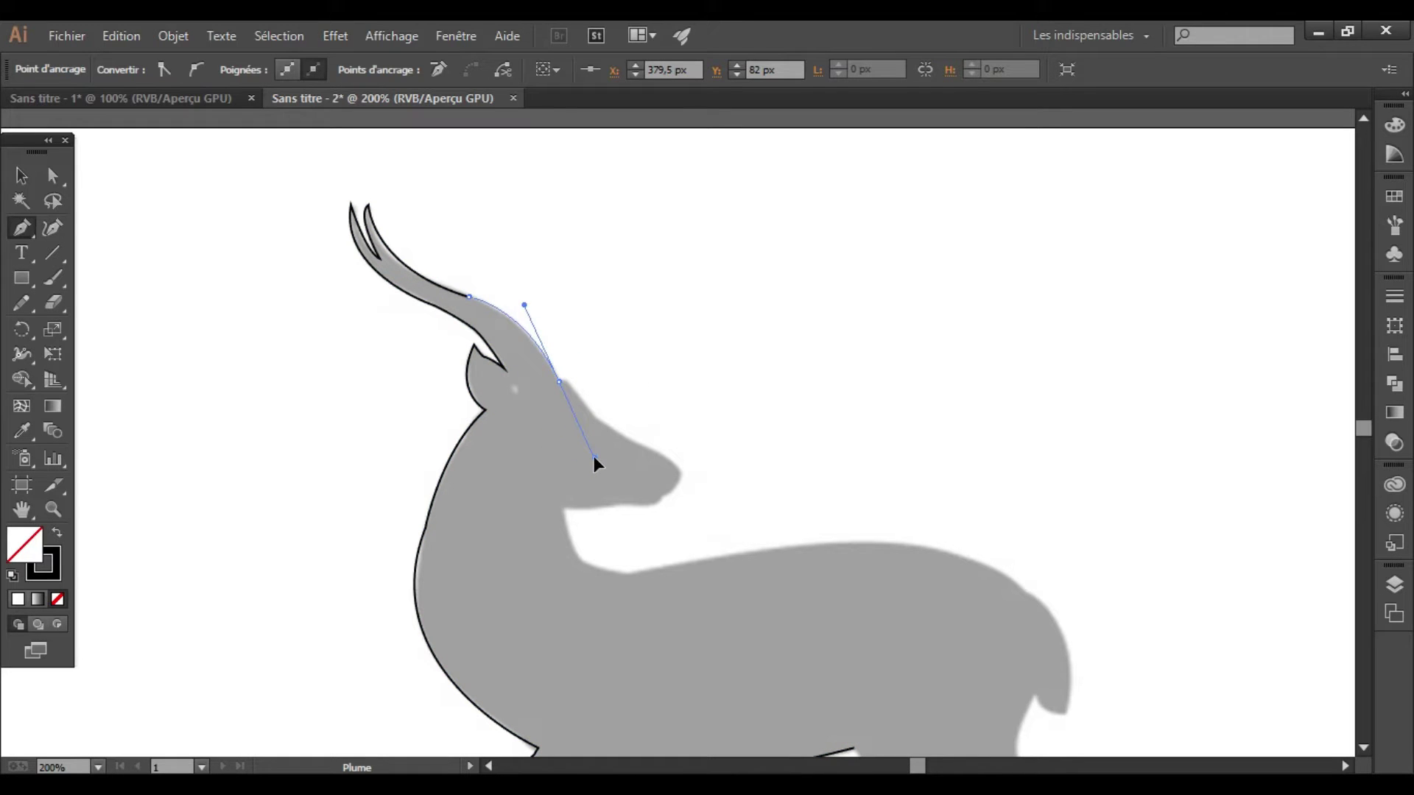
{"action": "left_click", "coordinate": [571, 390], "text": "ctrl"}
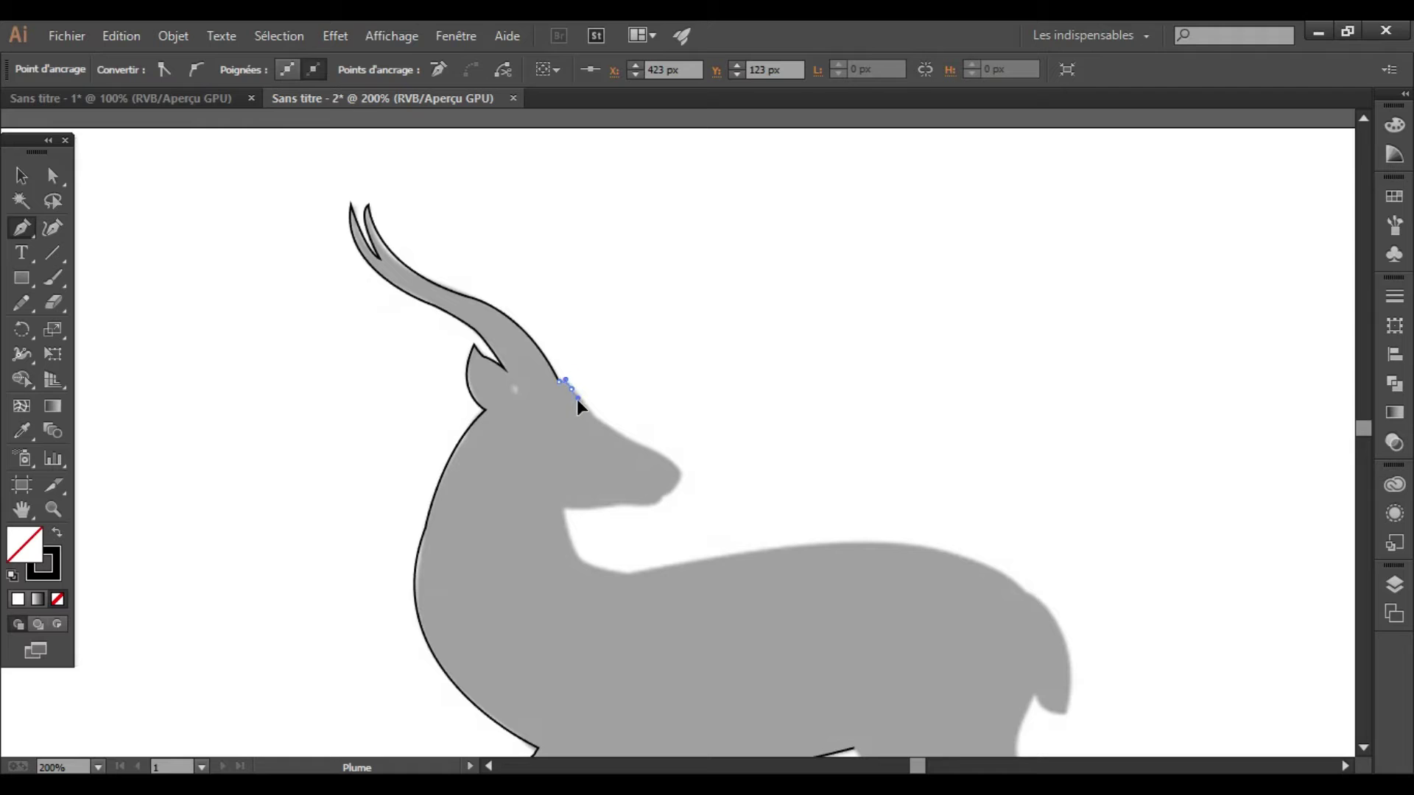
{"action": "left_click", "coordinate": [571, 388]}
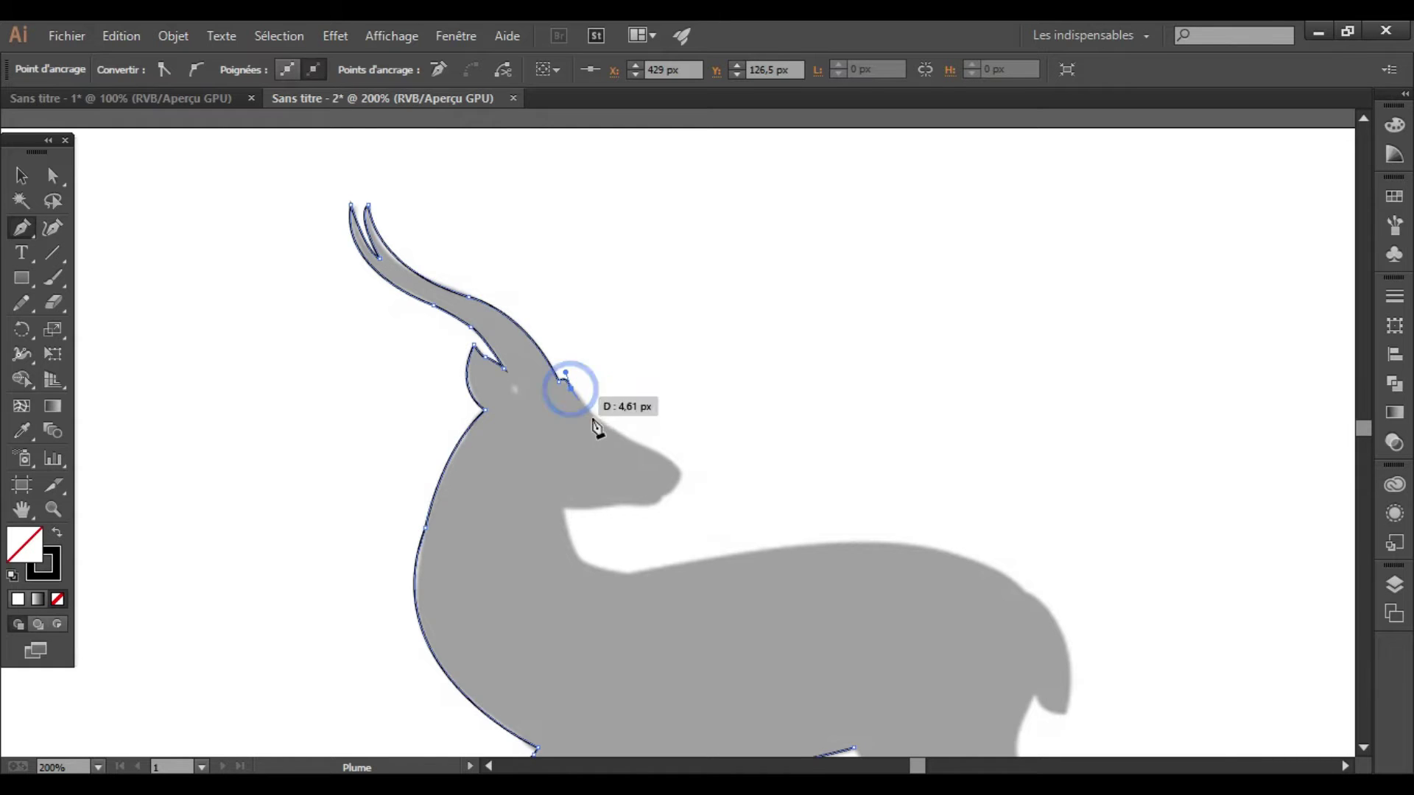
{"action": "left_click", "coordinate": [606, 421]}
{"action": "left_click", "coordinate": [605, 421], "text": "ctrl"}
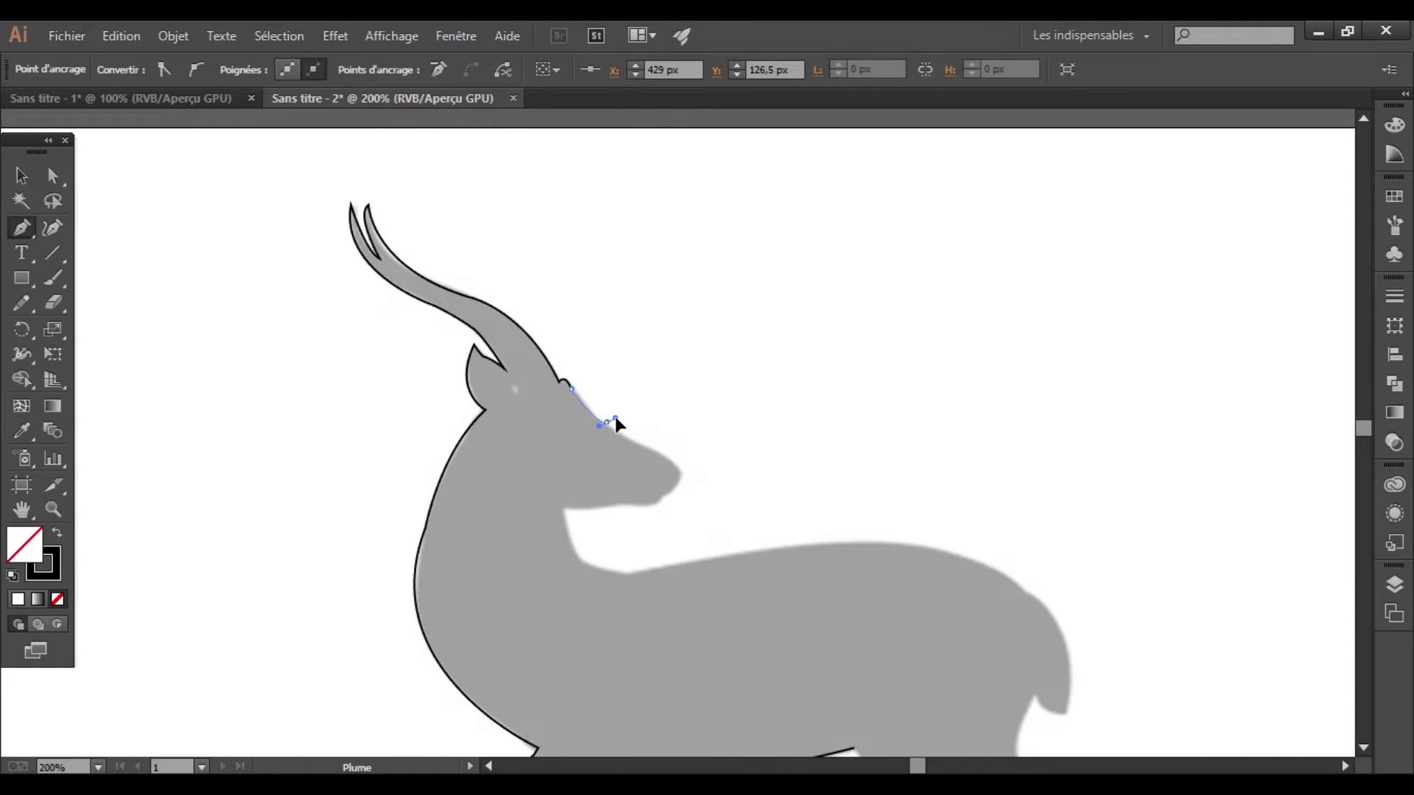
{"action": "left_click", "coordinate": [606, 422]}
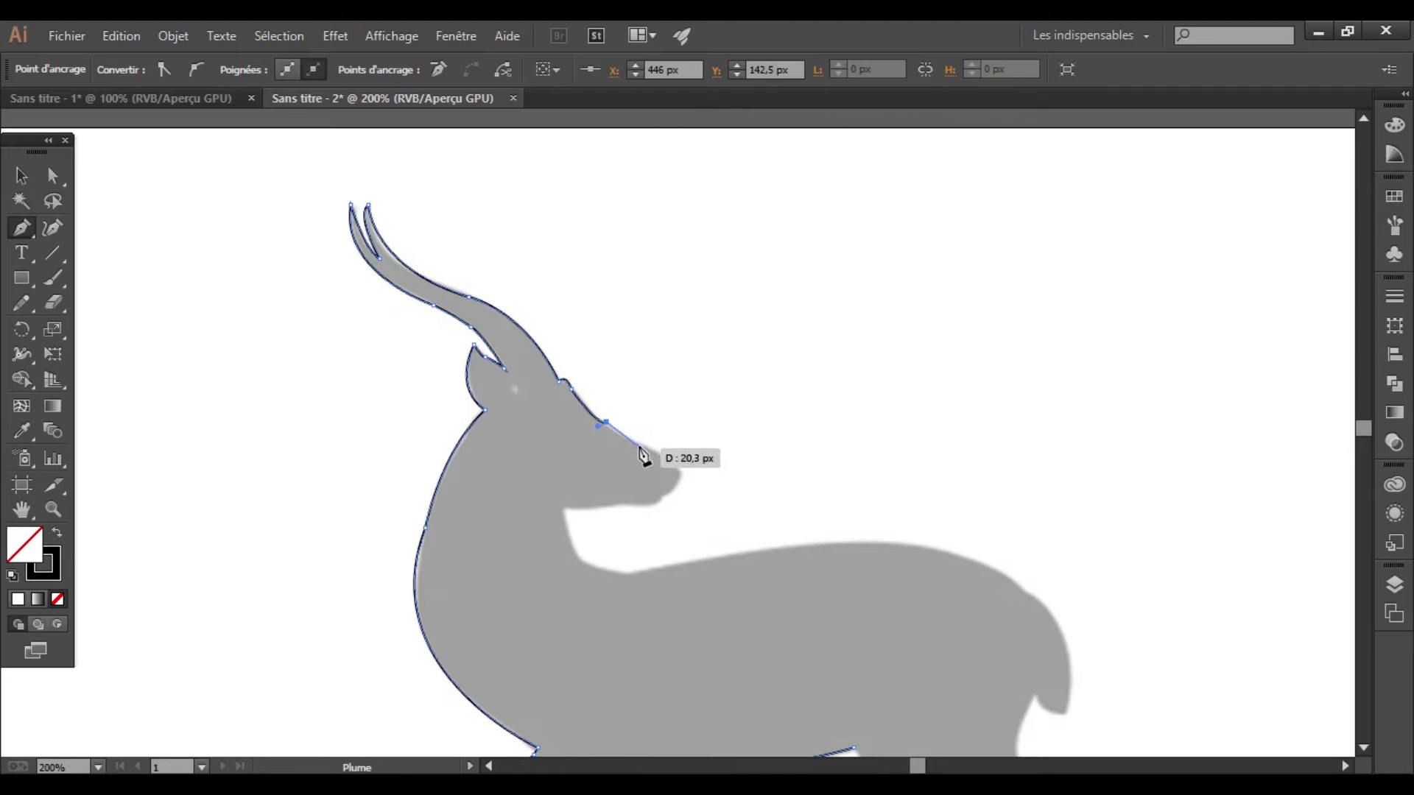
{"action": "left_click", "coordinate": [640, 446]}
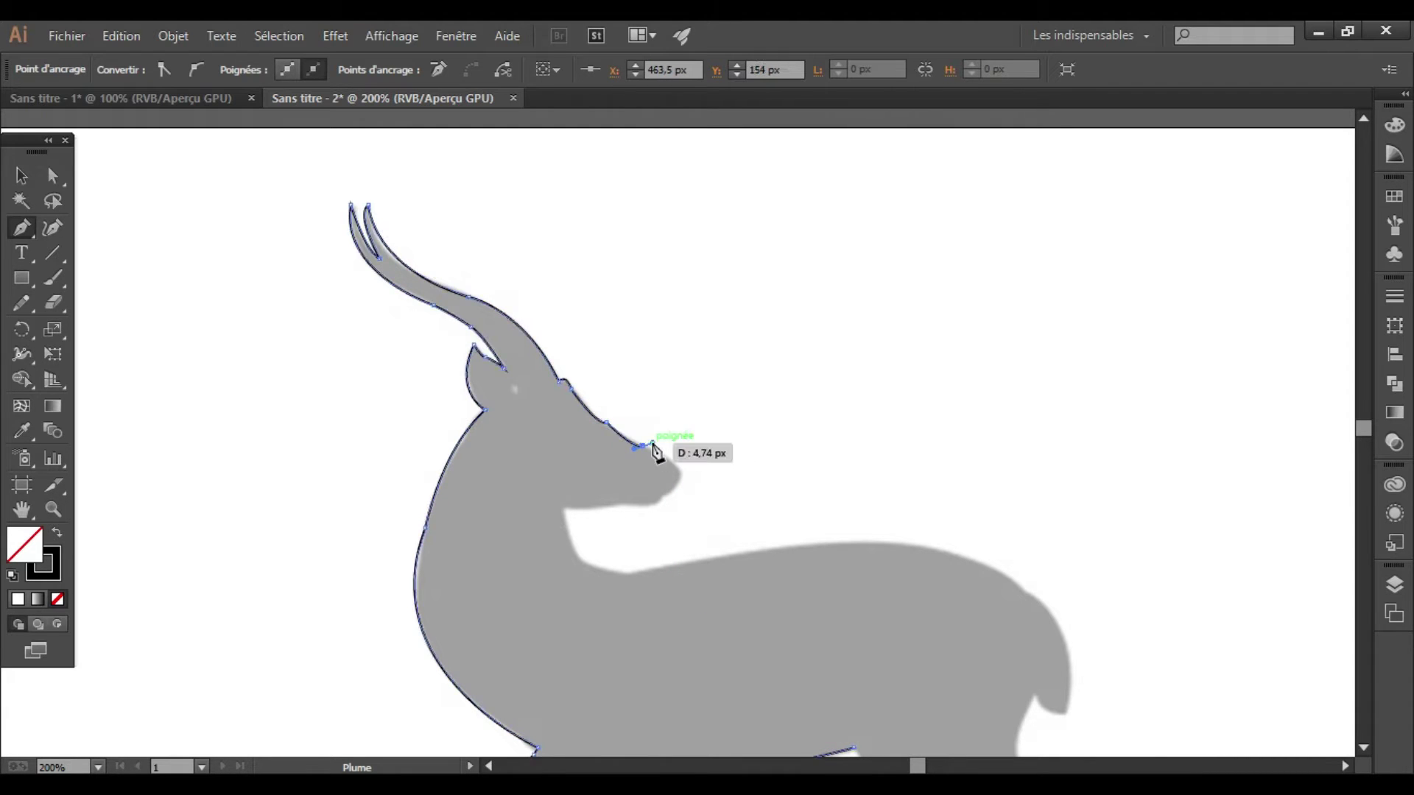
{"action": "key", "text": "ctrl+z"}
{"action": "key", "text": "ctrl+z"}
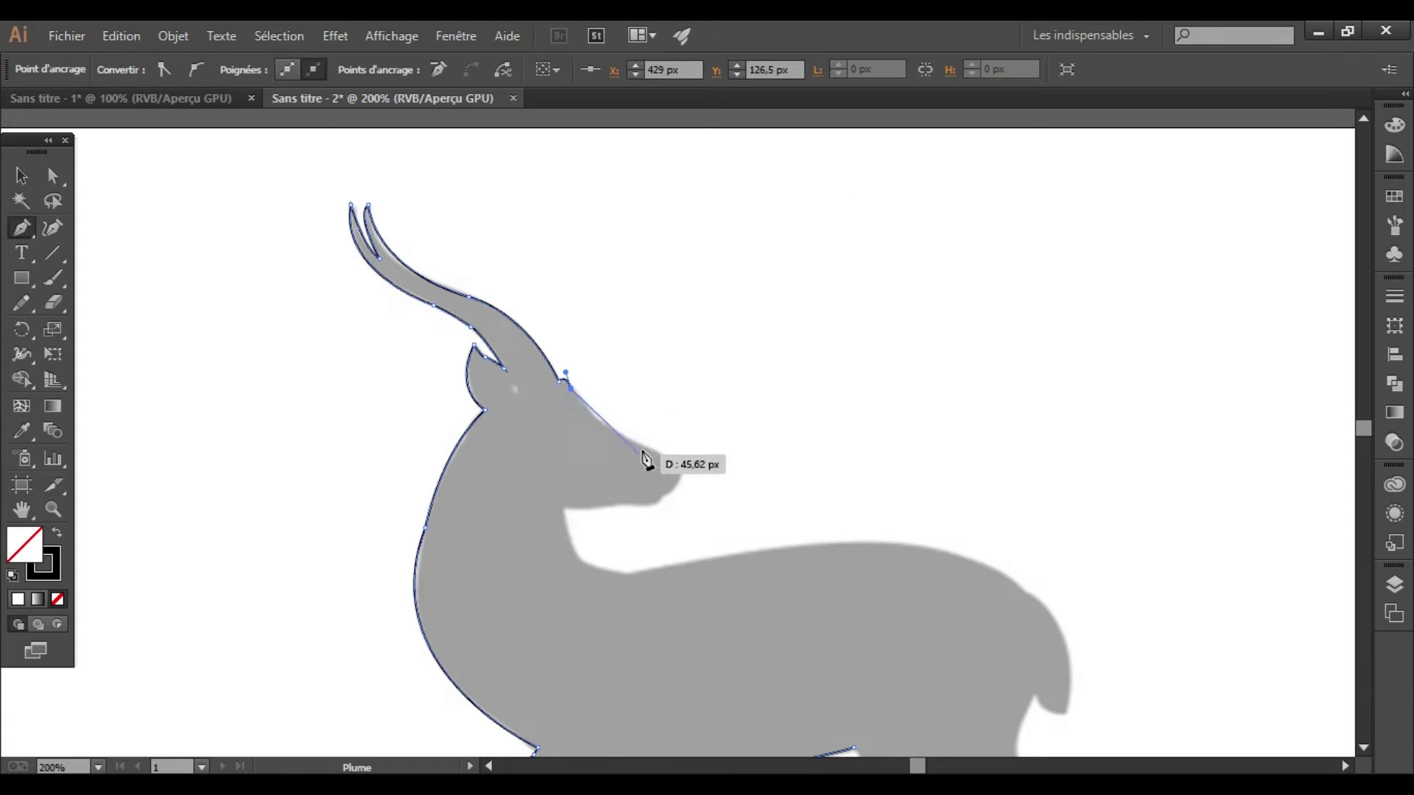
Step: Make a corner at the nose tip, then curve under the chin to the throat and along the back
{"action": "left_click_drag", "start_coordinate": [642, 446], "coordinate": [662, 433]}
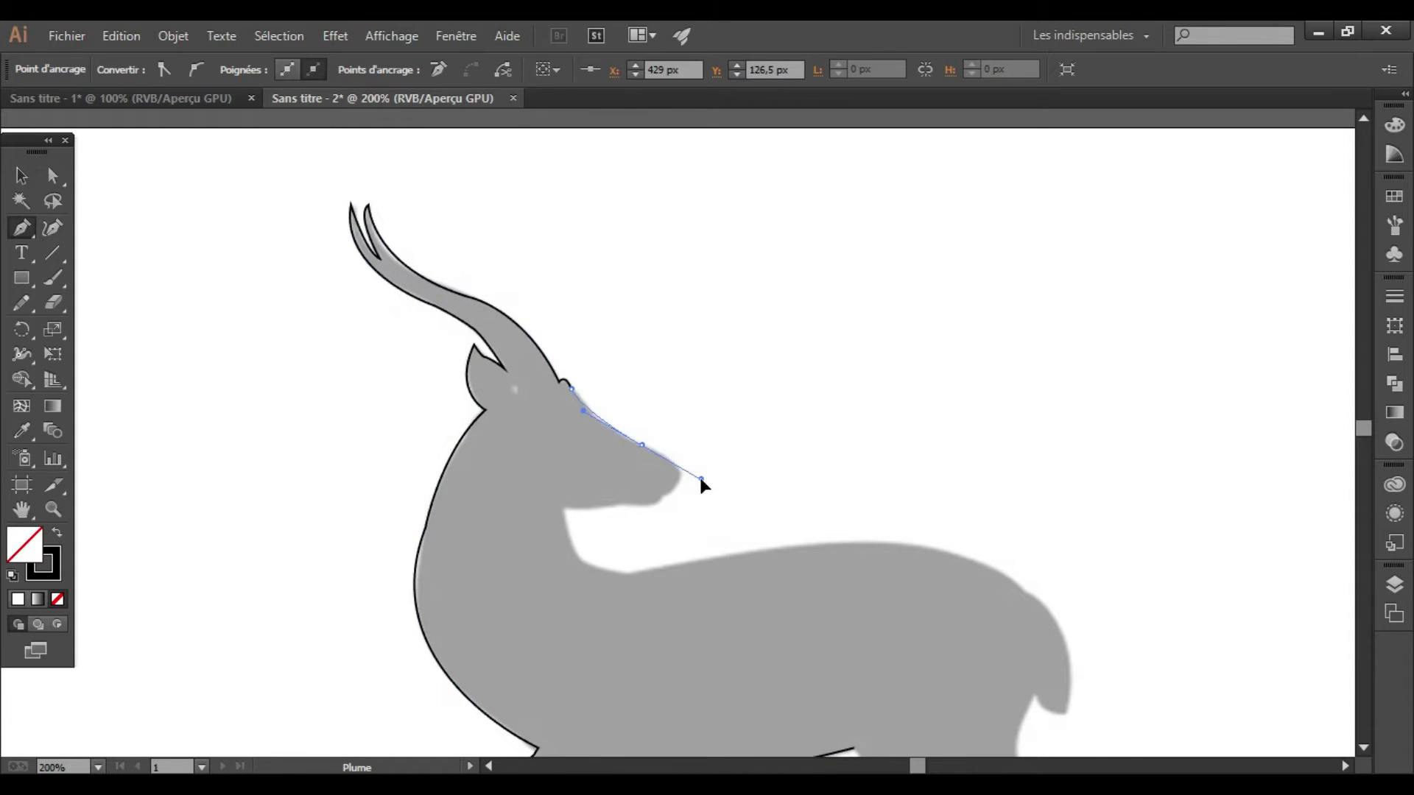
{"action": "mouse_move", "coordinate": [705, 477]}
{"action": "left_mouse_down"}
{"action": "mouse_move", "coordinate": [709, 489]}
{"action": "mouse_move", "coordinate": [635, 505]}
{"action": "left_mouse_up"}
{"action": "left_click", "coordinate": [642, 446]}
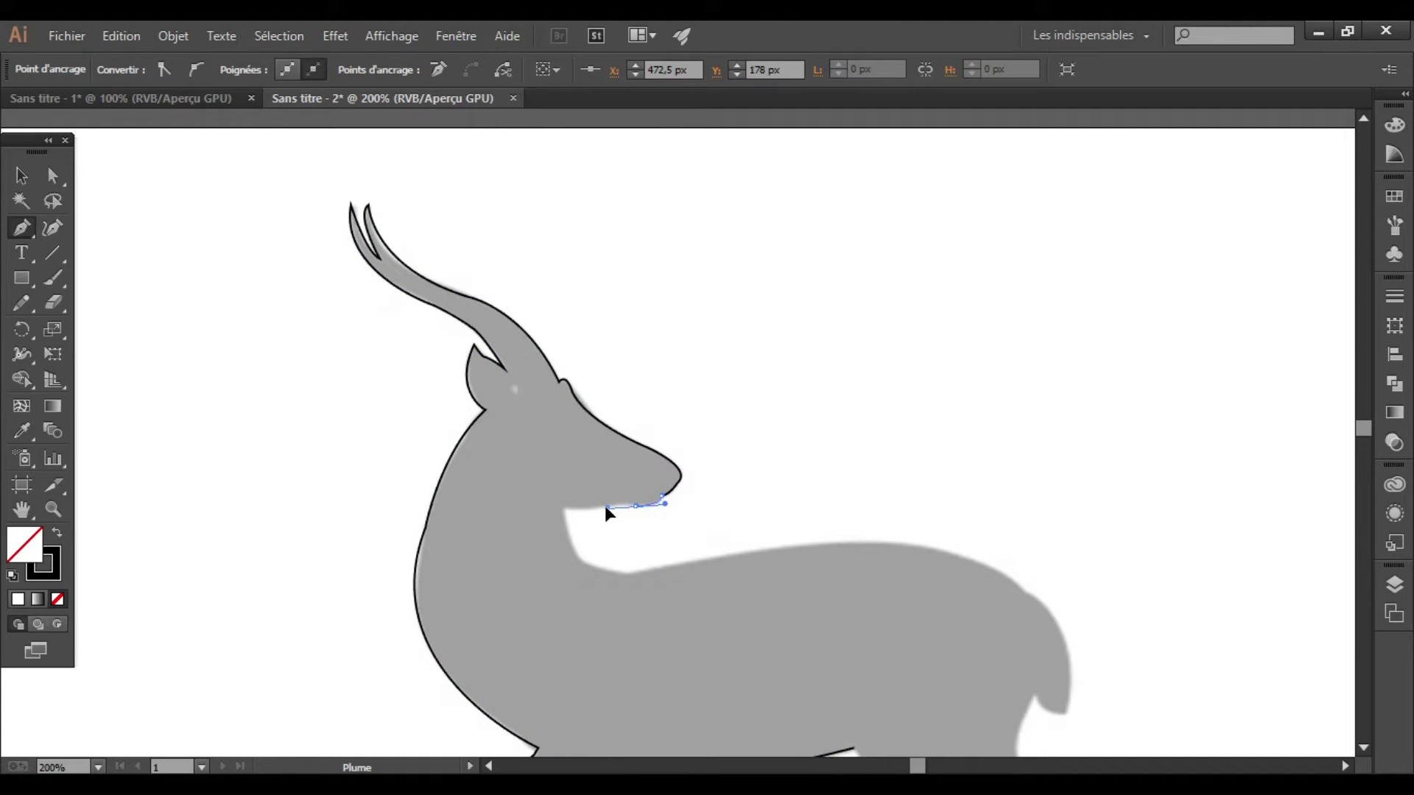
{"action": "left_click", "coordinate": [635, 506], "text": "ctrl"}
{"action": "mouse_move", "coordinate": [587, 527]}
{"action": "left_mouse_down"}
{"action": "mouse_move", "coordinate": [564, 508]}
{"action": "mouse_move", "coordinate": [586, 567]}
{"action": "mouse_move", "coordinate": [628, 573]}
{"action": "left_mouse_up"}
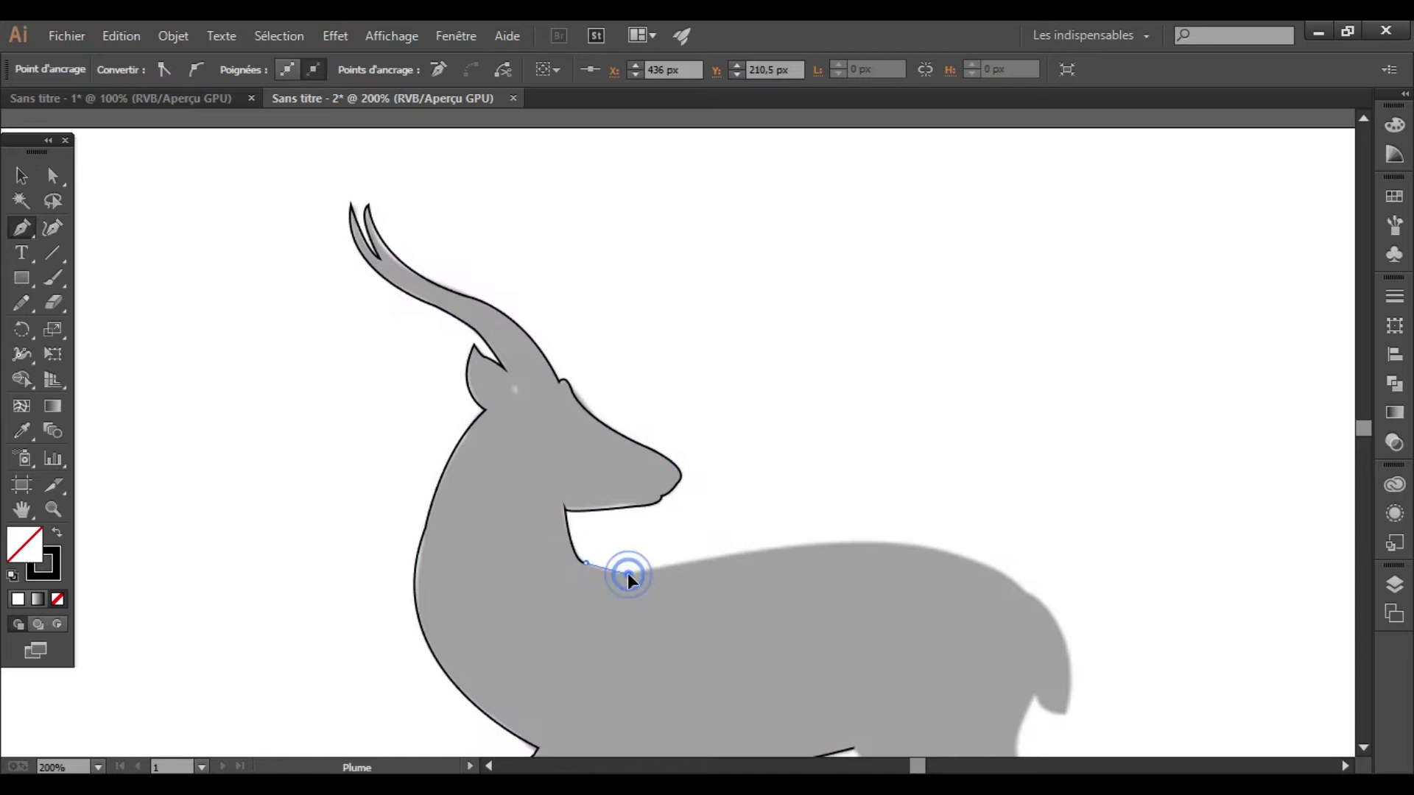
{"action": "left_click", "coordinate": [623, 575]}
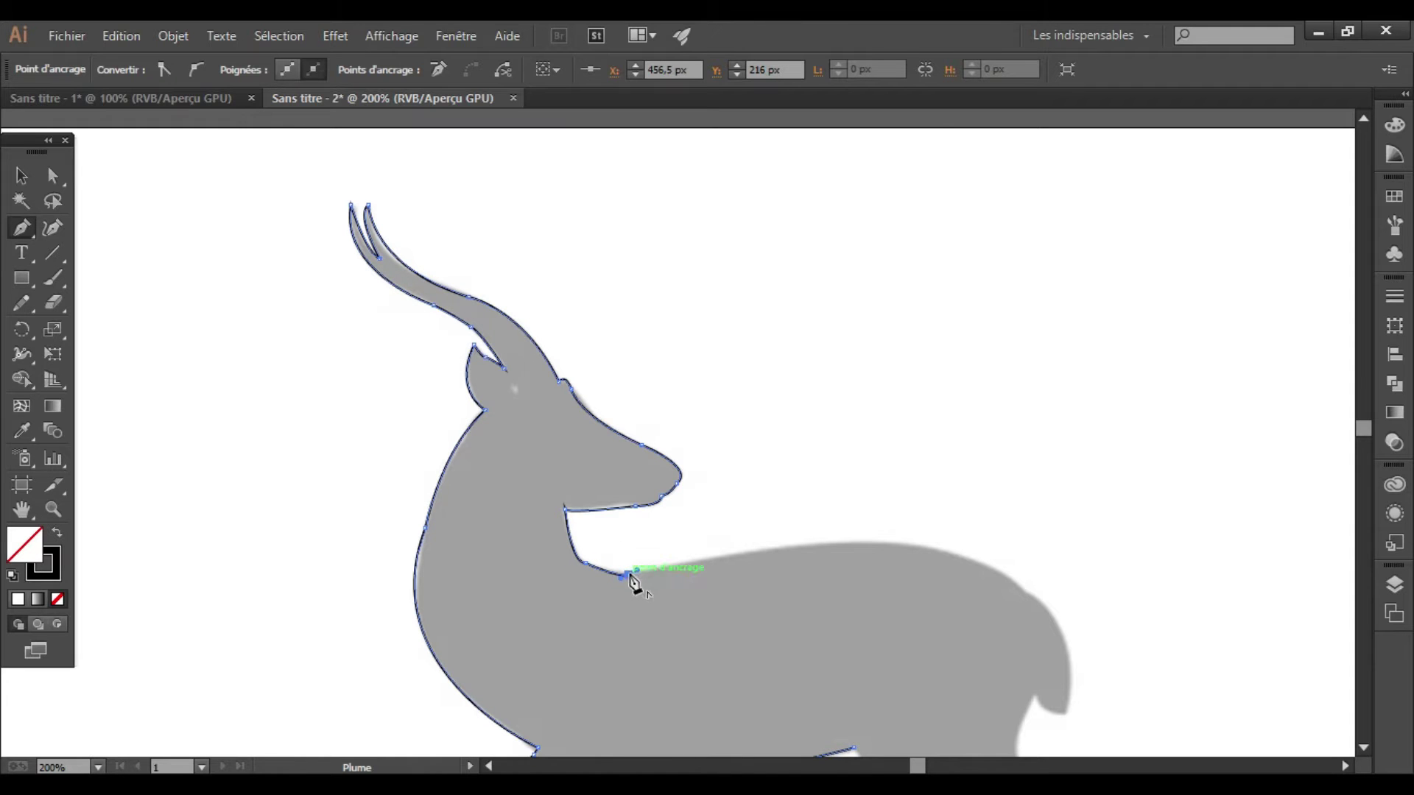
{"action": "left_click_drag", "start_coordinate": [962, 557], "coordinate": [1019, 598]}
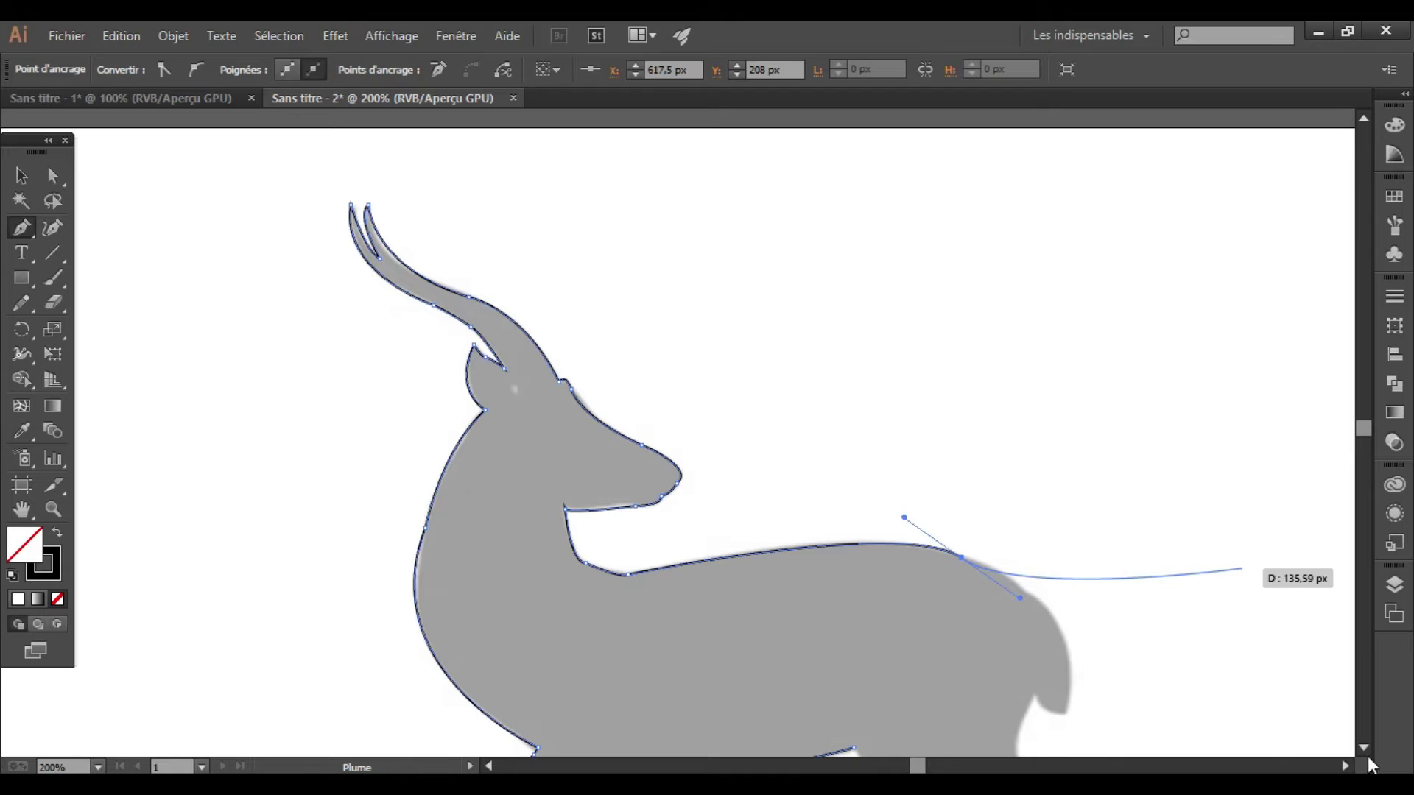
Step: Trace over the rump and around the tail with curved anchors
{"action": "scroll", "coordinate": [1364, 746], "scroll_direction": "down", "scroll_amount": 5}
{"action": "left_click", "coordinate": [962, 312]}
{"action": "left_click", "coordinate": [1023, 342]}
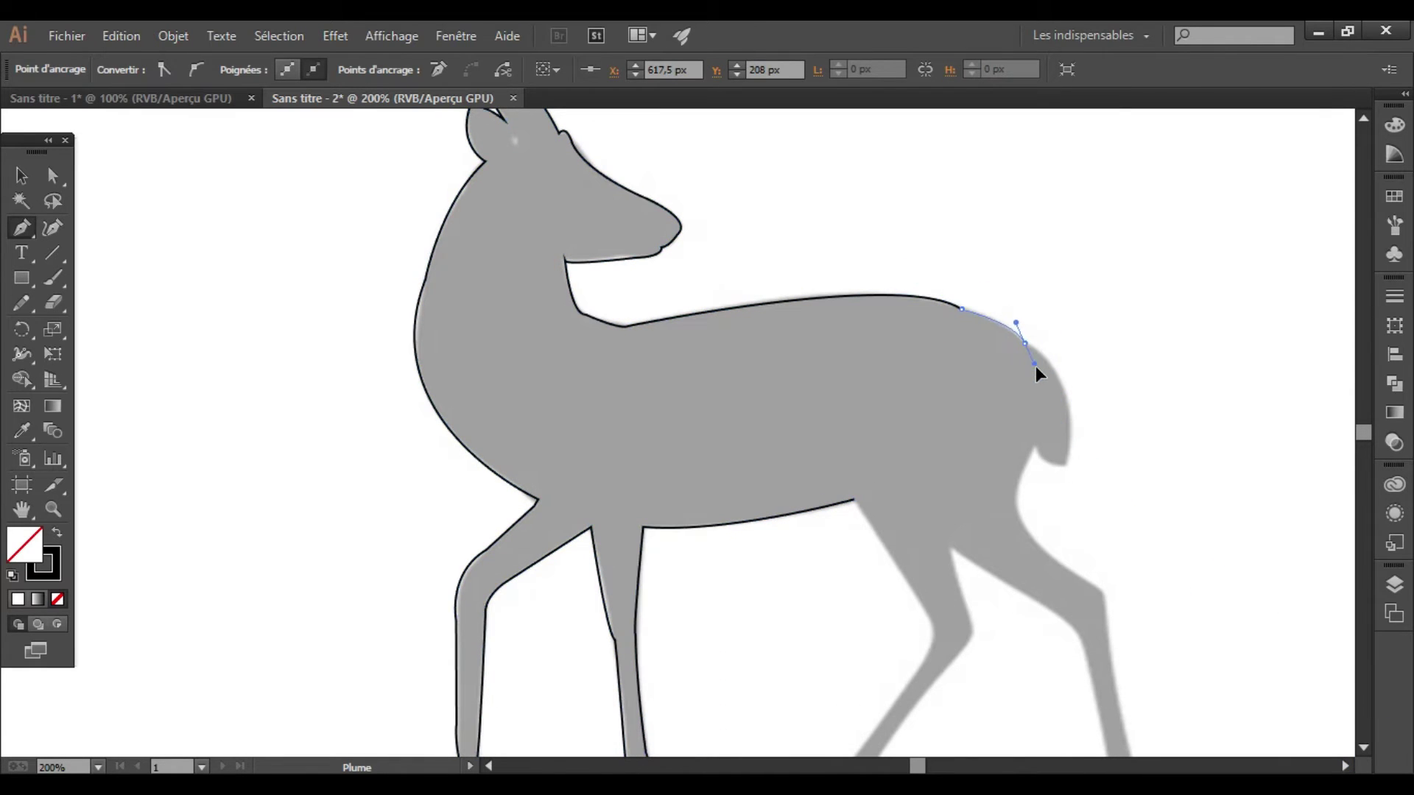
{"action": "left_click_drag", "start_coordinate": [1035, 366], "coordinate": [1046, 368]}
{"action": "left_click", "coordinate": [1023, 343]}
{"action": "left_click_drag", "start_coordinate": [1065, 466], "coordinate": [1042, 498]}
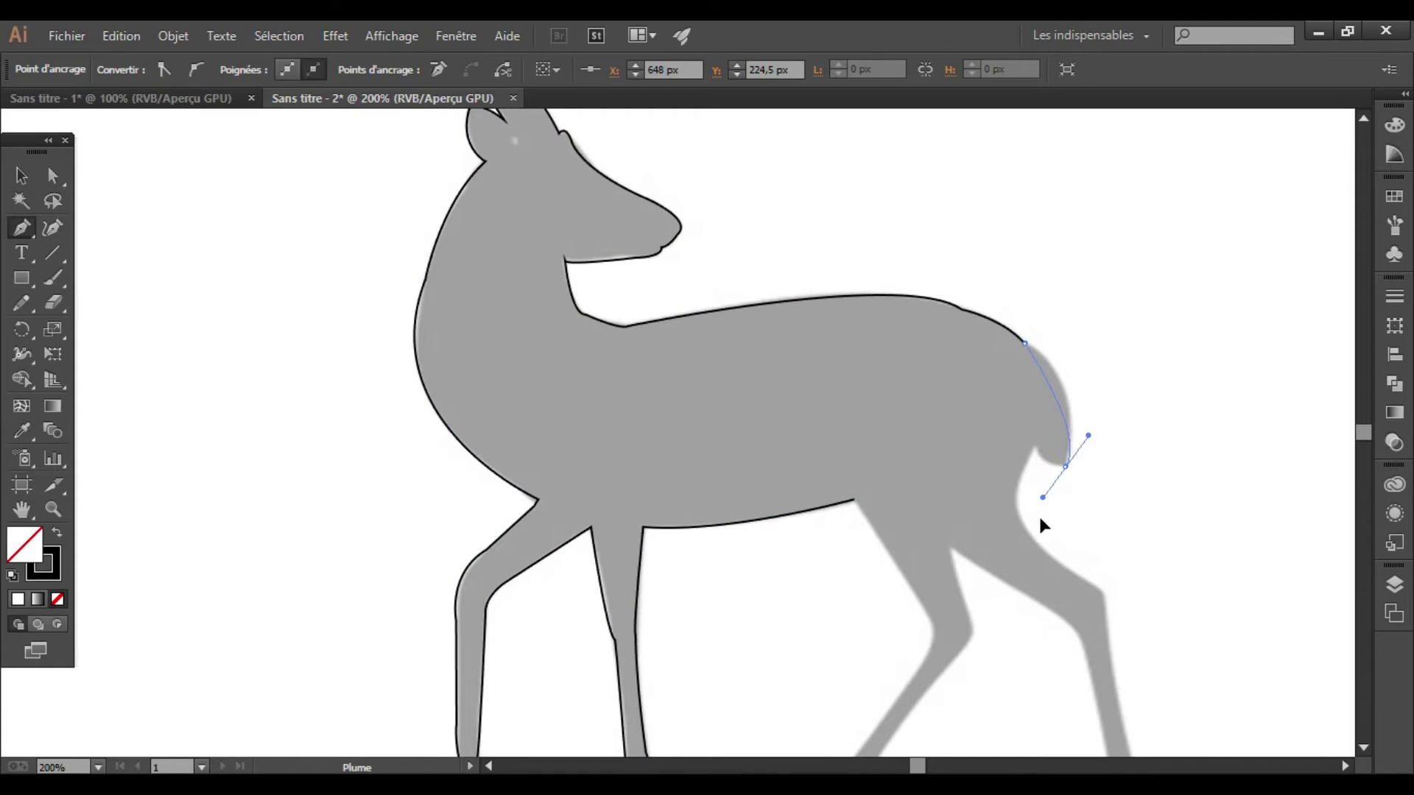
{"action": "mouse_move", "coordinate": [1049, 578]}
{"action": "left_mouse_down"}
{"action": "mouse_move", "coordinate": [1039, 556]}
{"action": "mouse_move", "coordinate": [1070, 473]}
{"action": "mouse_move", "coordinate": [1051, 567]}
{"action": "mouse_move", "coordinate": [1079, 560]}
{"action": "mouse_move", "coordinate": [1115, 609]}
{"action": "left_mouse_up"}
{"action": "left_click", "coordinate": [1023, 419]}
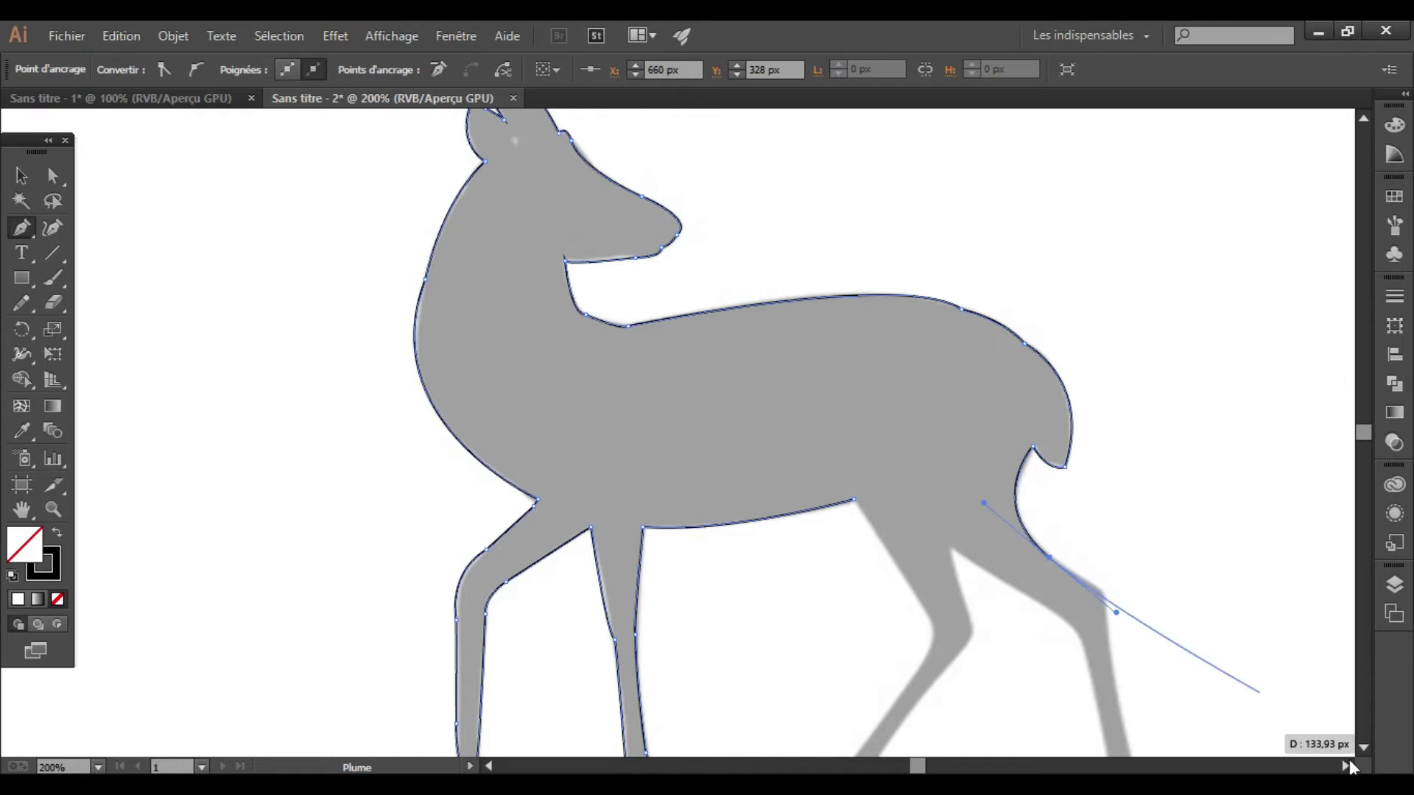
Step: Continue down the back of the thigh to a hock corner and around the hind hoof
{"action": "left_click", "coordinate": [1364, 747]}
{"action": "left_click", "coordinate": [1365, 747]}
{"action": "mouse_move", "coordinate": [1049, 407]}
{"action": "left_mouse_down"}
{"action": "mouse_move", "coordinate": [1100, 442]}
{"action": "mouse_move", "coordinate": [1104, 521]}
{"action": "left_mouse_up"}
{"action": "left_click", "coordinate": [1104, 475]}
{"action": "left_click", "coordinate": [1135, 631]}
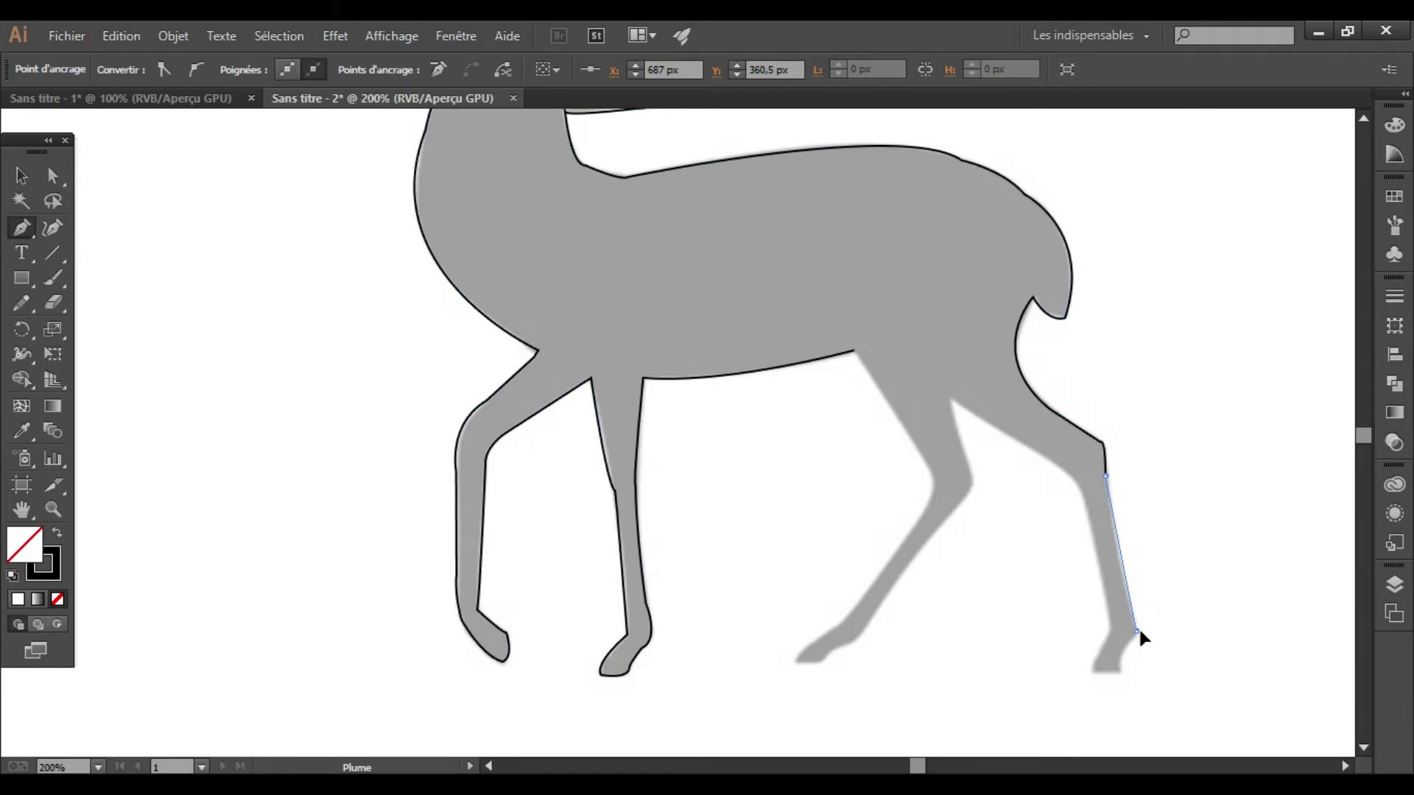
{"action": "left_click_drag", "start_coordinate": [1135, 631], "coordinate": [1122, 675]}
{"action": "left_click", "coordinate": [1121, 676]}
{"action": "left_click", "coordinate": [1092, 675]}
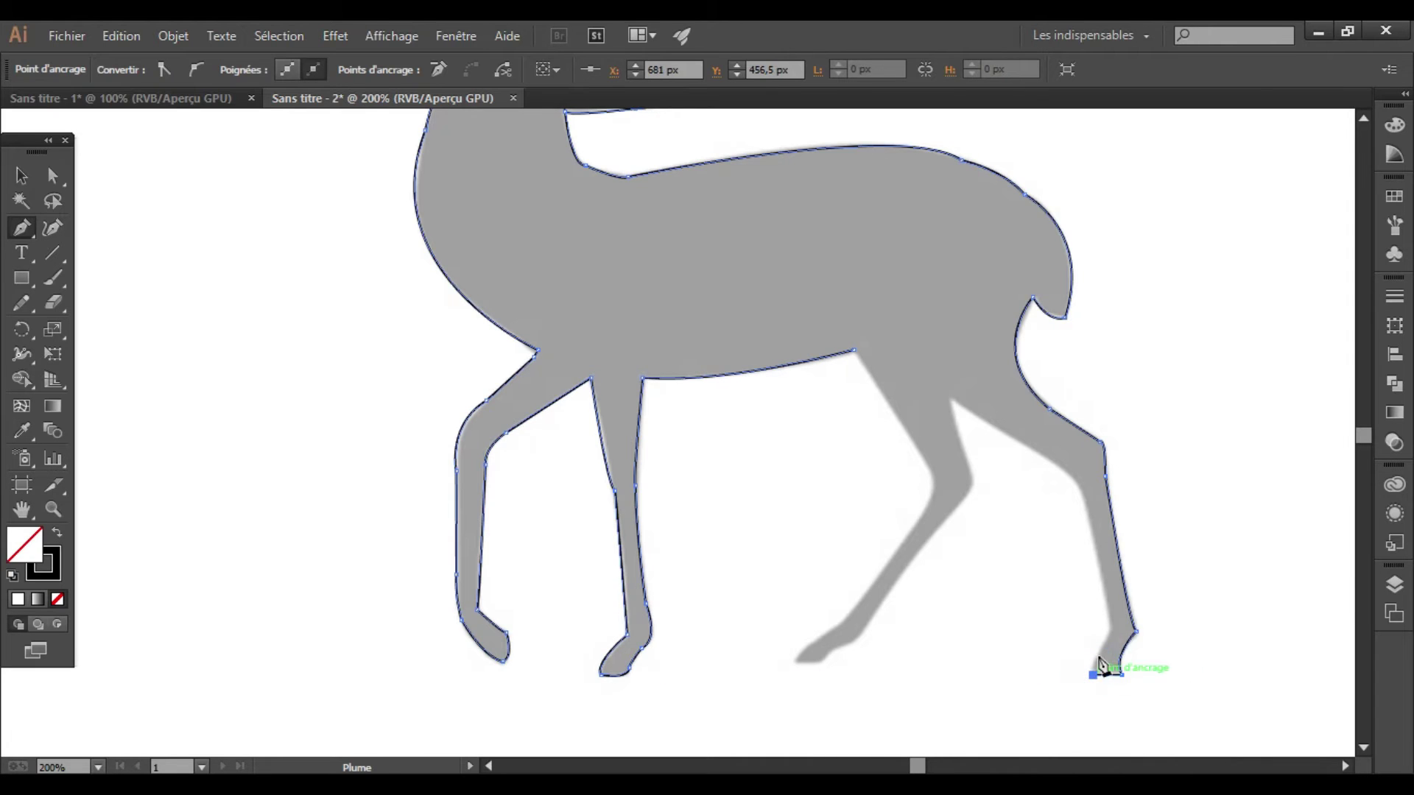
{"action": "left_click", "coordinate": [1111, 631]}
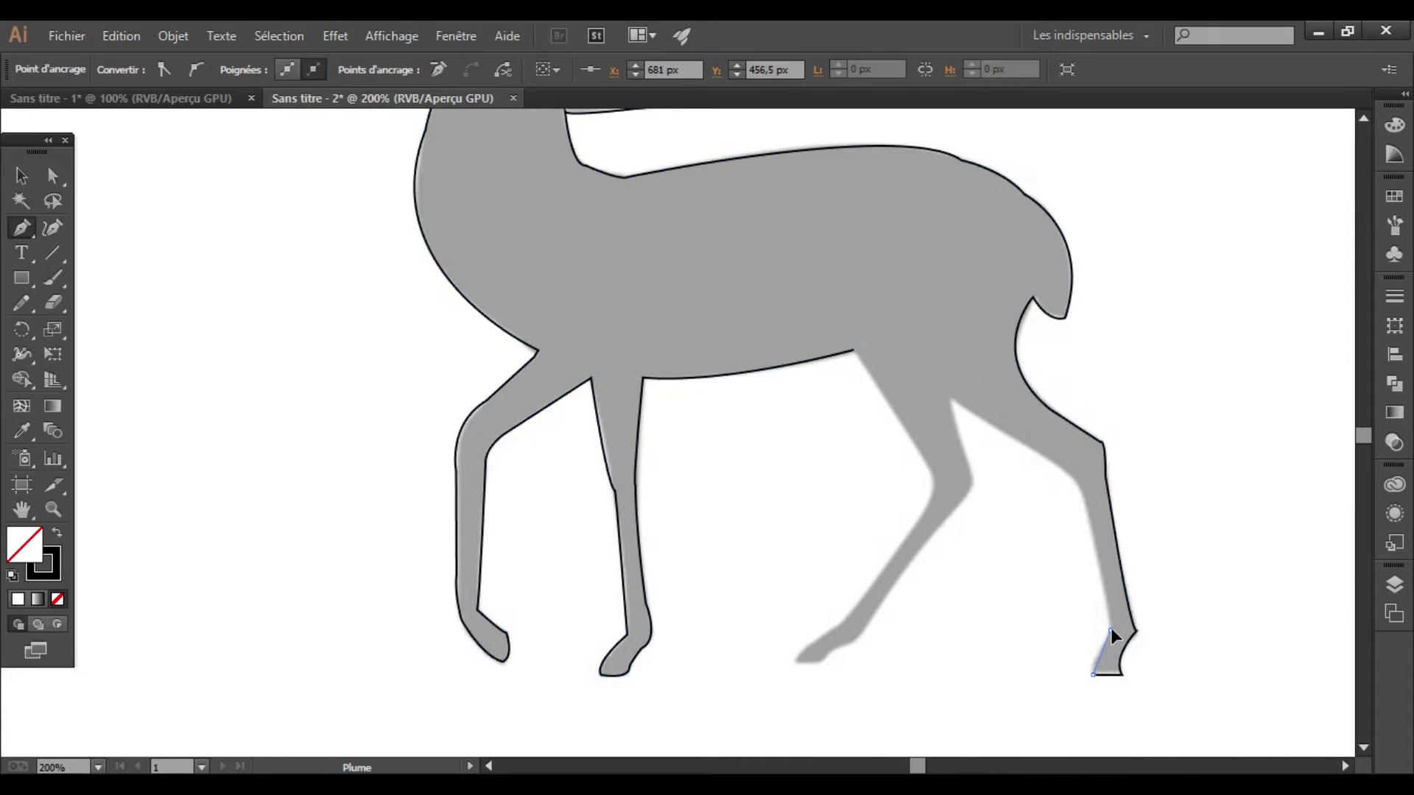
{"action": "left_click_drag", "start_coordinate": [1132, 619], "coordinate": [1130, 597]}
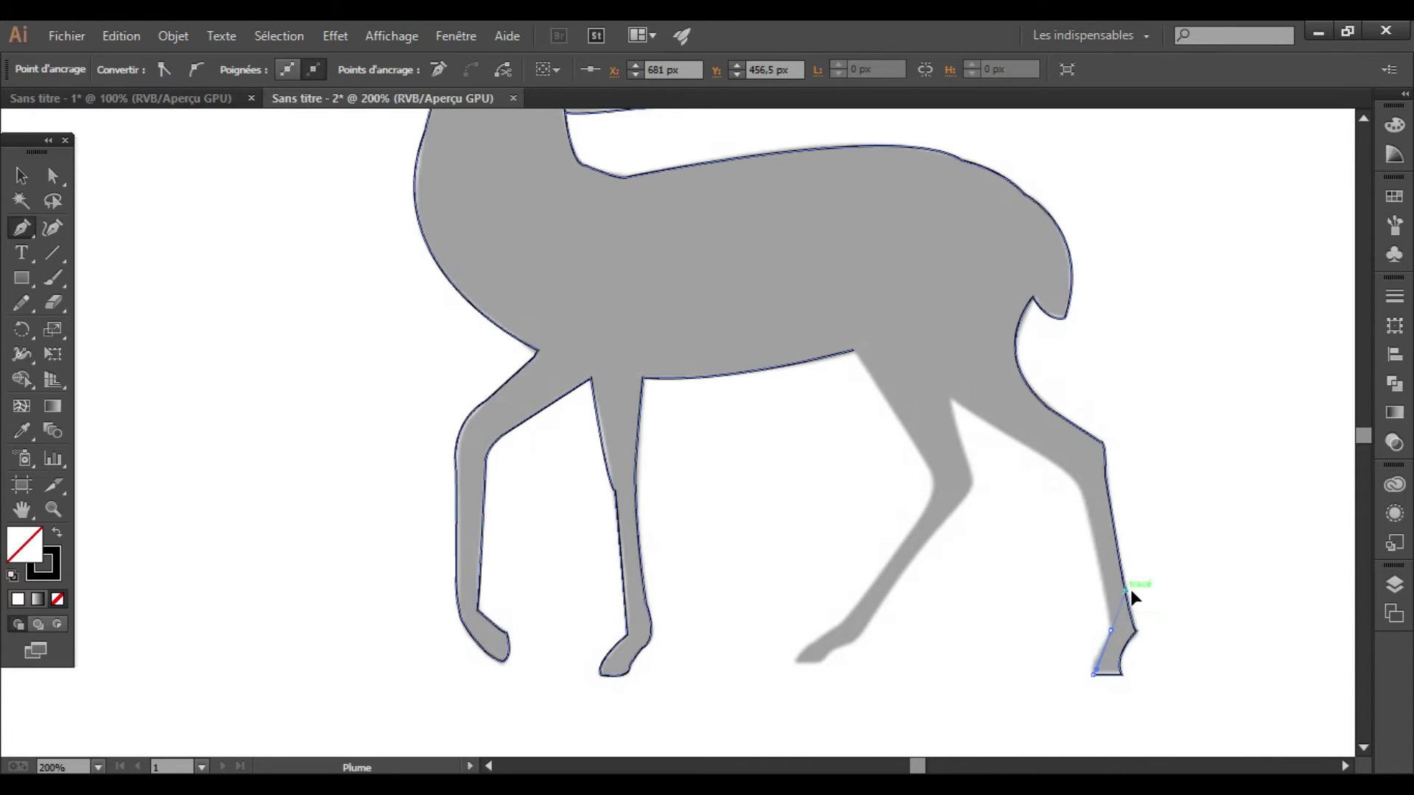
Step: Turn up from the first hind hoof and curve across to the slanted hind leg's joint
{"action": "left_click", "coordinate": [1110, 631]}
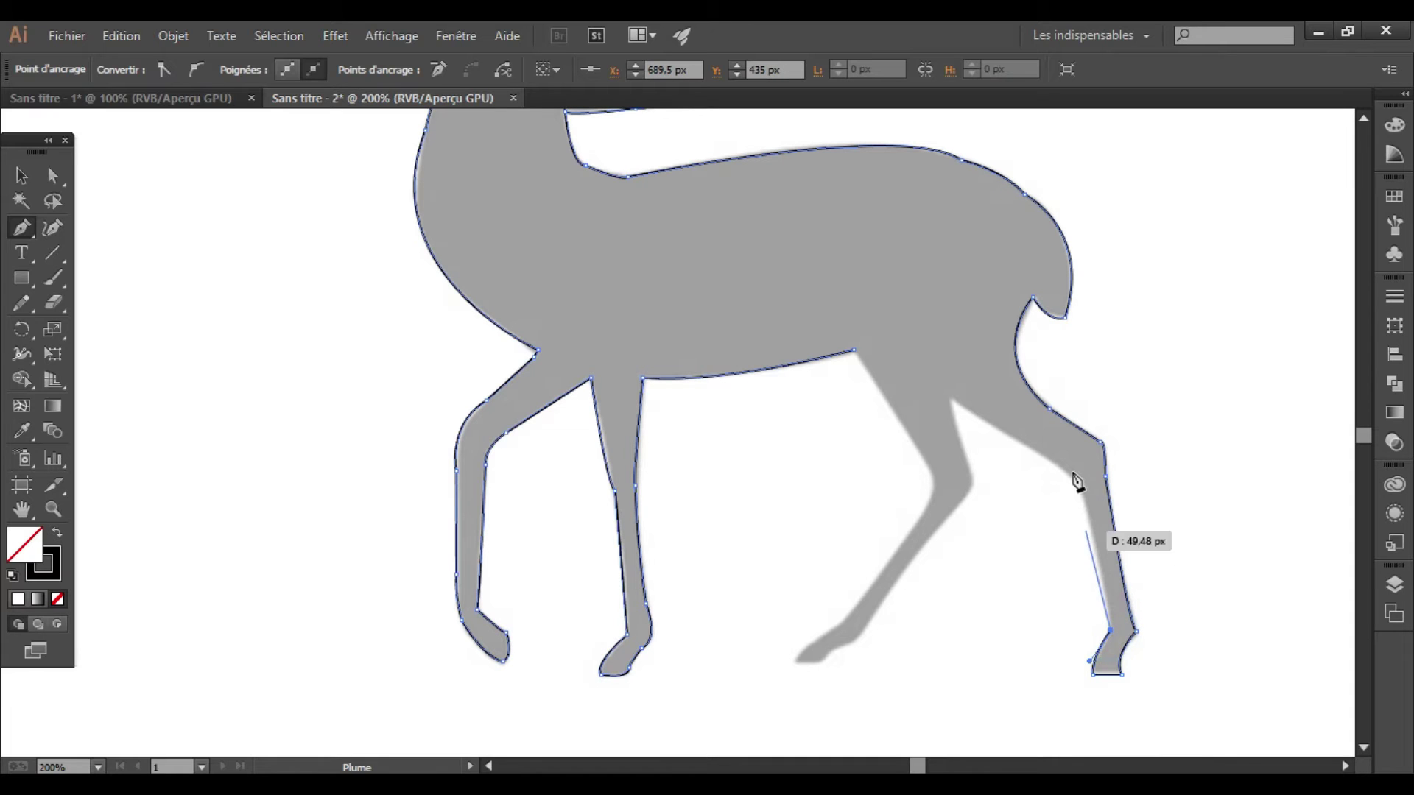
{"action": "left_click", "coordinate": [1087, 504]}
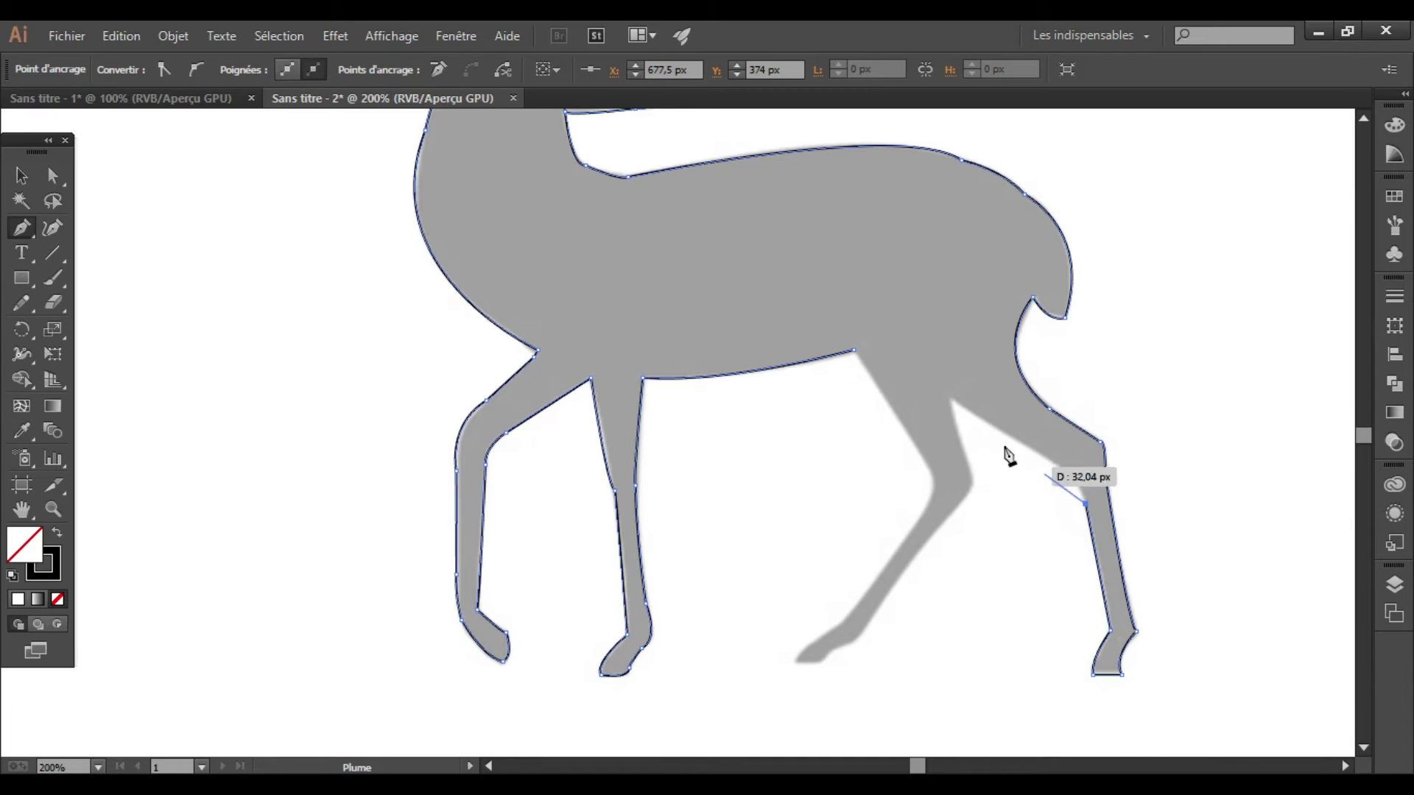
{"action": "mouse_move", "coordinate": [1023, 443]}
{"action": "left_mouse_down"}
{"action": "mouse_move", "coordinate": [979, 435]}
{"action": "mouse_move", "coordinate": [951, 406]}
{"action": "left_mouse_up"}
{"action": "left_click", "coordinate": [951, 407], "text": "ctrl"}
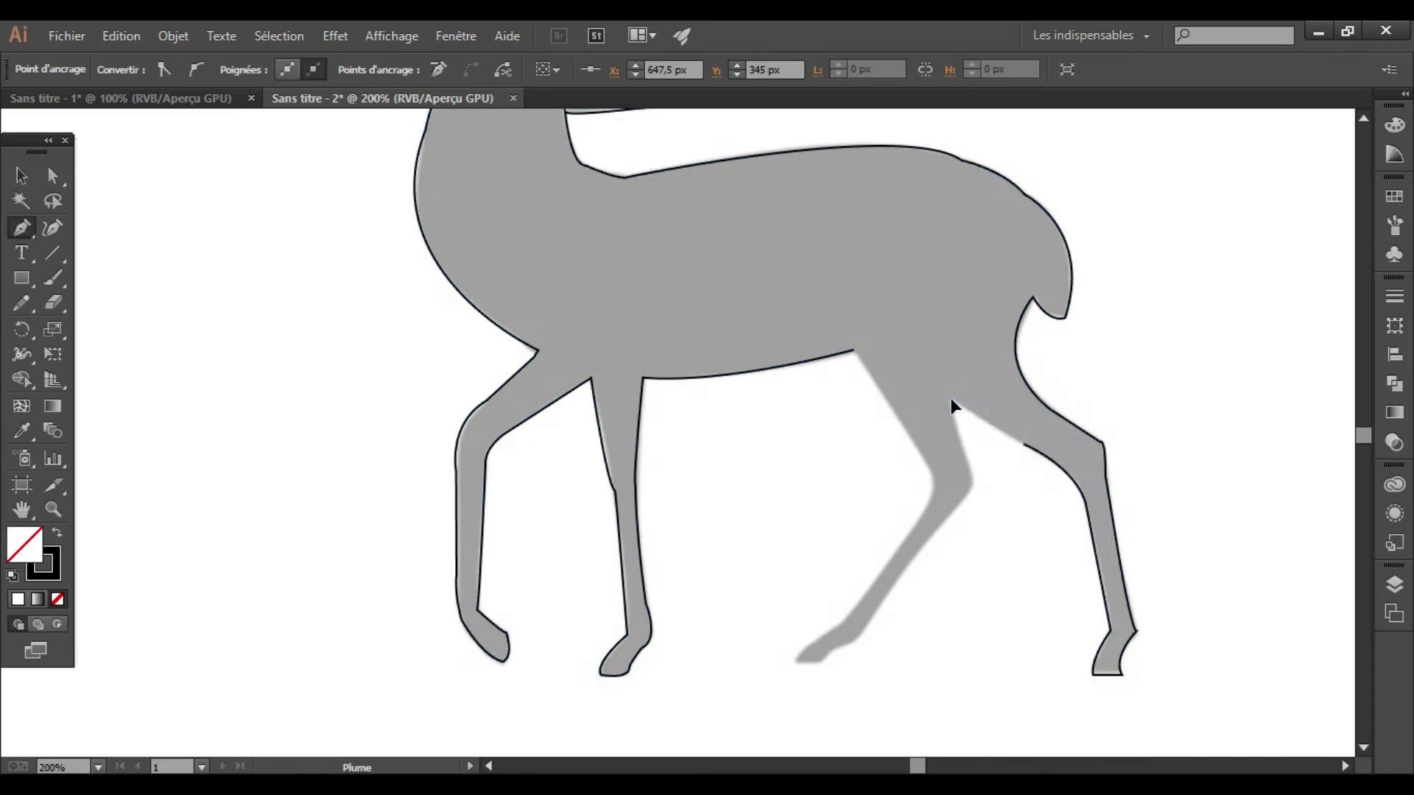
{"action": "left_click", "coordinate": [950, 399]}
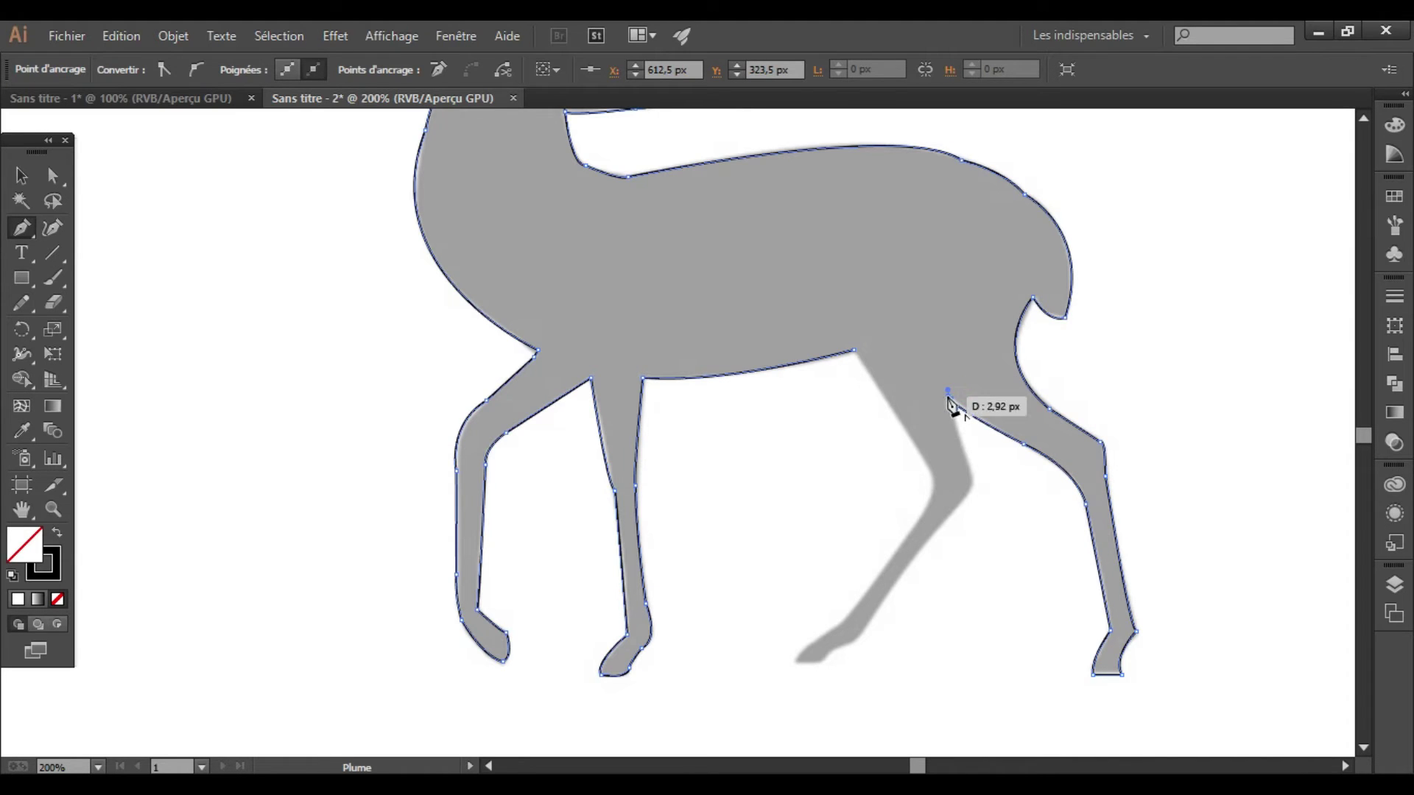
{"action": "mouse_move", "coordinate": [971, 469]}
{"action": "left_mouse_down"}
{"action": "mouse_move", "coordinate": [986, 502]}
{"action": "mouse_move", "coordinate": [930, 524]}
{"action": "left_mouse_up"}
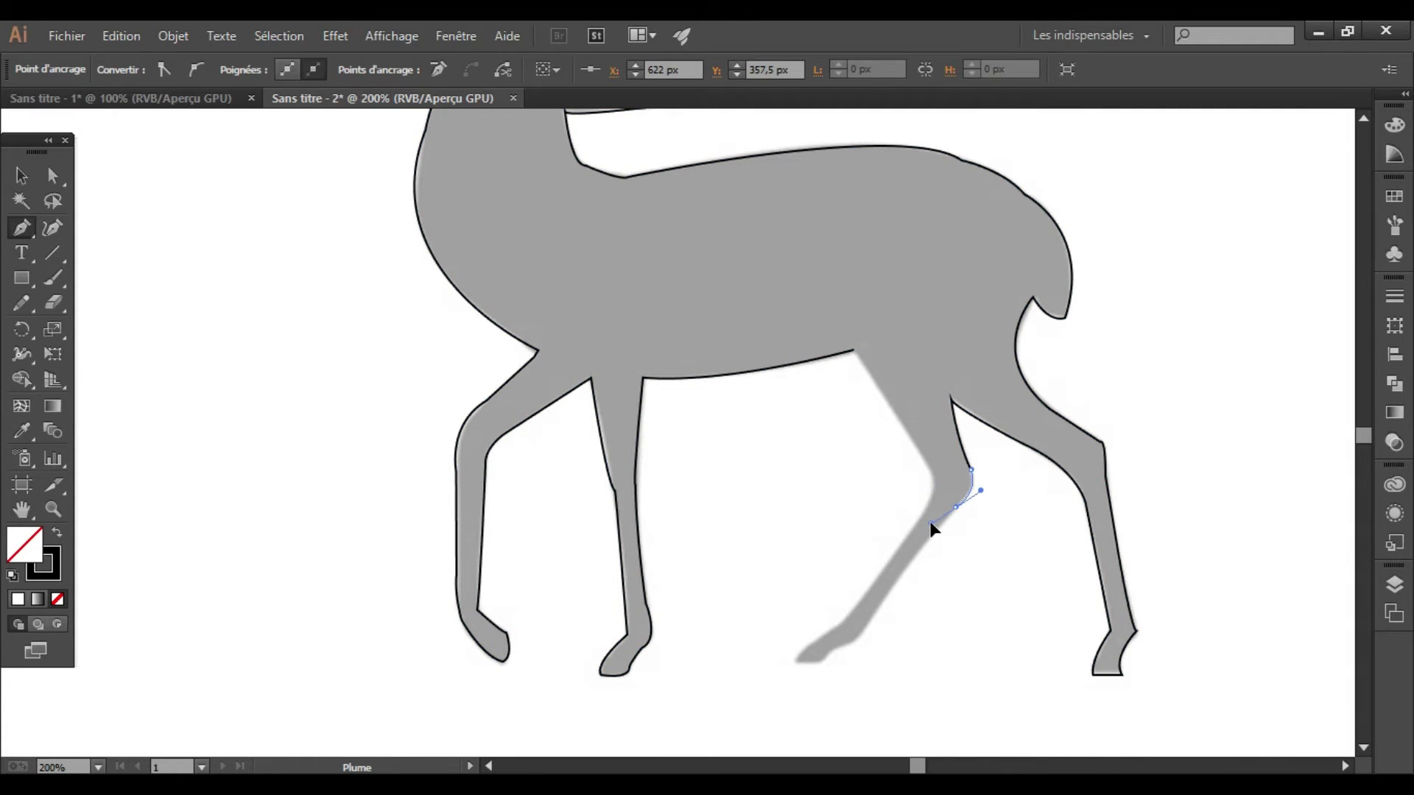
{"action": "left_click", "coordinate": [956, 508]}
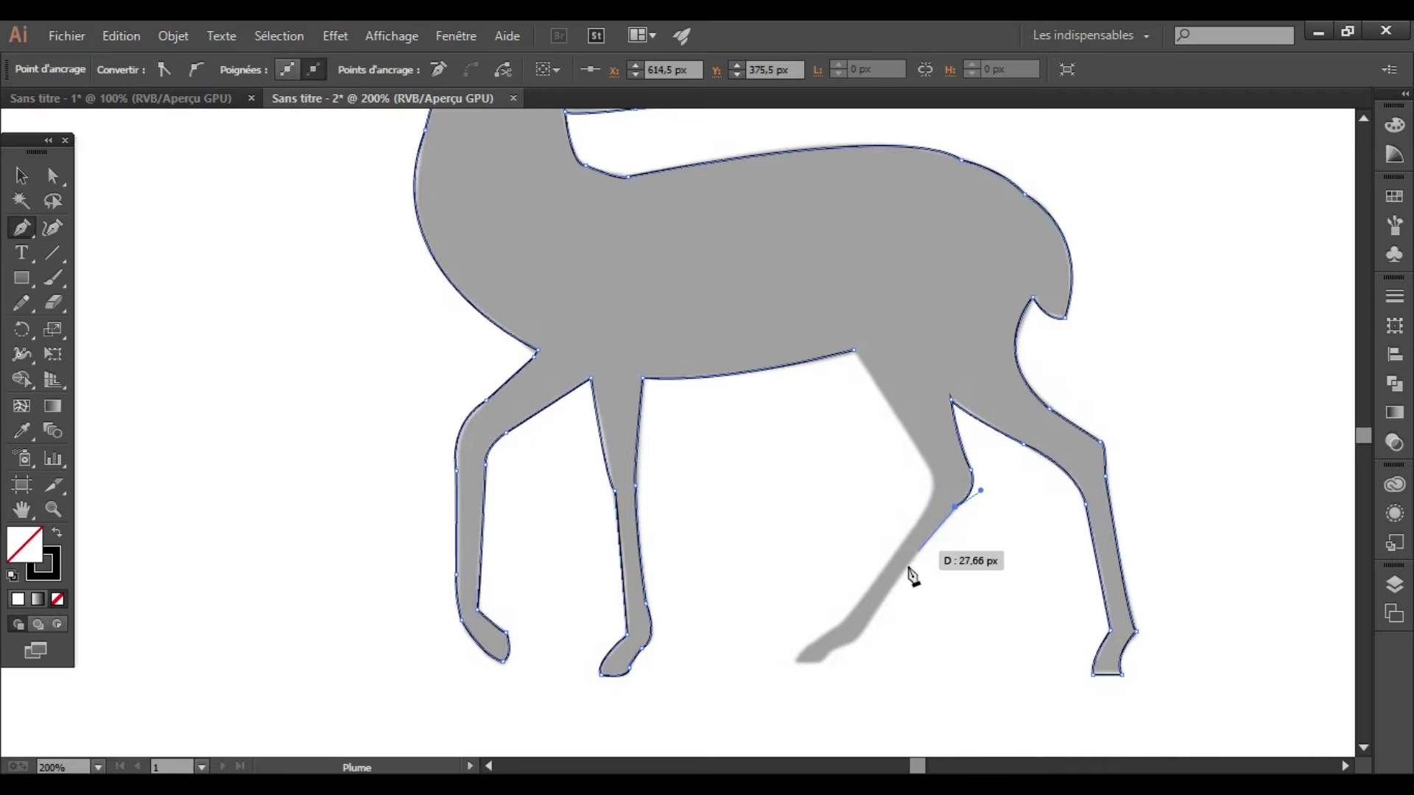
Step: Trace the slanted hind leg down to its hoof and start back up its front edge
{"action": "left_click", "coordinate": [874, 615]}
{"action": "left_click", "coordinate": [875, 616]}
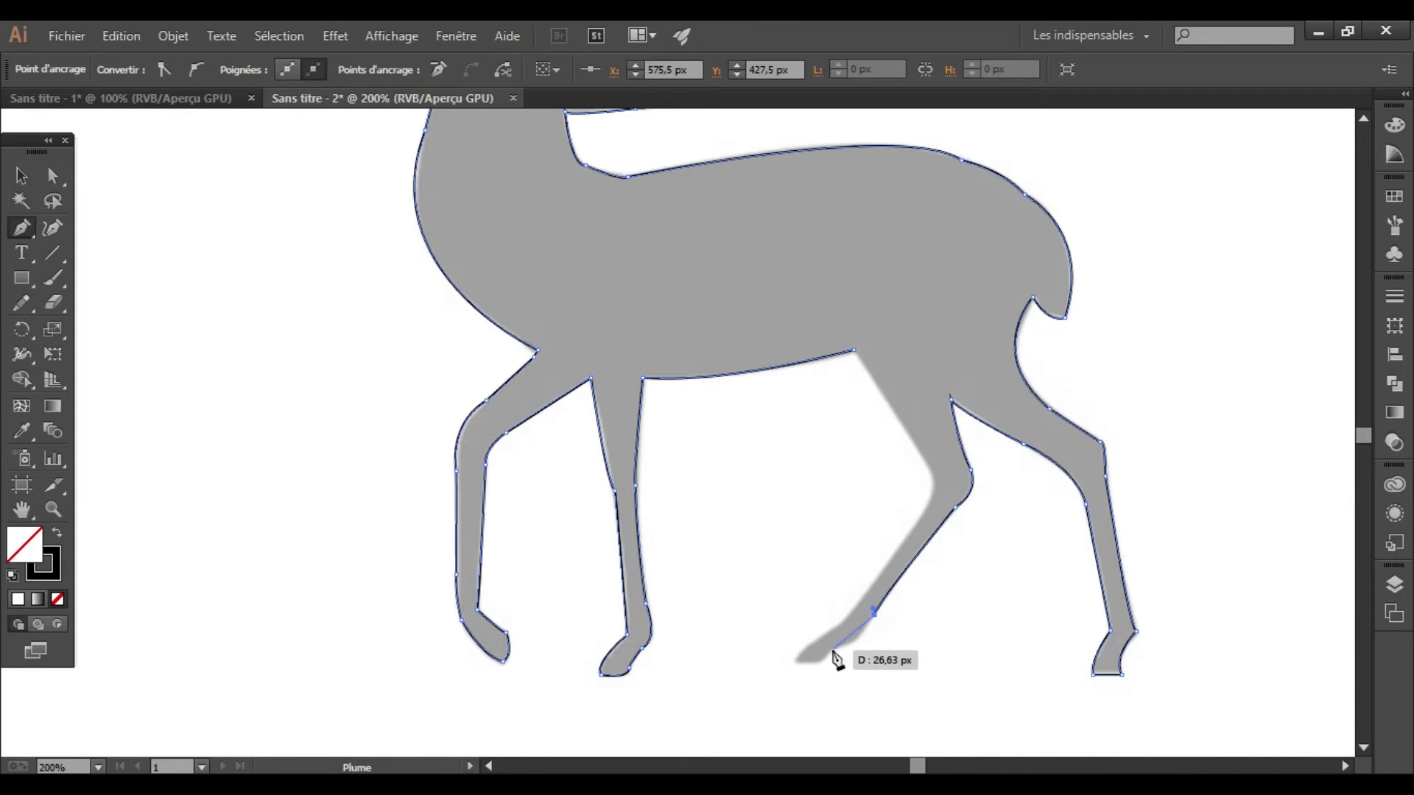
{"action": "mouse_move", "coordinate": [841, 648]}
{"action": "left_mouse_down"}
{"action": "mouse_move", "coordinate": [829, 639]}
{"action": "mouse_move", "coordinate": [819, 659]}
{"action": "left_mouse_up"}
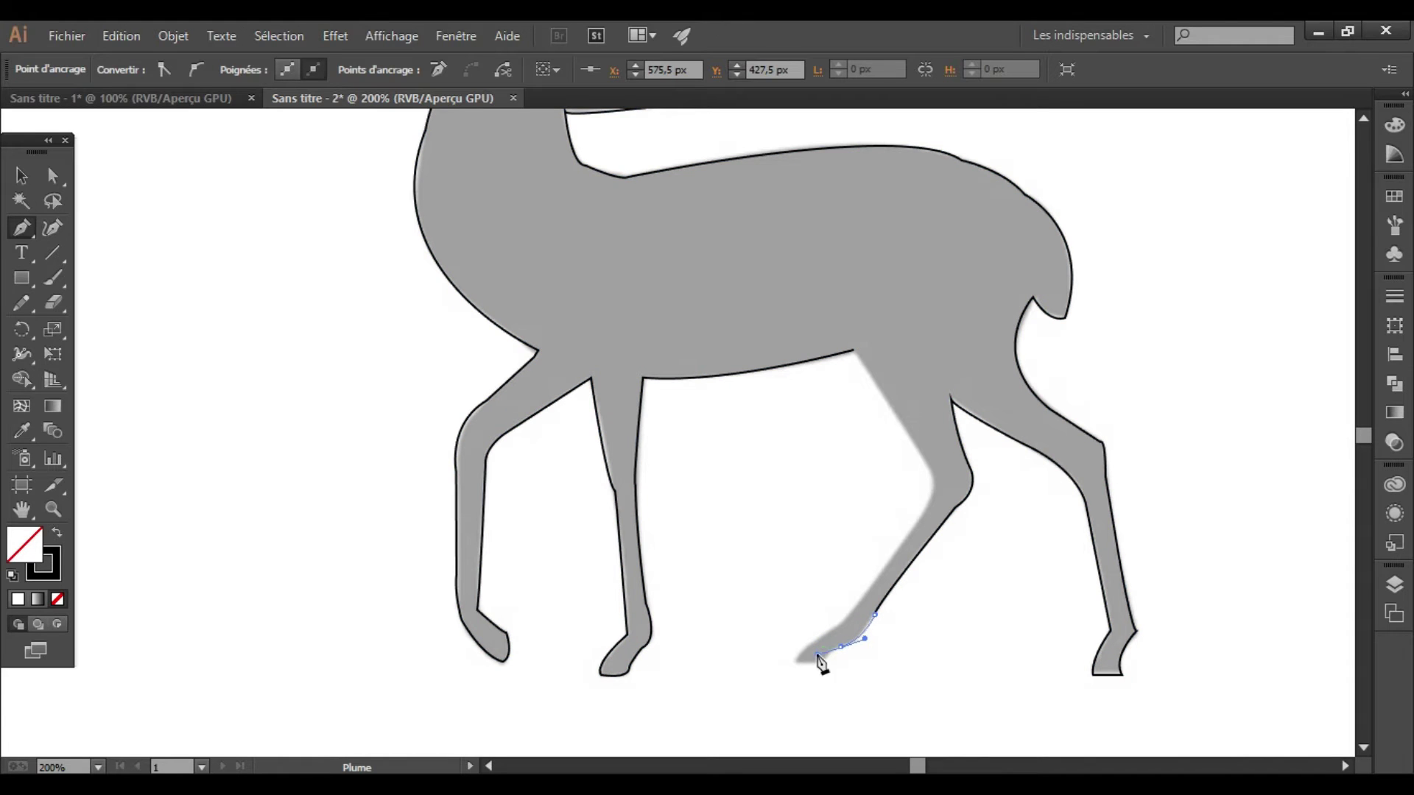
{"action": "left_click", "coordinate": [819, 660]}
{"action": "mouse_move", "coordinate": [807, 671]}
{"action": "left_mouse_down"}
{"action": "mouse_move", "coordinate": [929, 525]}
{"action": "mouse_move", "coordinate": [920, 454]}
{"action": "mouse_move", "coordinate": [869, 433]}
{"action": "mouse_move", "coordinate": [850, 351]}
{"action": "left_mouse_up"}
{"action": "left_click", "coordinate": [795, 661]}
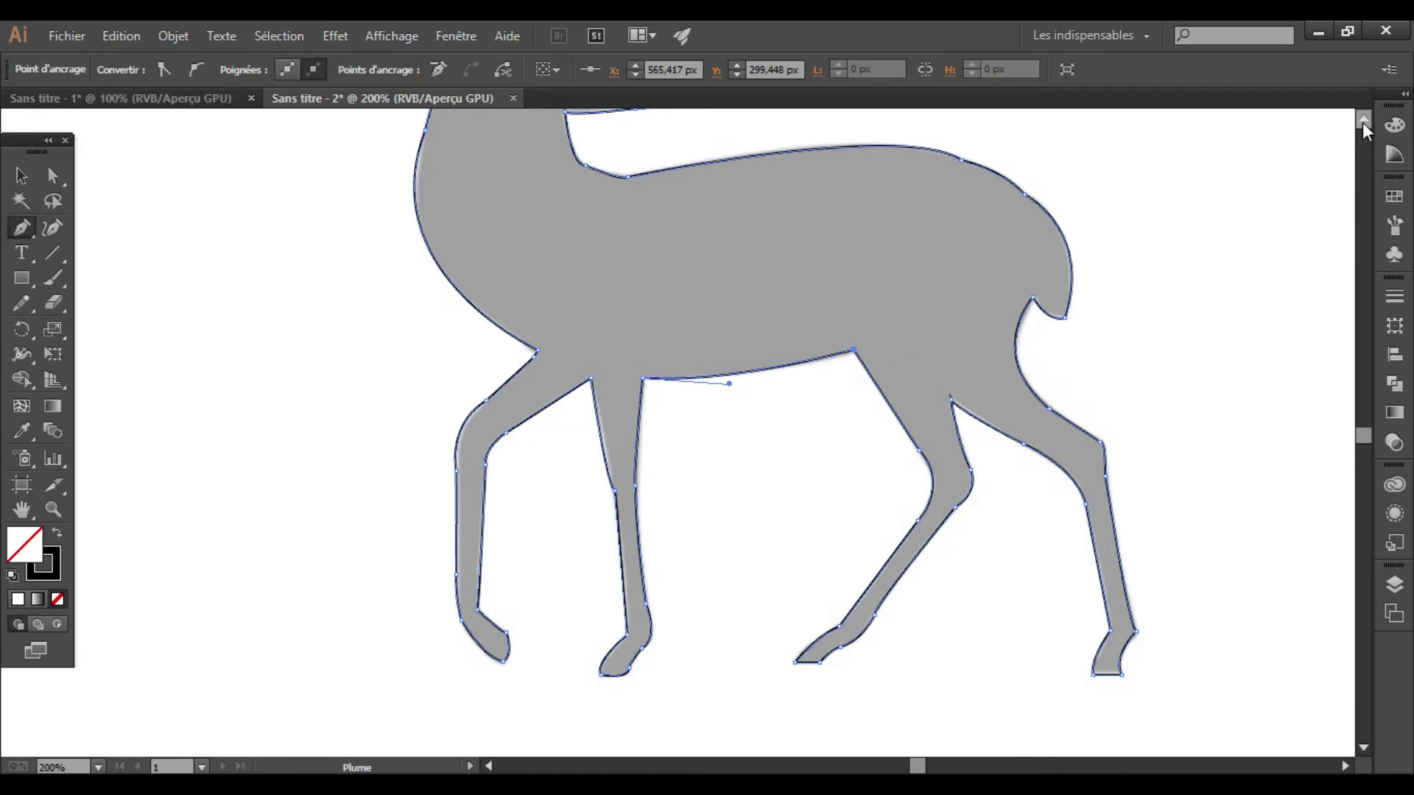
Step: Select the grey reference image inside its group, delete it, then undo the deletion
{"action": "scroll", "coordinate": [1362, 122], "scroll_direction": "up", "scroll_amount": 3}
{"action": "left_click", "coordinate": [21, 175]}
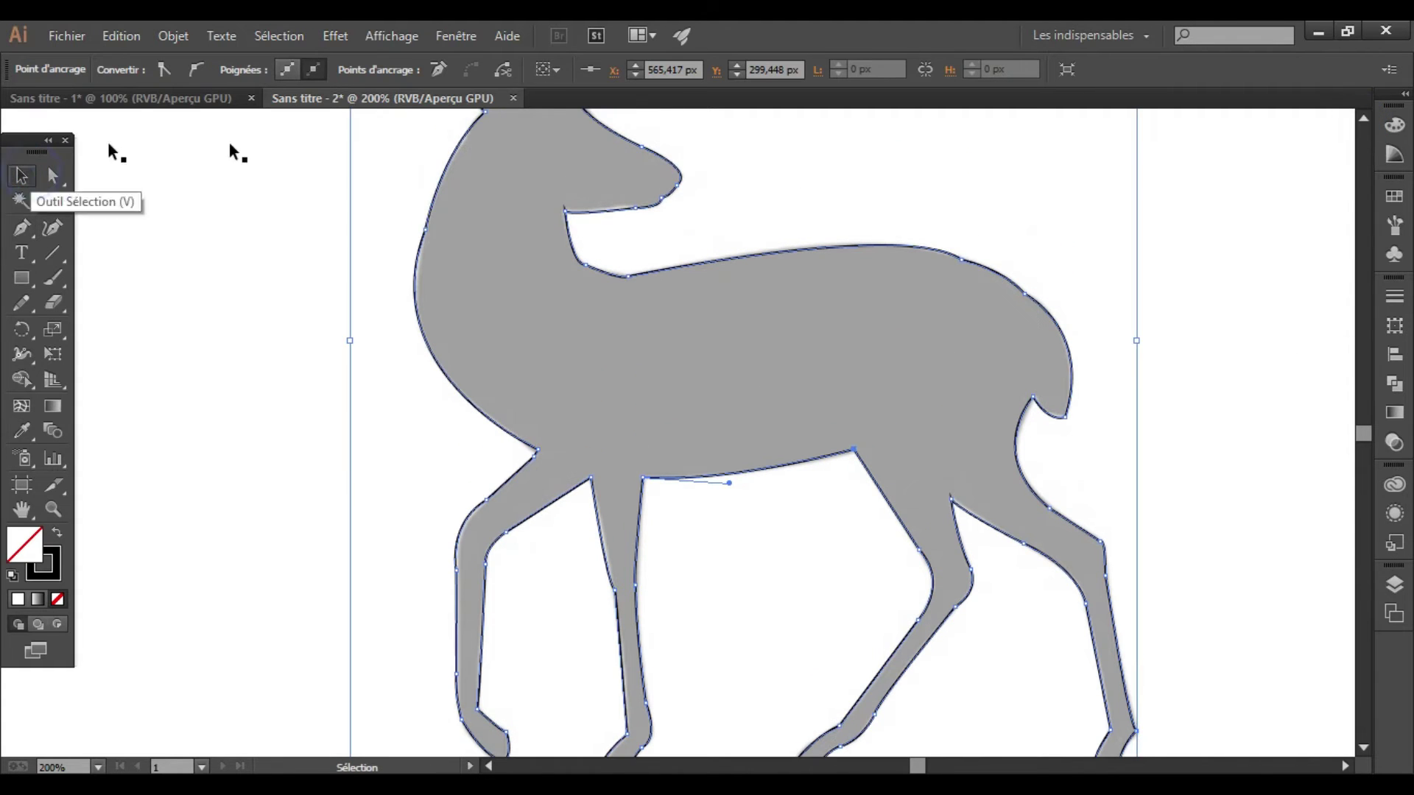
{"action": "left_click", "coordinate": [358, 469]}
{"action": "left_click", "coordinate": [356, 467]}
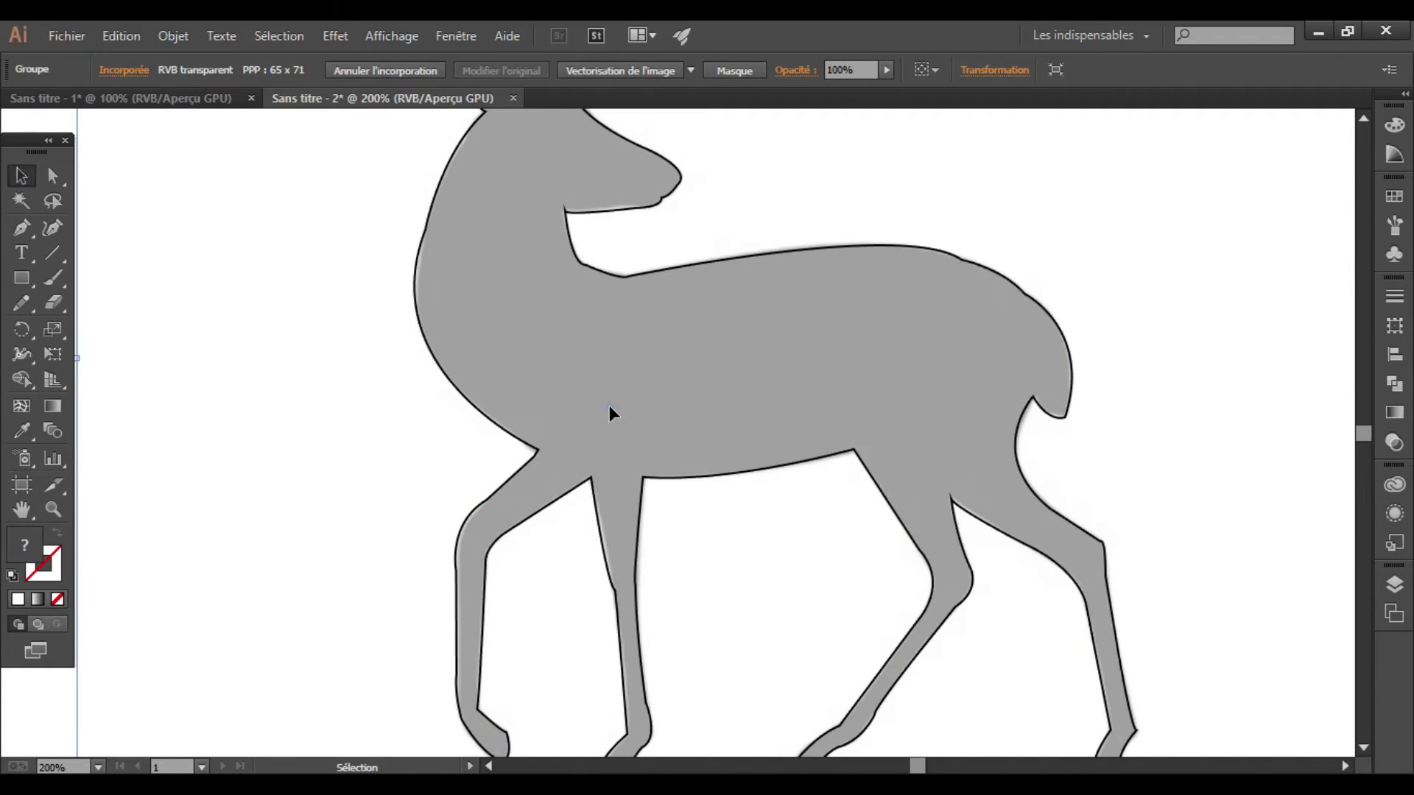
{"action": "double_click", "coordinate": [491, 165]}
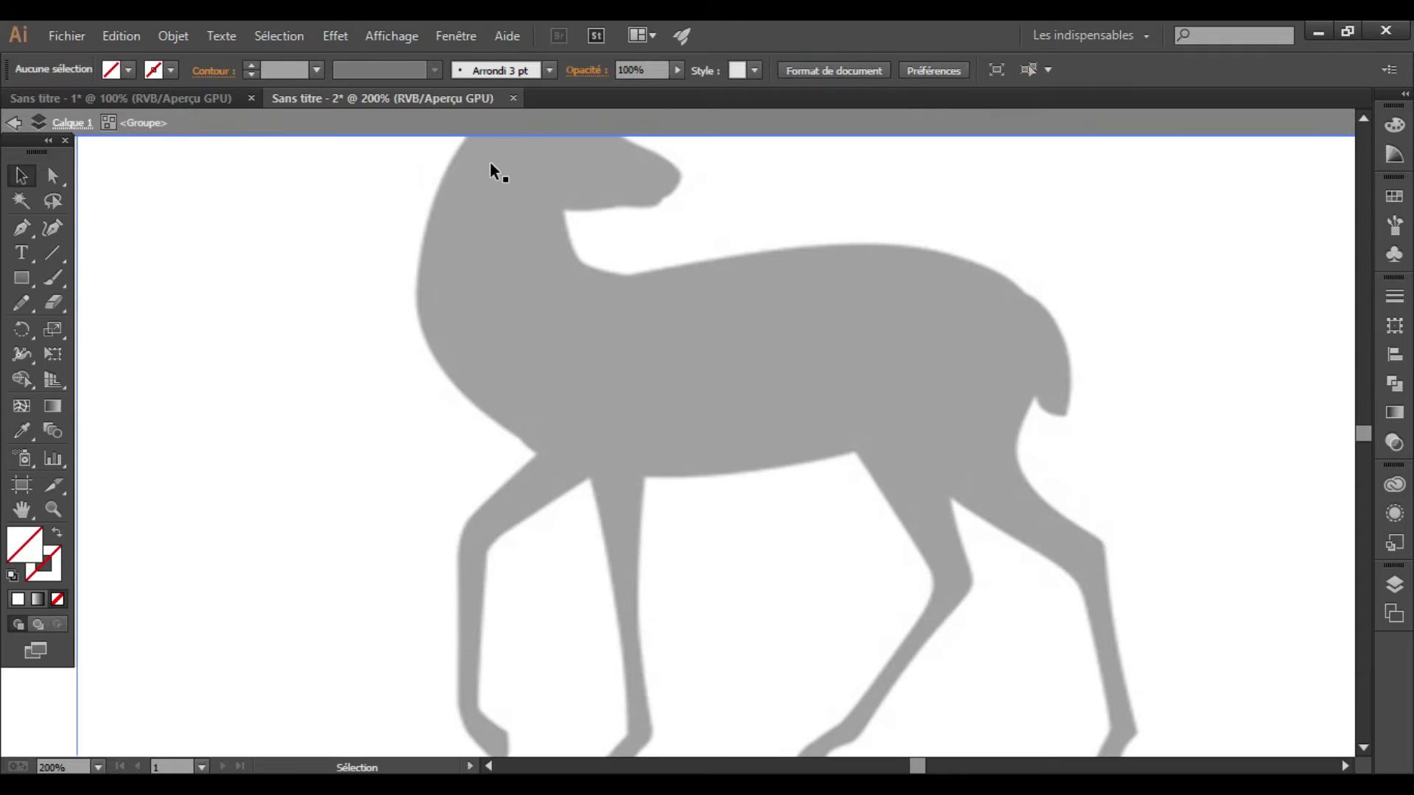
{"action": "left_click", "coordinate": [490, 164]}
{"action": "key", "text": "Escape"}
{"action": "key", "text": "ctrl+a"}
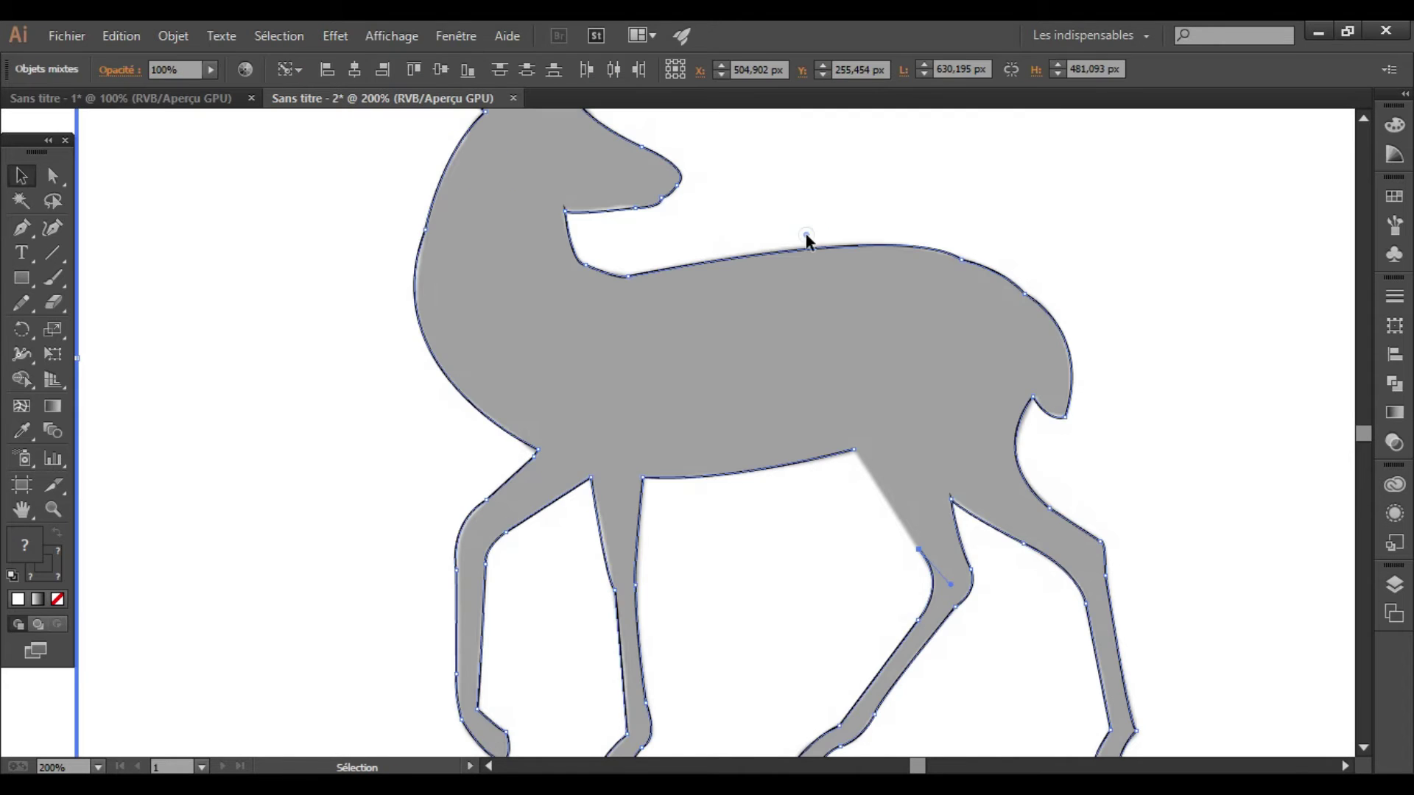
{"action": "double_click", "coordinate": [807, 234]}
{"action": "key", "text": "Delete"}
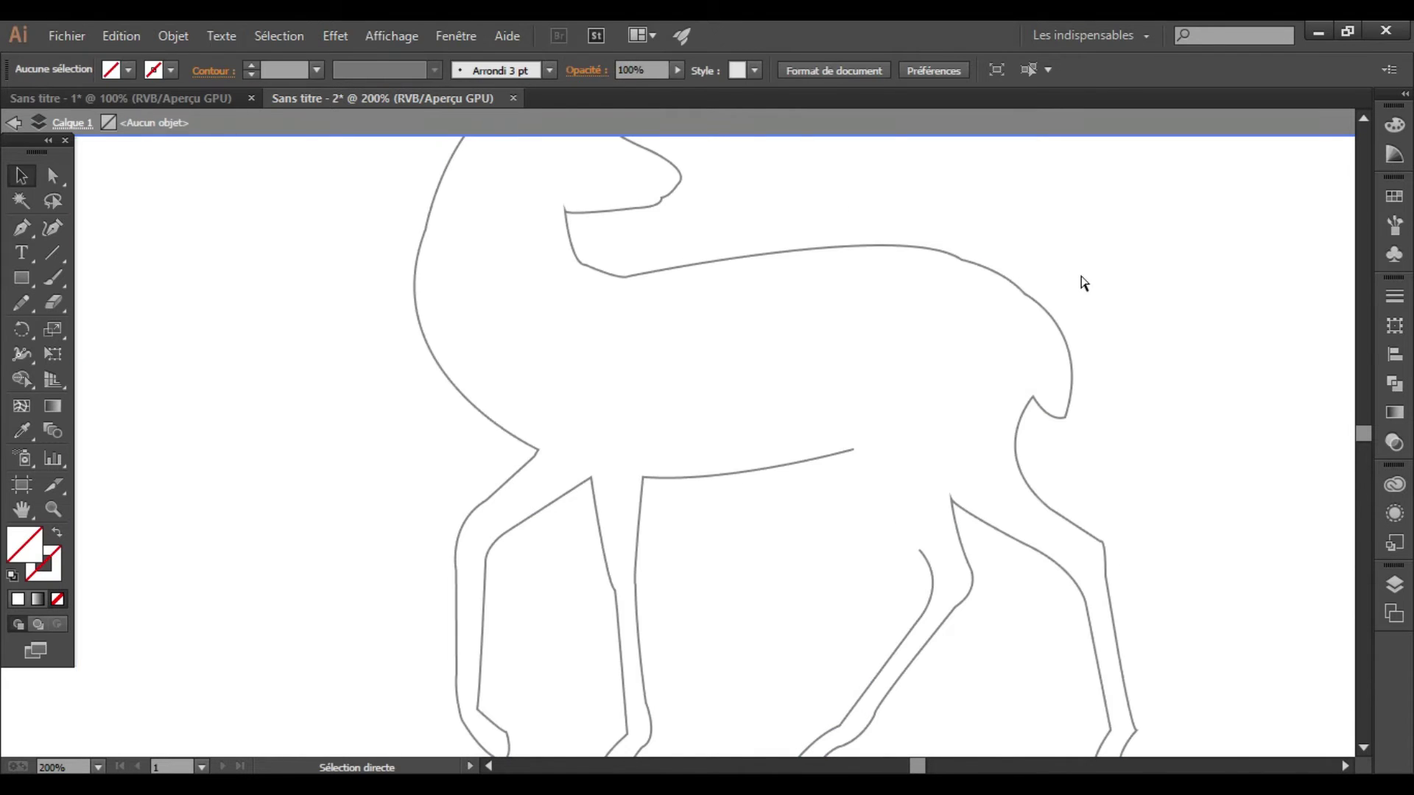
{"action": "key", "text": "ctrl+z"}
Step: Continue the open outline path so the hind leg joins the belly anchor
{"action": "key", "text": "Escape"}
{"action": "key", "text": "ctrl+a"}
{"action": "left_click", "coordinate": [22, 228]}
{"action": "left_click", "coordinate": [918, 549]}
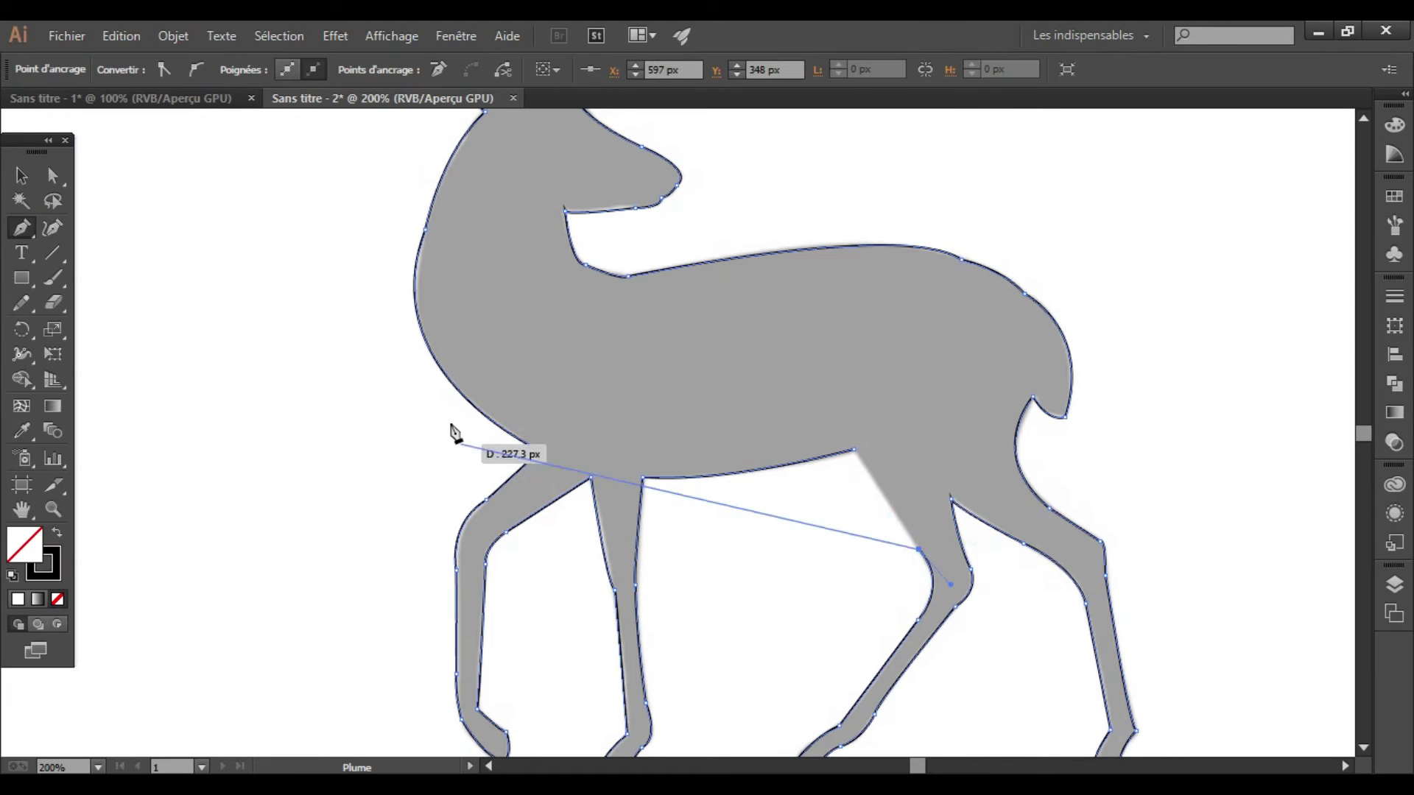
{"action": "left_click_drag", "start_coordinate": [854, 450], "coordinate": [851, 439]}
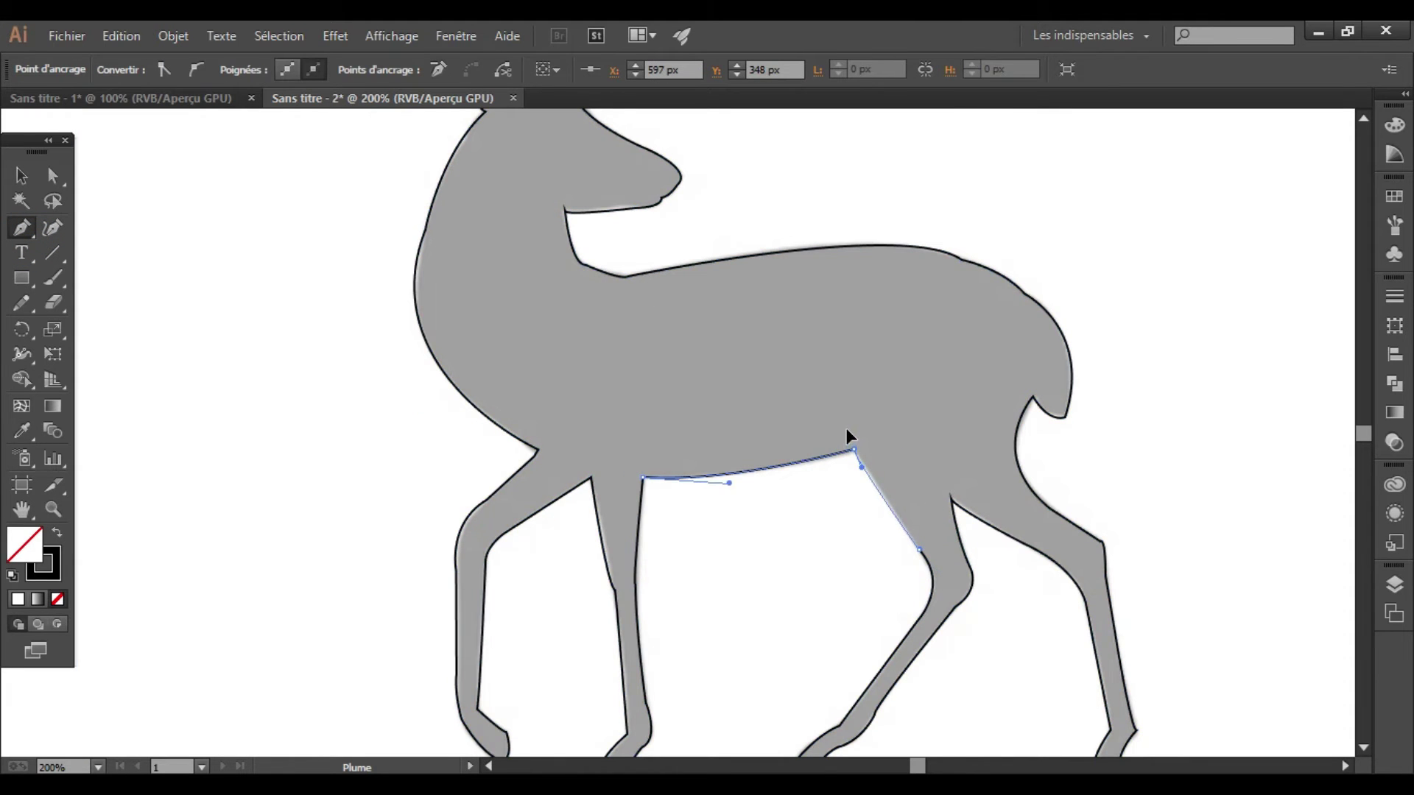
Step: Delete the grey reference image from its group and view the artboard at 100%
{"action": "key", "text": "v"}
{"action": "left_click", "coordinate": [386, 374]}
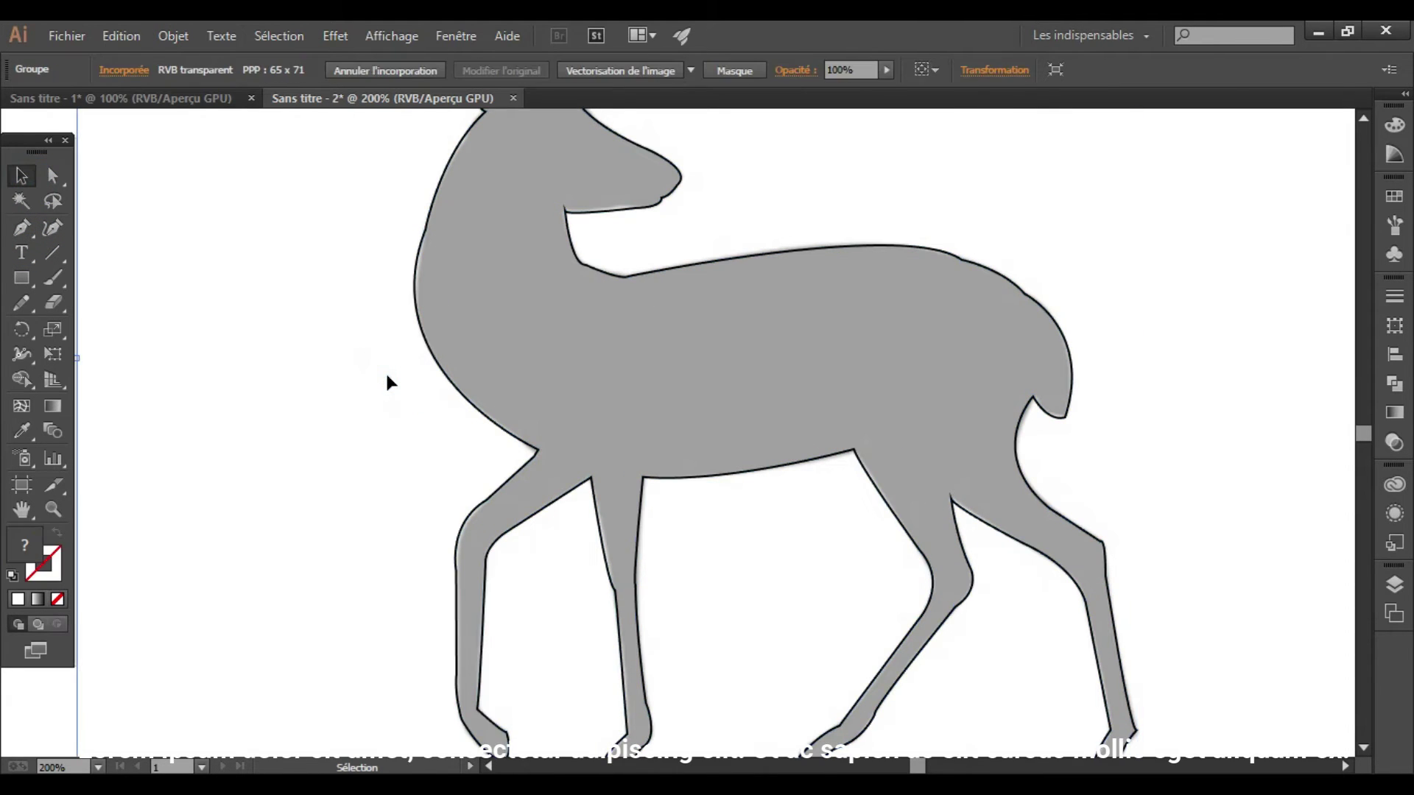
{"action": "double_click", "coordinate": [779, 278]}
{"action": "key", "text": "Delete"}
{"action": "key", "text": "ctrl+1"}
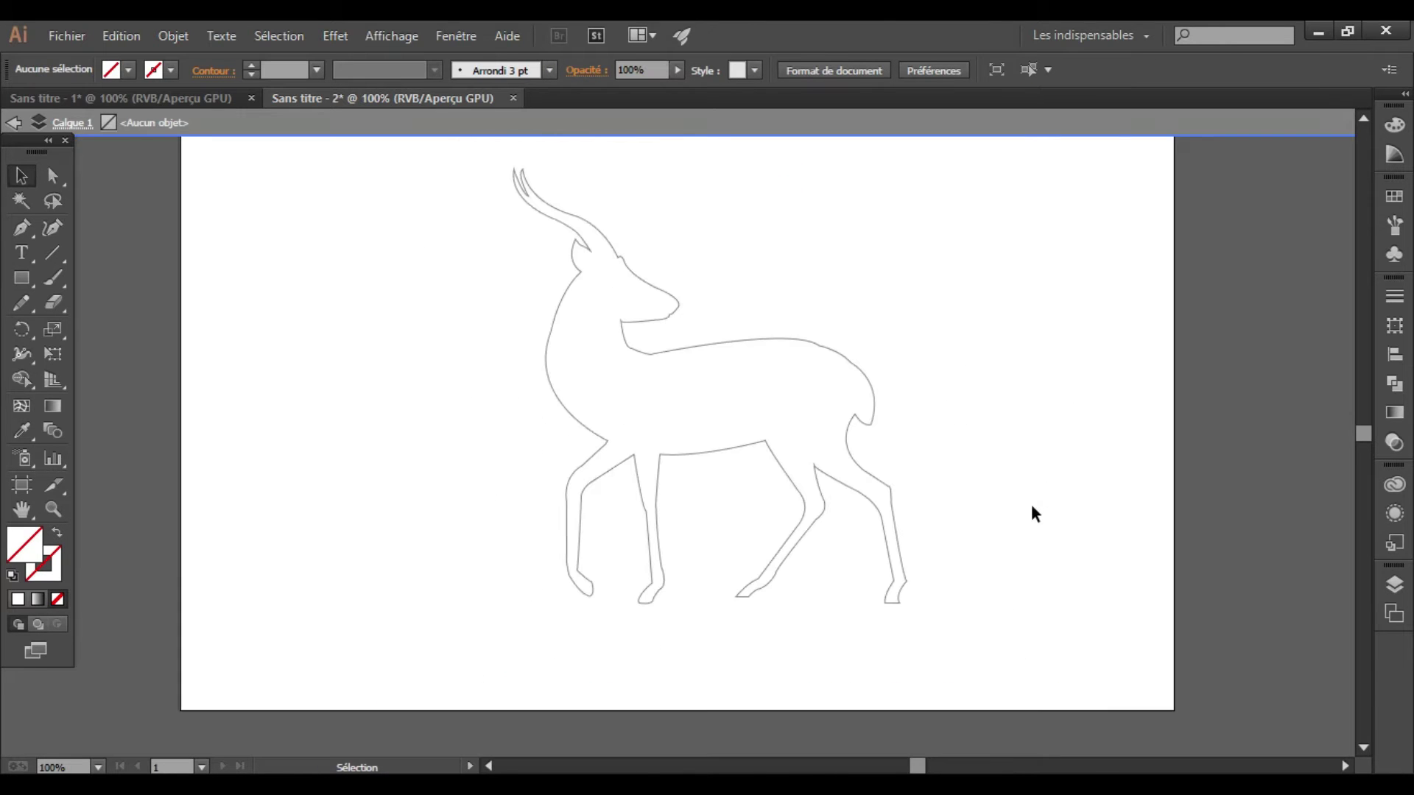
{"action": "double_click", "coordinate": [1031, 505]}
Step: Draw a closed teardrop shape with the Pen tool left of the gazelle
{"action": "left_click", "coordinate": [1362, 119]}
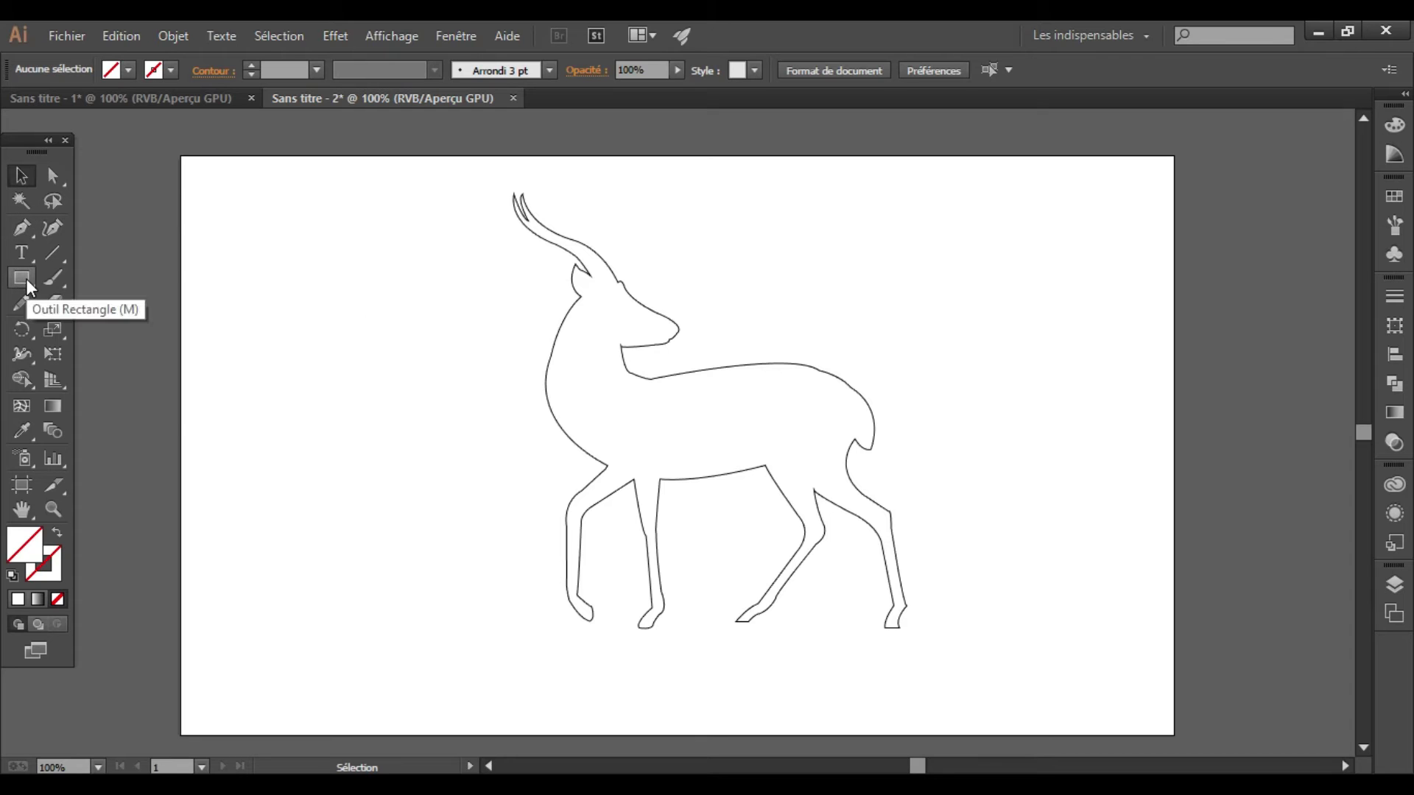
{"action": "left_click_drag", "start_coordinate": [25, 278], "coordinate": [94, 305]}
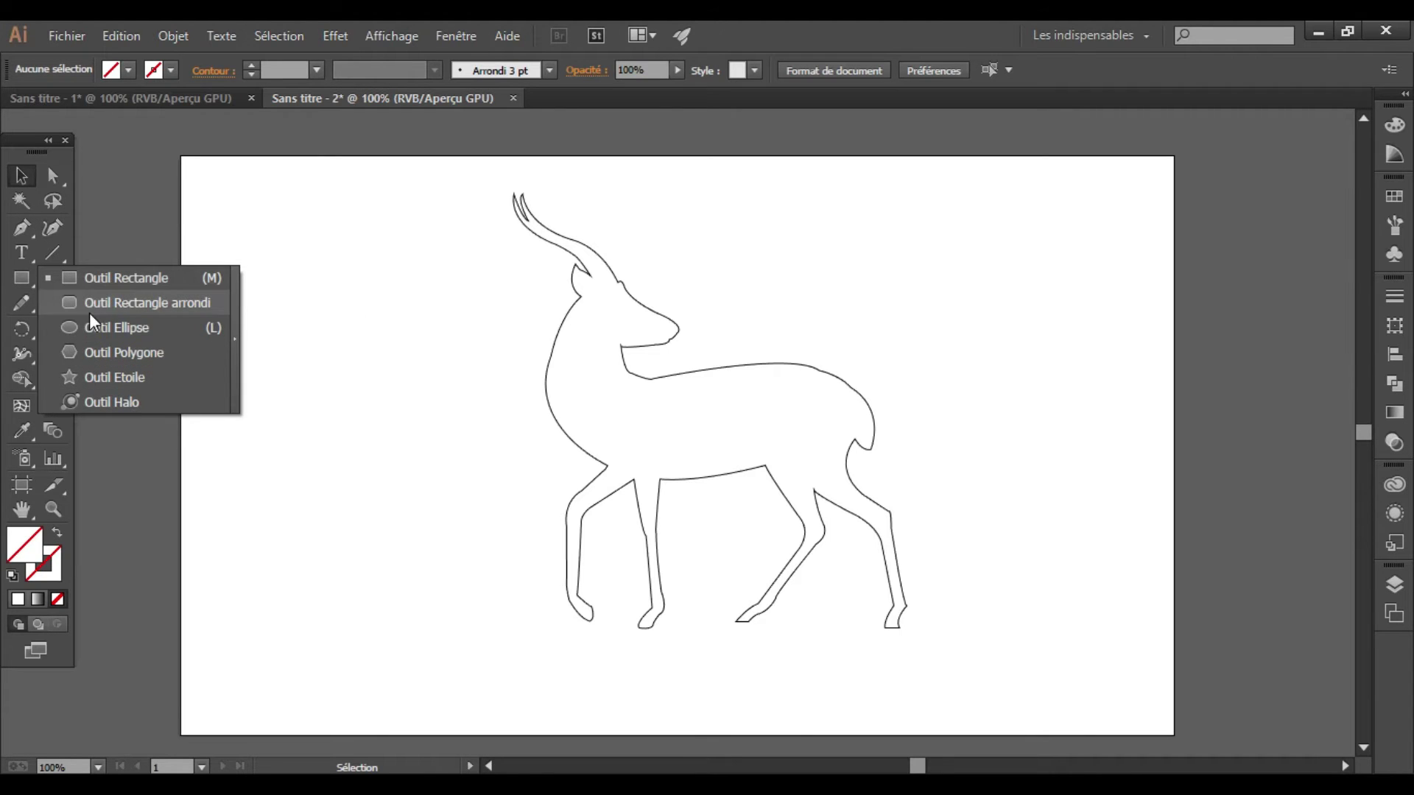
{"action": "left_click", "coordinate": [19, 231]}
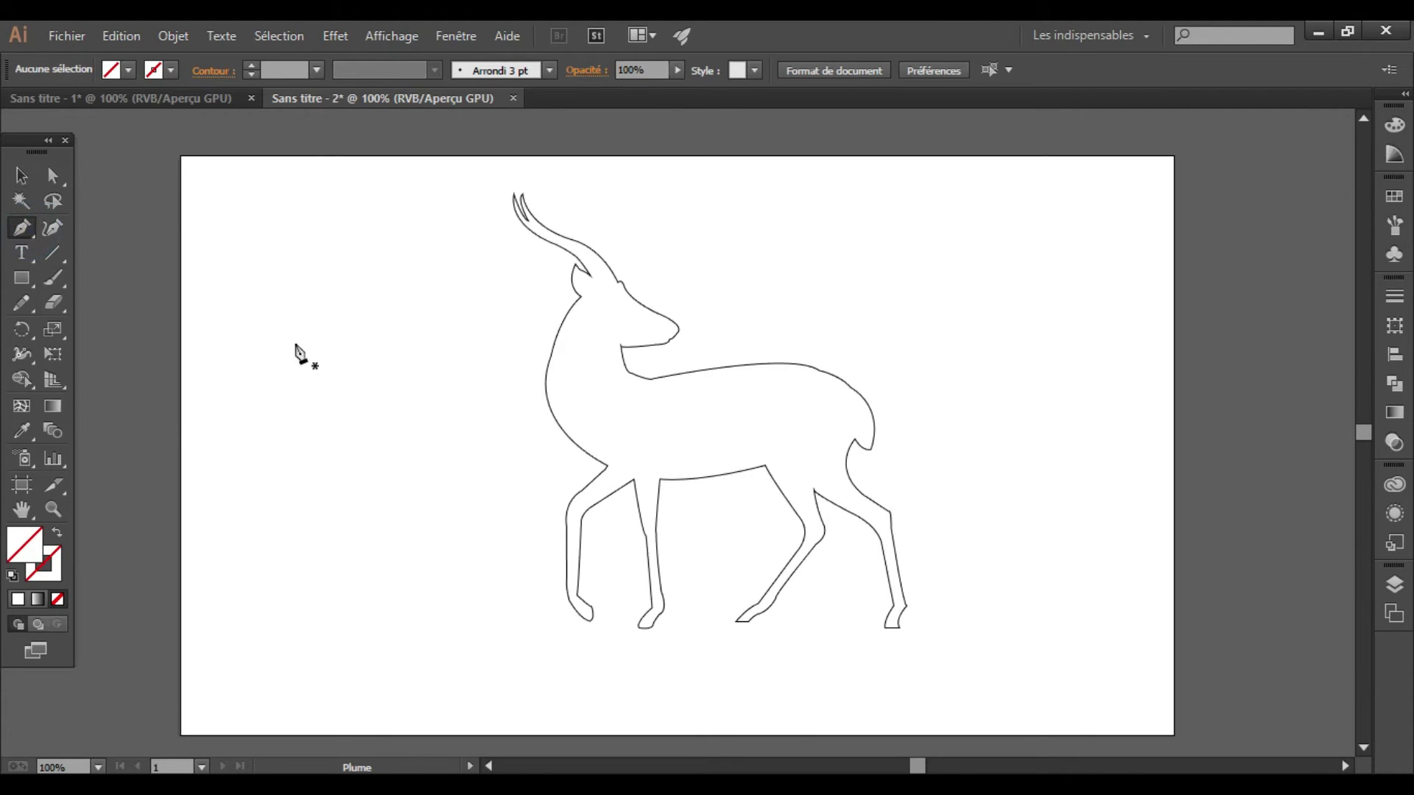
{"action": "left_click_drag", "start_coordinate": [297, 332], "coordinate": [327, 336]}
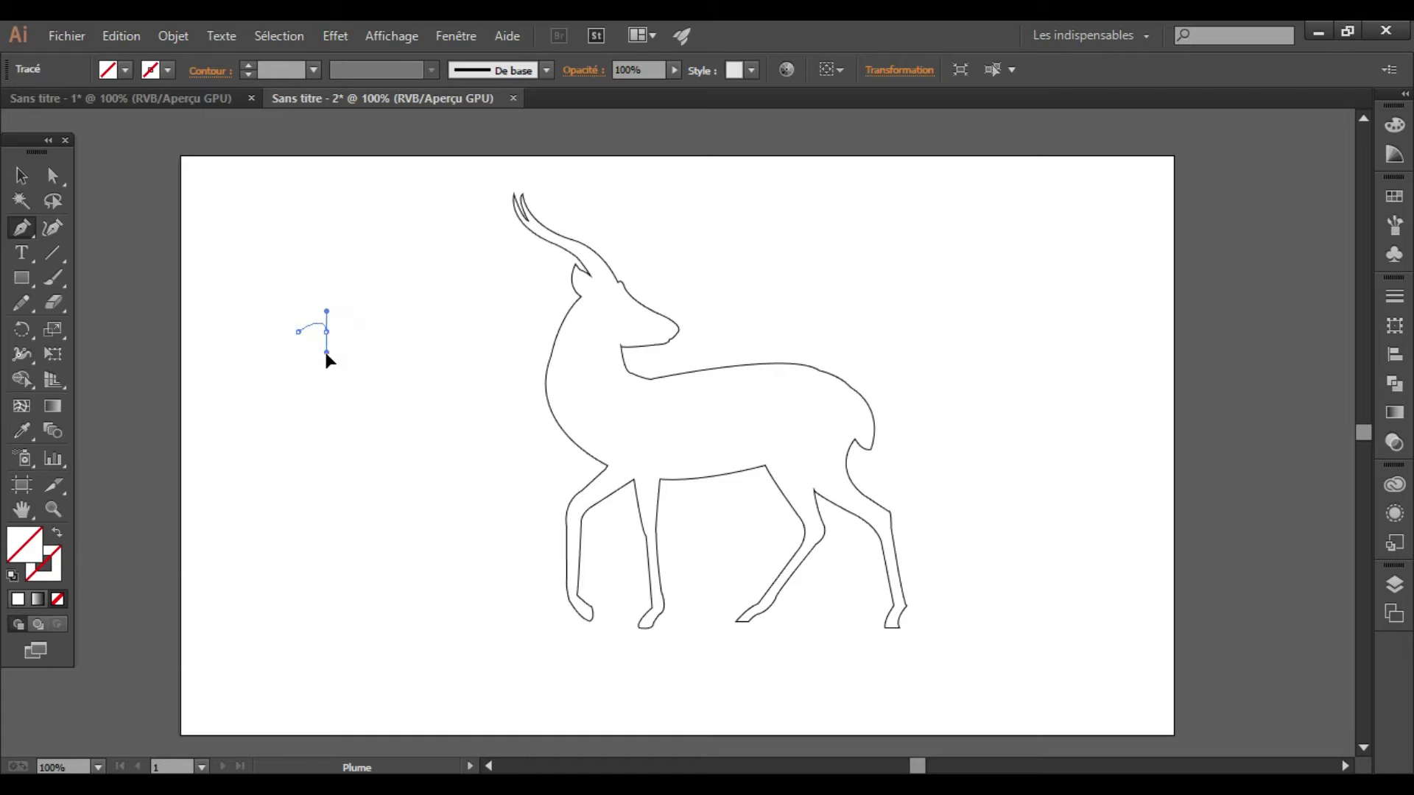
{"action": "left_click", "coordinate": [326, 332]}
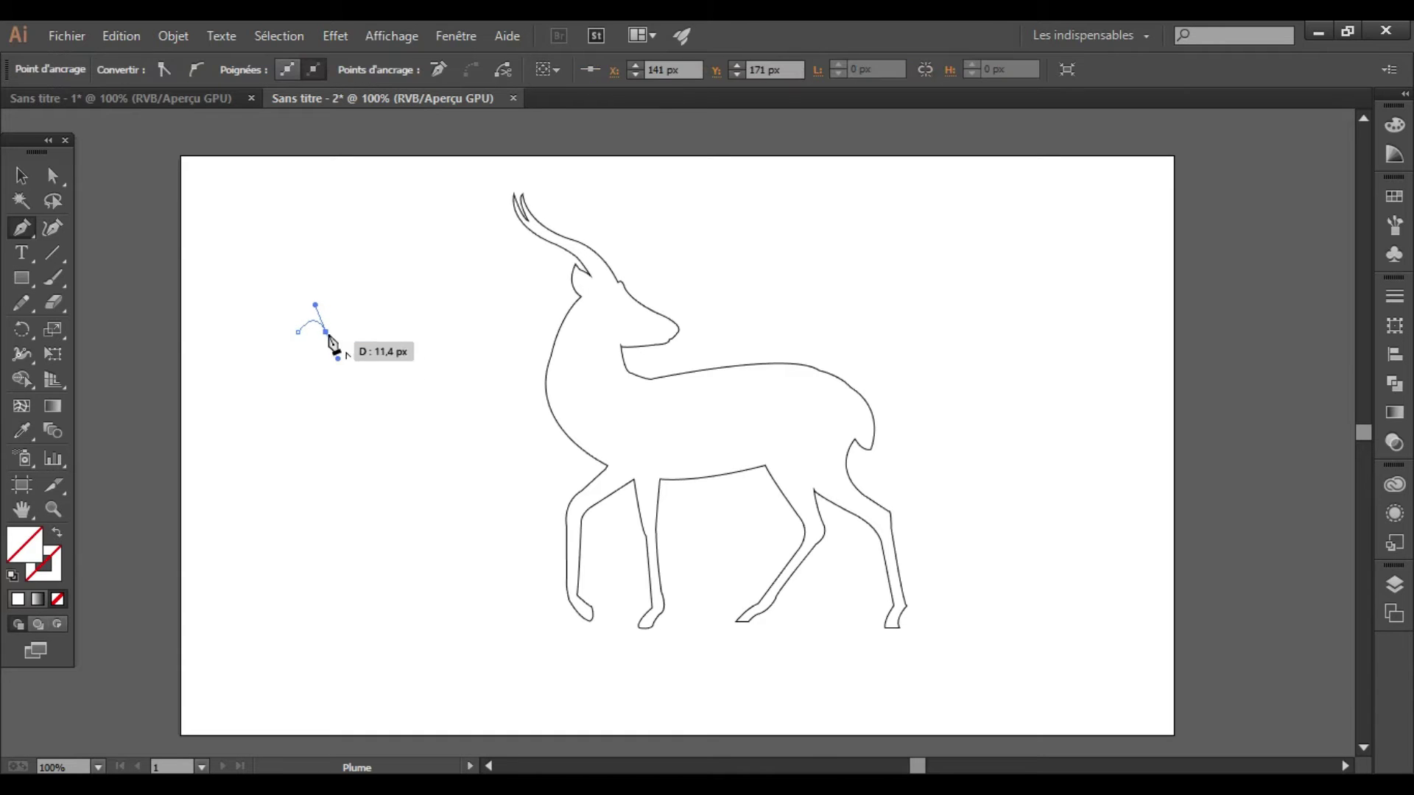
{"action": "left_click_drag", "start_coordinate": [312, 365], "coordinate": [316, 377]}
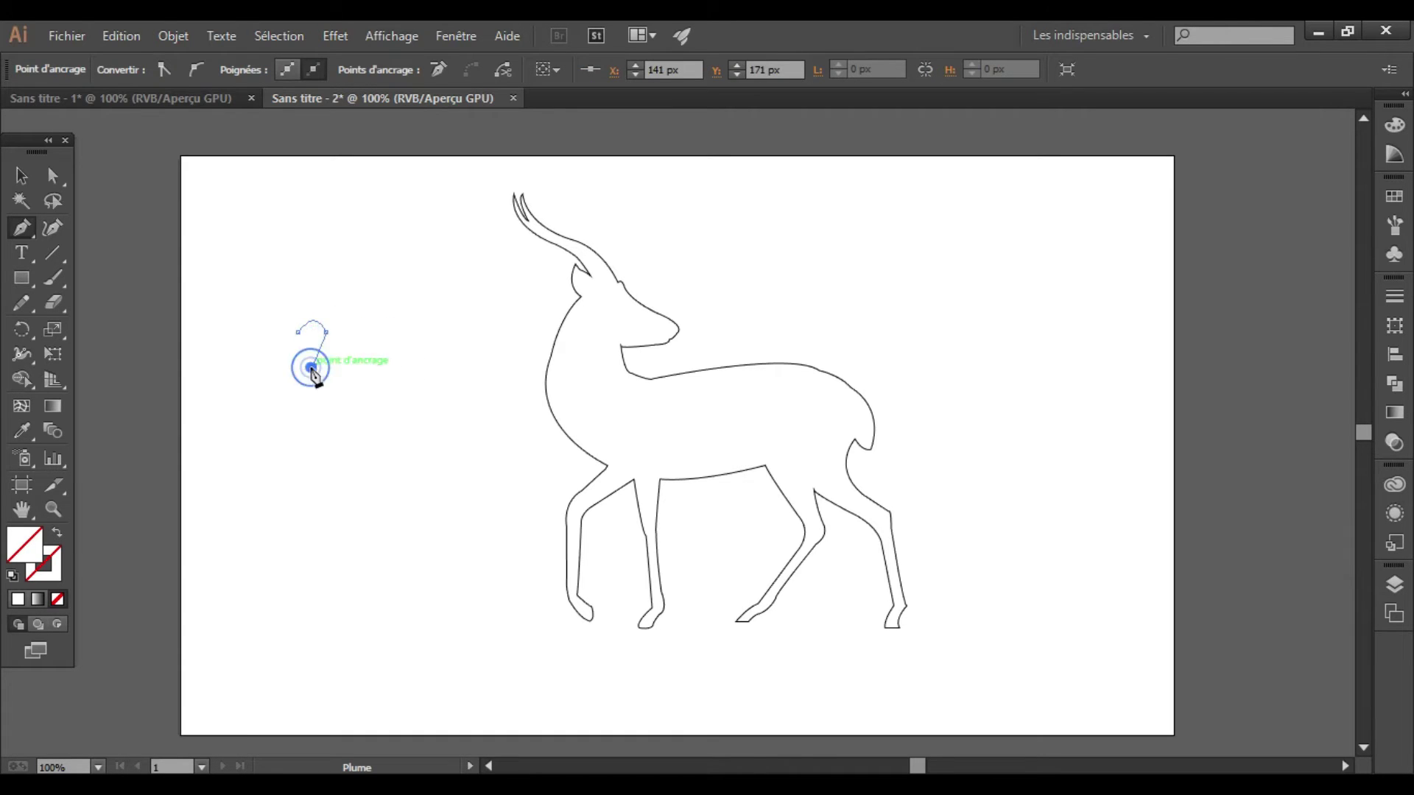
{"action": "left_click", "coordinate": [298, 332]}
Step: Give the teardrop a black outline stroke
{"action": "left_click", "coordinate": [22, 175]}
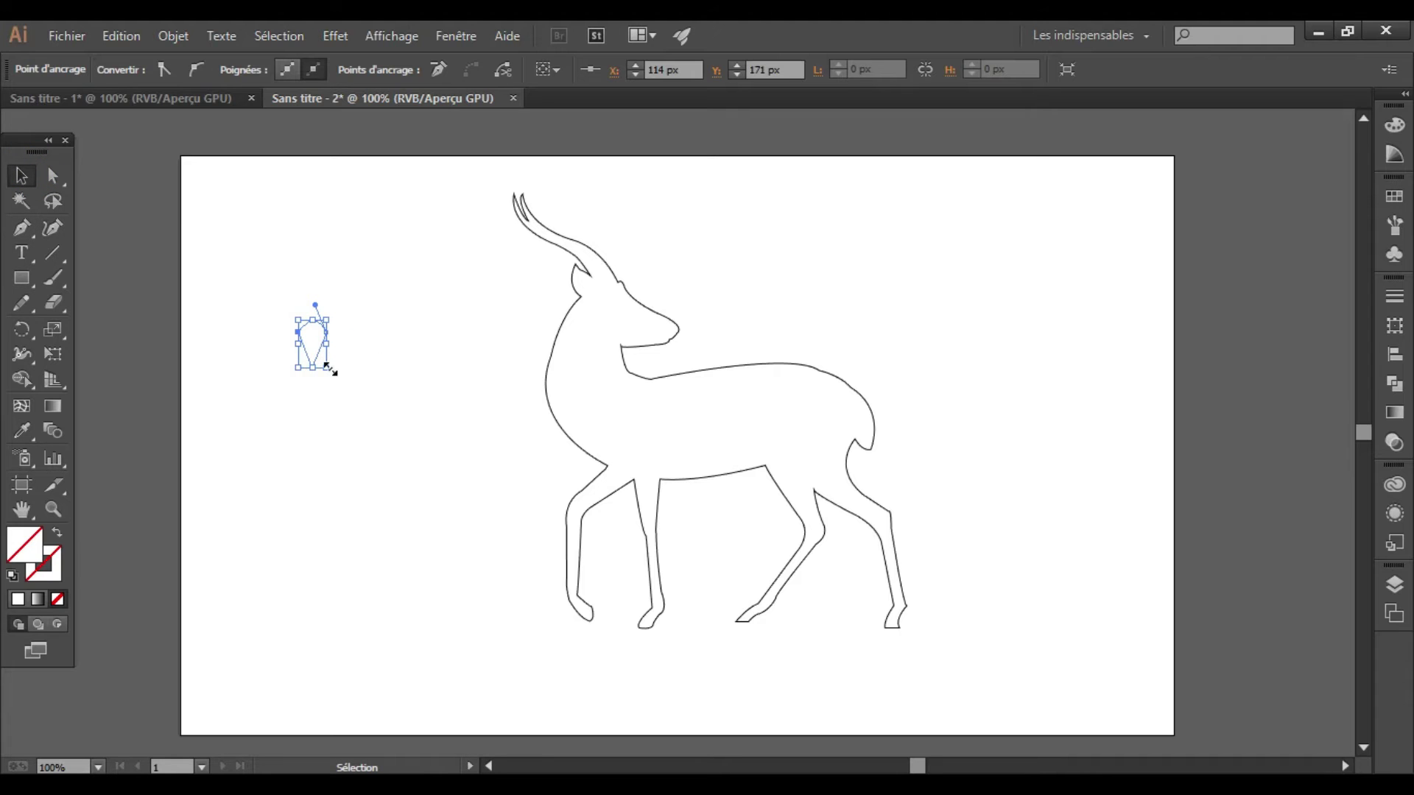
{"action": "left_click", "coordinate": [312, 334]}
{"action": "left_click", "coordinate": [171, 70]}
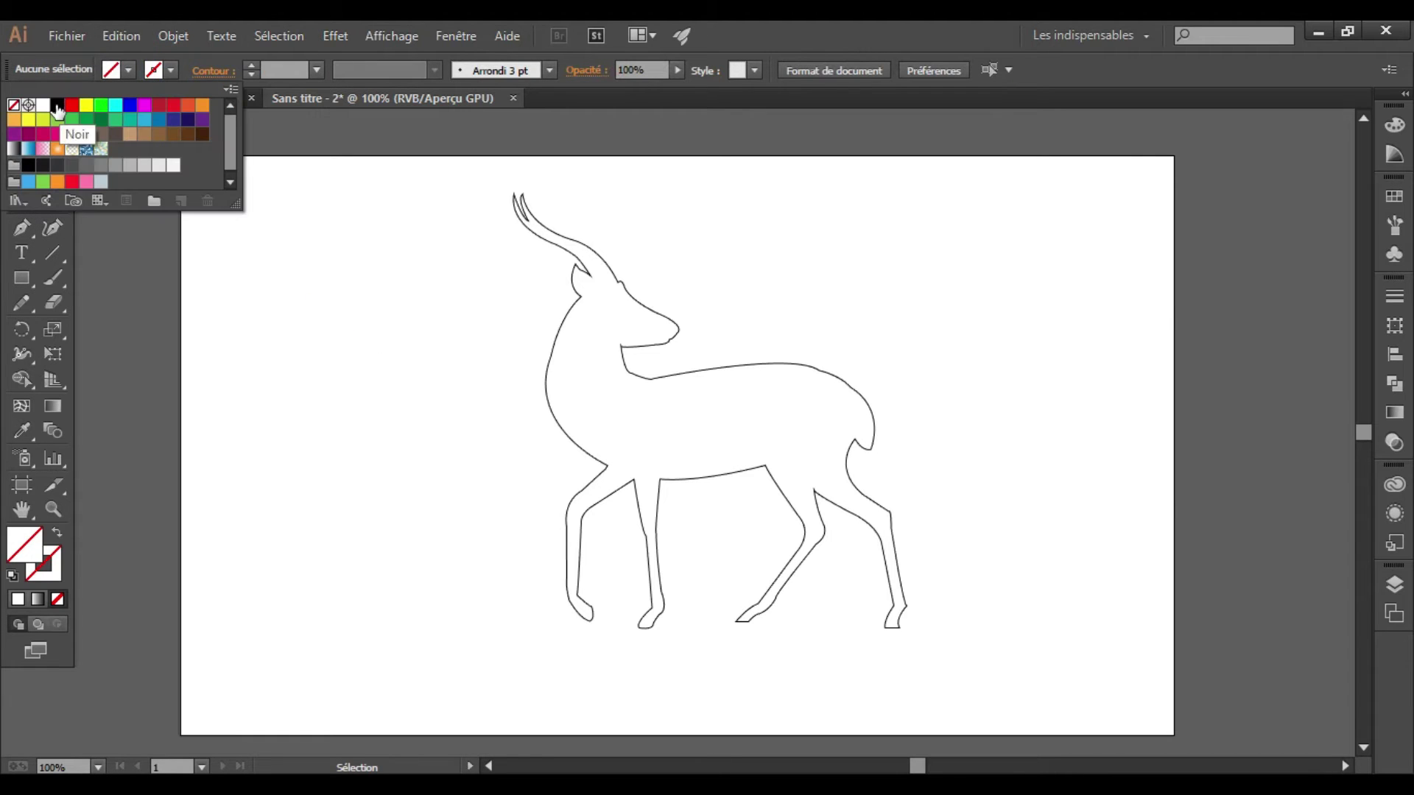
{"action": "left_click", "coordinate": [457, 405]}
{"action": "left_click", "coordinate": [322, 343]}
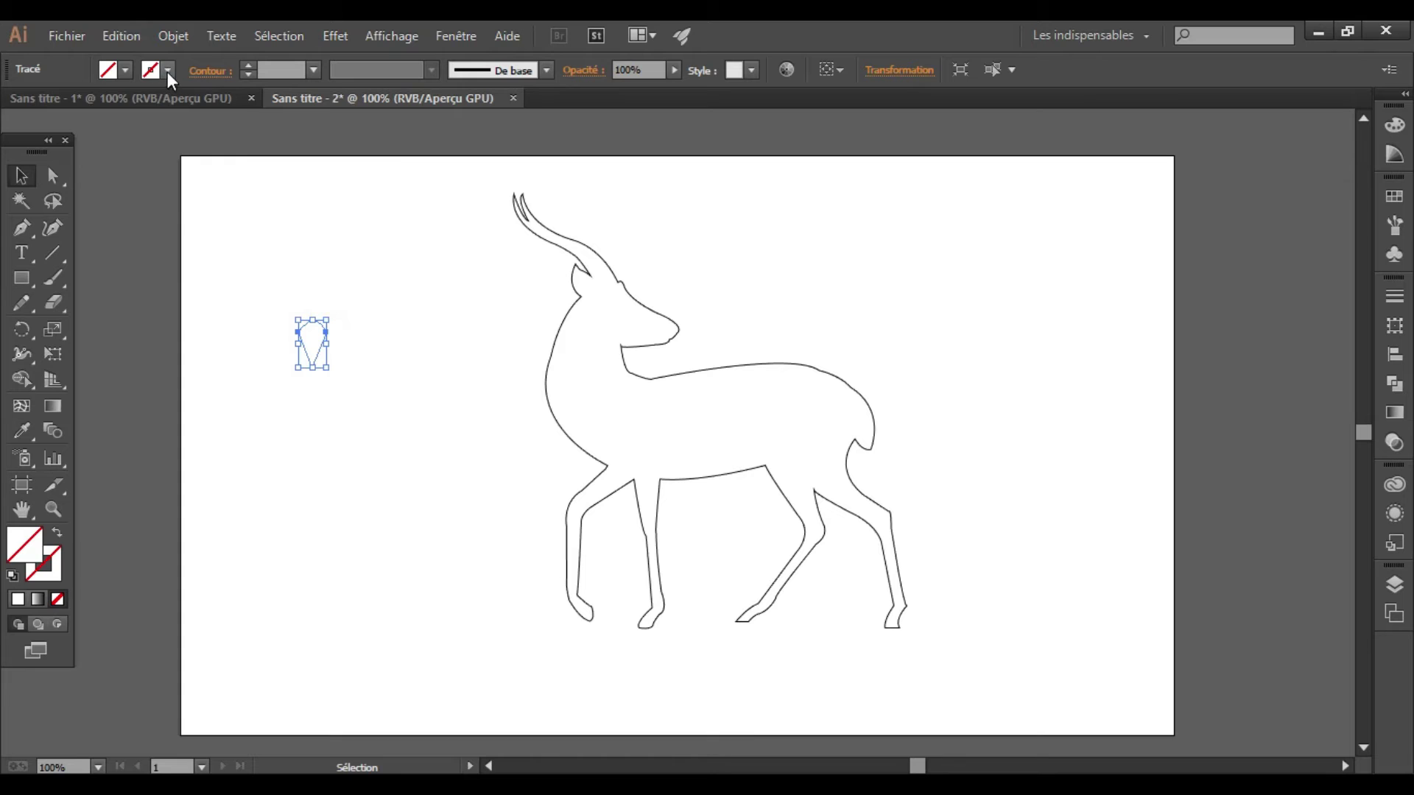
{"action": "left_click", "coordinate": [168, 70]}
{"action": "left_click", "coordinate": [51, 104]}
{"action": "left_click", "coordinate": [233, 398]}
Step: Narrow the teardrop to about 22 px wide
{"action": "left_click", "coordinate": [391, 350]}
{"action": "left_click", "coordinate": [310, 333]}
{"action": "mouse_move", "coordinate": [328, 344]}
{"action": "left_mouse_down"}
{"action": "mouse_move", "coordinate": [309, 343]}
{"action": "mouse_move", "coordinate": [614, 313]}
{"action": "mouse_move", "coordinate": [625, 324]}
{"action": "mouse_move", "coordinate": [611, 282]}
{"action": "left_mouse_up"}
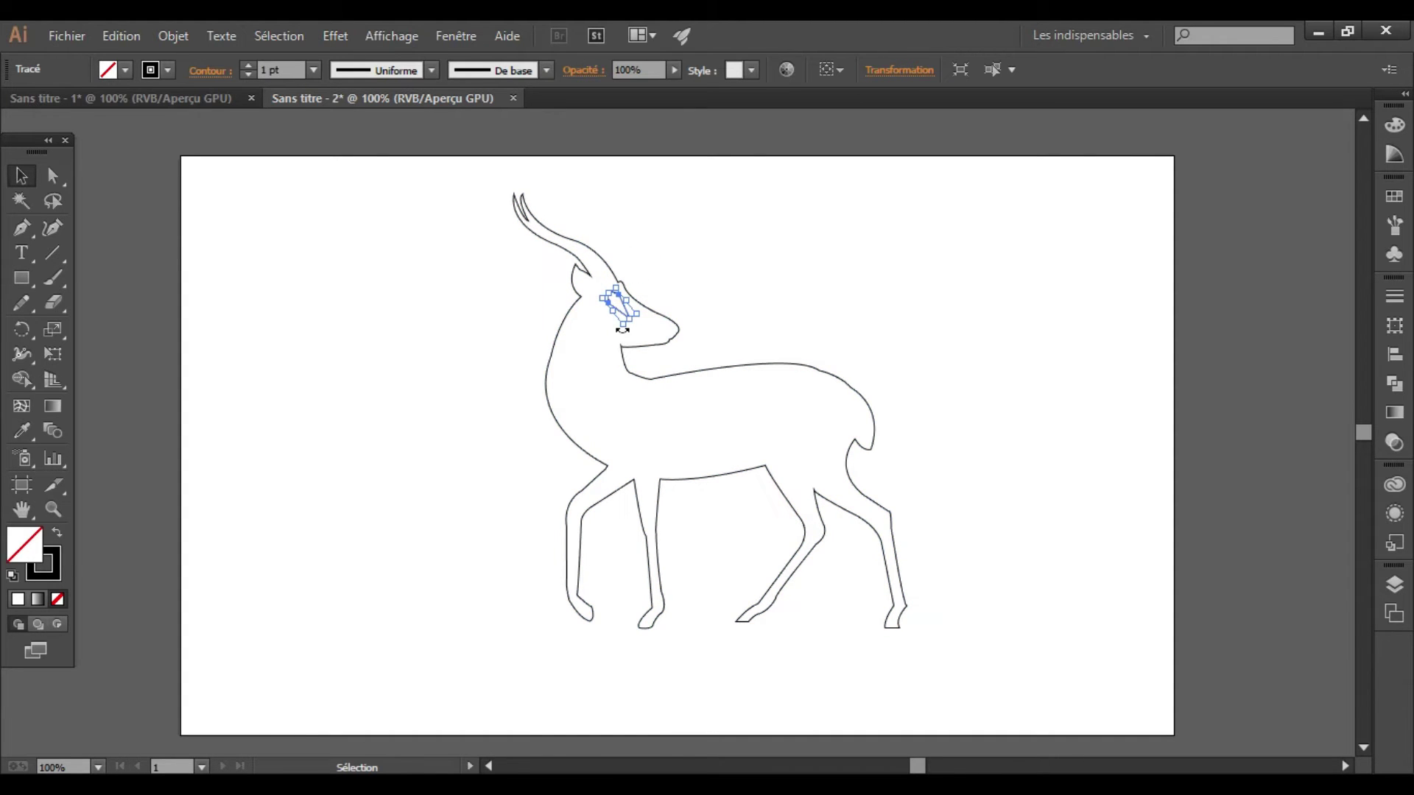
{"action": "mouse_move", "coordinate": [620, 326]}
{"action": "left_mouse_down"}
{"action": "mouse_move", "coordinate": [634, 328]}
{"action": "mouse_move", "coordinate": [625, 312]}
{"action": "left_mouse_up"}
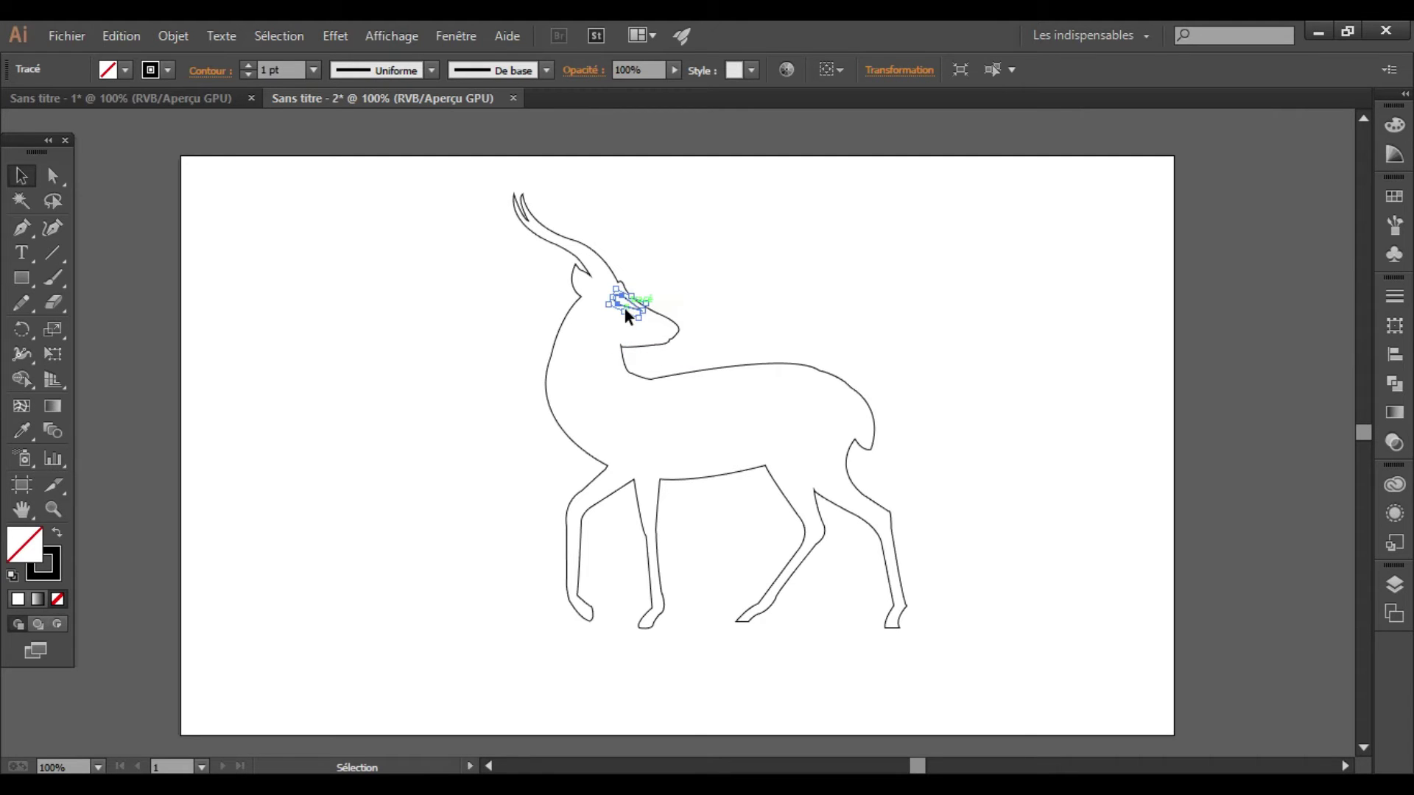
{"action": "left_click_drag", "start_coordinate": [651, 302], "coordinate": [648, 303]}
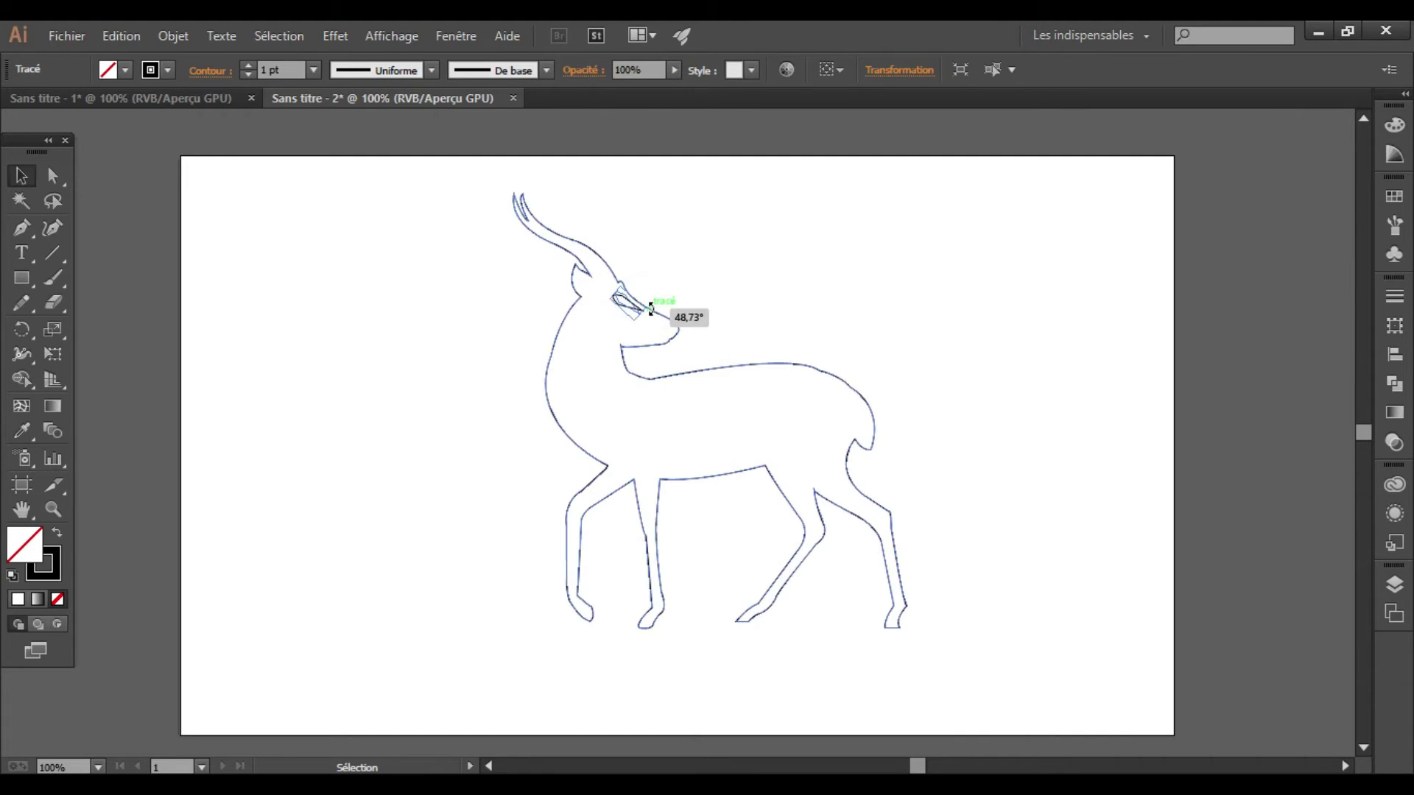
{"action": "left_click", "coordinate": [822, 298]}
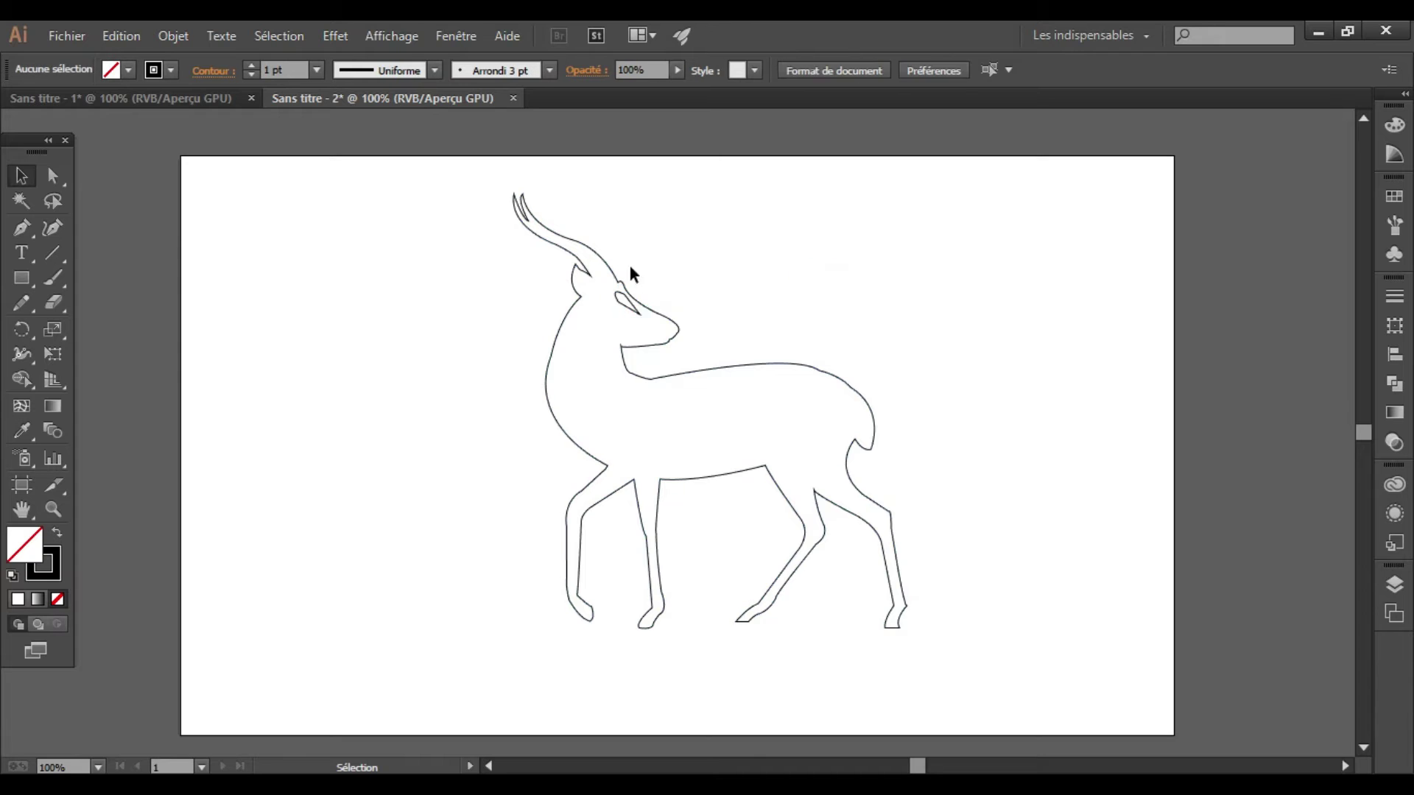
{"action": "left_click", "coordinate": [627, 296]}
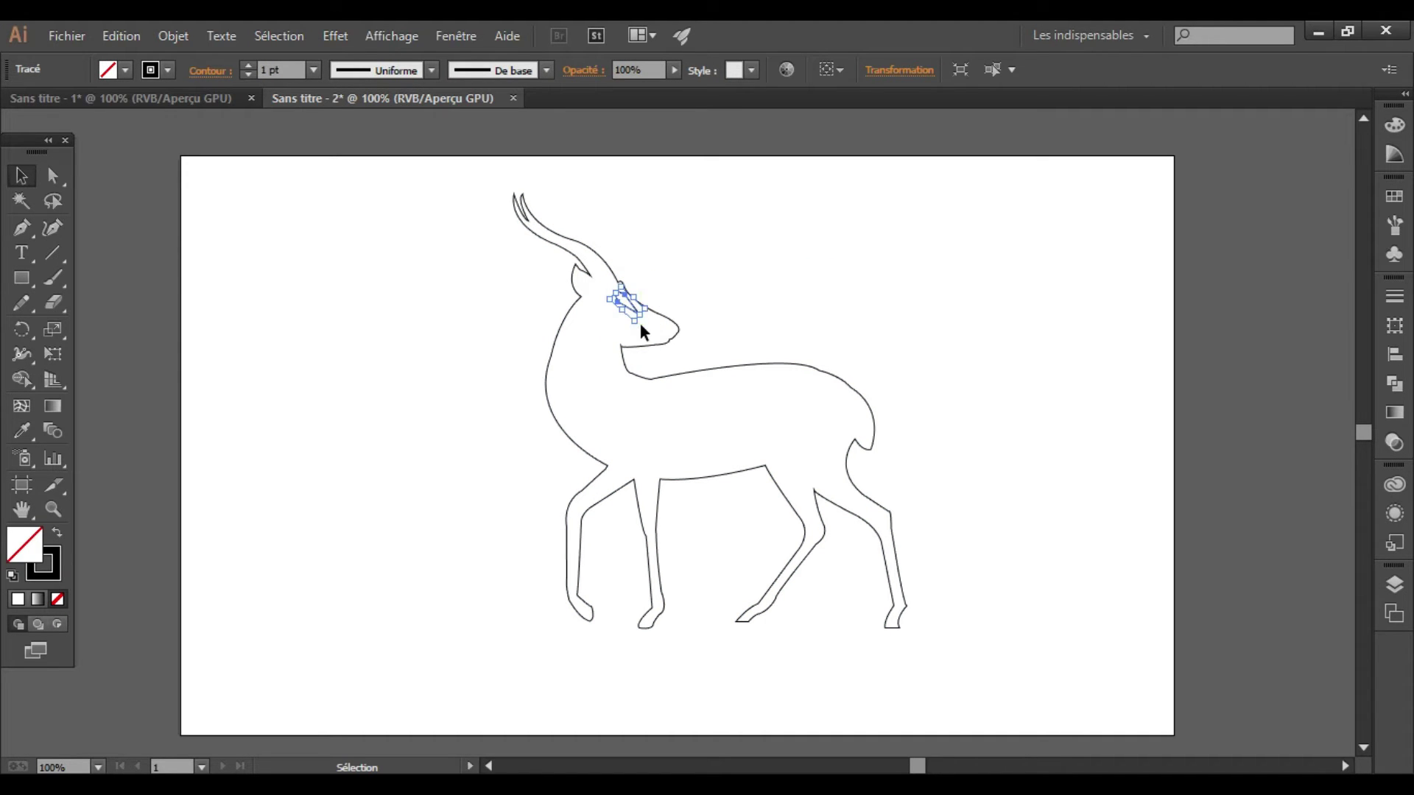
{"action": "left_click_drag", "start_coordinate": [637, 325], "coordinate": [647, 333]}
{"action": "left_click", "coordinate": [739, 294]}
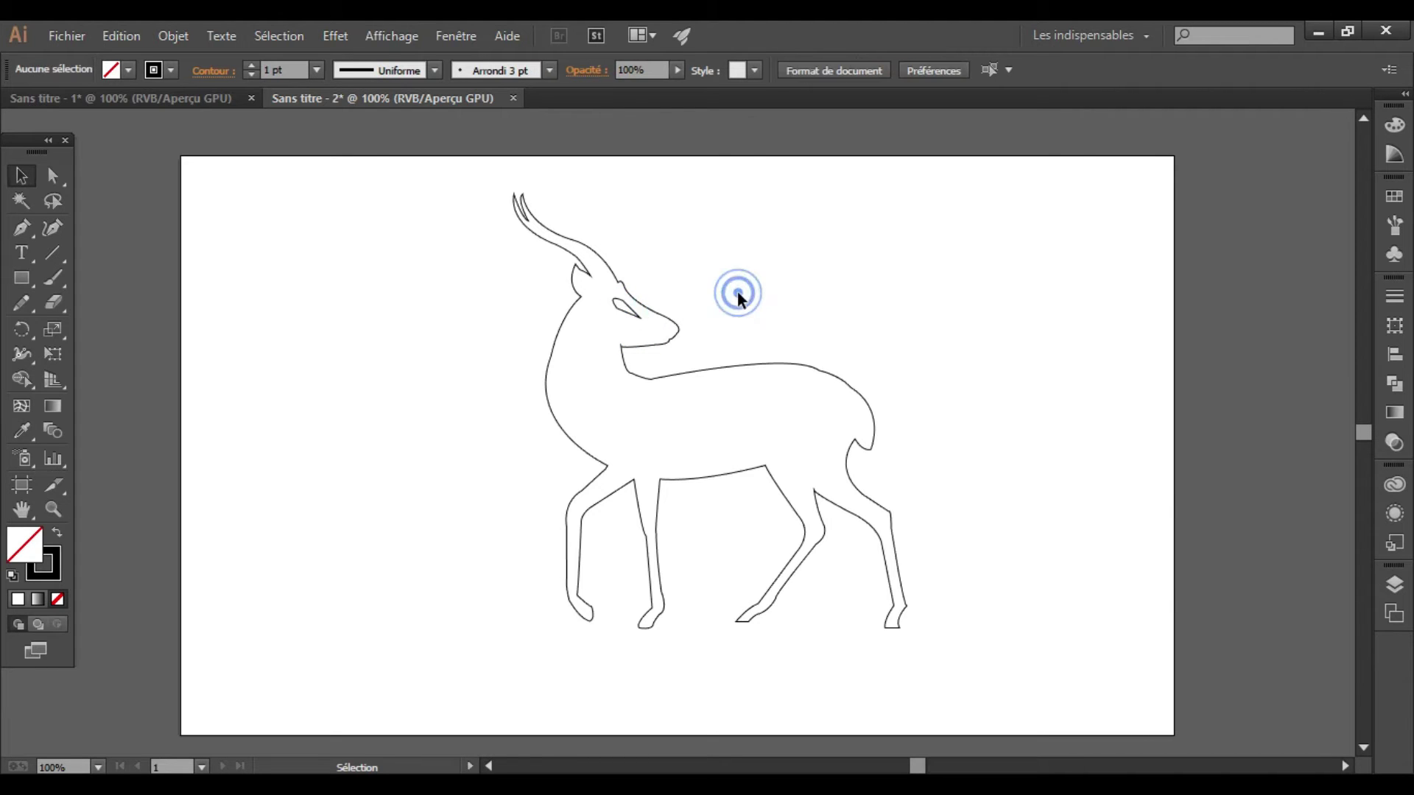
{"action": "left_click", "coordinate": [625, 307]}
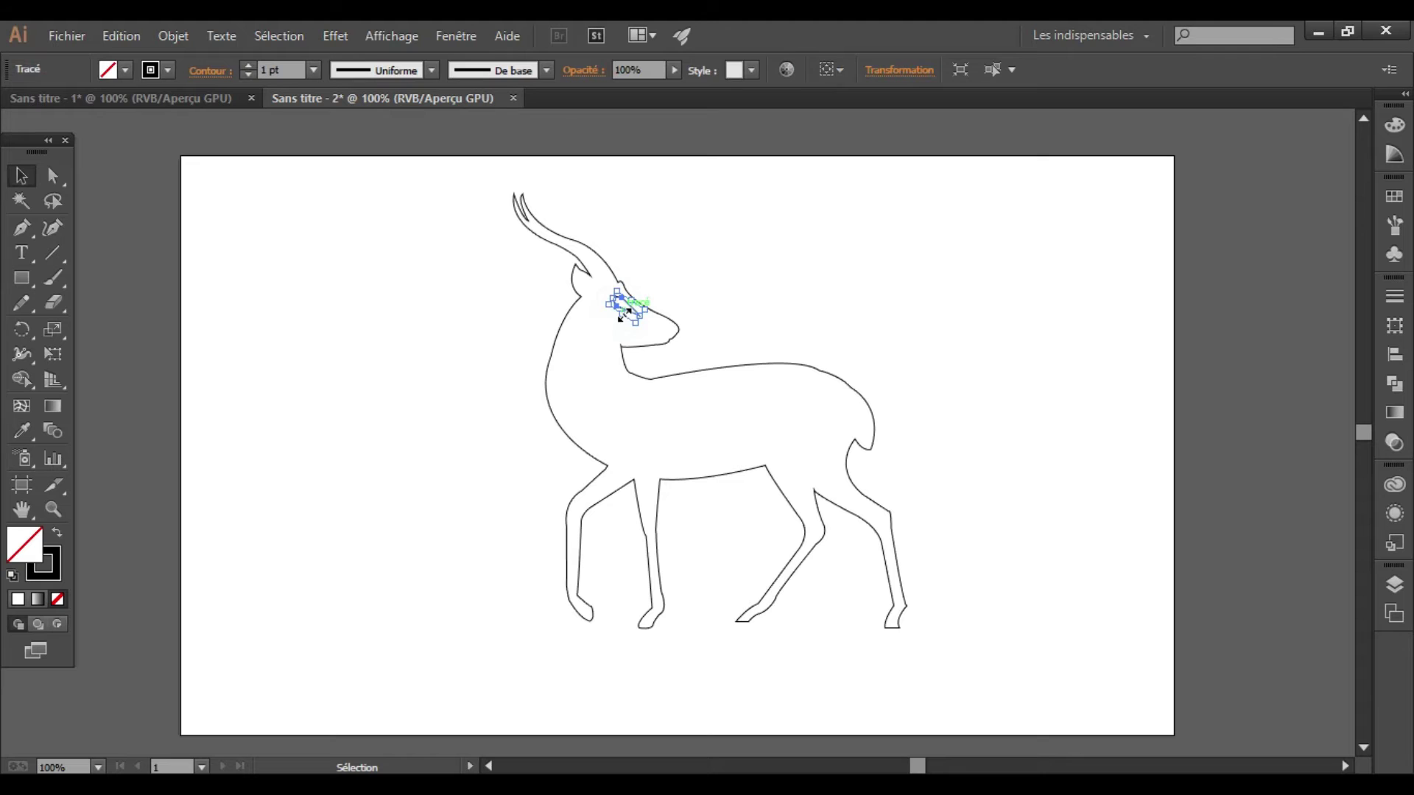
{"action": "left_click", "coordinate": [815, 234]}
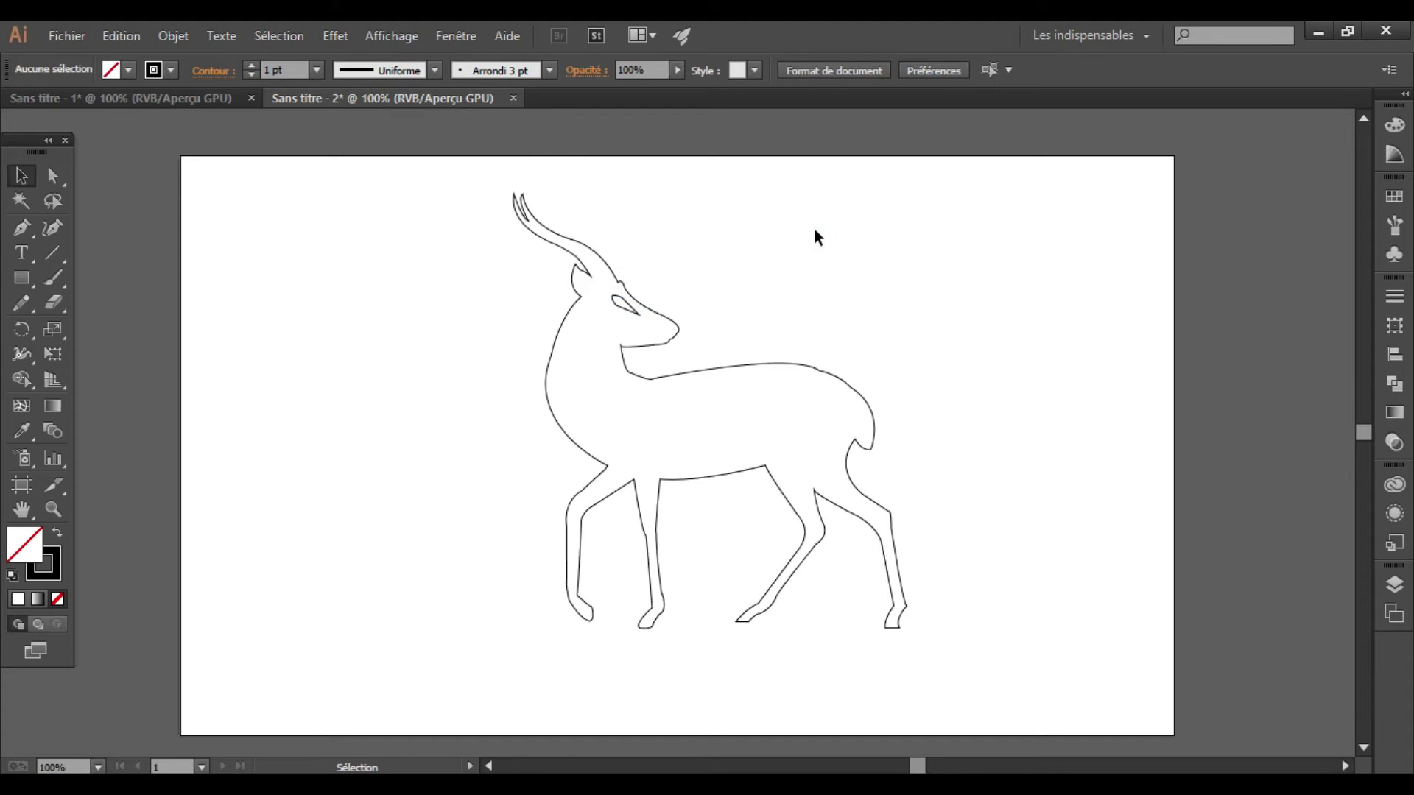
{"action": "left_click", "coordinate": [706, 383]}
{"action": "left_click", "coordinate": [952, 410]}
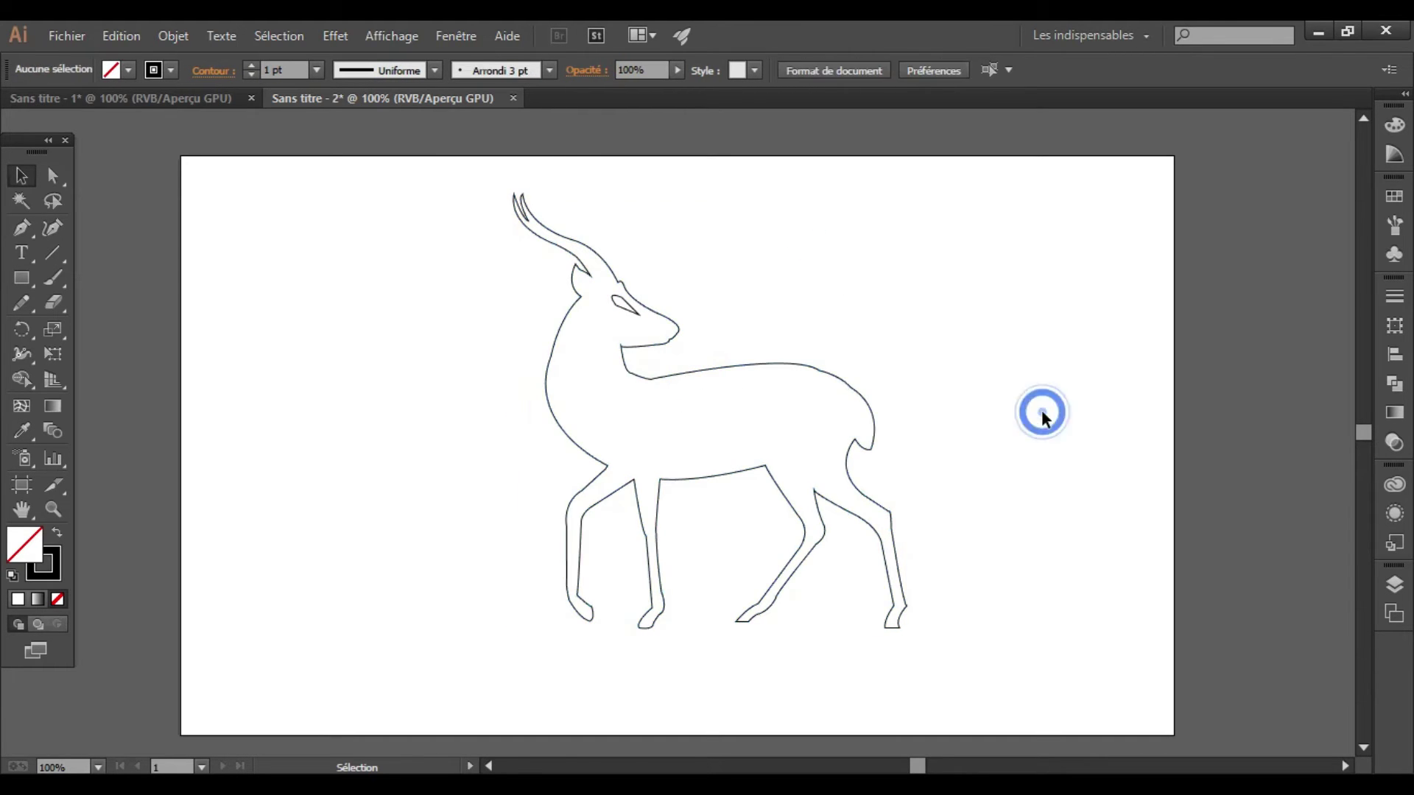
Step: Add the Arabic word الغزال as text, restoring it after an accidental deletion
{"action": "left_click", "coordinate": [21, 252]}
{"action": "type", "text": "الغزال"}
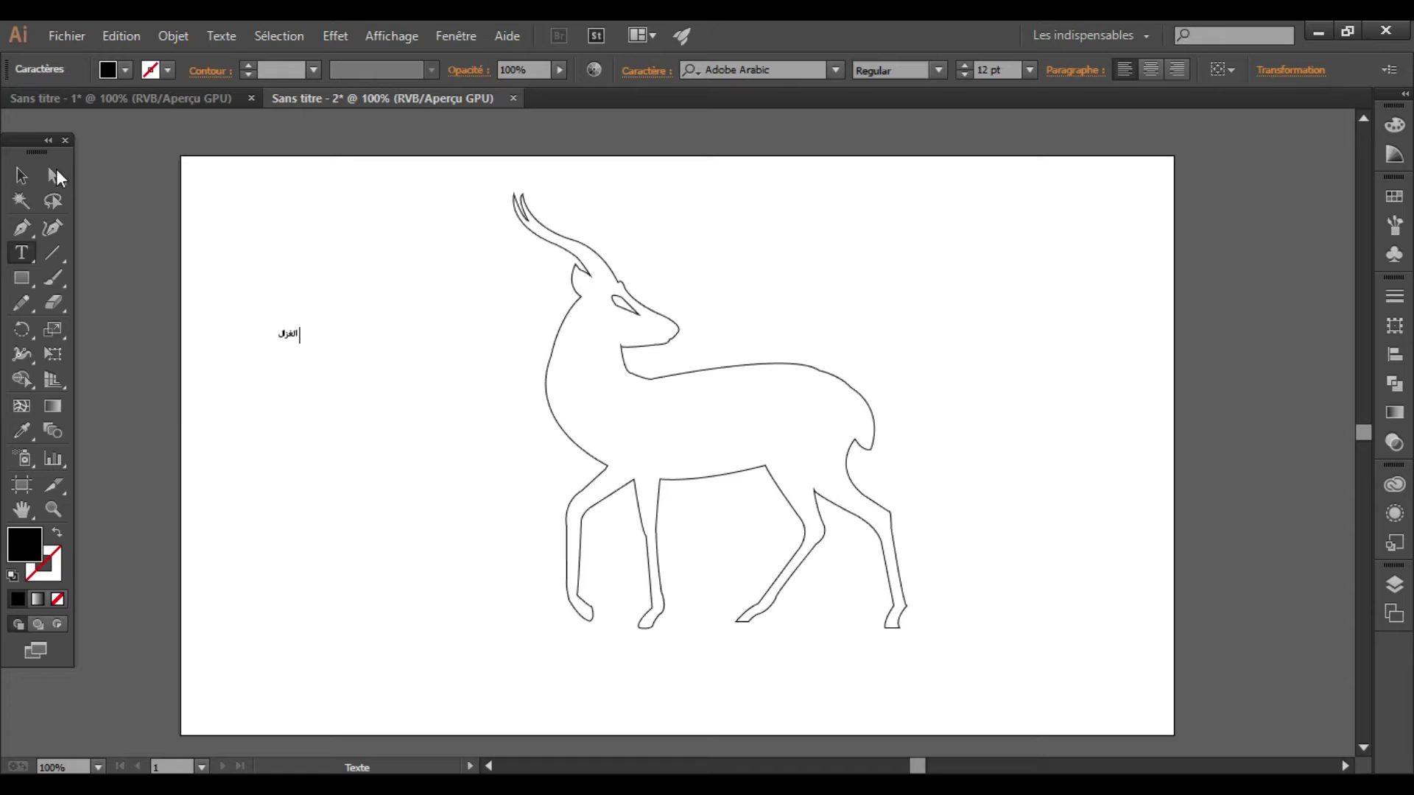
{"action": "left_click", "coordinate": [21, 175]}
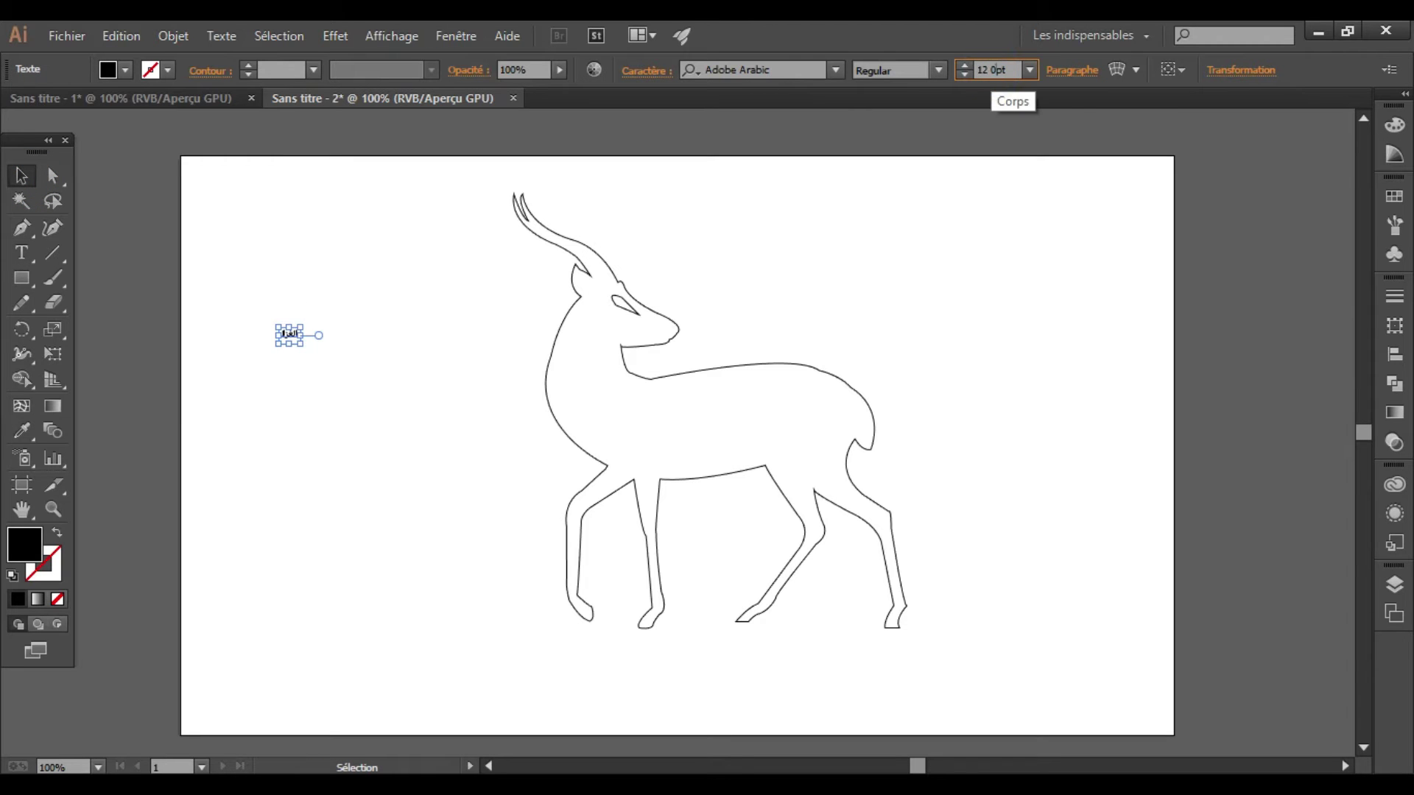
{"action": "key", "text": "Delete"}
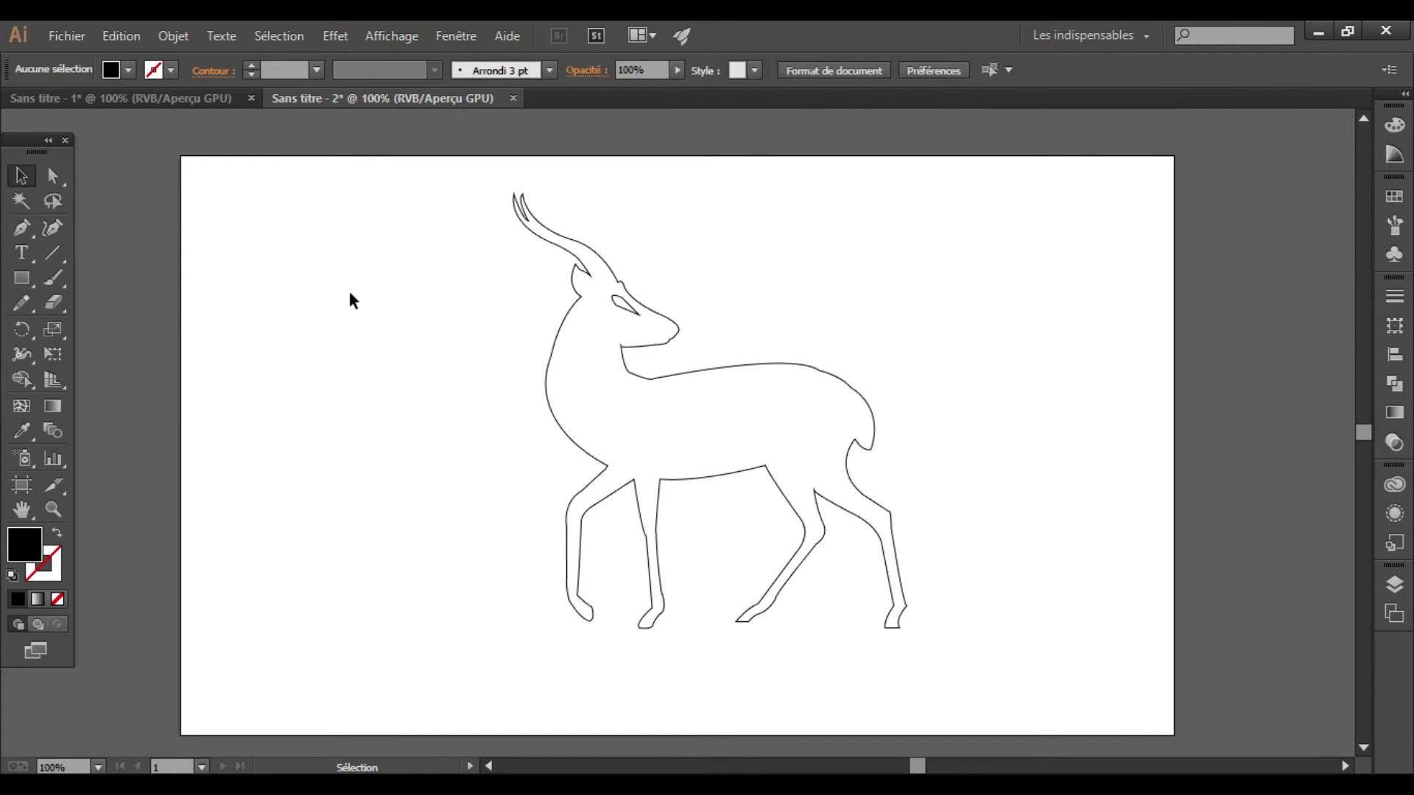
{"action": "key", "text": "ctrl+w"}
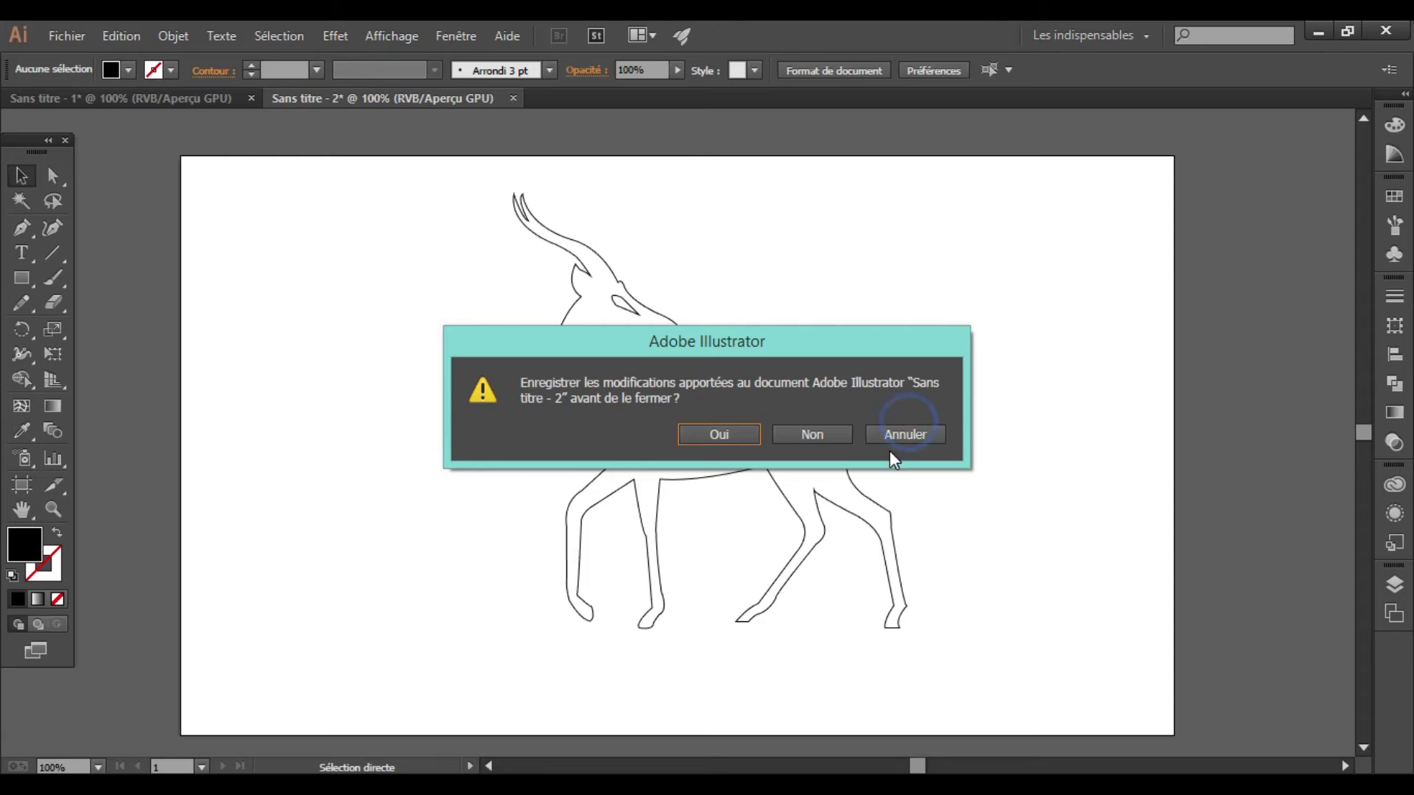
{"action": "left_click", "coordinate": [905, 436]}
{"action": "key", "text": "ctrl+z"}
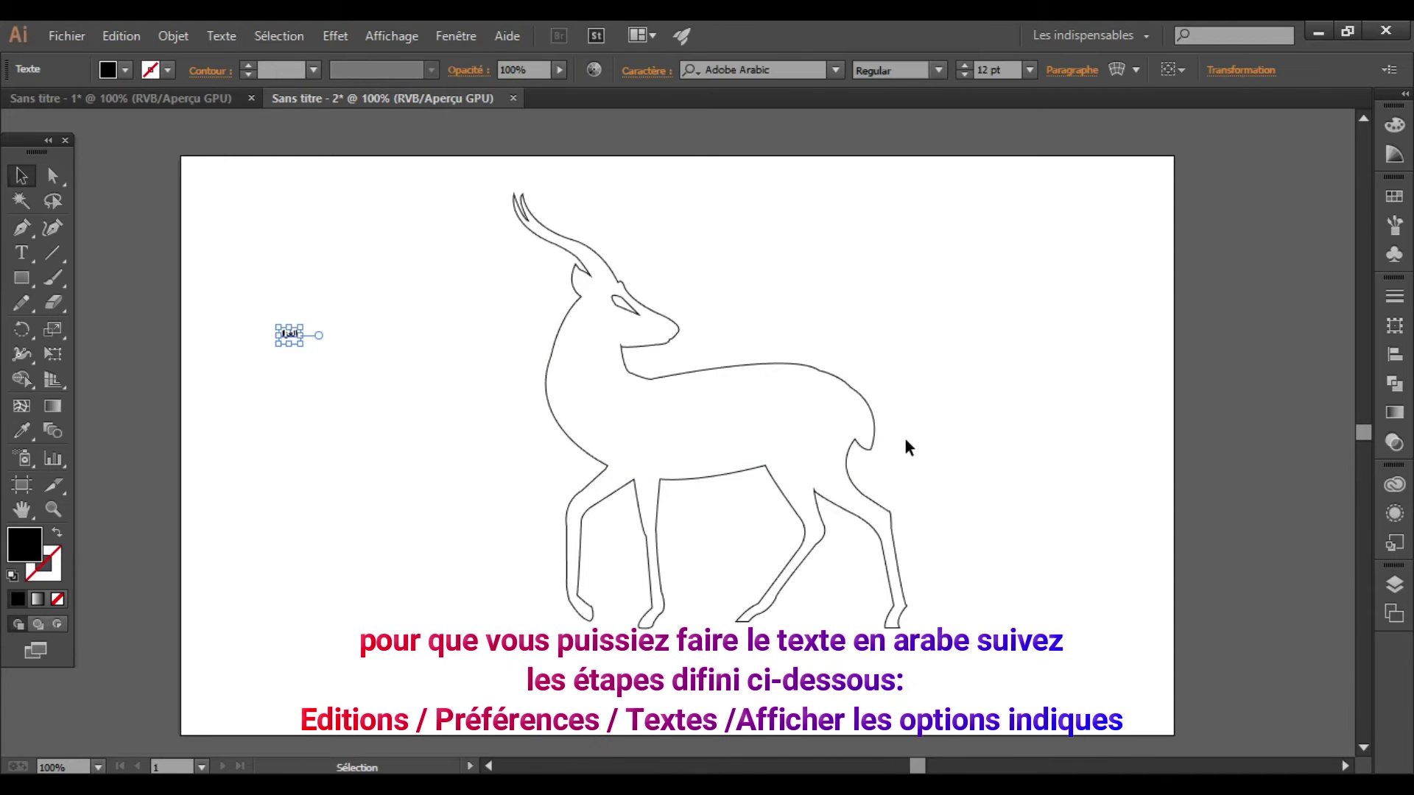
Step: Set the Arabic text to 120 pt in the Andalus font
{"action": "double_click", "coordinate": [984, 70]}
{"action": "type", "text": "120"}
{"action": "key", "text": "Return"}
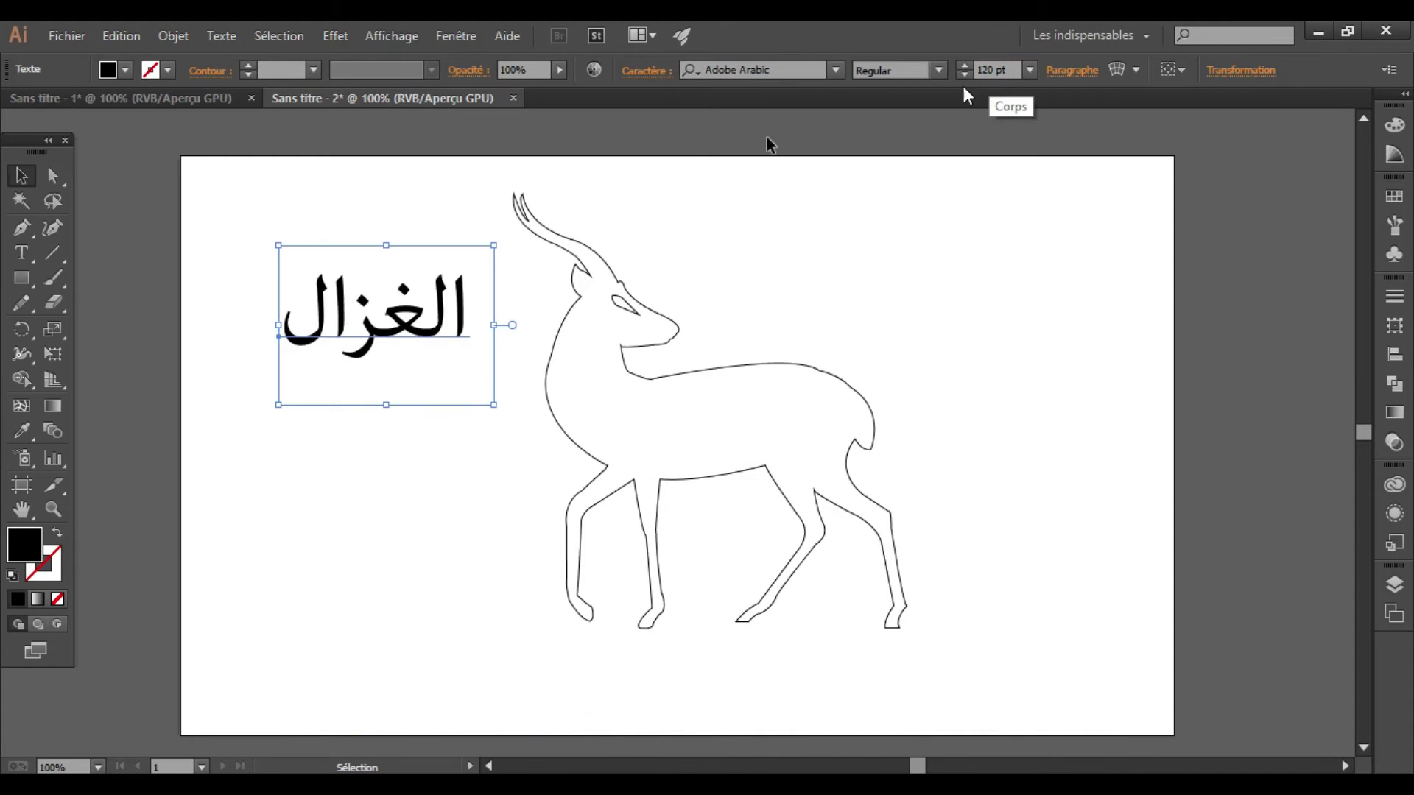
{"action": "left_click", "coordinate": [837, 70]}
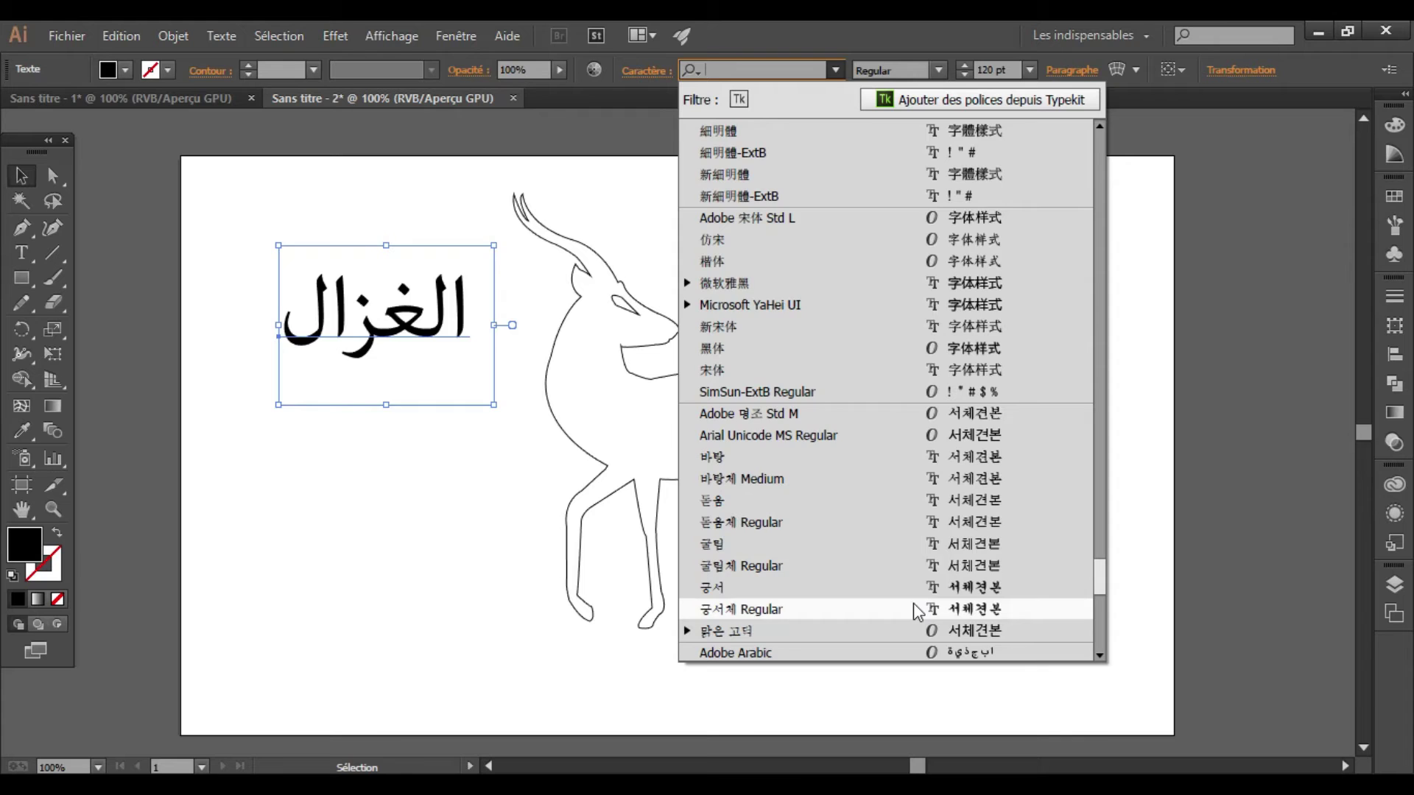
{"action": "key", "text": "Down"}
{"action": "key", "text": "Down"}
{"action": "key", "text": "Down"}
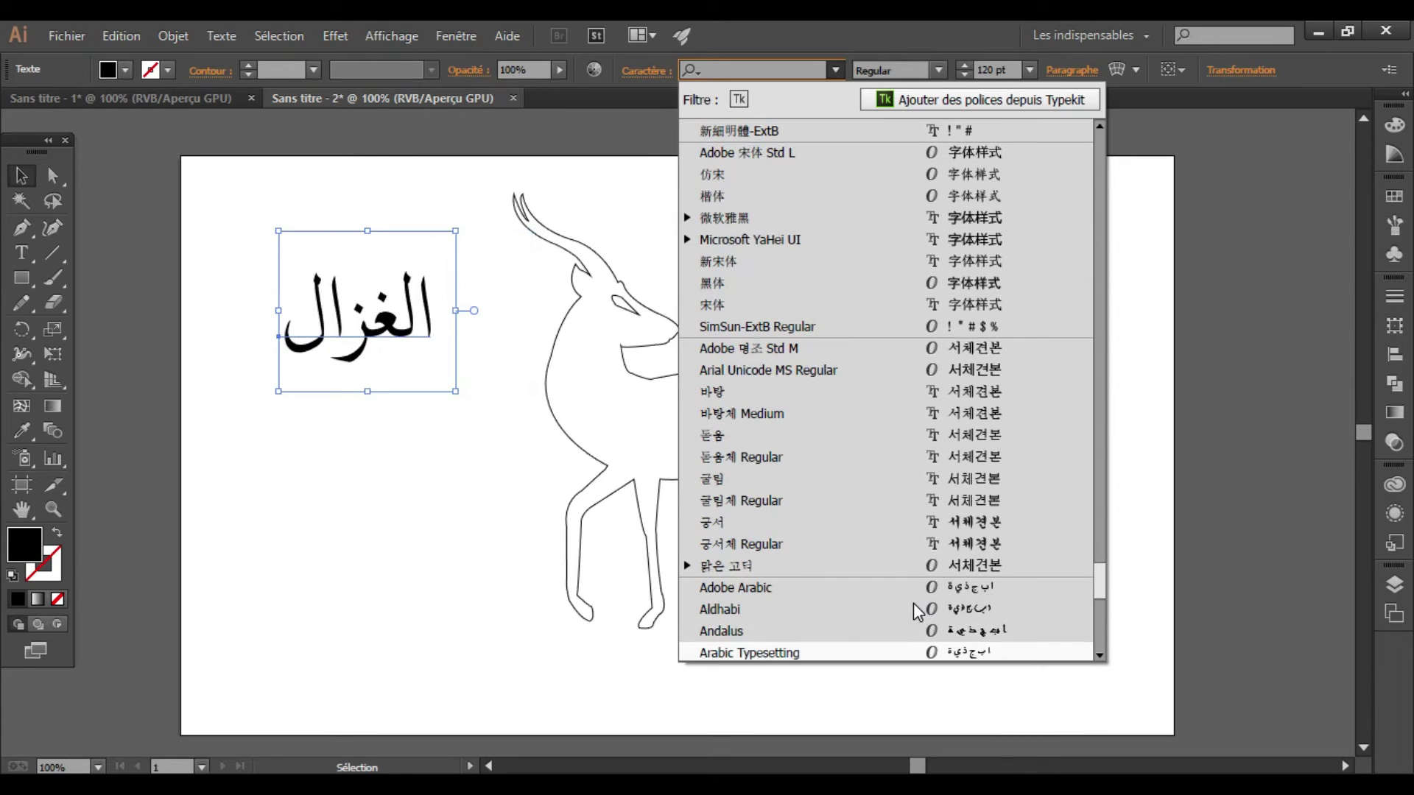
{"action": "key", "text": "Down"}
{"action": "key", "text": "Up"}
{"action": "key", "text": "Up"}
{"action": "left_click", "coordinate": [915, 609]}
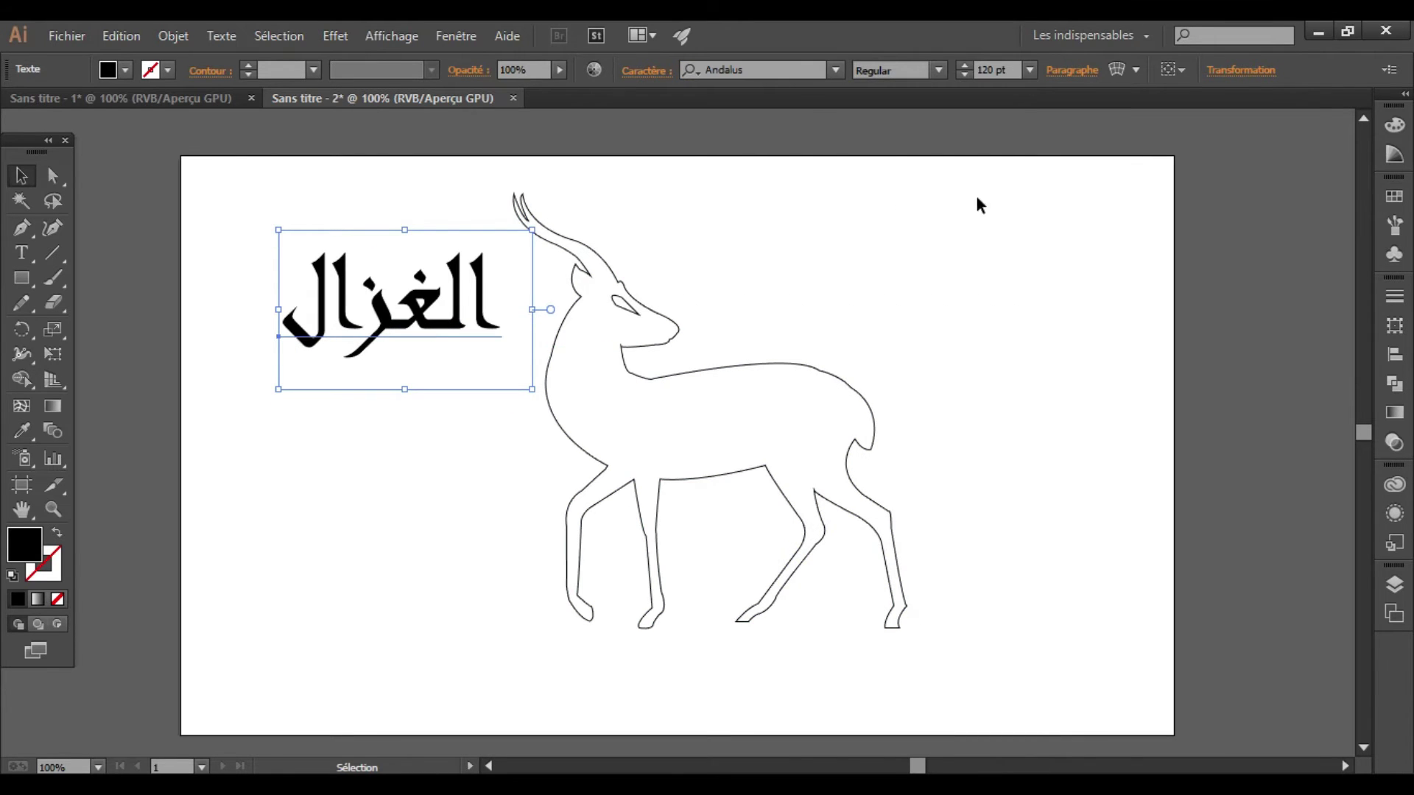
Step: Move the word onto the gazelle's body and scale it down slightly
{"action": "mouse_move", "coordinate": [431, 299]}
{"action": "left_mouse_down"}
{"action": "mouse_move", "coordinate": [462, 457]}
{"action": "mouse_move", "coordinate": [738, 435]}
{"action": "left_mouse_up"}
{"action": "right_click", "coordinate": [462, 457]}
{"action": "left_click", "coordinate": [360, 435]}
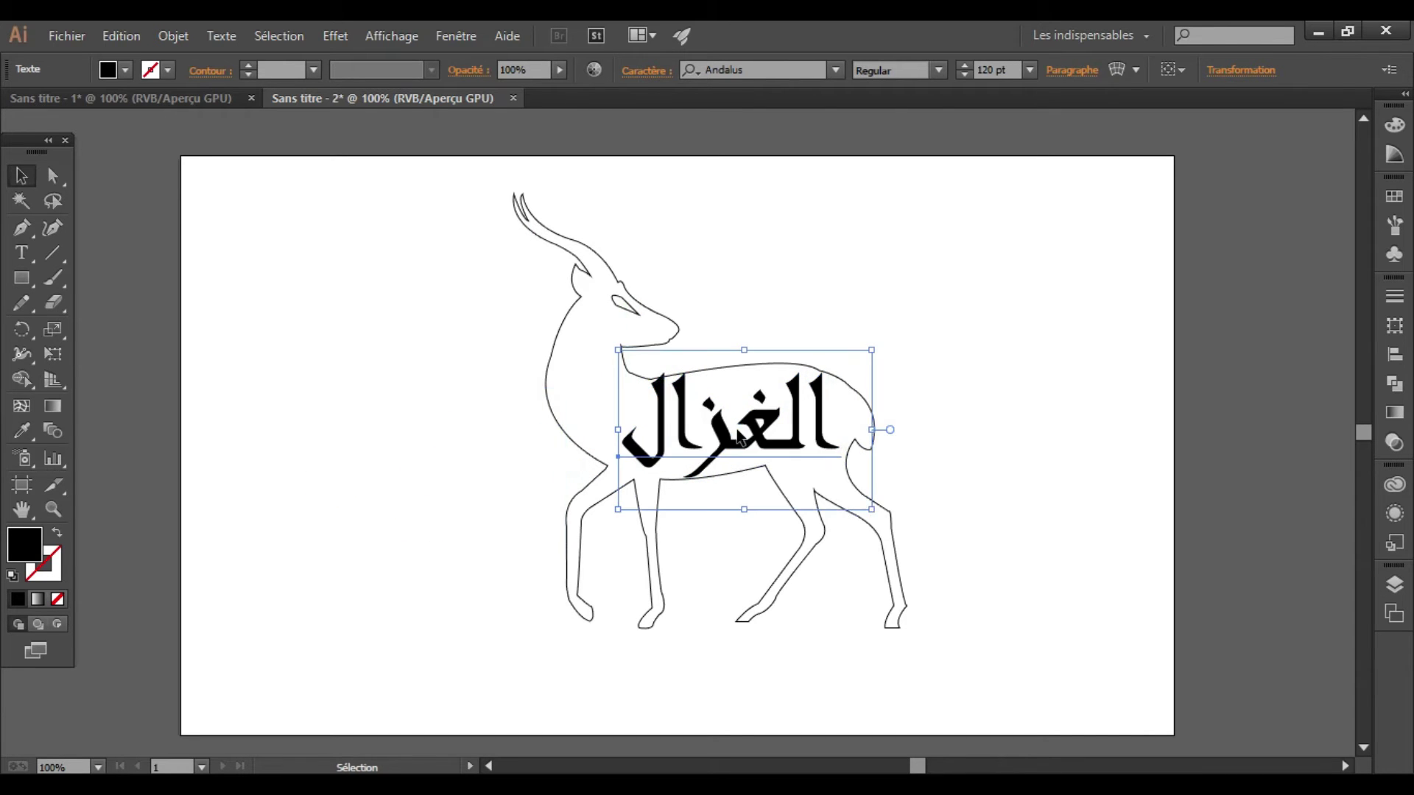
{"action": "left_click_drag", "start_coordinate": [875, 515], "coordinate": [849, 493]}
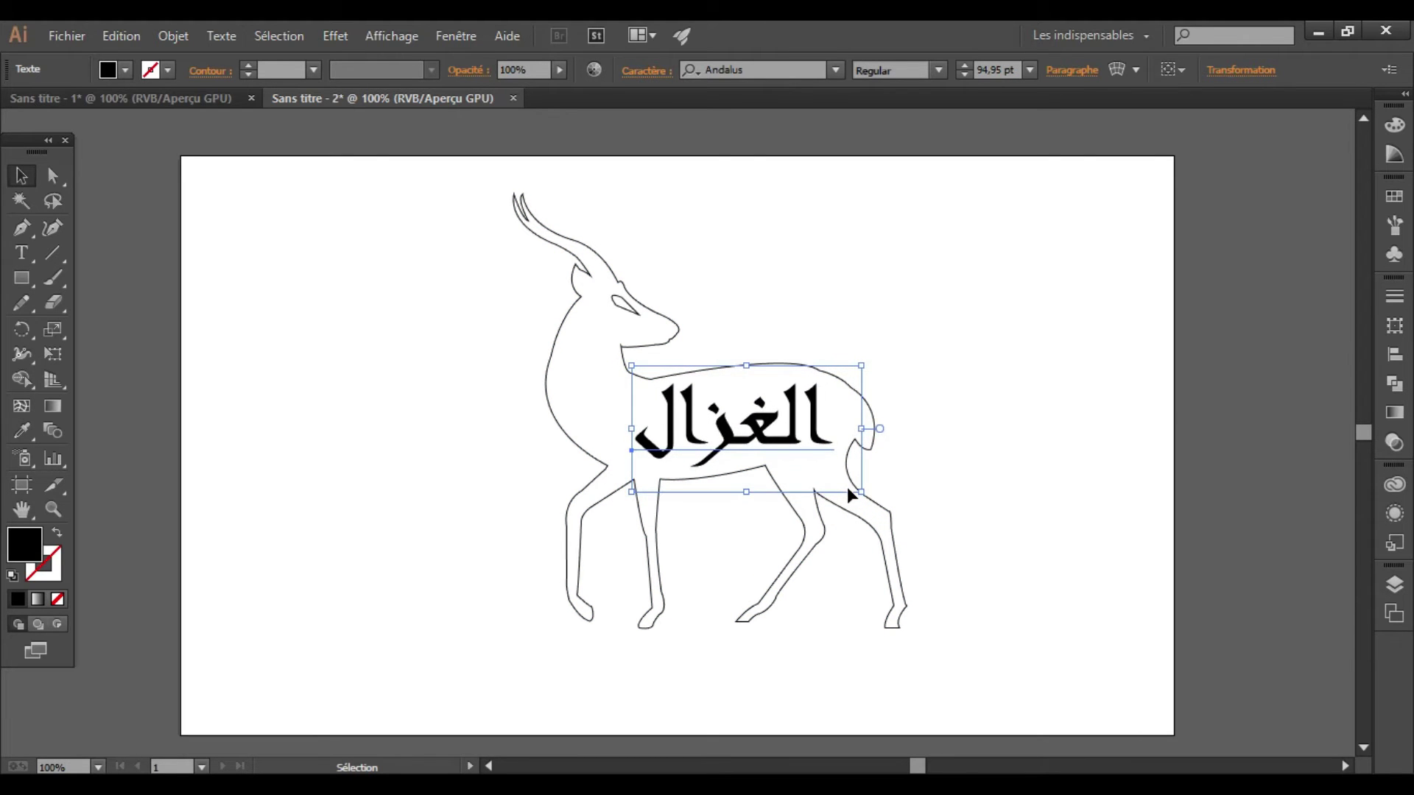
{"action": "right_click", "coordinate": [746, 427]}
{"action": "left_click", "coordinate": [173, 34]}
Step: Apply a 2-row, 4-column mesh envelope to the word and reshape its right side
{"action": "left_click", "coordinate": [651, 573]}
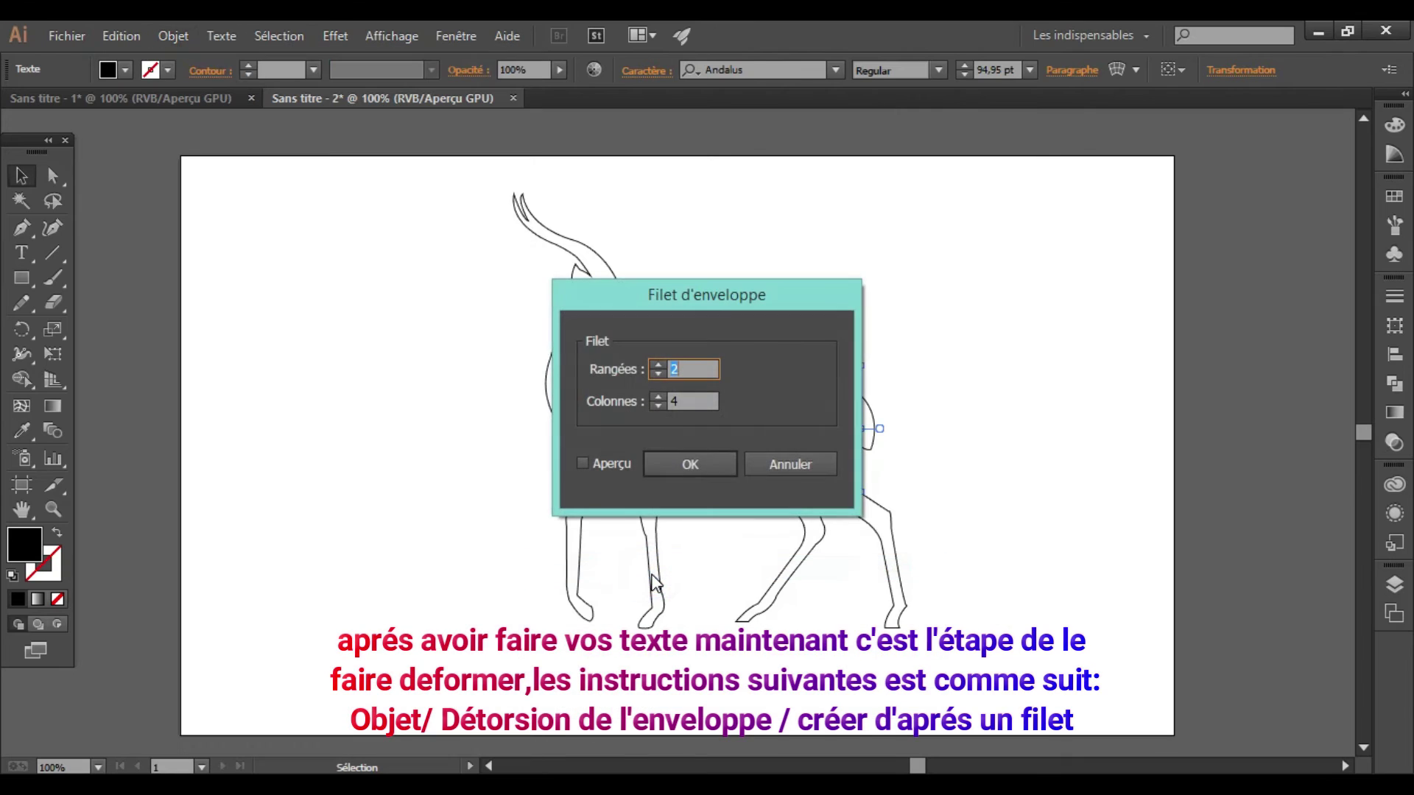
{"action": "left_click", "coordinate": [684, 465]}
{"action": "left_click", "coordinate": [52, 175]}
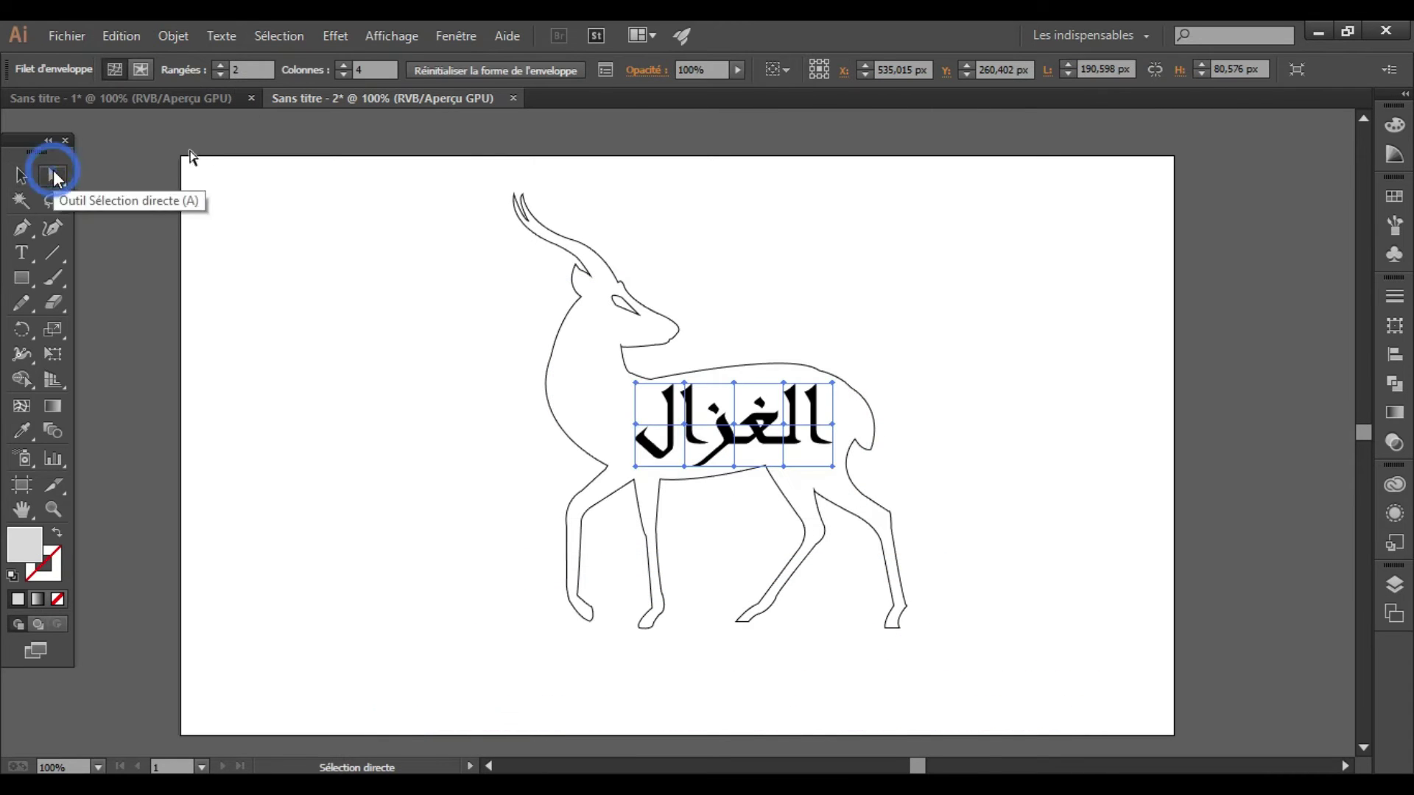
{"action": "left_click", "coordinate": [833, 425]}
{"action": "mouse_move", "coordinate": [833, 425]}
{"action": "left_mouse_down"}
{"action": "mouse_move", "coordinate": [859, 426]}
{"action": "mouse_move", "coordinate": [833, 365]}
{"action": "mouse_move", "coordinate": [783, 366]}
{"action": "left_mouse_up"}
{"action": "left_click", "coordinate": [783, 381]}
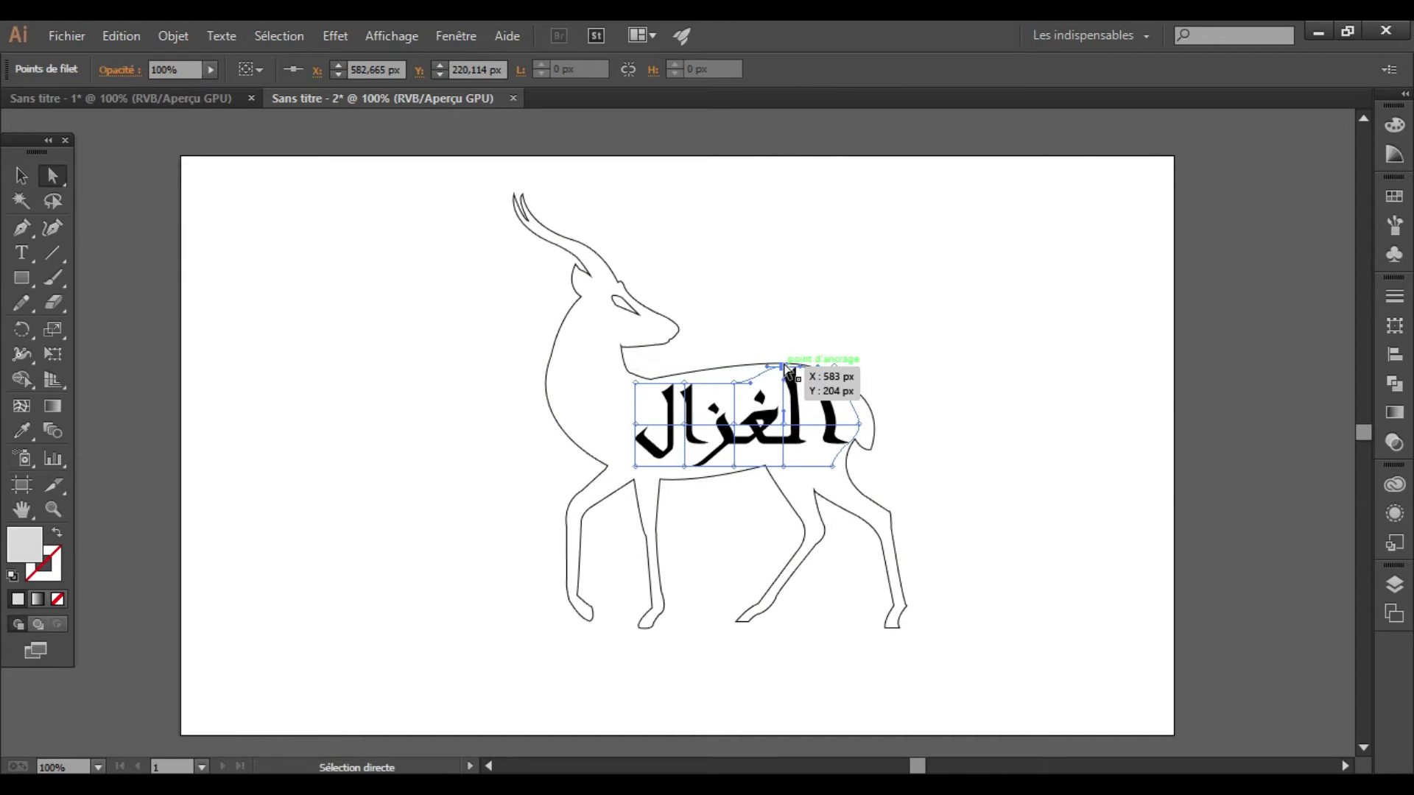
{"action": "mouse_move", "coordinate": [833, 467]}
{"action": "left_mouse_down"}
{"action": "mouse_move", "coordinate": [833, 491]}
{"action": "mouse_move", "coordinate": [785, 481]}
{"action": "left_mouse_up"}
{"action": "left_click_drag", "start_coordinate": [785, 425], "coordinate": [784, 442]}
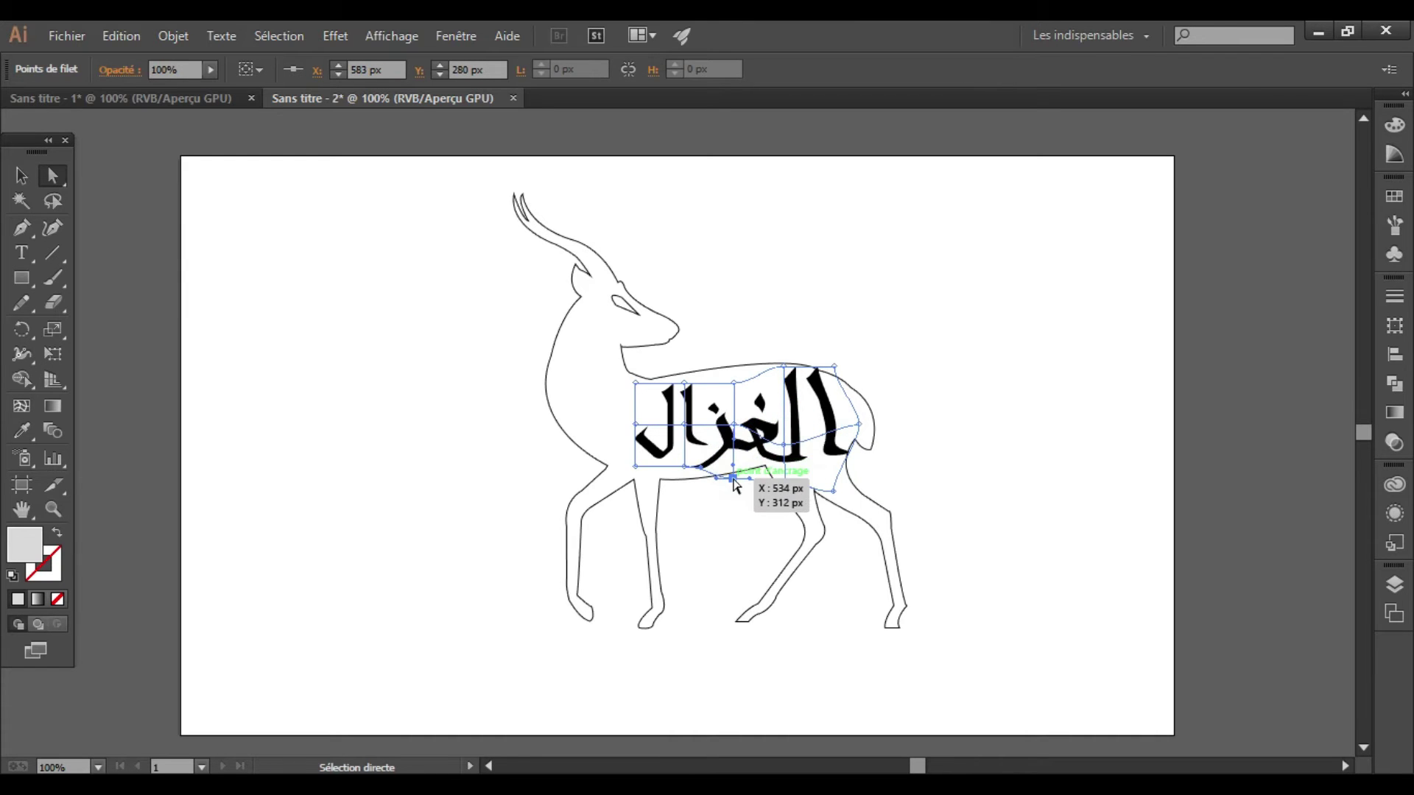
Step: Drag the left, top and lower-right mesh points to fit the word to the body
{"action": "left_click_drag", "start_coordinate": [682, 473], "coordinate": [676, 477]}
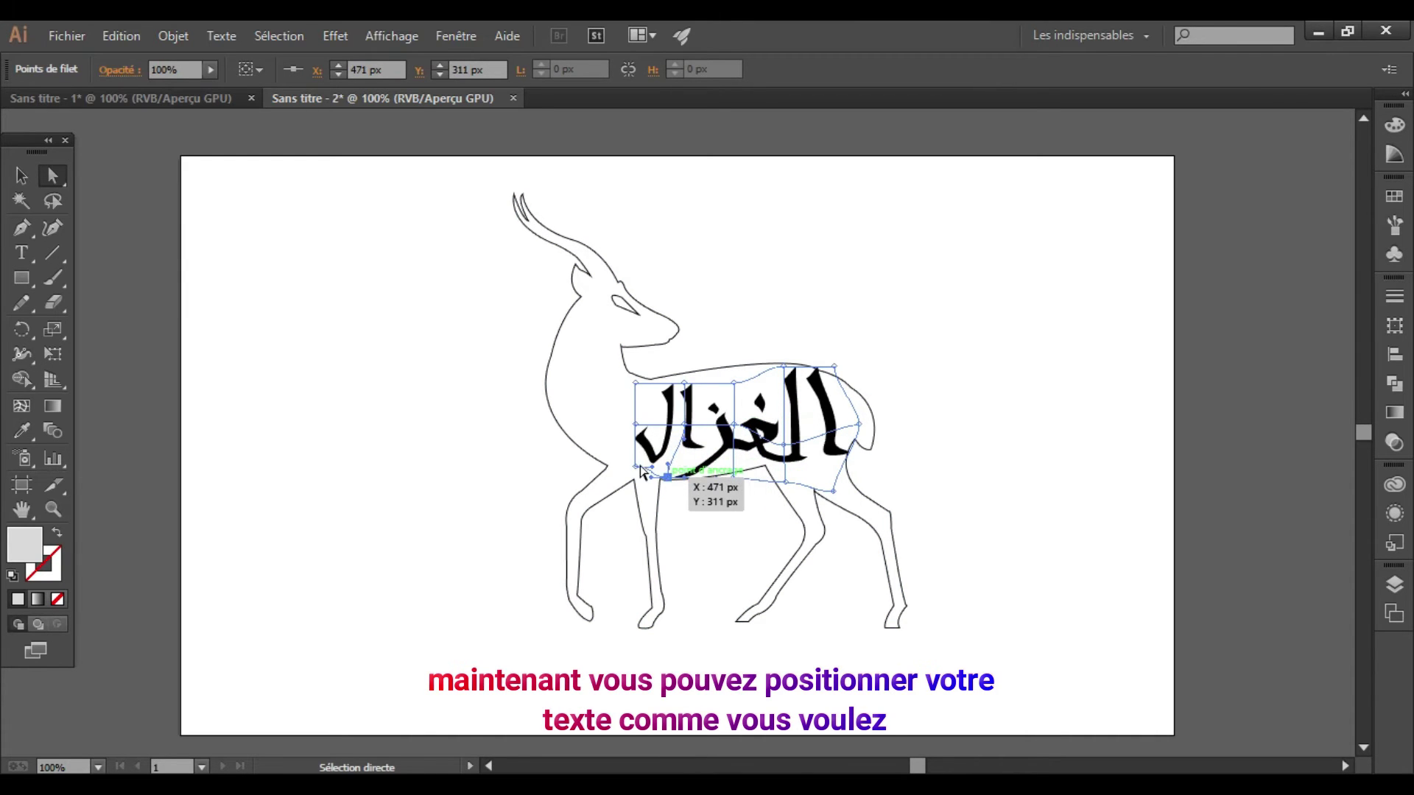
{"action": "left_click_drag", "start_coordinate": [635, 425], "coordinate": [610, 480]}
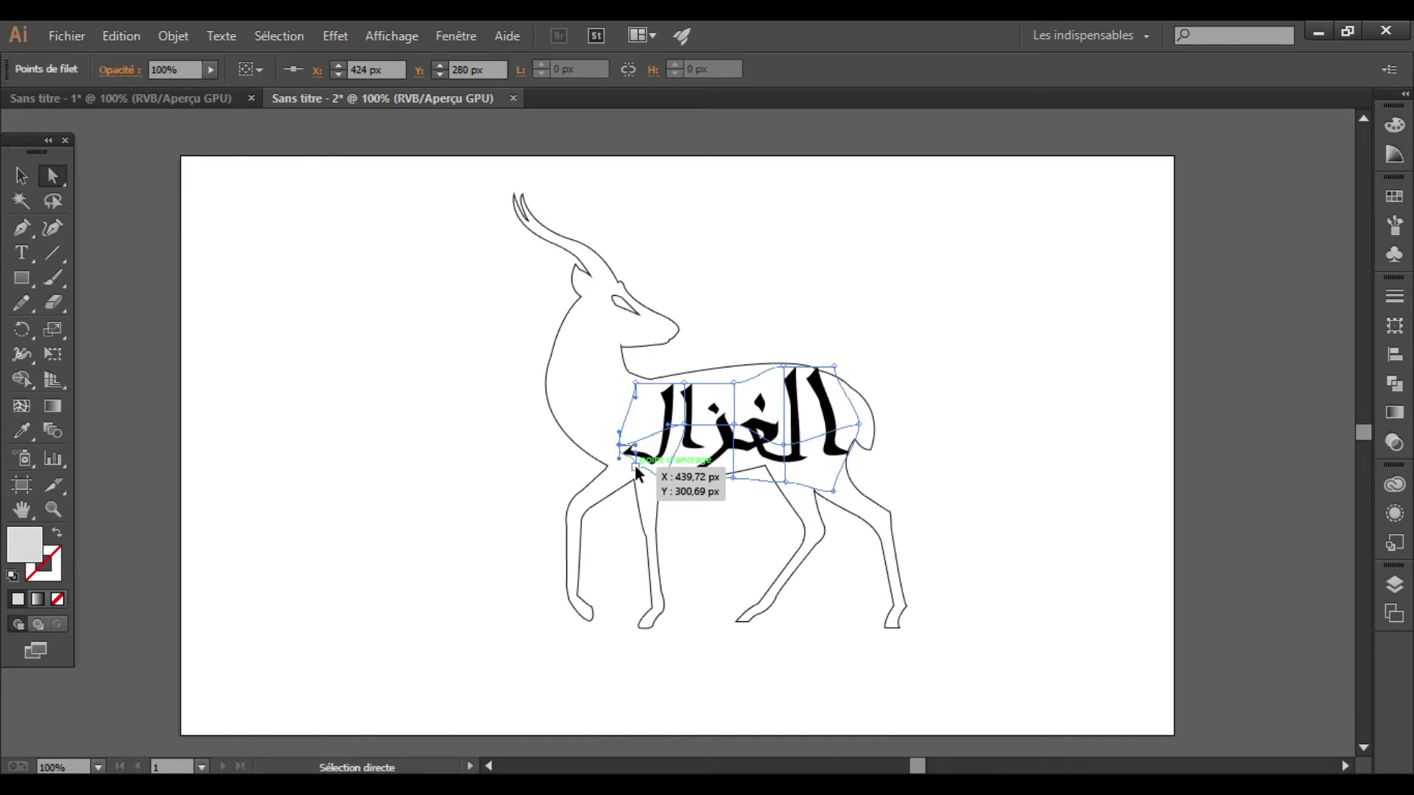
{"action": "mouse_move", "coordinate": [685, 388]}
{"action": "left_mouse_down"}
{"action": "mouse_move", "coordinate": [688, 370]}
{"action": "mouse_move", "coordinate": [810, 360]}
{"action": "left_mouse_up"}
{"action": "left_click", "coordinate": [915, 379]}
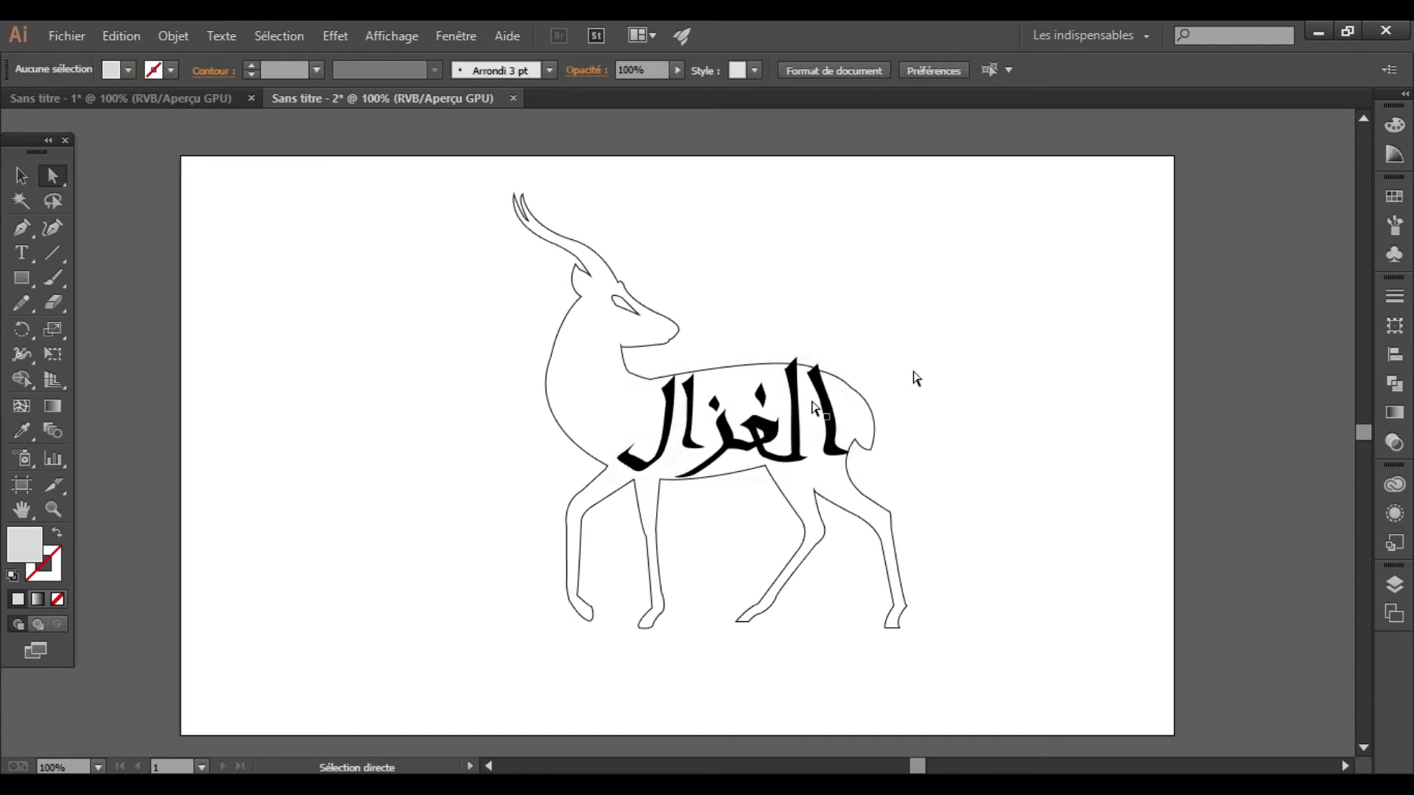
{"action": "left_click", "coordinate": [817, 407]}
{"action": "left_click", "coordinate": [971, 404]}
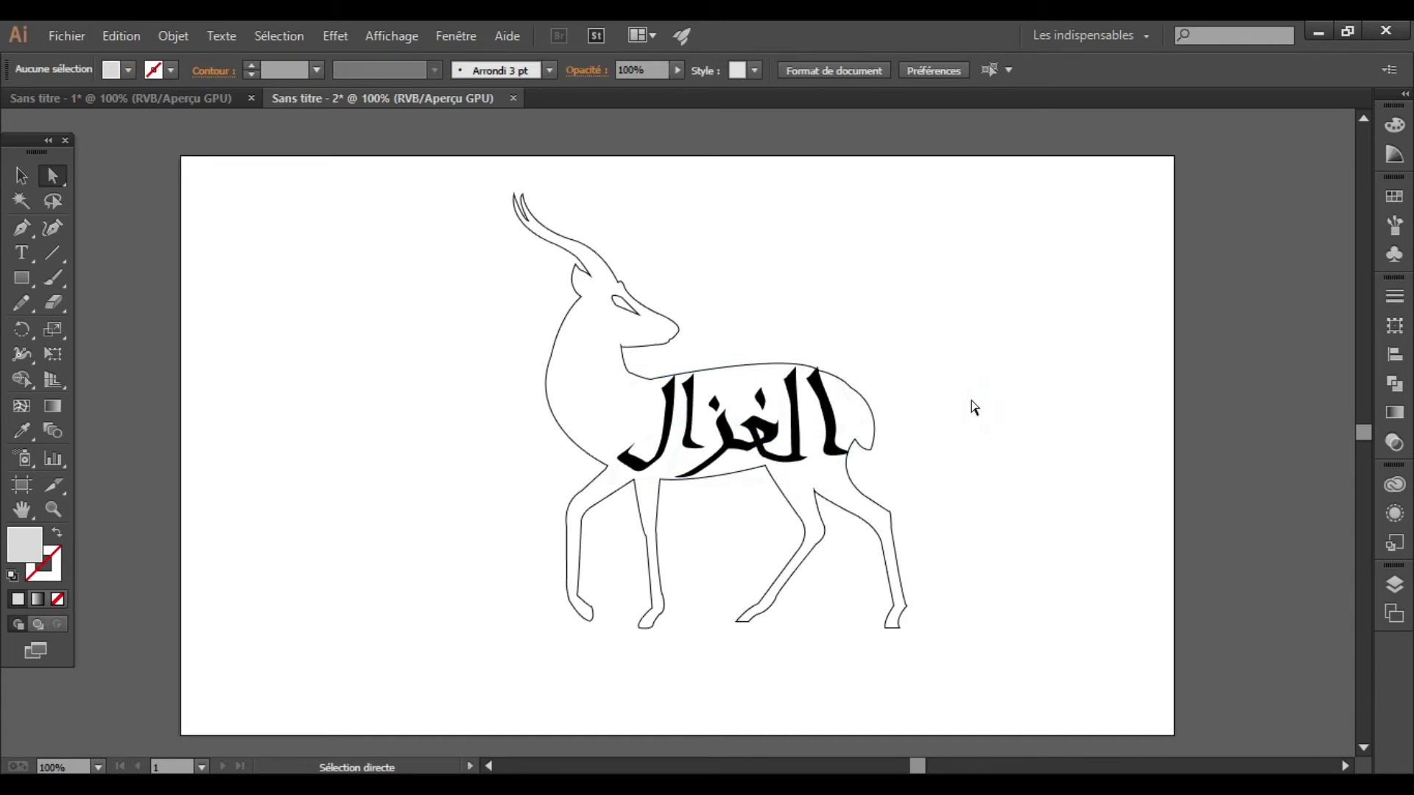
{"action": "left_click", "coordinate": [752, 421]}
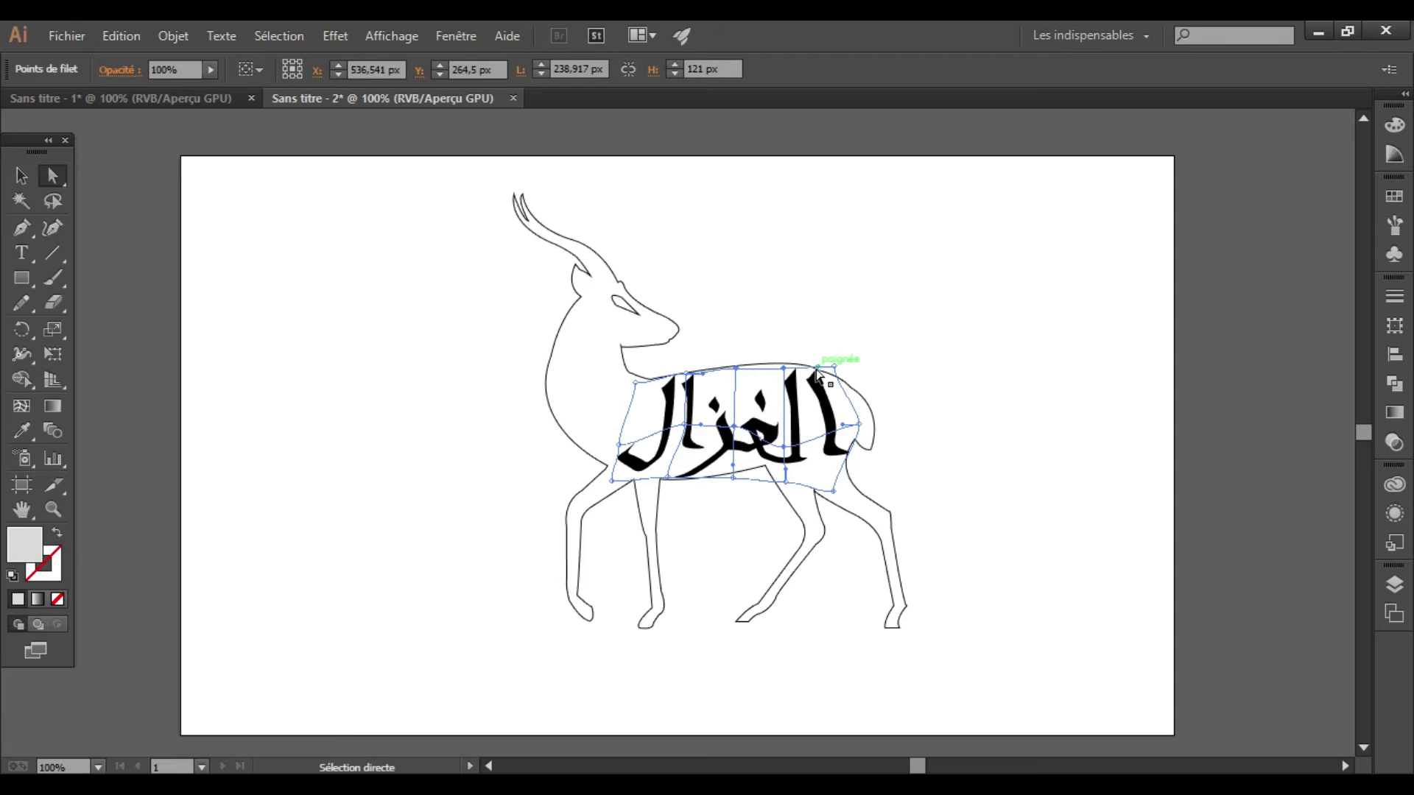
{"action": "key", "text": "ctrl+shift+a"}
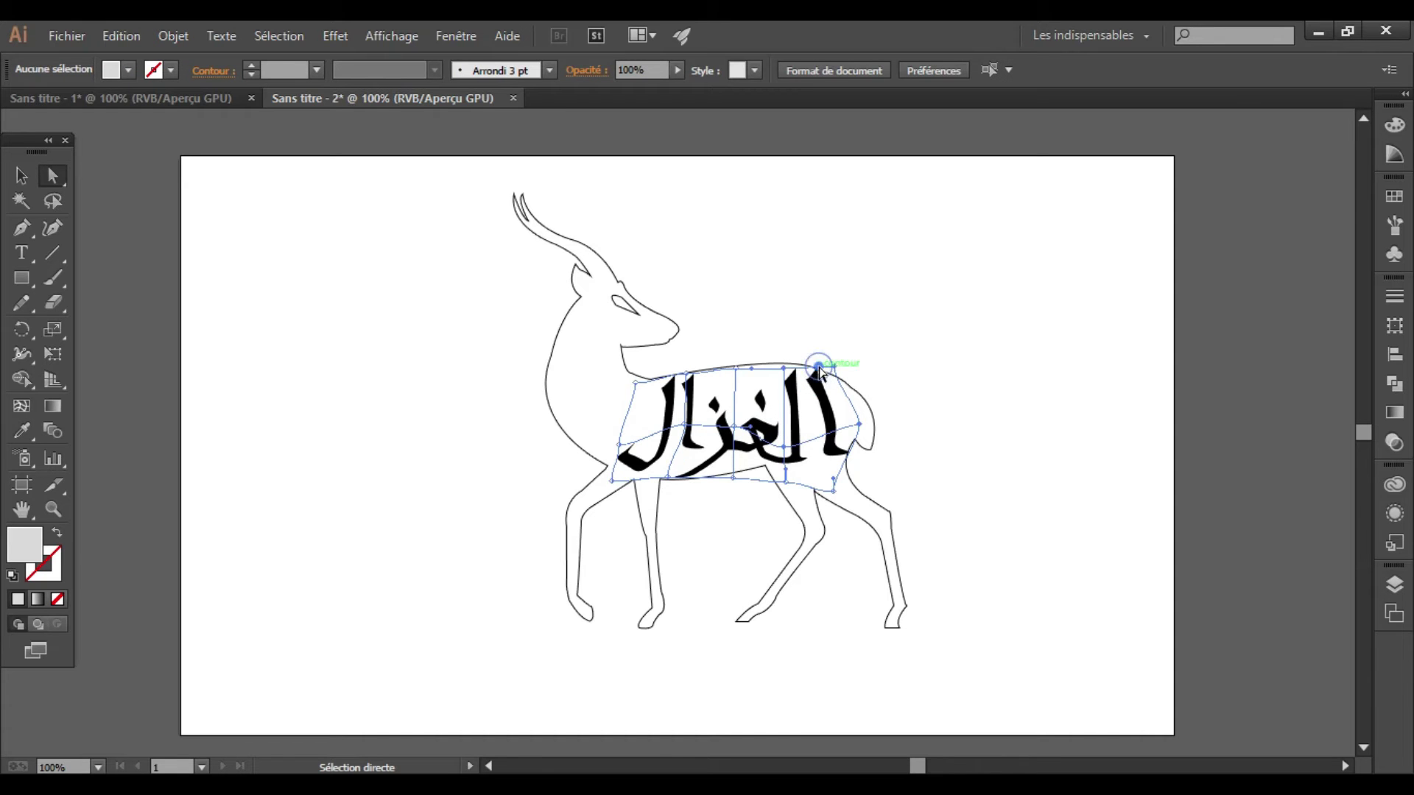
{"action": "left_click", "coordinate": [819, 368]}
{"action": "mouse_move", "coordinate": [833, 487]}
{"action": "left_mouse_down"}
{"action": "mouse_move", "coordinate": [826, 509]}
{"action": "mouse_move", "coordinate": [853, 530]}
{"action": "mouse_move", "coordinate": [856, 572]}
{"action": "left_mouse_up"}
{"action": "left_click", "coordinate": [933, 490]}
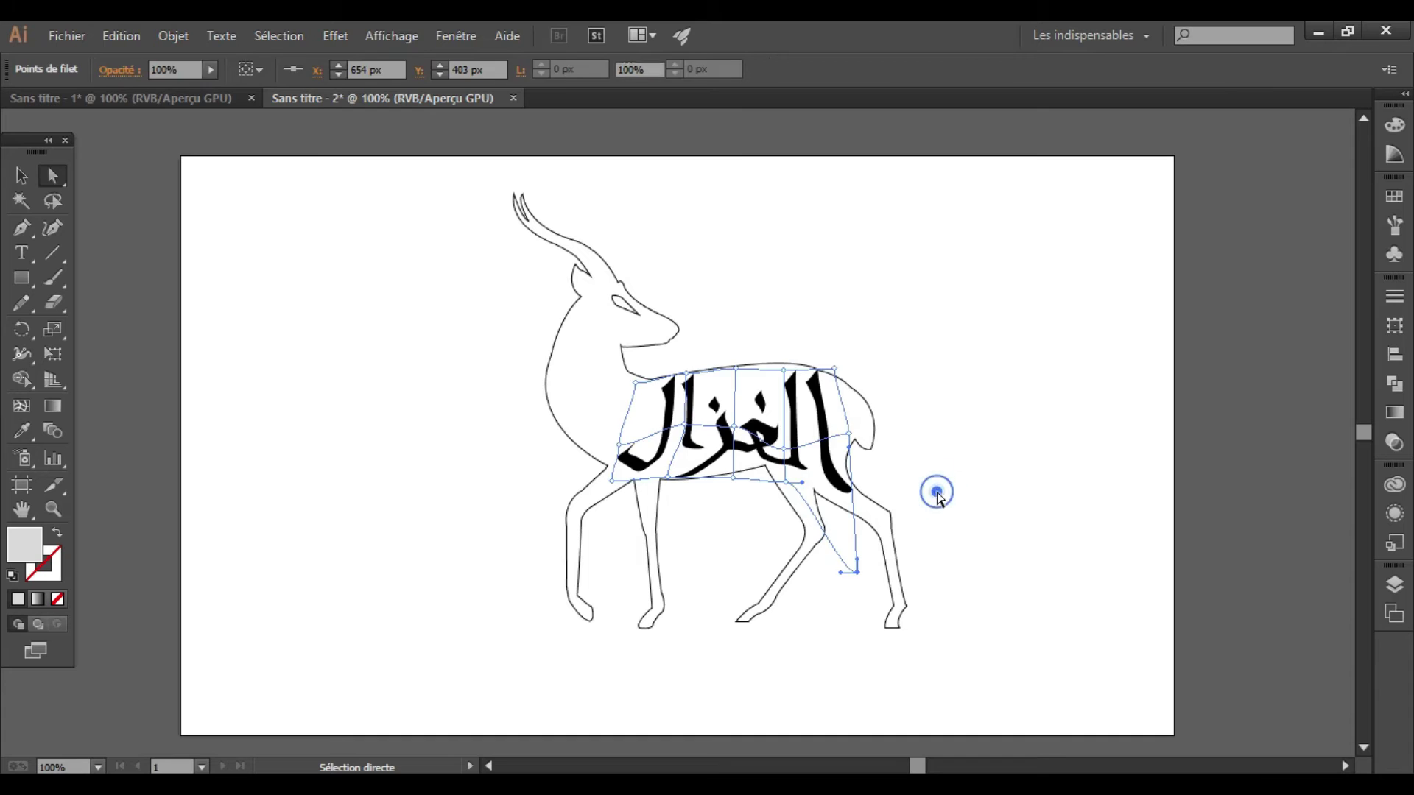
Step: Type the Arabic word العربي to the left of the gazelle
{"action": "left_click", "coordinate": [22, 253]}
{"action": "left_click", "coordinate": [323, 335]}
{"action": "type", "text": "hg"}
{"action": "key", "text": "ctrl+z"}
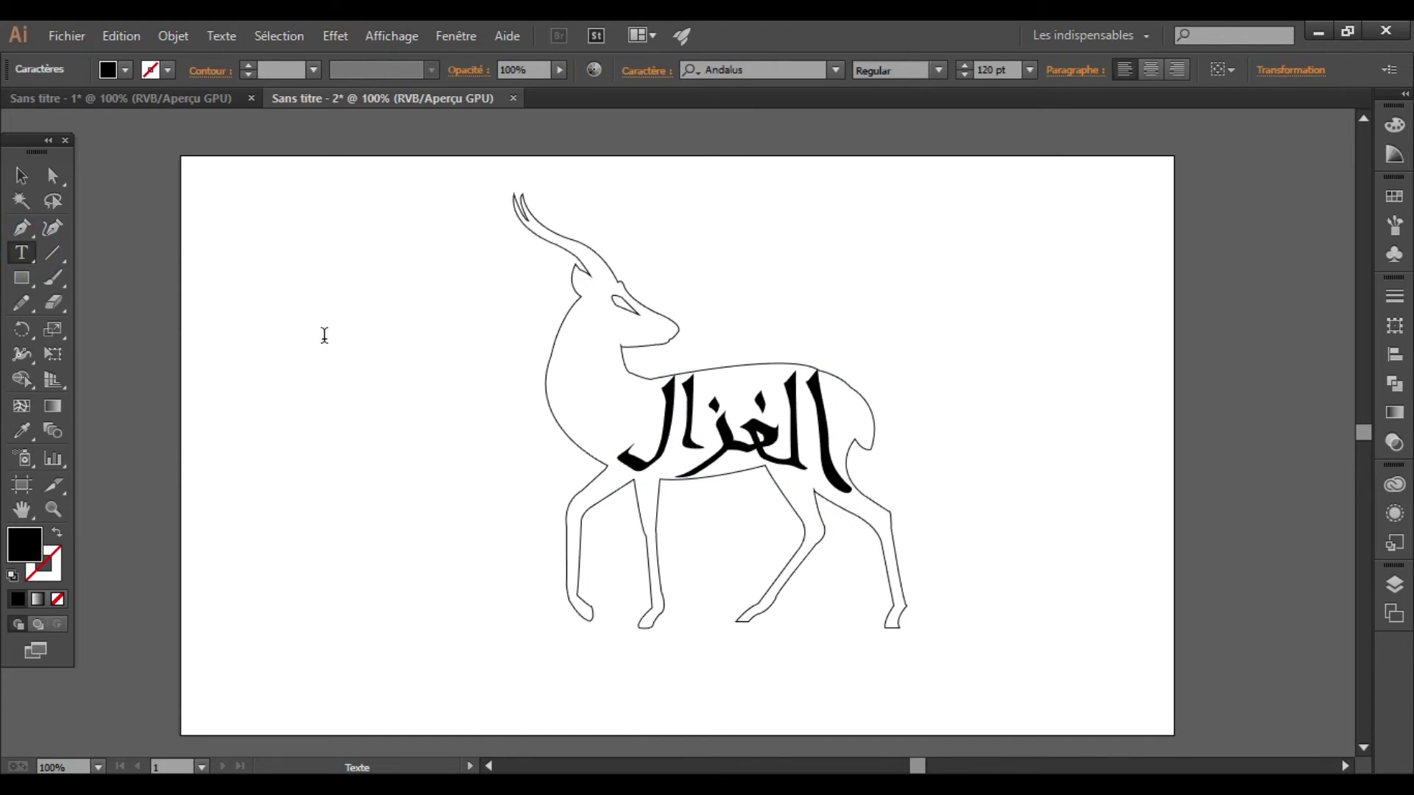
{"action": "type", "text": "الع"}
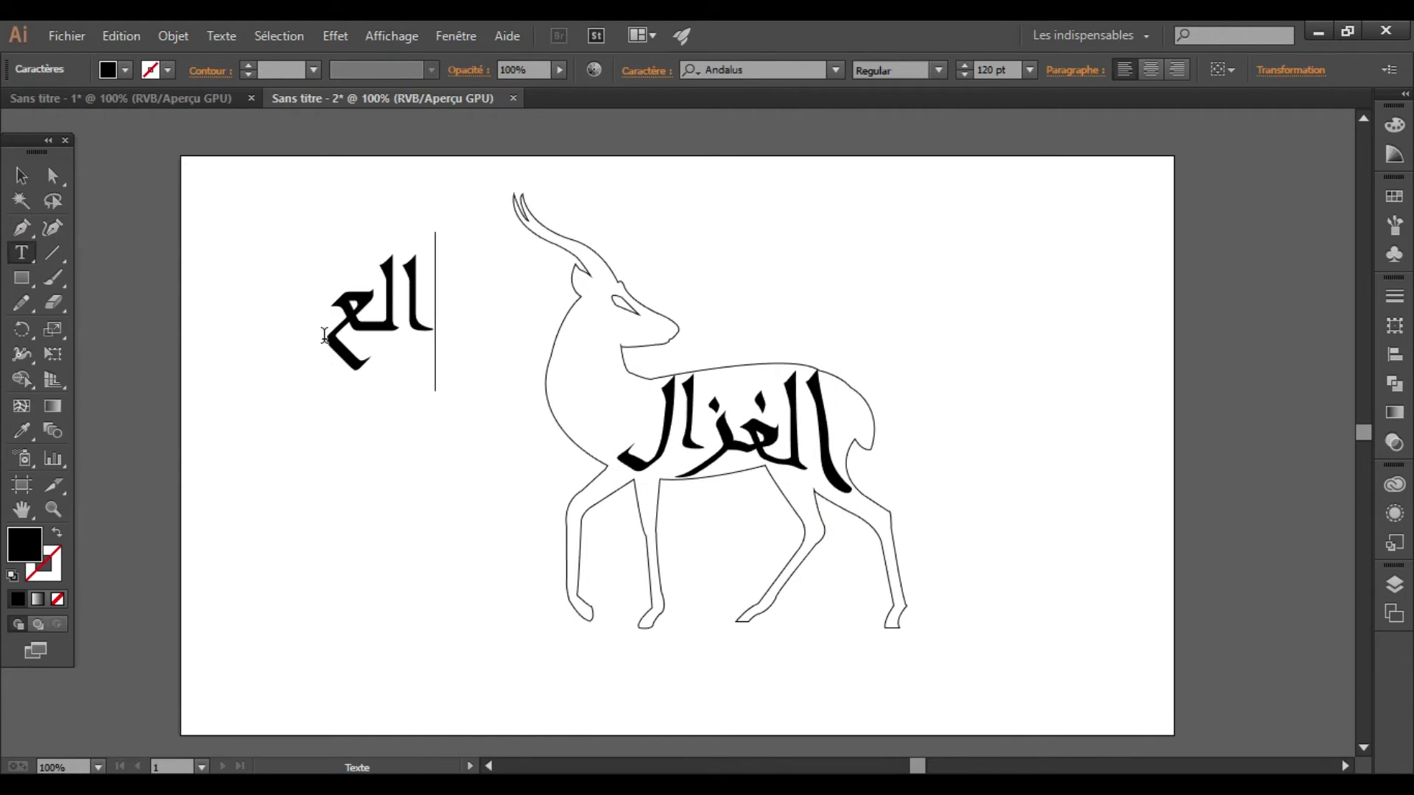
{"action": "type", "text": "ربيب"}
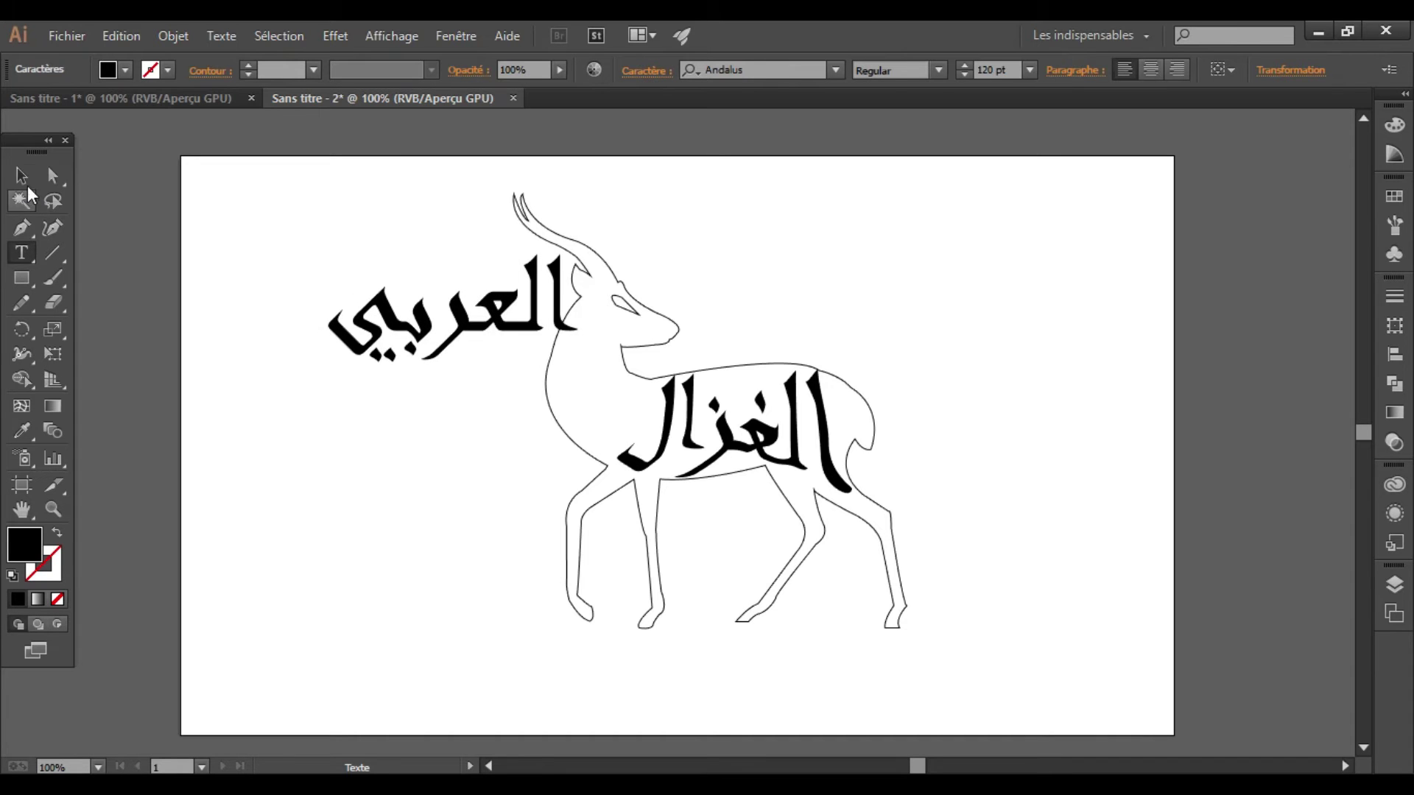
{"action": "key", "text": "Escape"}
Step: Rotate, shrink and move the word to run down along the gazelle's neck
{"action": "left_click_drag", "start_coordinate": [583, 223], "coordinate": [604, 319]}
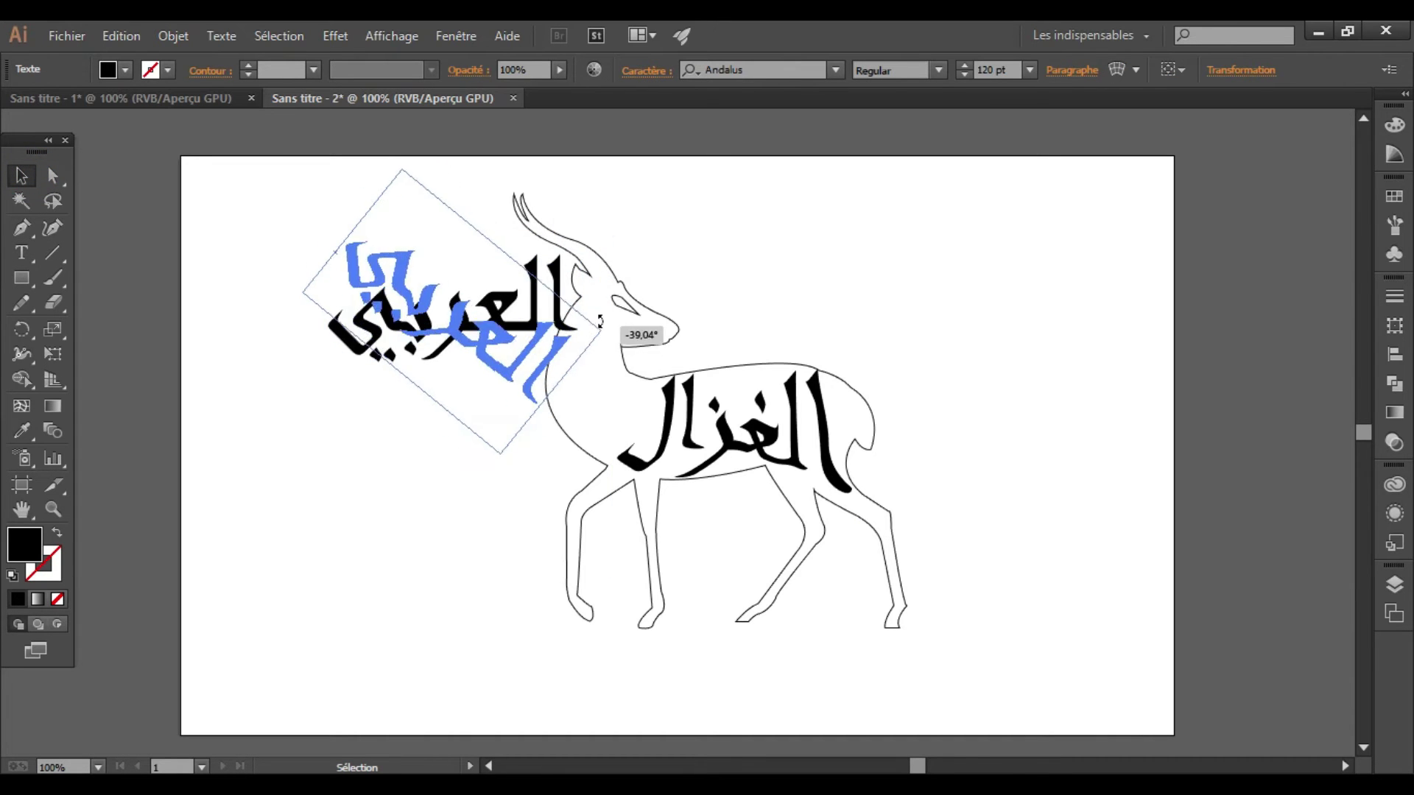
{"action": "left_click_drag", "start_coordinate": [473, 323], "coordinate": [413, 351]}
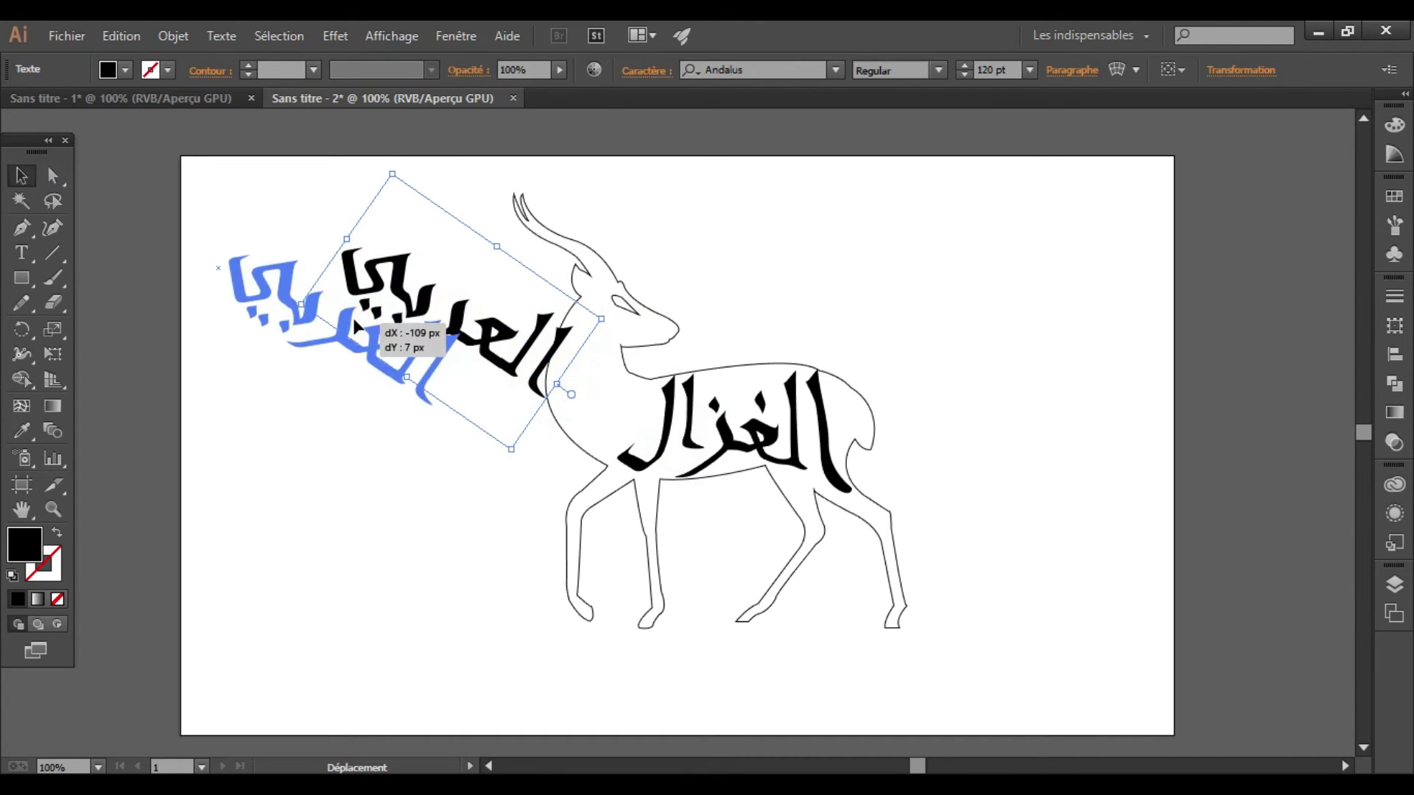
{"action": "left_click_drag", "start_coordinate": [453, 478], "coordinate": [431, 427]}
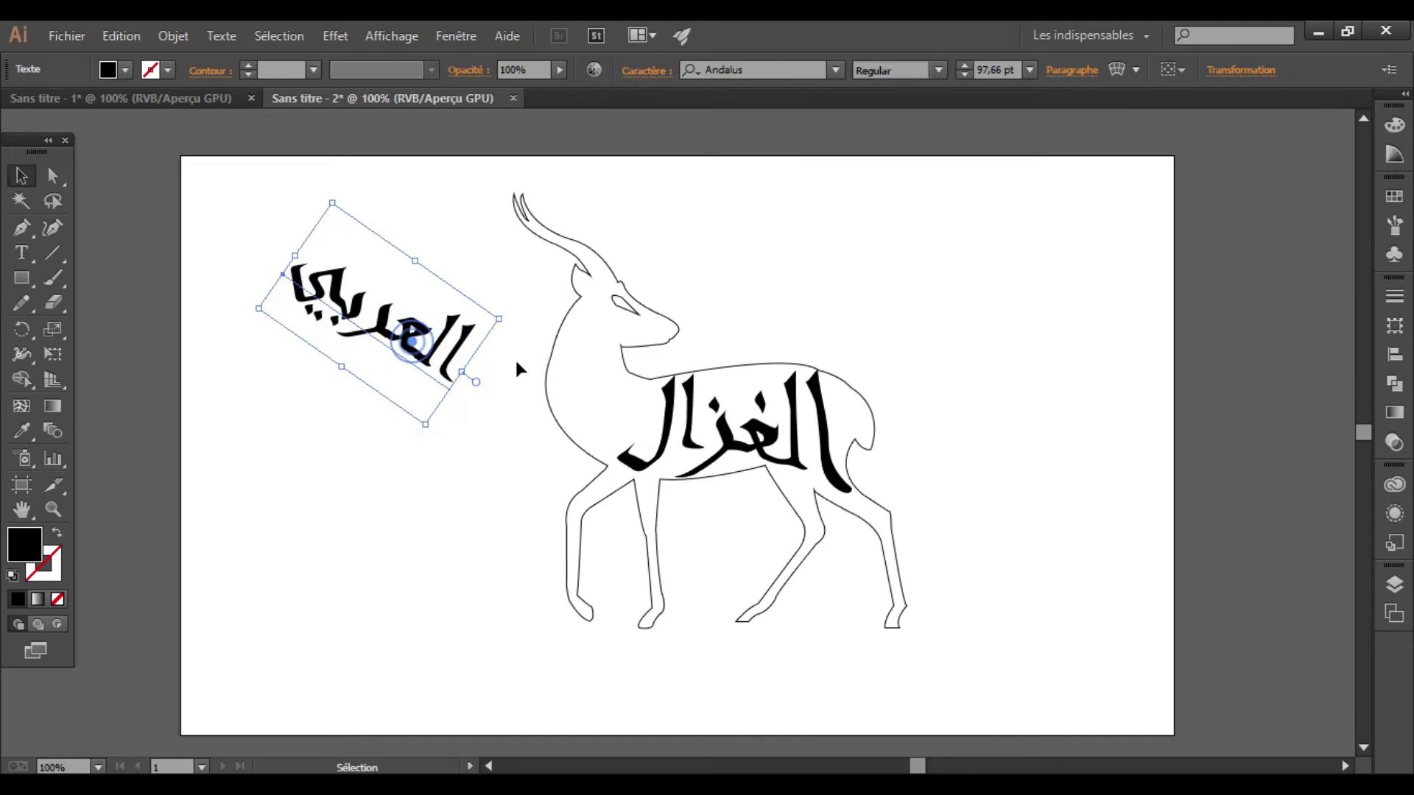
{"action": "left_click_drag", "start_coordinate": [398, 324], "coordinate": [591, 394]}
{"action": "left_click_drag", "start_coordinate": [527, 267], "coordinate": [618, 274]}
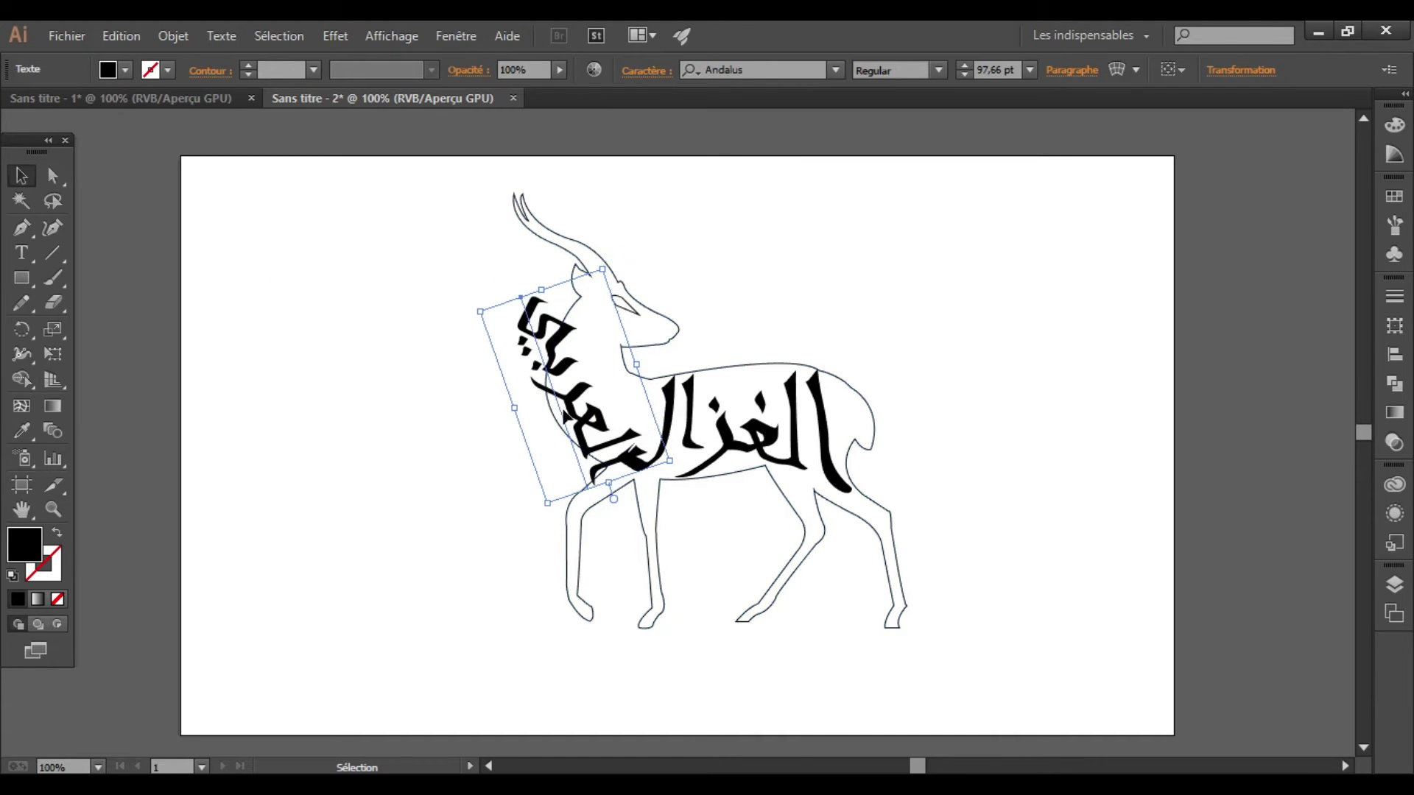
{"action": "left_click_drag", "start_coordinate": [581, 418], "coordinate": [608, 395]}
{"action": "left_click_drag", "start_coordinate": [568, 478], "coordinate": [572, 415]}
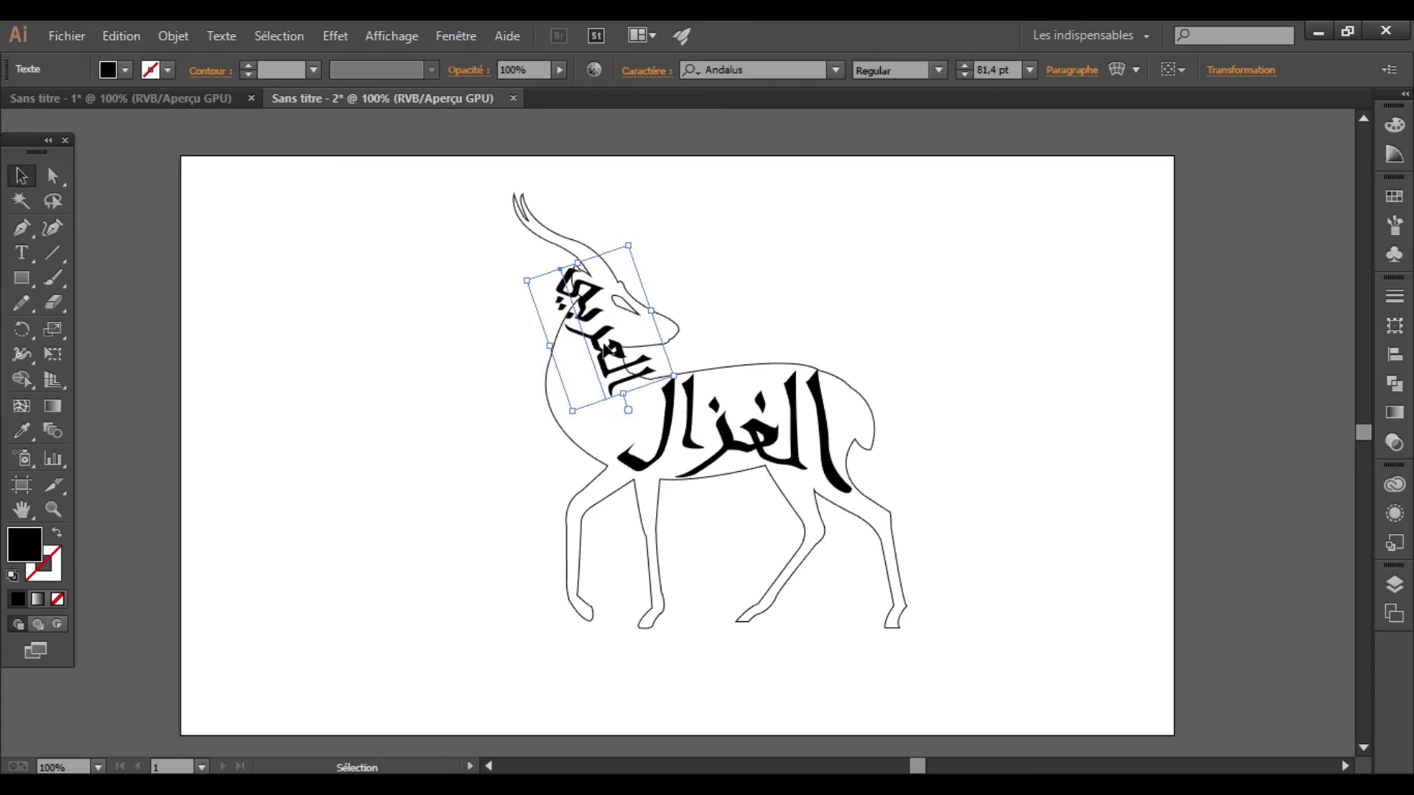
{"action": "left_click_drag", "start_coordinate": [573, 335], "coordinate": [602, 405]}
{"action": "left_click", "coordinate": [807, 480], "text": "shift"}
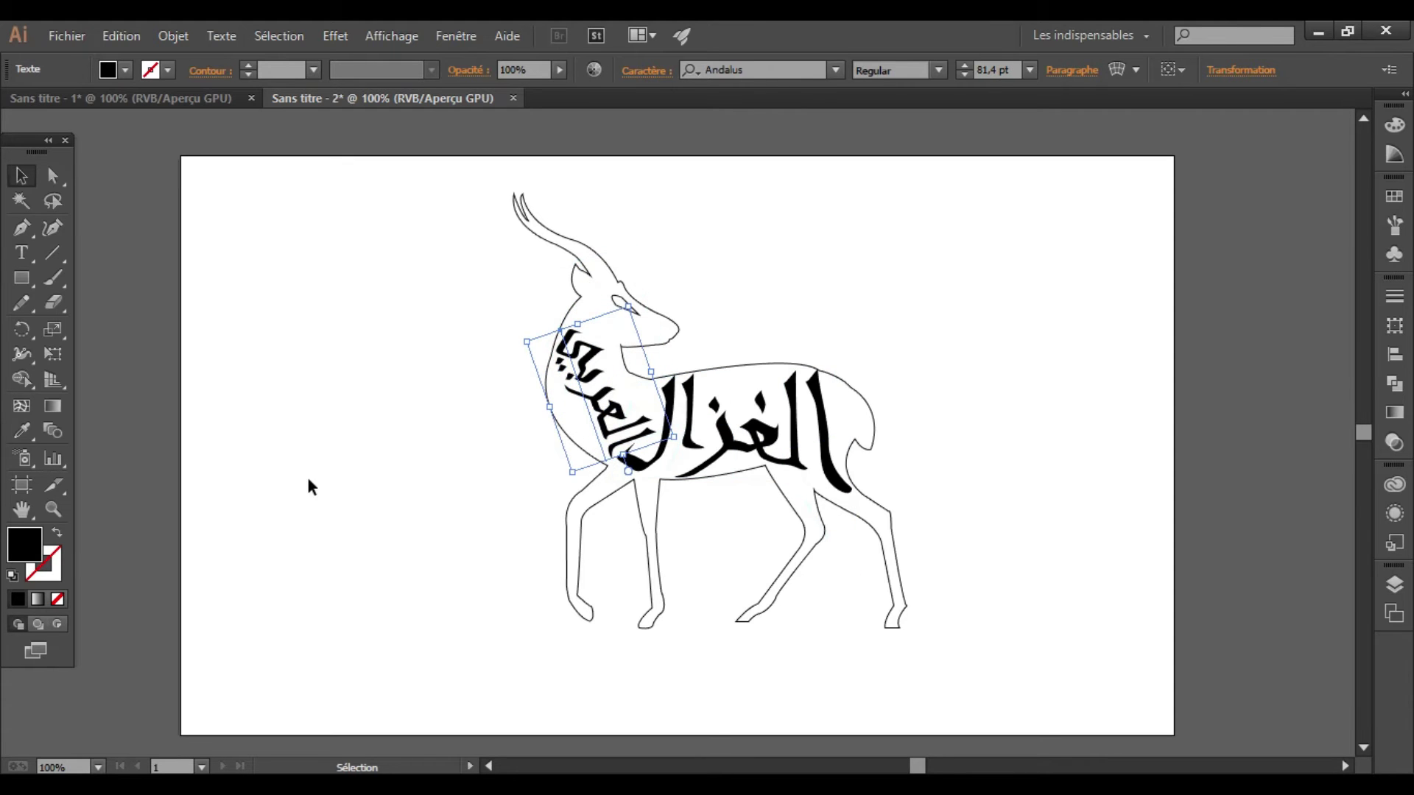
{"action": "left_click", "coordinate": [221, 37]}
{"action": "mouse_move", "coordinate": [255, 545]}
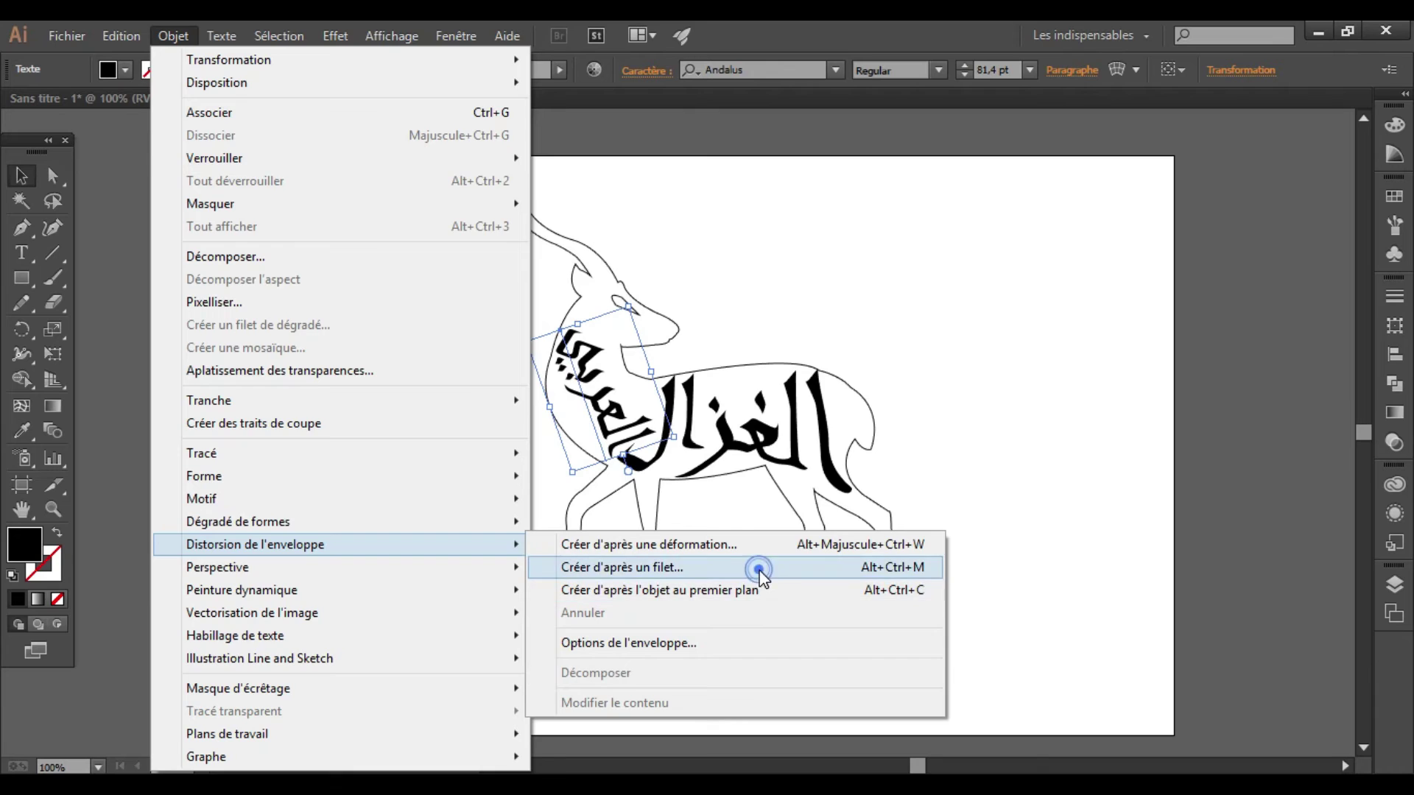
Step: Apply a 2-row, 4-column mesh envelope to العربي, undoing a first trial warp
{"action": "left_click", "coordinate": [759, 565]}
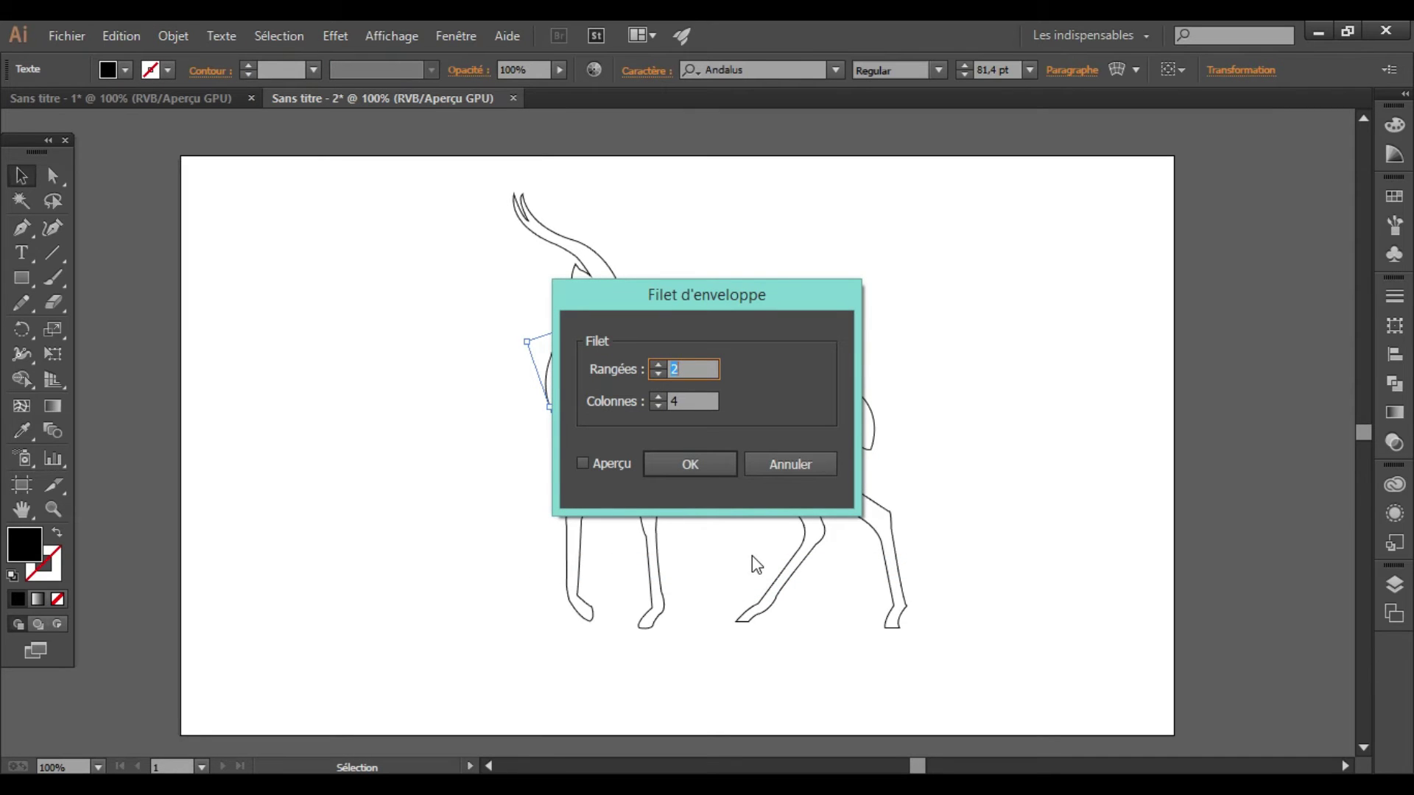
{"action": "left_click", "coordinate": [721, 464]}
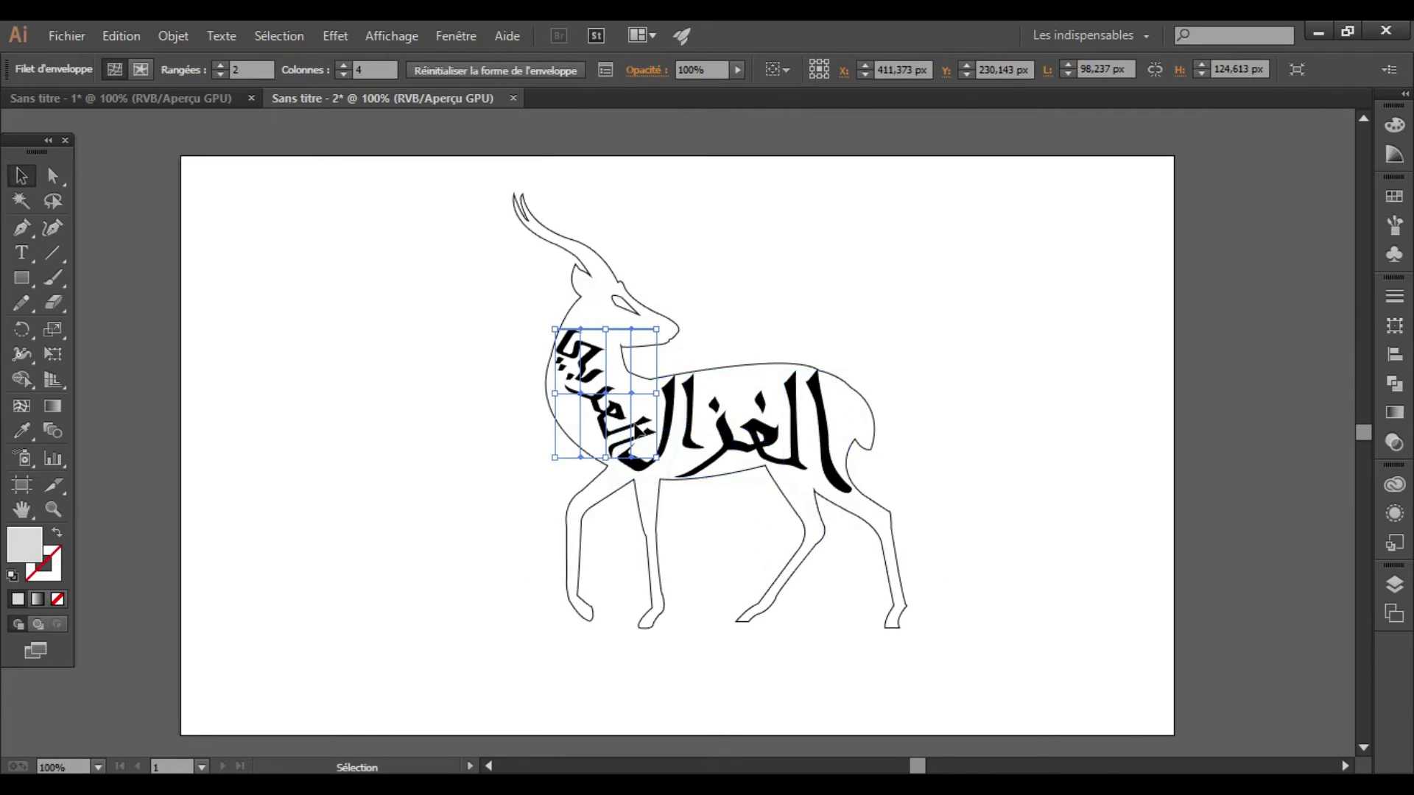
{"action": "mouse_move", "coordinate": [609, 330]}
{"action": "left_mouse_down"}
{"action": "mouse_move", "coordinate": [584, 301]}
{"action": "mouse_move", "coordinate": [586, 315]}
{"action": "left_mouse_up"}
{"action": "left_click", "coordinate": [52, 176]}
{"action": "mouse_move", "coordinate": [598, 393]}
{"action": "left_mouse_down"}
{"action": "mouse_move", "coordinate": [575, 418]}
{"action": "mouse_move", "coordinate": [544, 403]}
{"action": "left_mouse_up"}
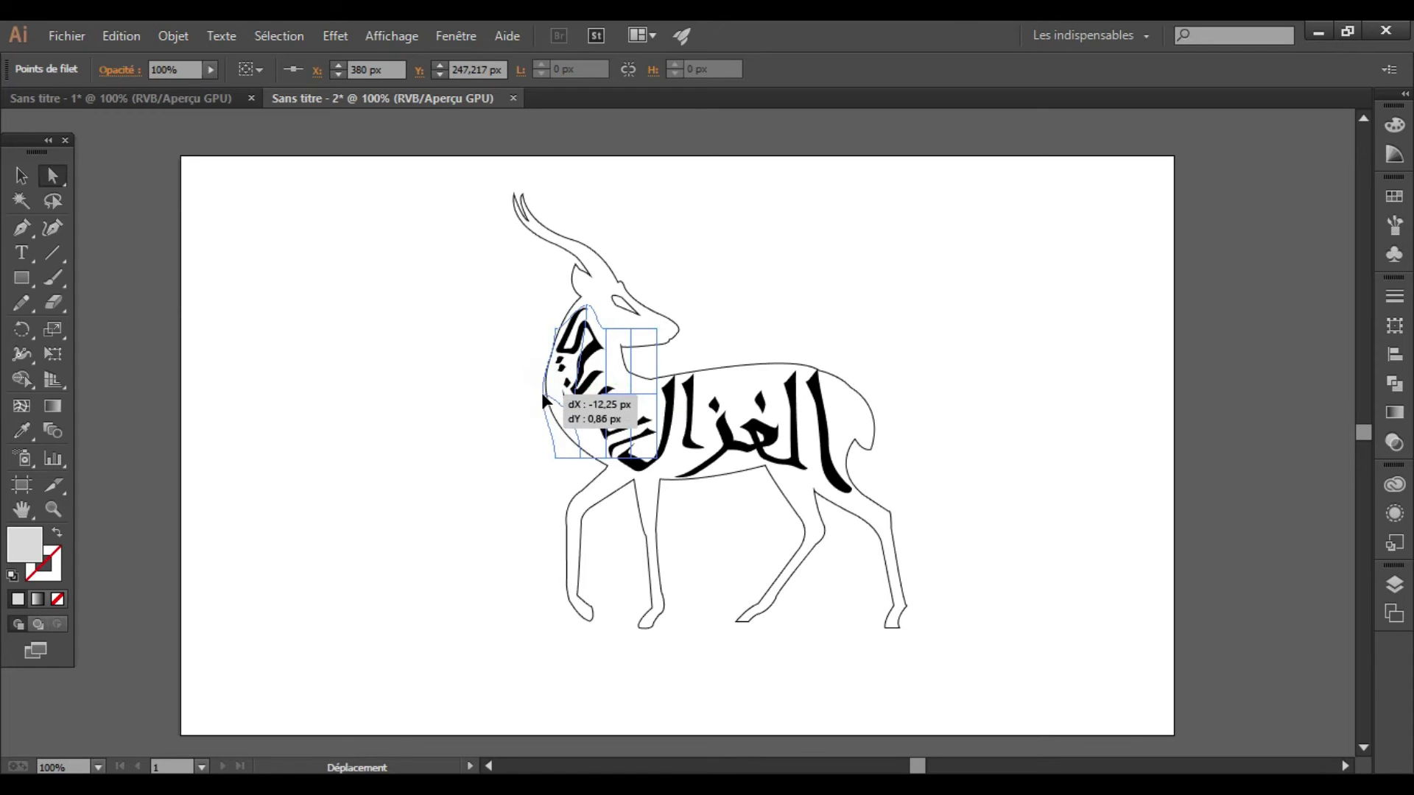
{"action": "key", "text": "ctrl+w"}
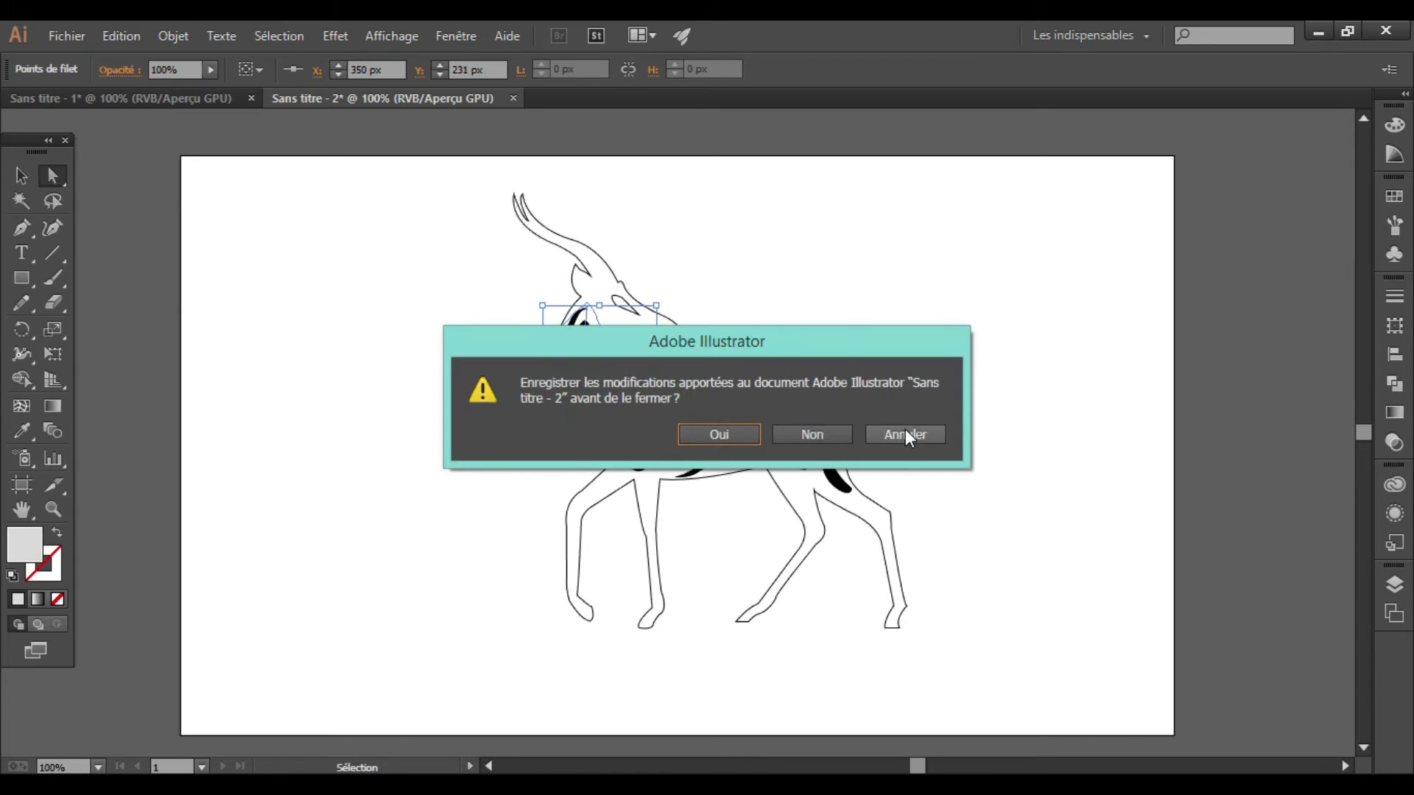
{"action": "left_click", "coordinate": [905, 429]}
{"action": "key", "text": "ctrl+z"}
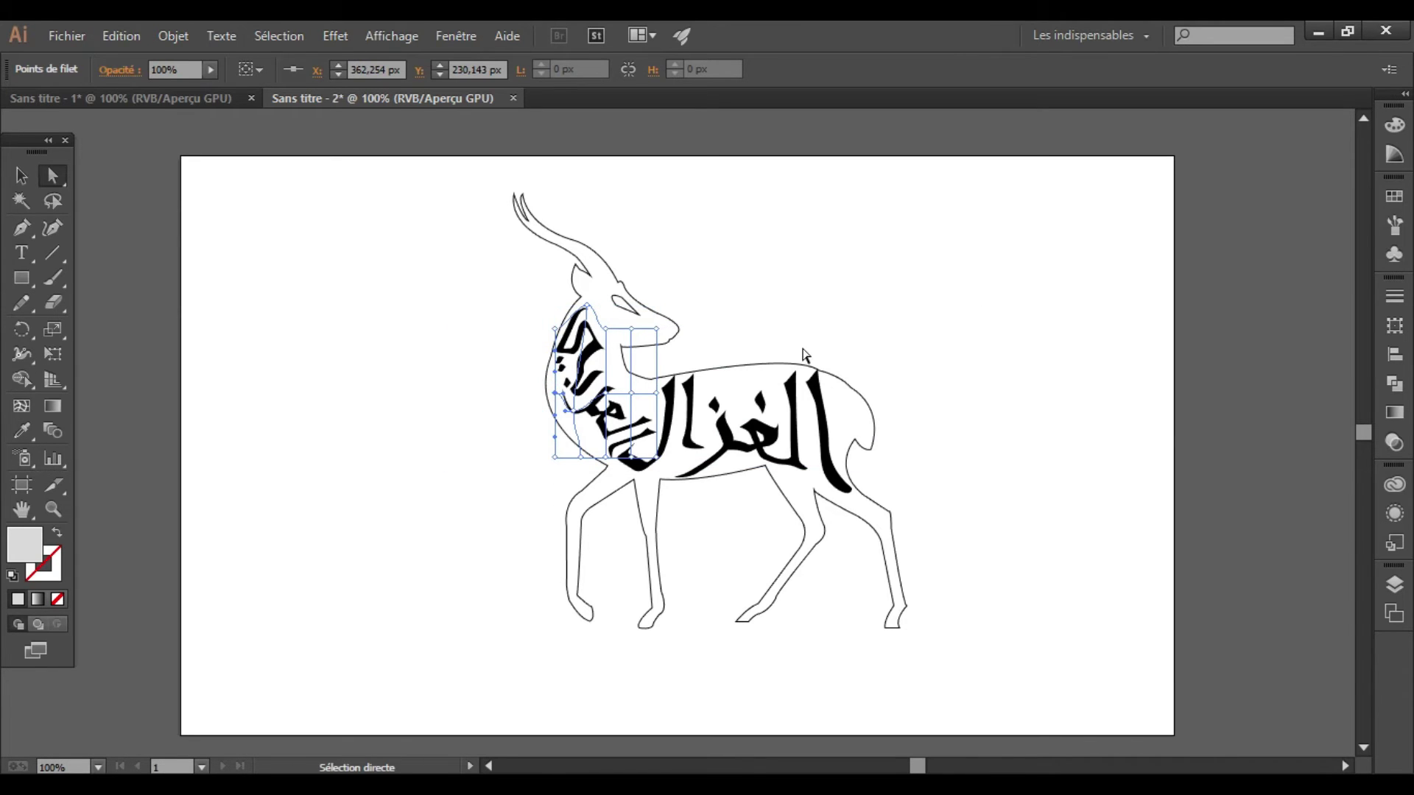
{"action": "key", "text": "ctrl+z"}
Step: Drag the word's mesh points so it curves along the gazelle's neck
{"action": "mouse_move", "coordinate": [626, 398]}
{"action": "left_mouse_down"}
{"action": "mouse_move", "coordinate": [596, 400]}
{"action": "mouse_move", "coordinate": [641, 394]}
{"action": "left_mouse_up"}
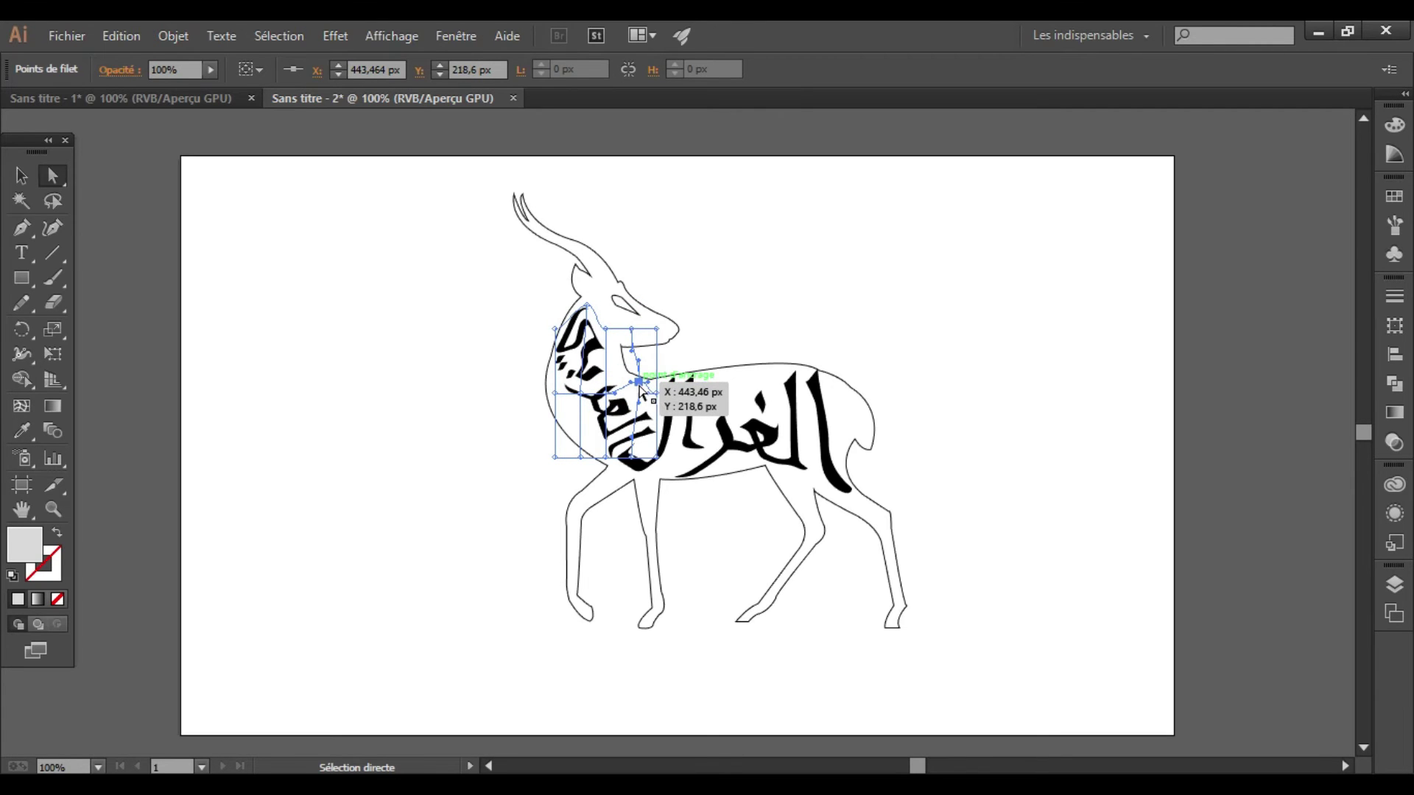
{"action": "left_click_drag", "start_coordinate": [615, 458], "coordinate": [610, 479]}
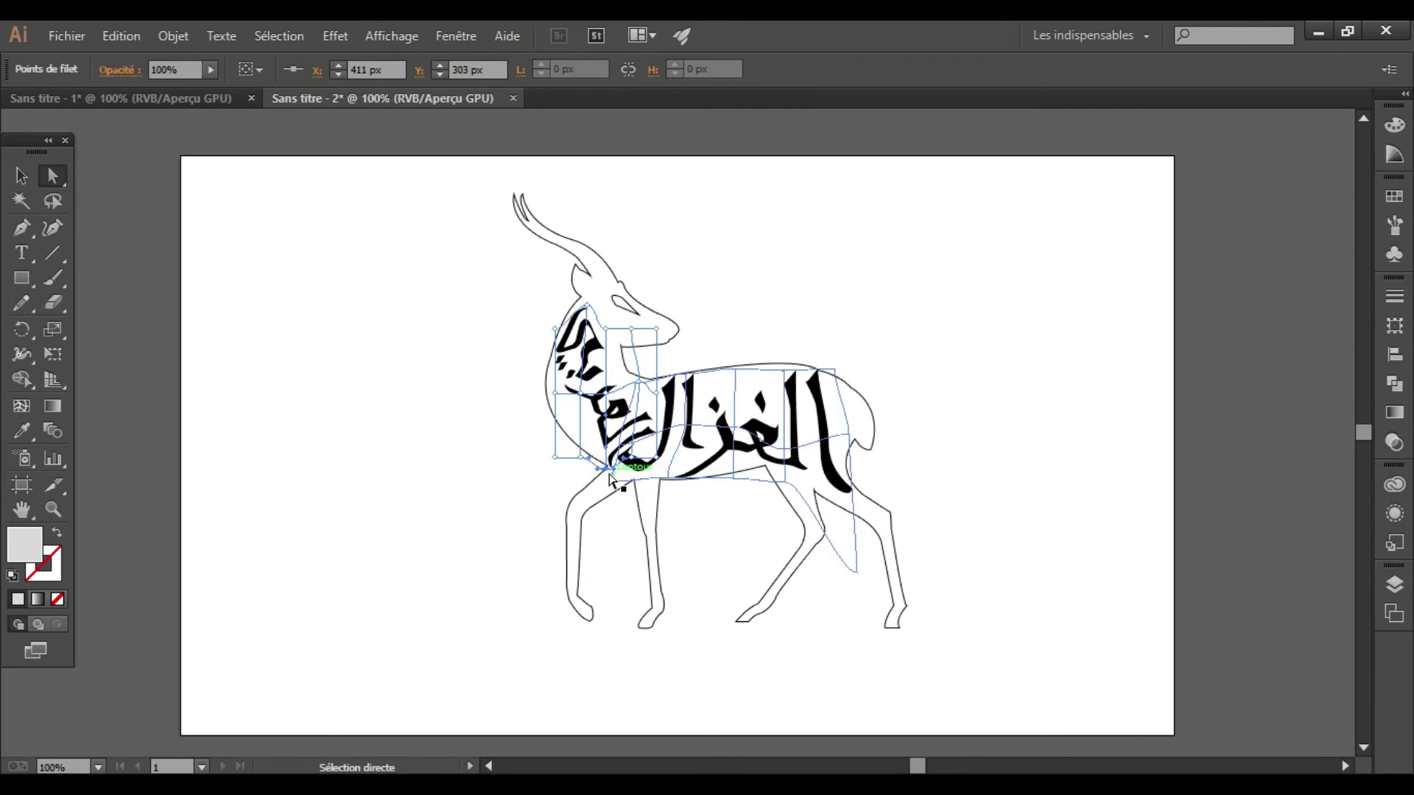
{"action": "left_click_drag", "start_coordinate": [605, 412], "coordinate": [568, 405]}
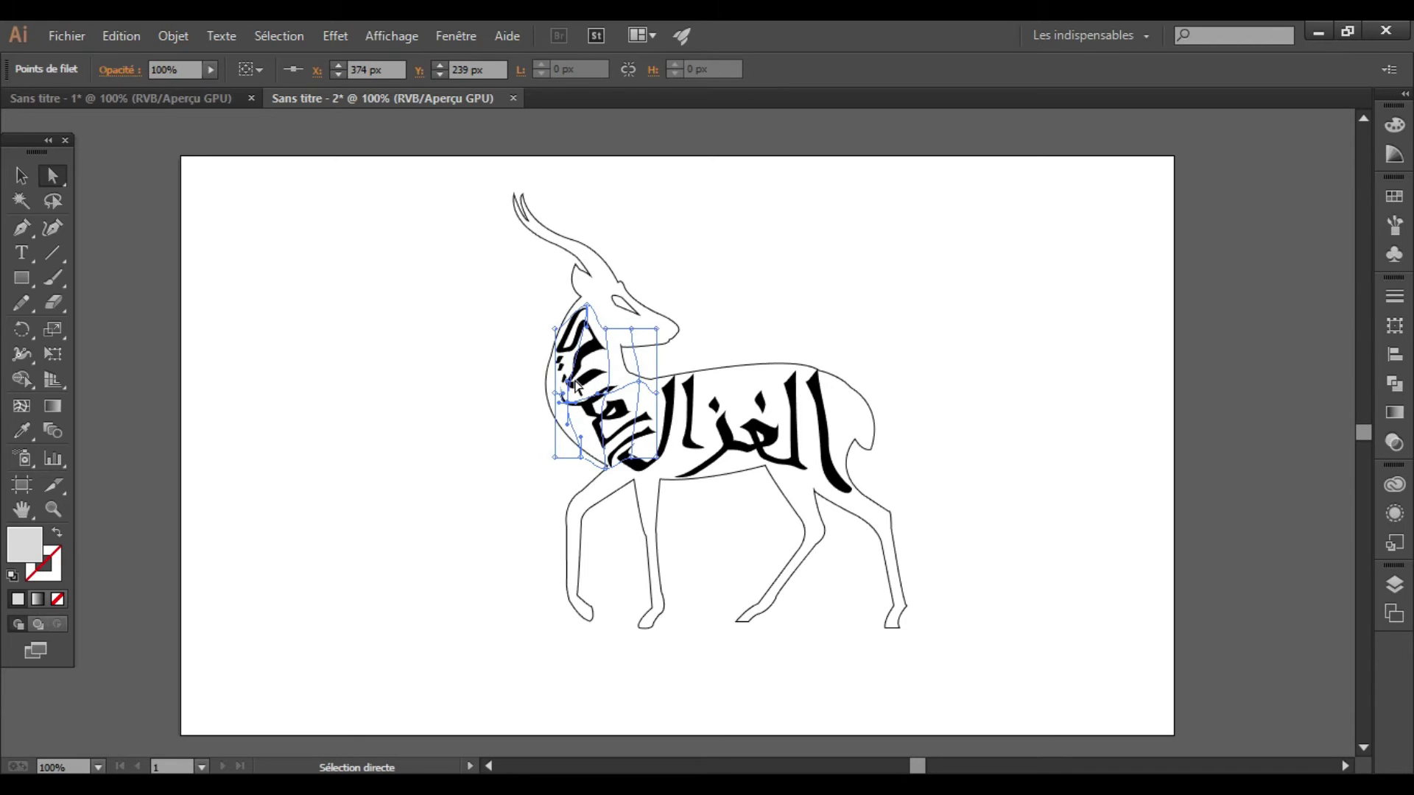
{"action": "mouse_move", "coordinate": [605, 391]}
{"action": "left_mouse_down"}
{"action": "mouse_move", "coordinate": [612, 316]}
{"action": "mouse_move", "coordinate": [587, 293]}
{"action": "left_mouse_up"}
{"action": "left_click_drag", "start_coordinate": [575, 397], "coordinate": [581, 409]}
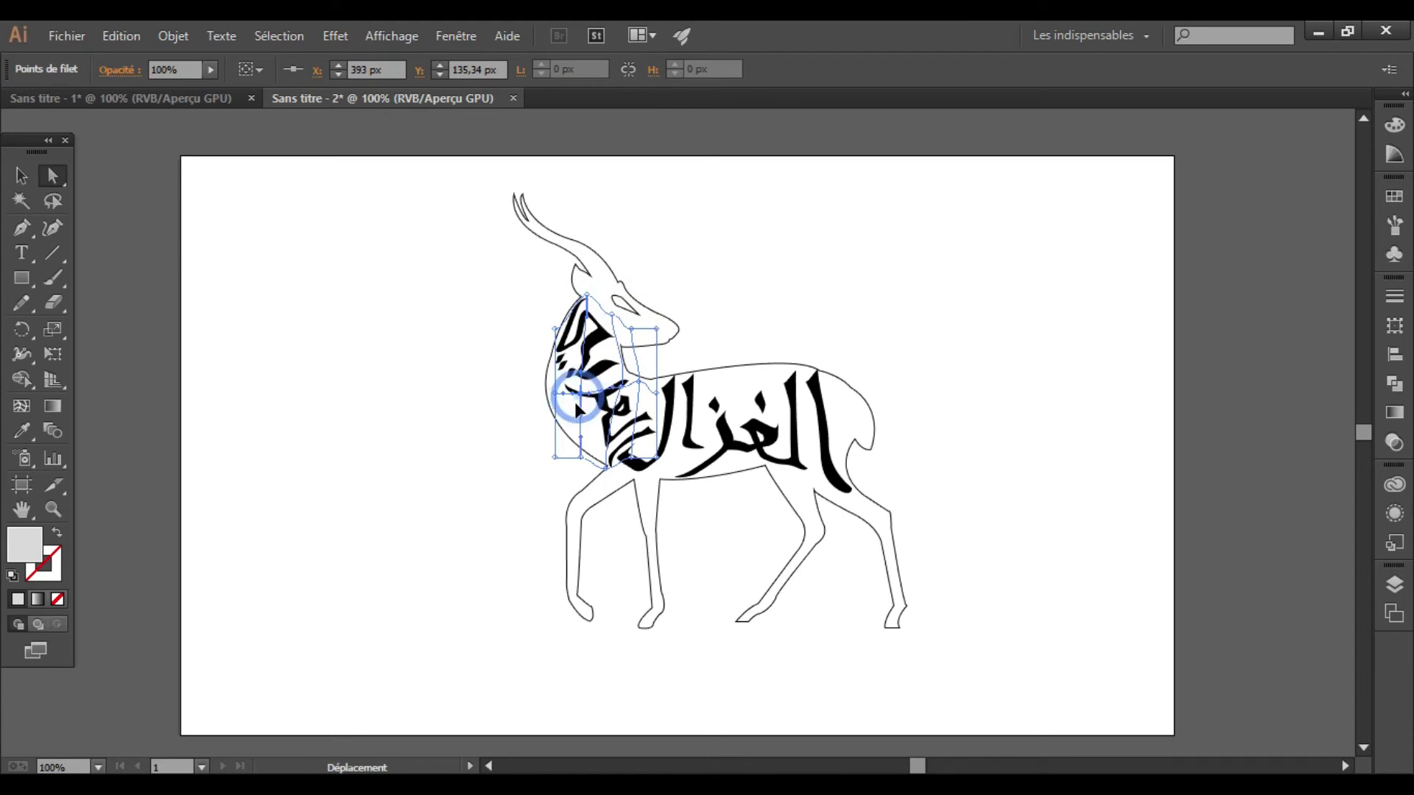
{"action": "left_click", "coordinate": [505, 489]}
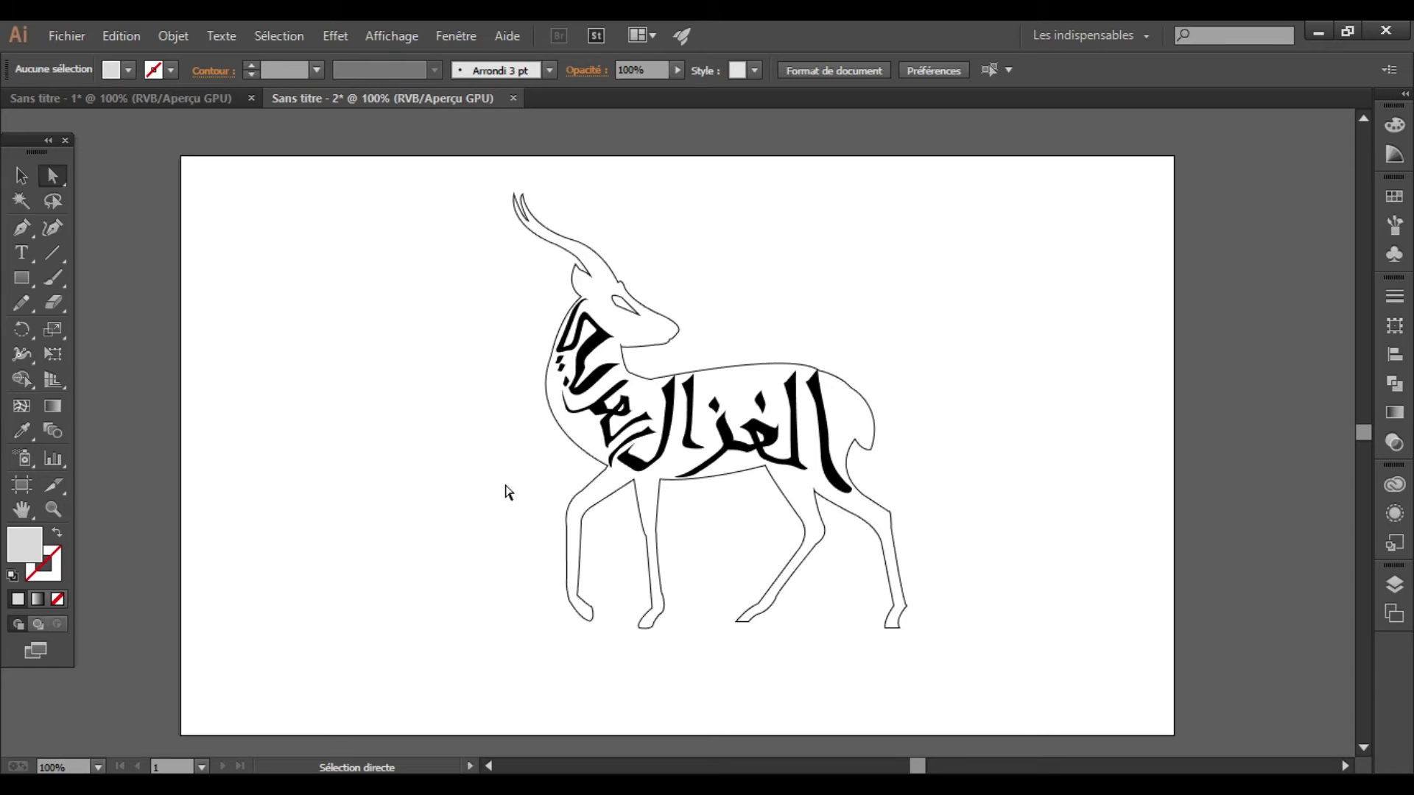
Step: Select the body calligraphy and copy the gold texture from Paint
{"action": "left_click", "coordinate": [795, 442]}
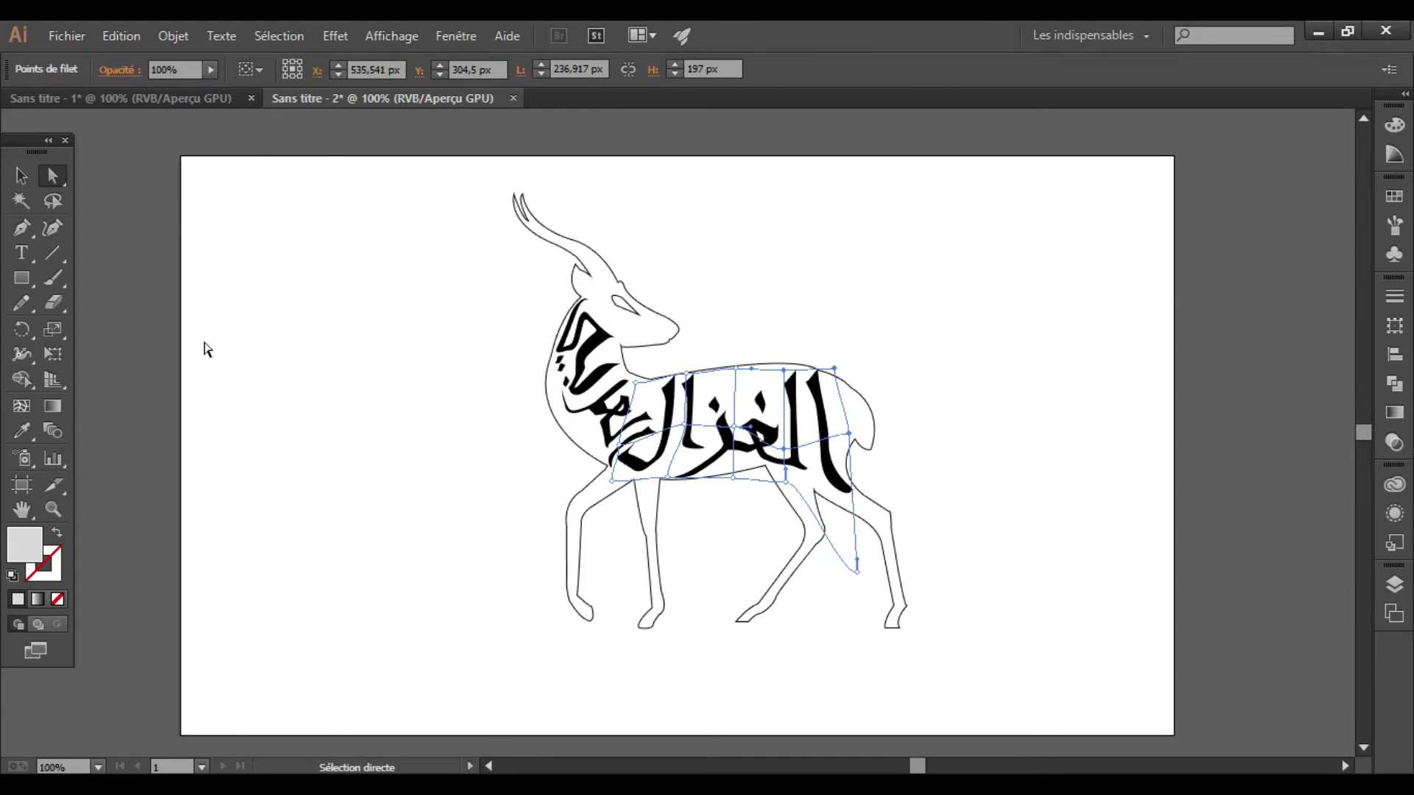
{"action": "left_click", "coordinate": [1317, 32]}
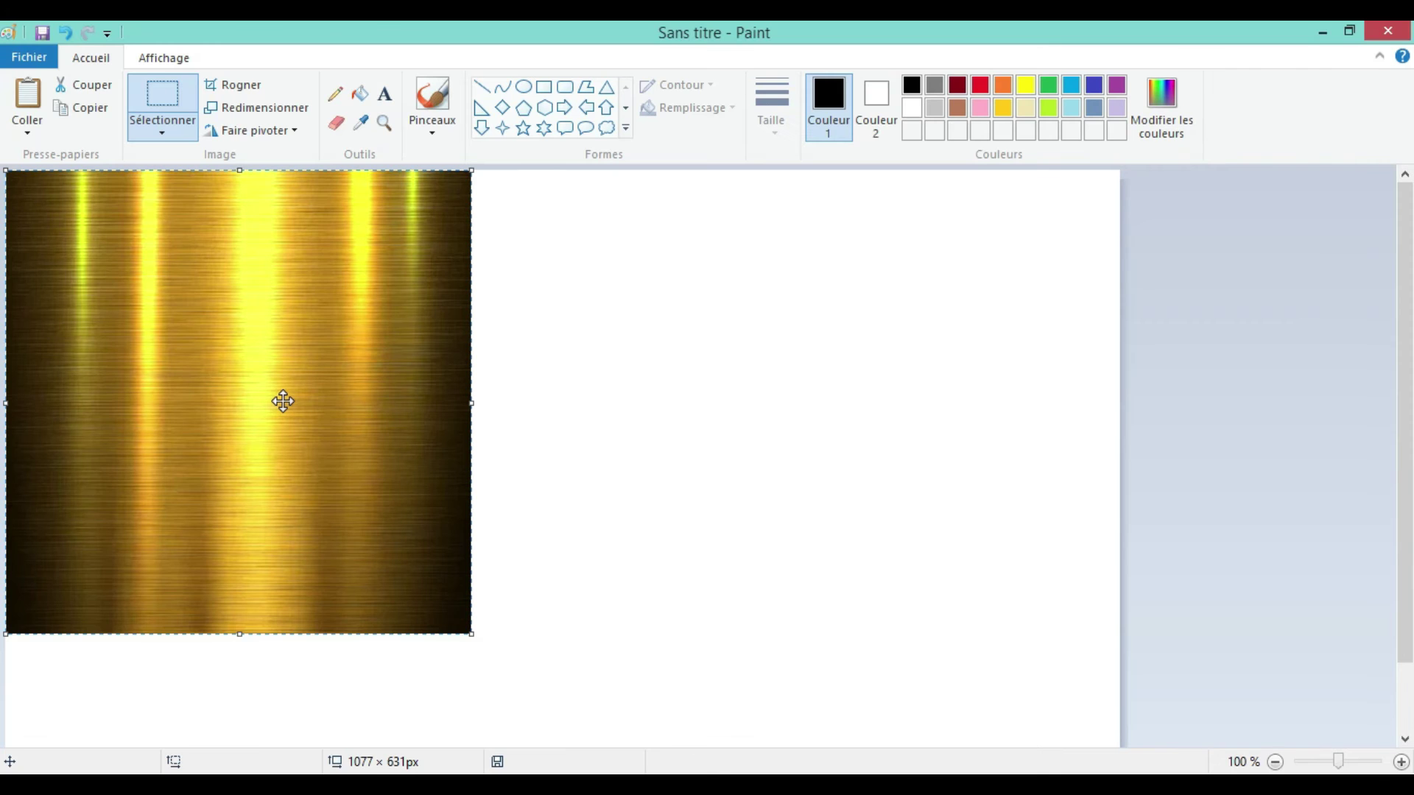
{"action": "left_click", "coordinate": [680, 784]}
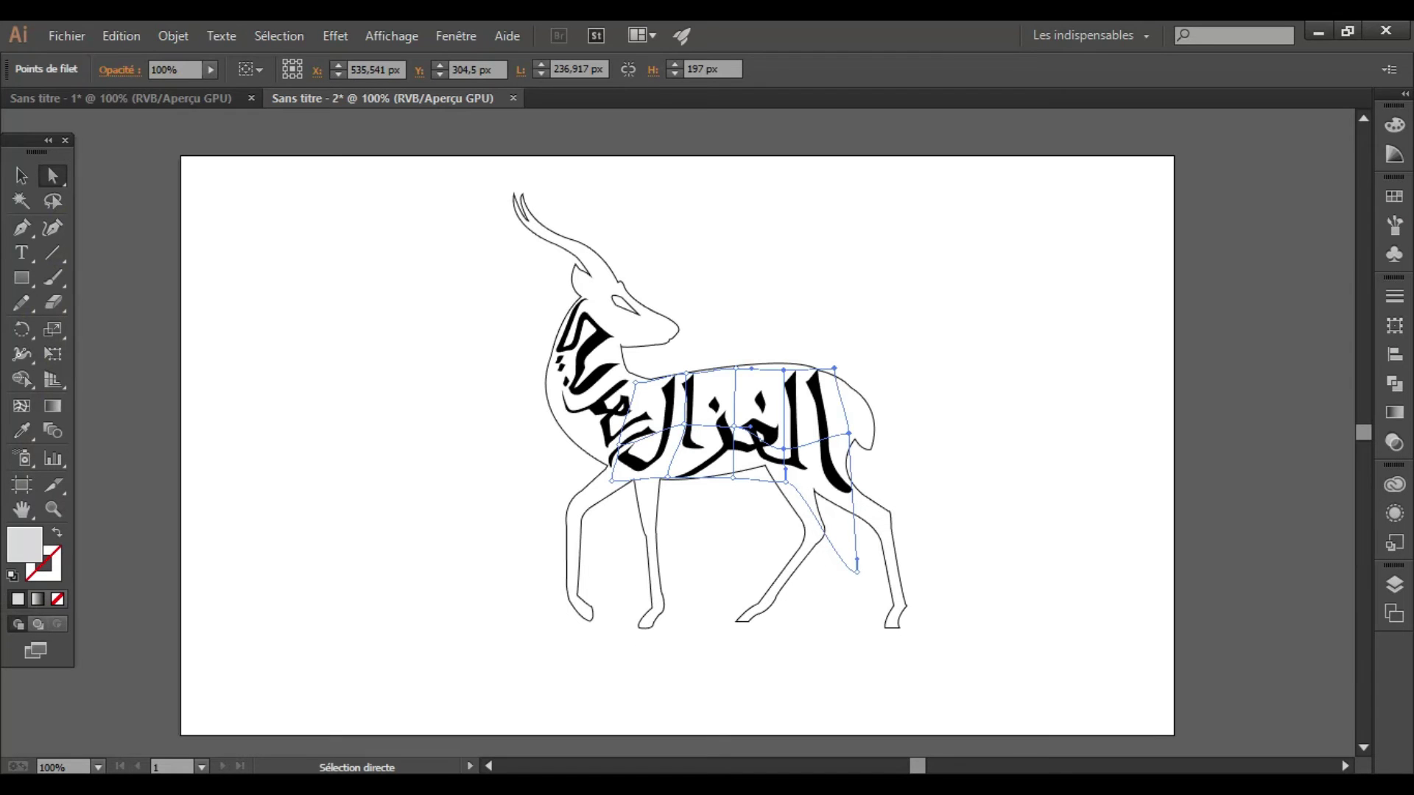
Step: Paste the gold brushed-metal texture, save it as a new symbol, and delete it from the artboard
{"action": "left_click", "coordinate": [1057, 236]}
{"action": "key", "text": "ctrl+v"}
{"action": "left_click_drag", "start_coordinate": [730, 374], "coordinate": [1014, 319]}
{"action": "left_click", "coordinate": [1400, 234]}
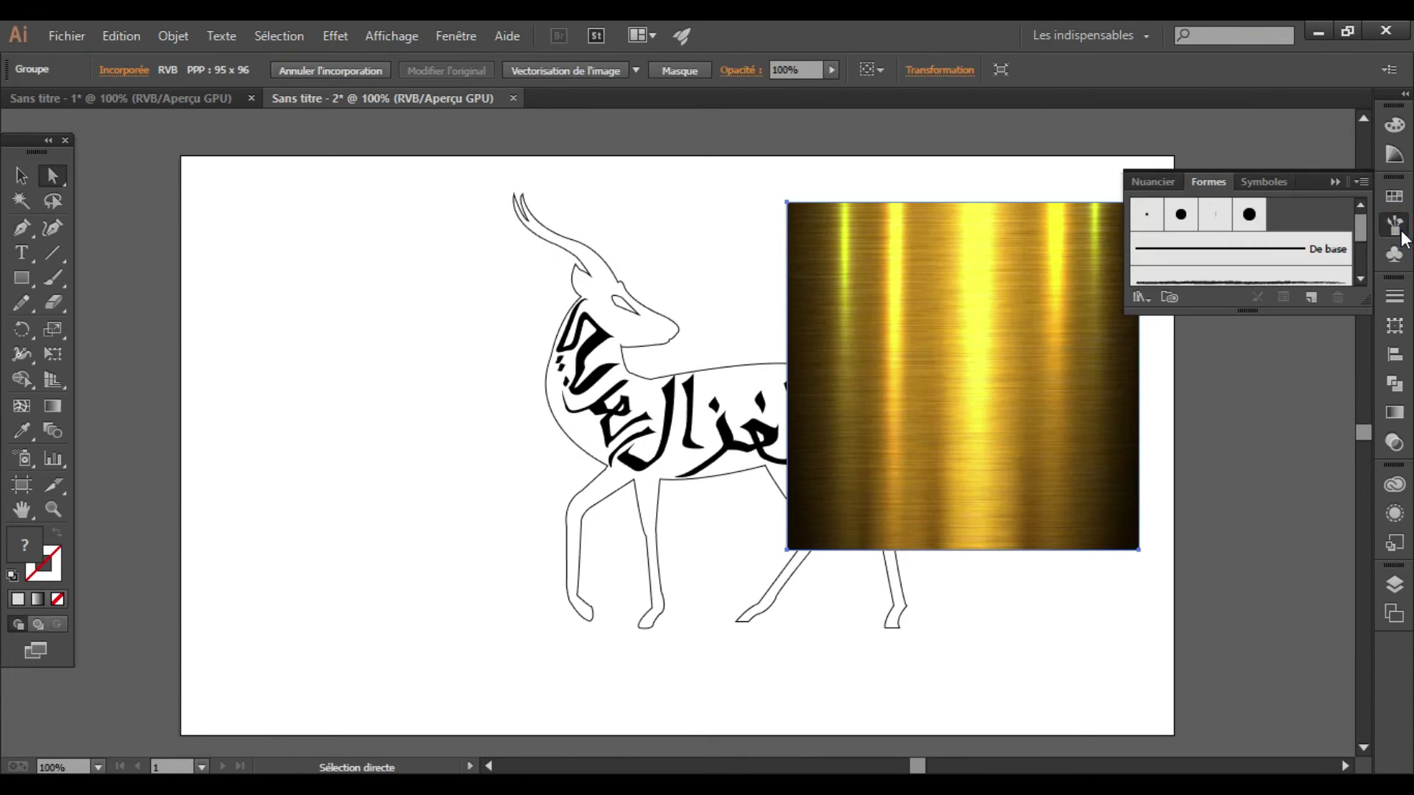
{"action": "left_click", "coordinate": [1281, 184]}
{"action": "left_click_drag", "start_coordinate": [871, 493], "coordinate": [1218, 265]}
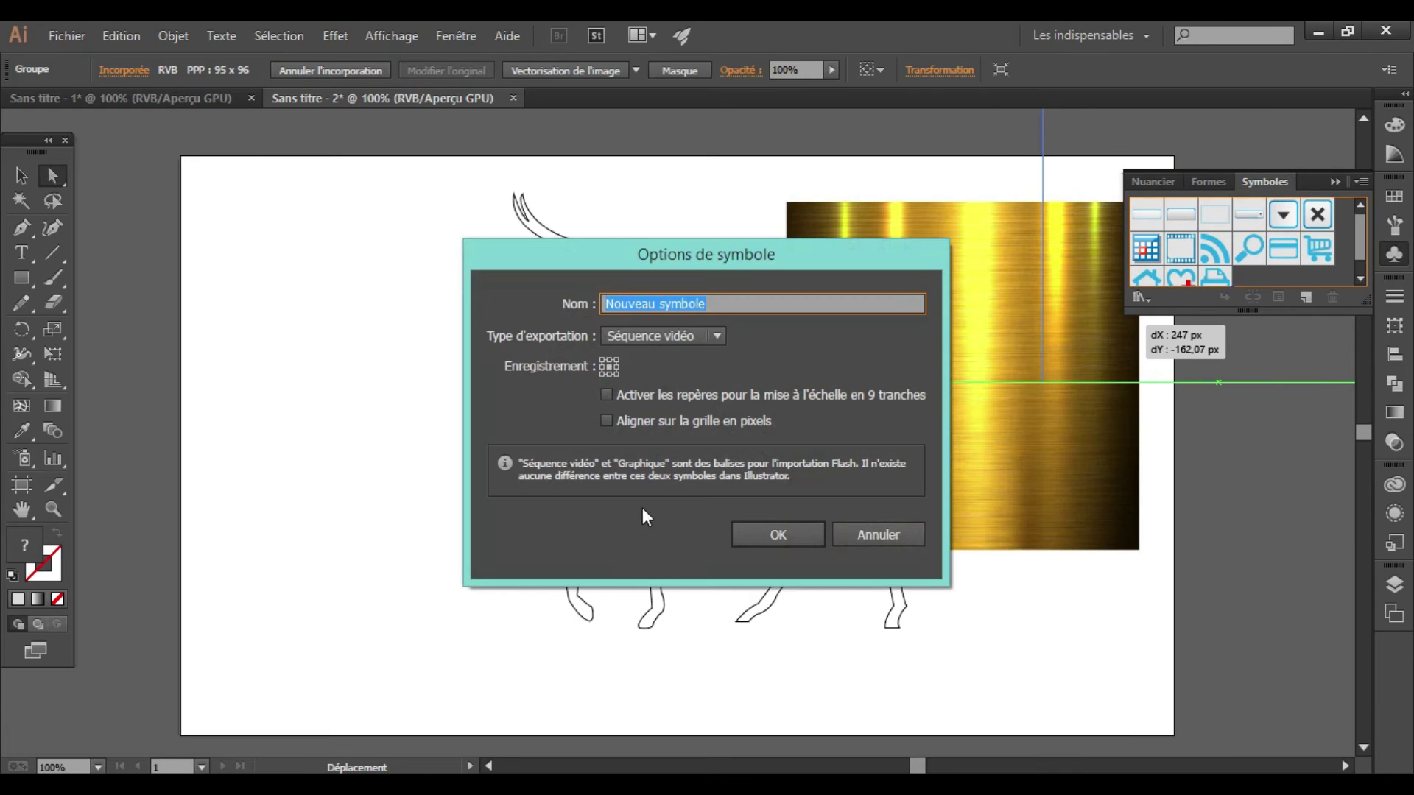
{"action": "left_click", "coordinate": [766, 536]}
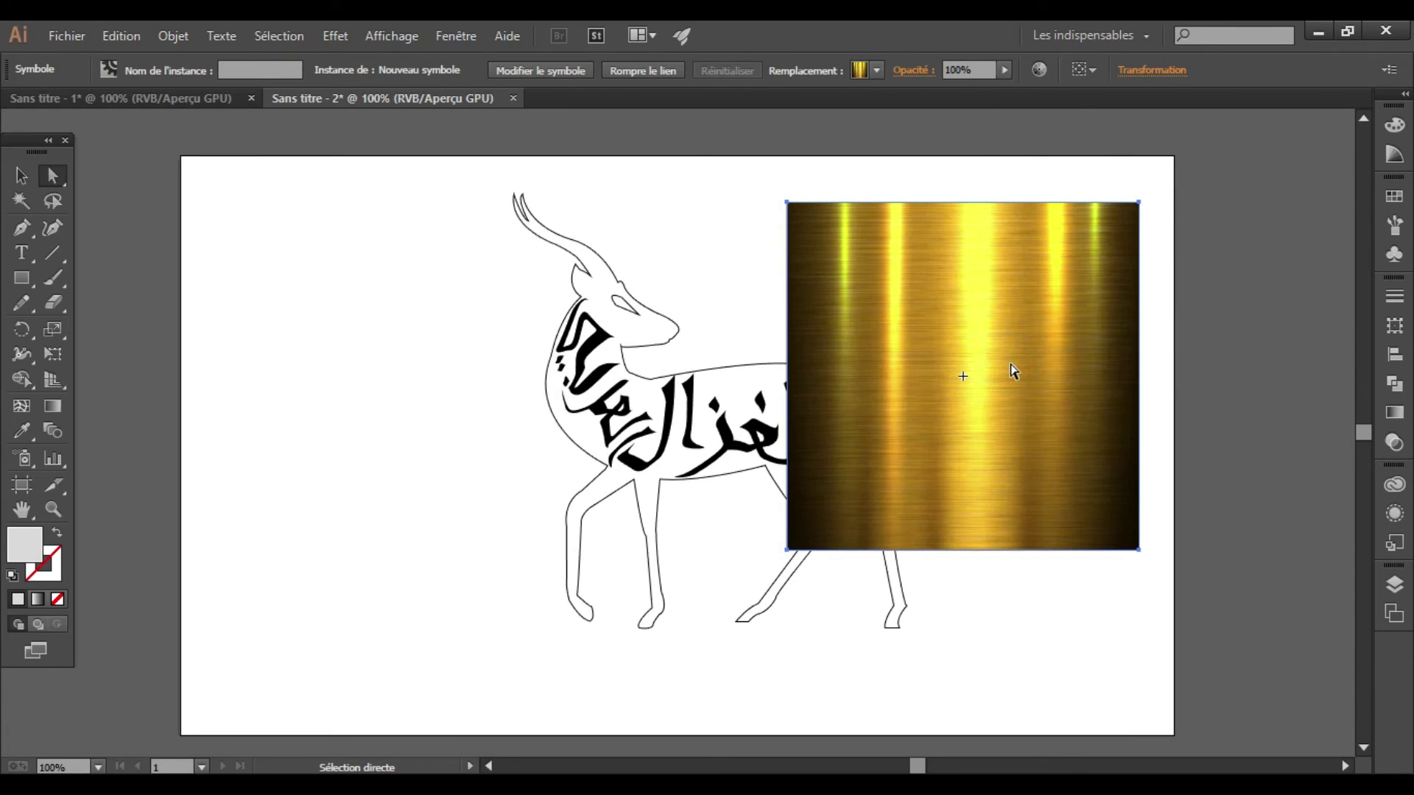
{"action": "key", "text": "Delete"}
{"action": "left_click", "coordinate": [21, 175]}
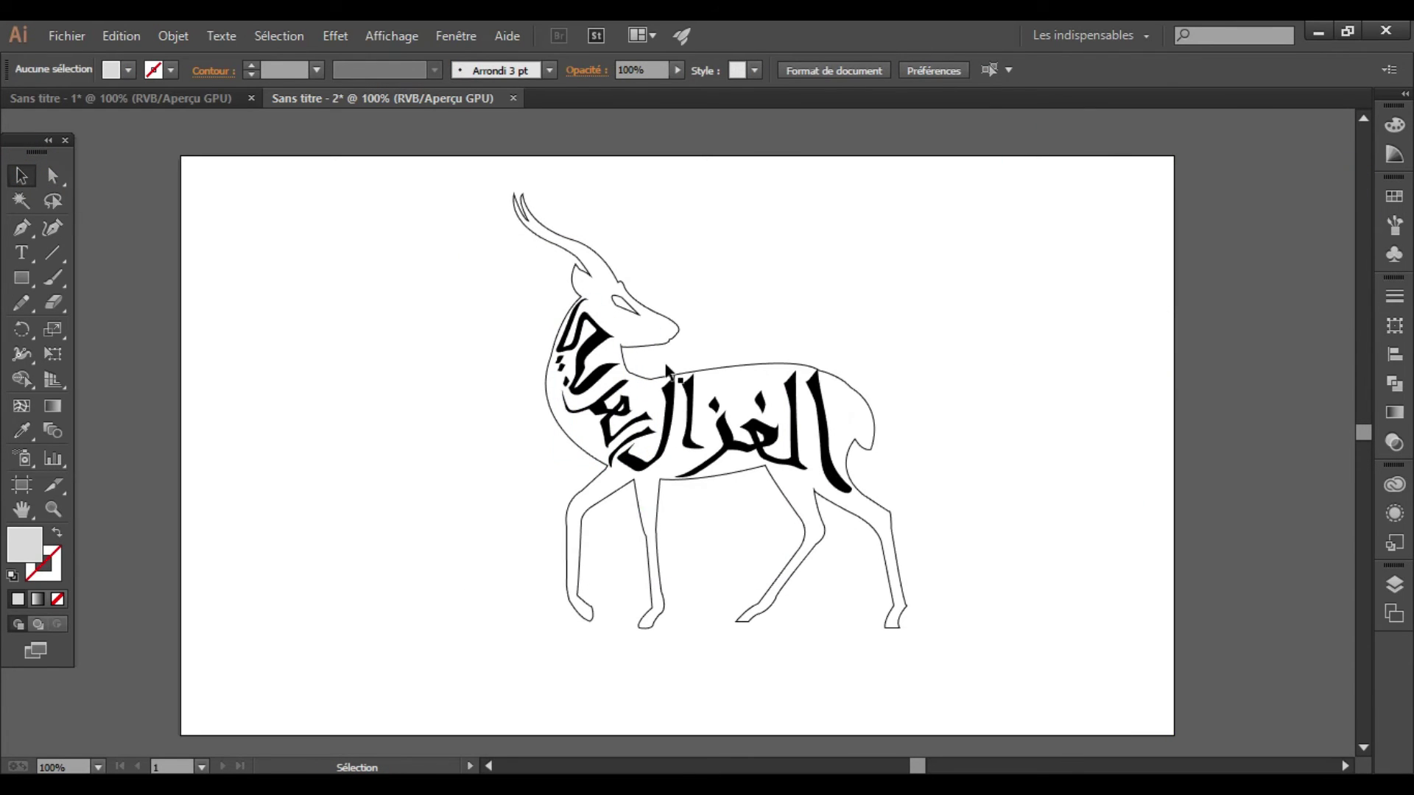
{"action": "left_click", "coordinate": [667, 371]}
Step: Apply a 3D Extrude & Bevel effect to the body calligraphy with position set to Front (Avant)
{"action": "left_click", "coordinate": [340, 37]}
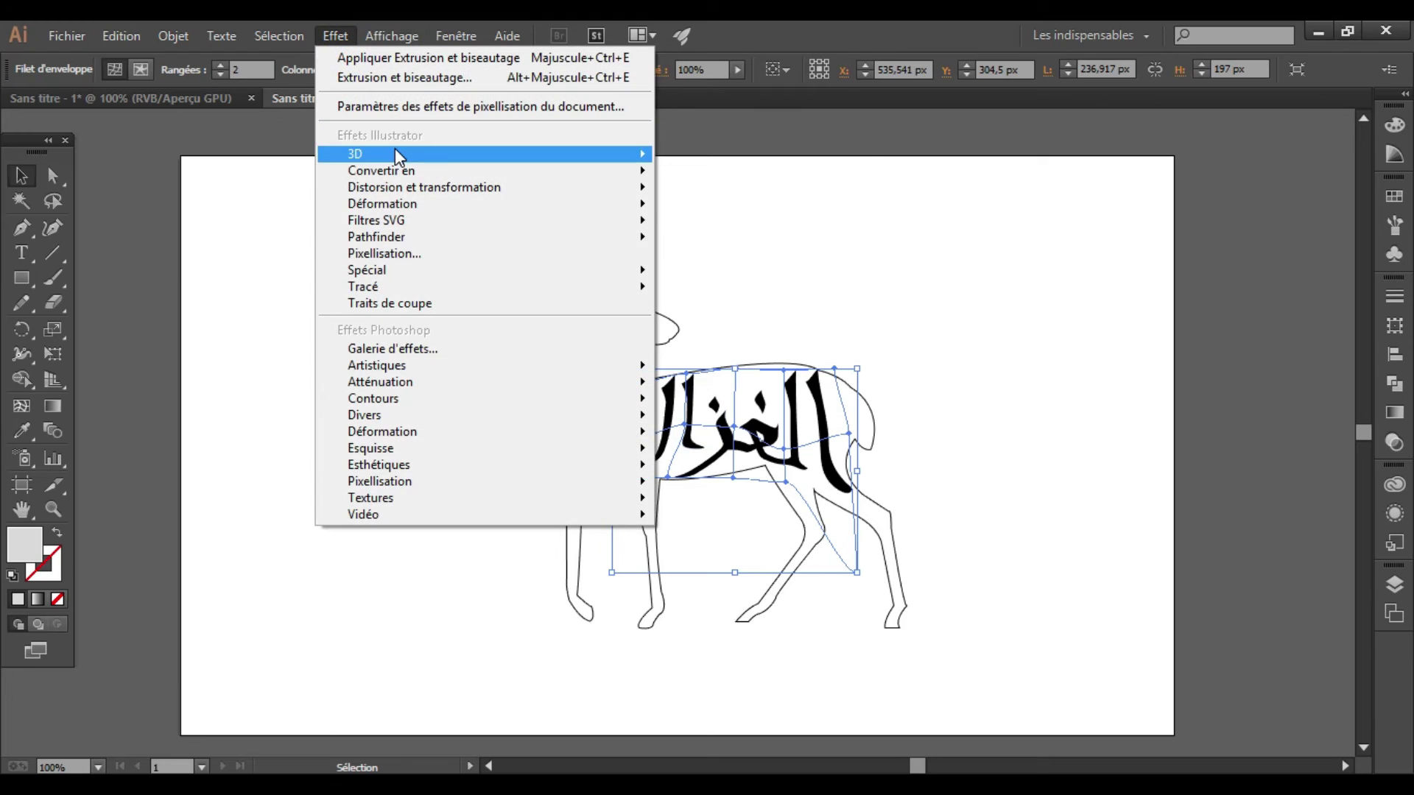
{"action": "mouse_move", "coordinate": [356, 153]}
{"action": "left_click", "coordinate": [696, 154]}
{"action": "left_click", "coordinate": [1122, 147]}
{"action": "left_click", "coordinate": [1031, 192]}
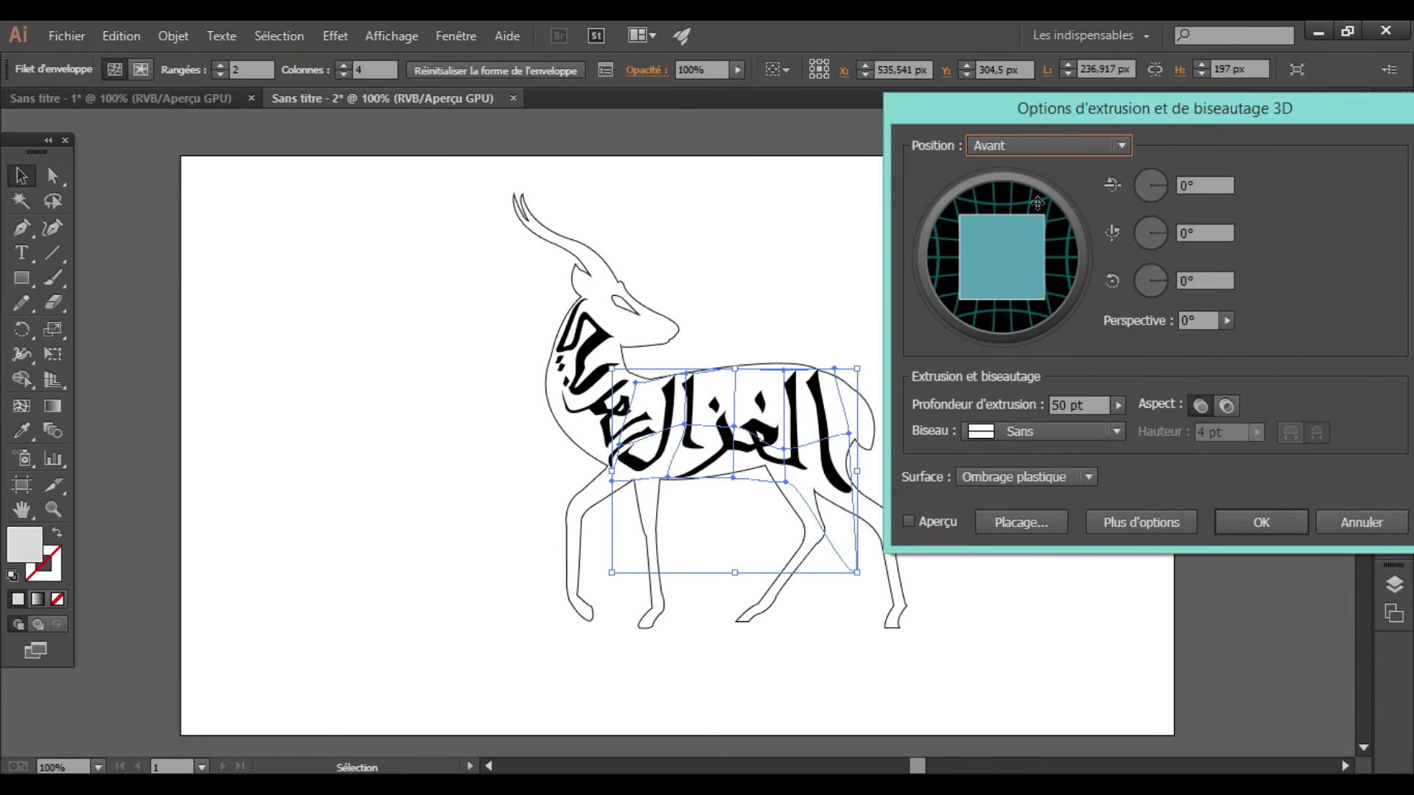
Step: In Map Art with preview on, map the gold symbol 'Nouveau symbole', scaled to fit, onto the first two faces
{"action": "left_click", "coordinate": [999, 526]}
{"action": "left_click", "coordinate": [909, 514]}
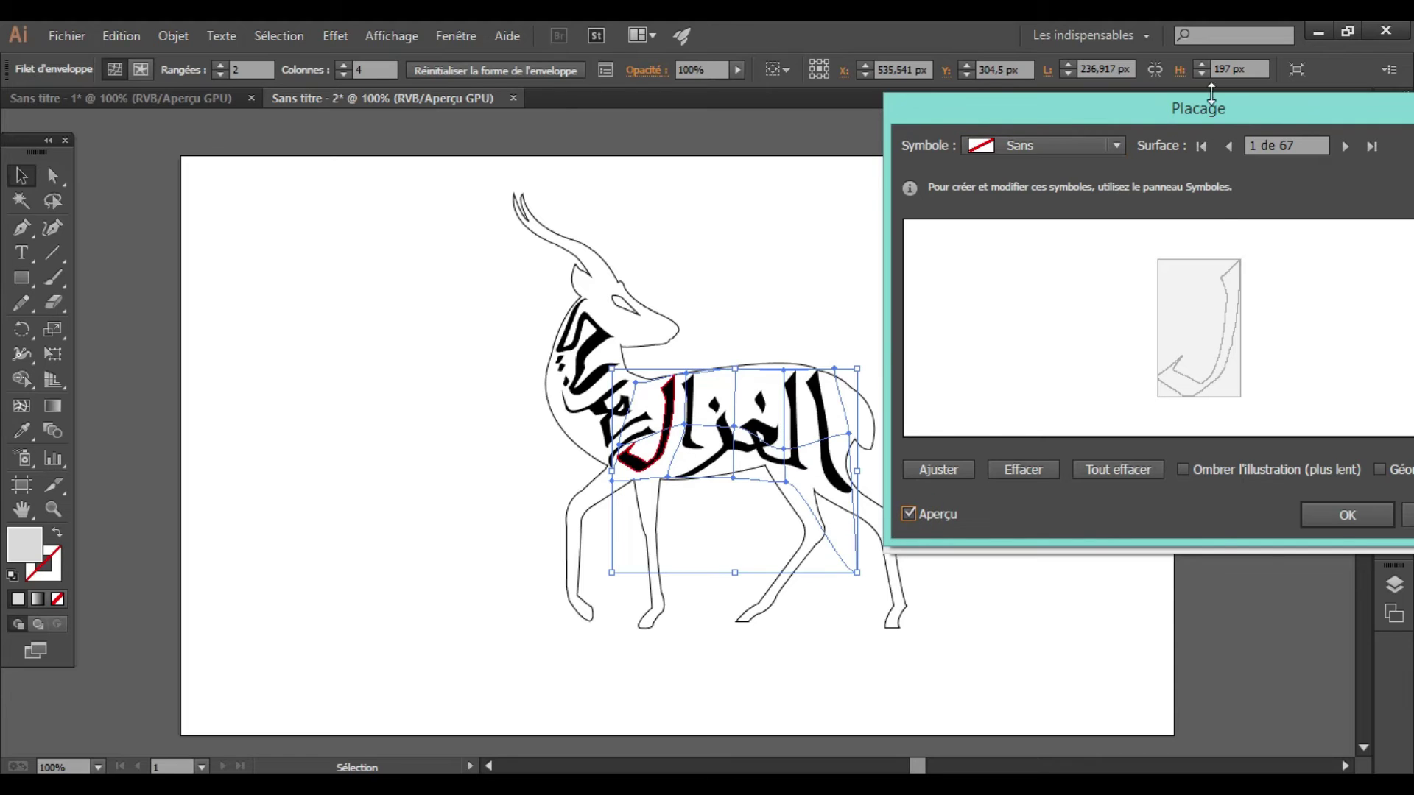
{"action": "left_click", "coordinate": [1121, 145]}
{"action": "left_click", "coordinate": [1027, 522]}
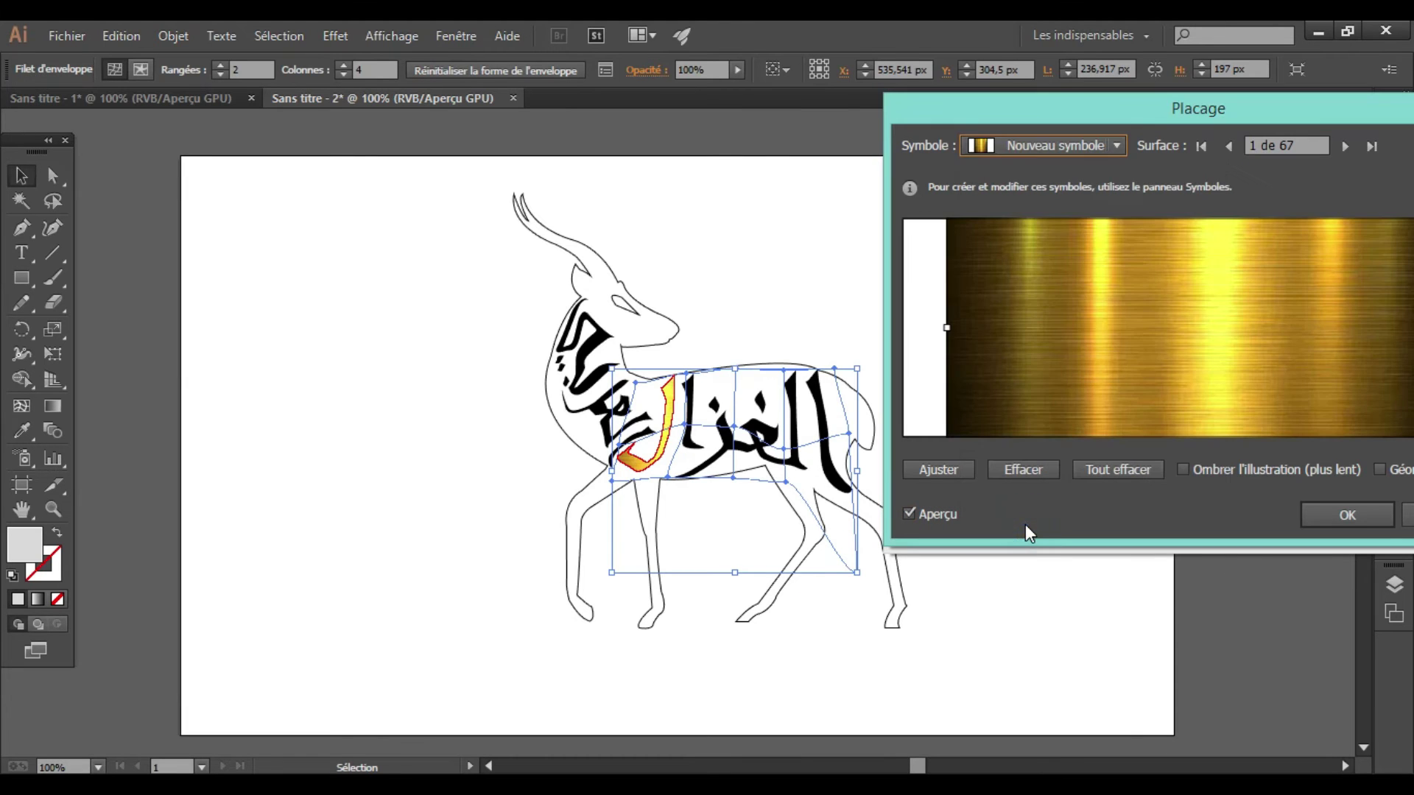
{"action": "left_click", "coordinate": [961, 468]}
{"action": "left_click", "coordinate": [1344, 145]}
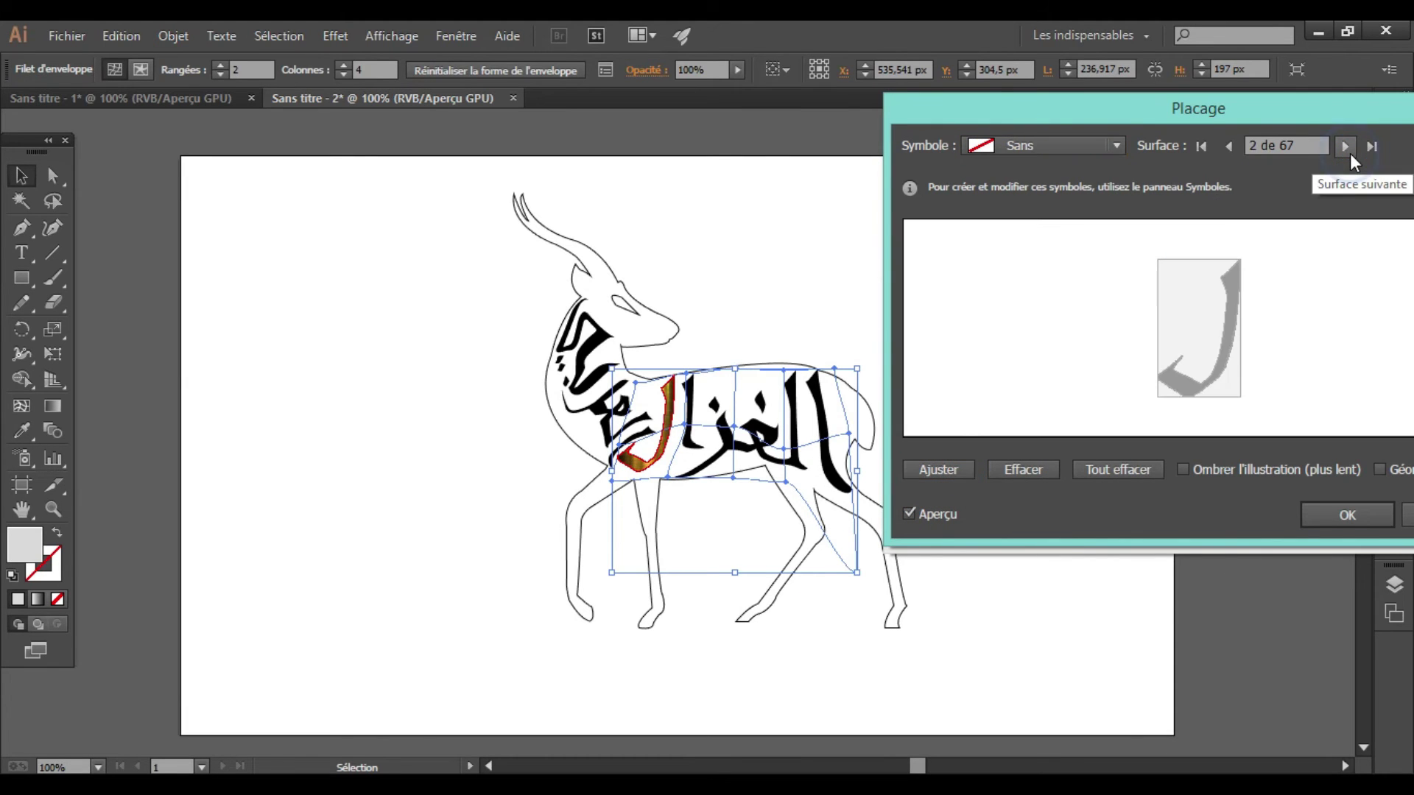
{"action": "left_click", "coordinate": [1345, 145]}
{"action": "left_click", "coordinate": [1344, 146]}
{"action": "left_click", "coordinate": [1345, 146]}
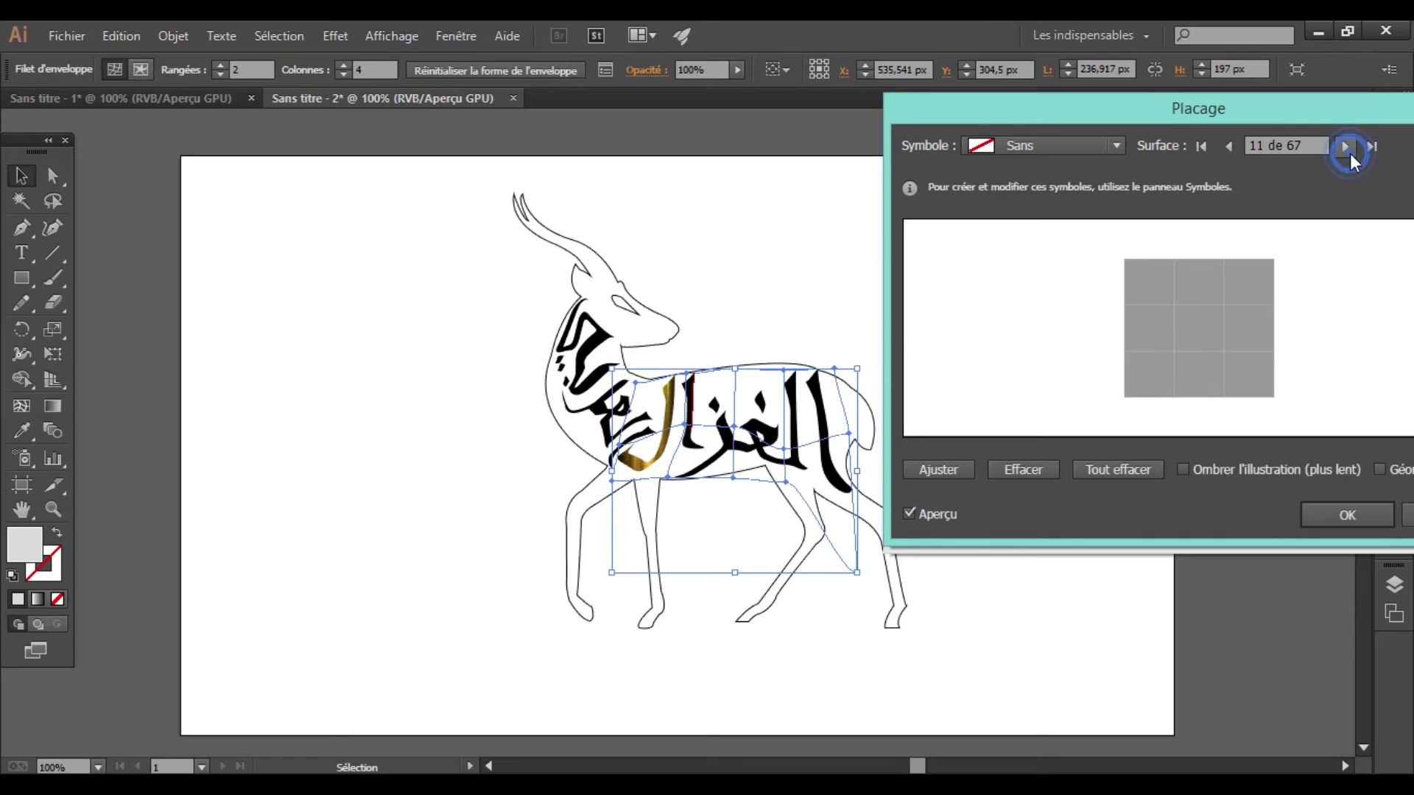
{"action": "left_click", "coordinate": [1090, 145]}
{"action": "left_click", "coordinate": [1058, 526]}
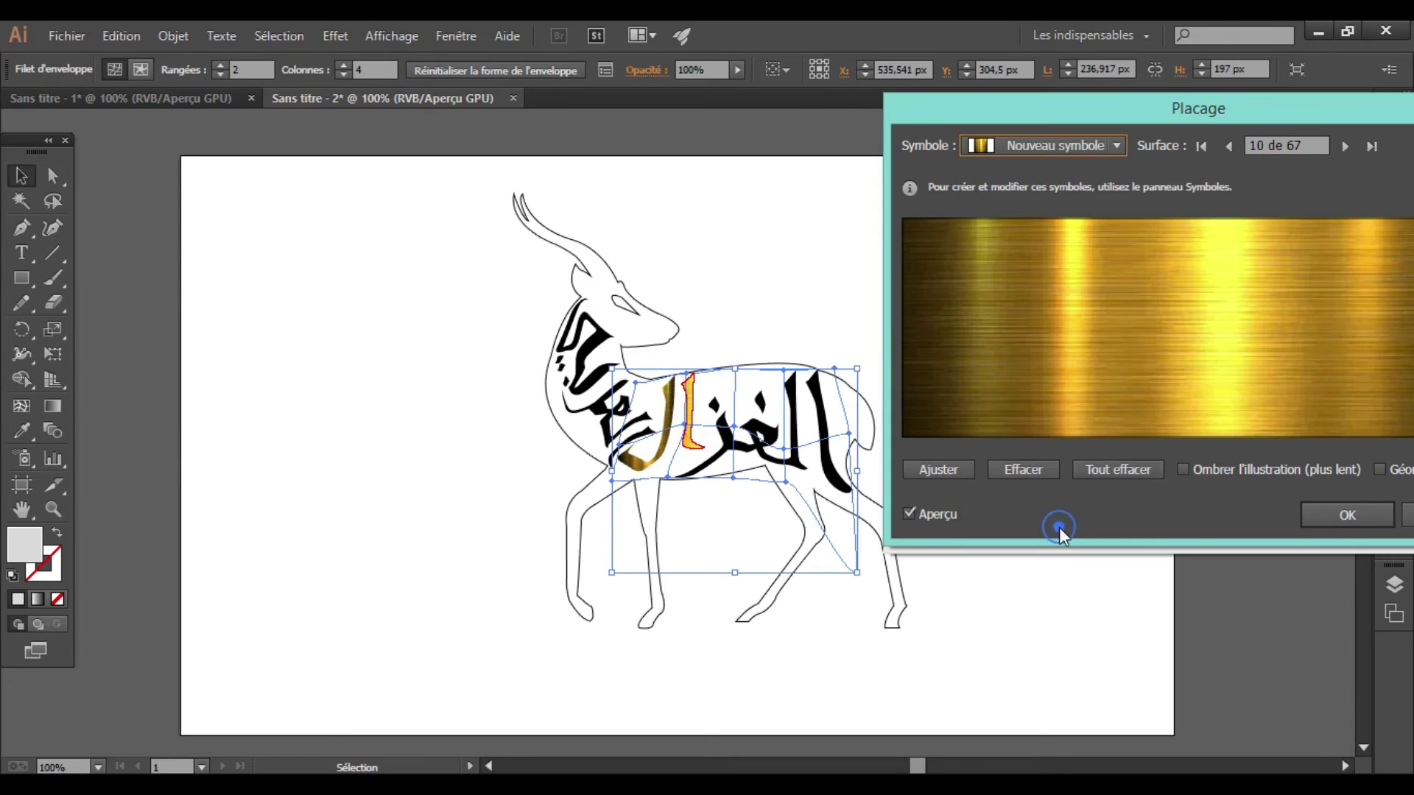
{"action": "left_click", "coordinate": [926, 474]}
Step: Skip ahead to a further letter face and map the gold symbol onto it, scaled to fit
{"action": "double_click", "coordinate": [1345, 146]}
{"action": "double_click", "coordinate": [1345, 146]}
{"action": "double_click", "coordinate": [1343, 146]}
{"action": "triple_click", "coordinate": [1343, 146]}
{"action": "left_click", "coordinate": [1230, 146]}
{"action": "left_click", "coordinate": [1123, 146]}
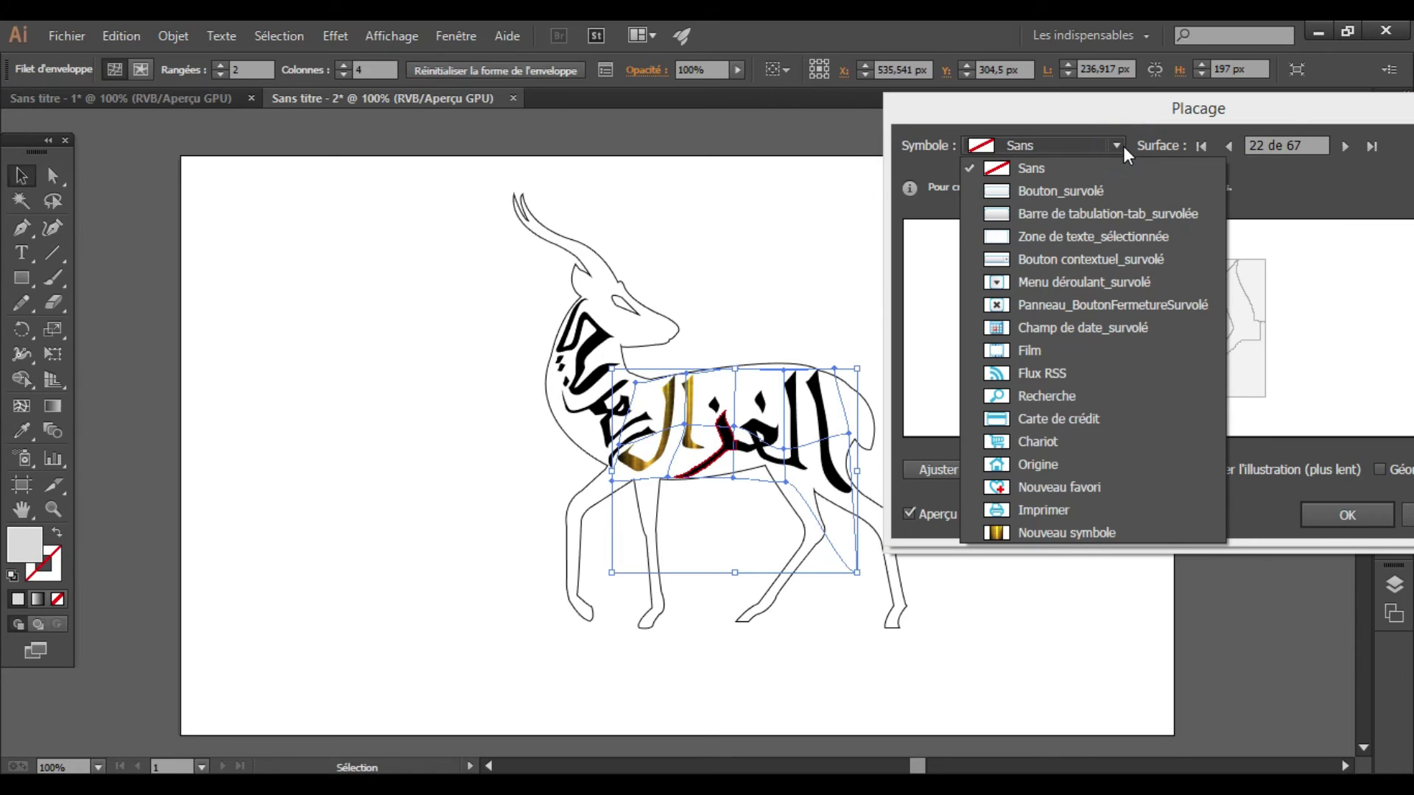
{"action": "left_click", "coordinate": [1056, 532]}
{"action": "left_click", "coordinate": [941, 471]}
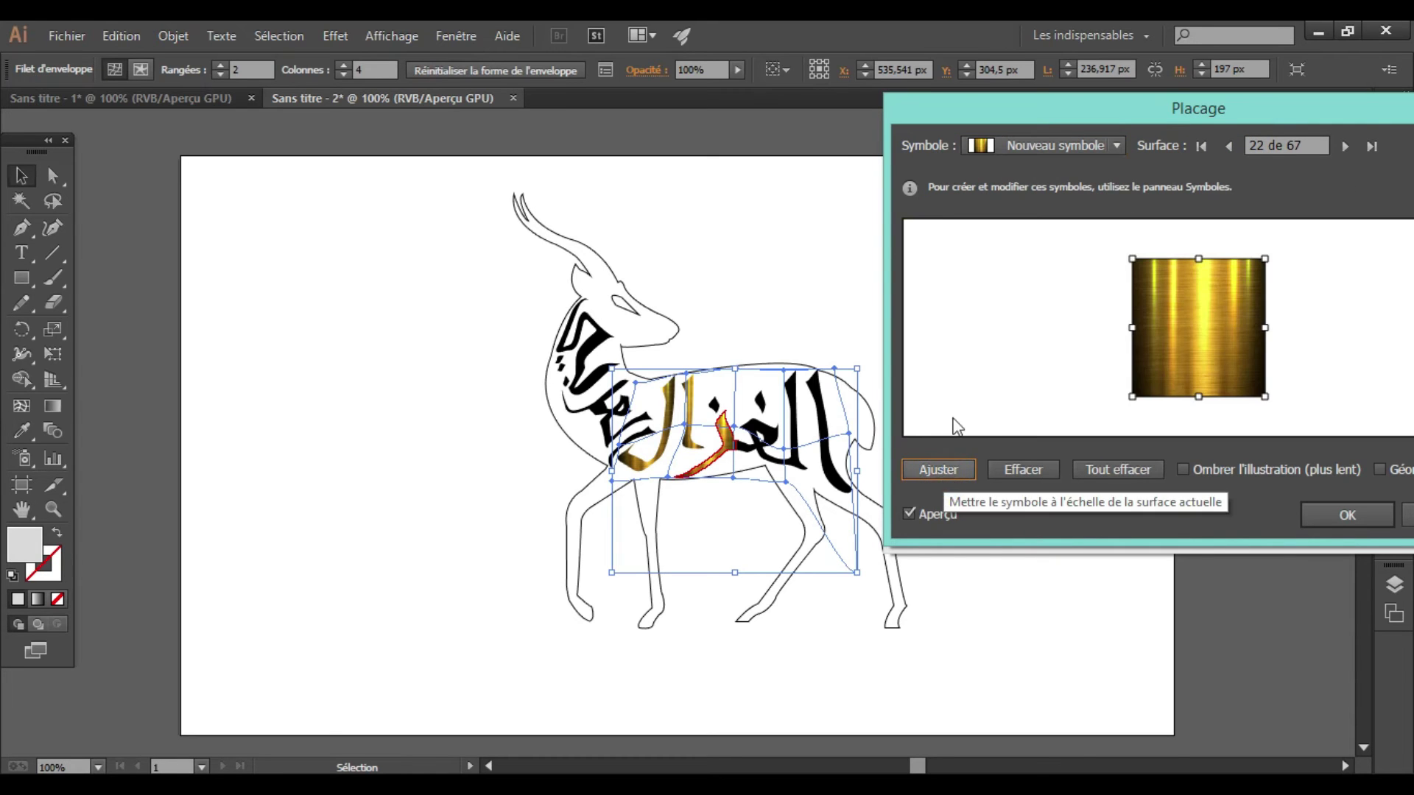
Step: Map the gold symbol with Scale to Fit onto the next two letter faces of the word
{"action": "left_click", "coordinate": [1347, 146]}
{"action": "triple_click", "coordinate": [1347, 146]}
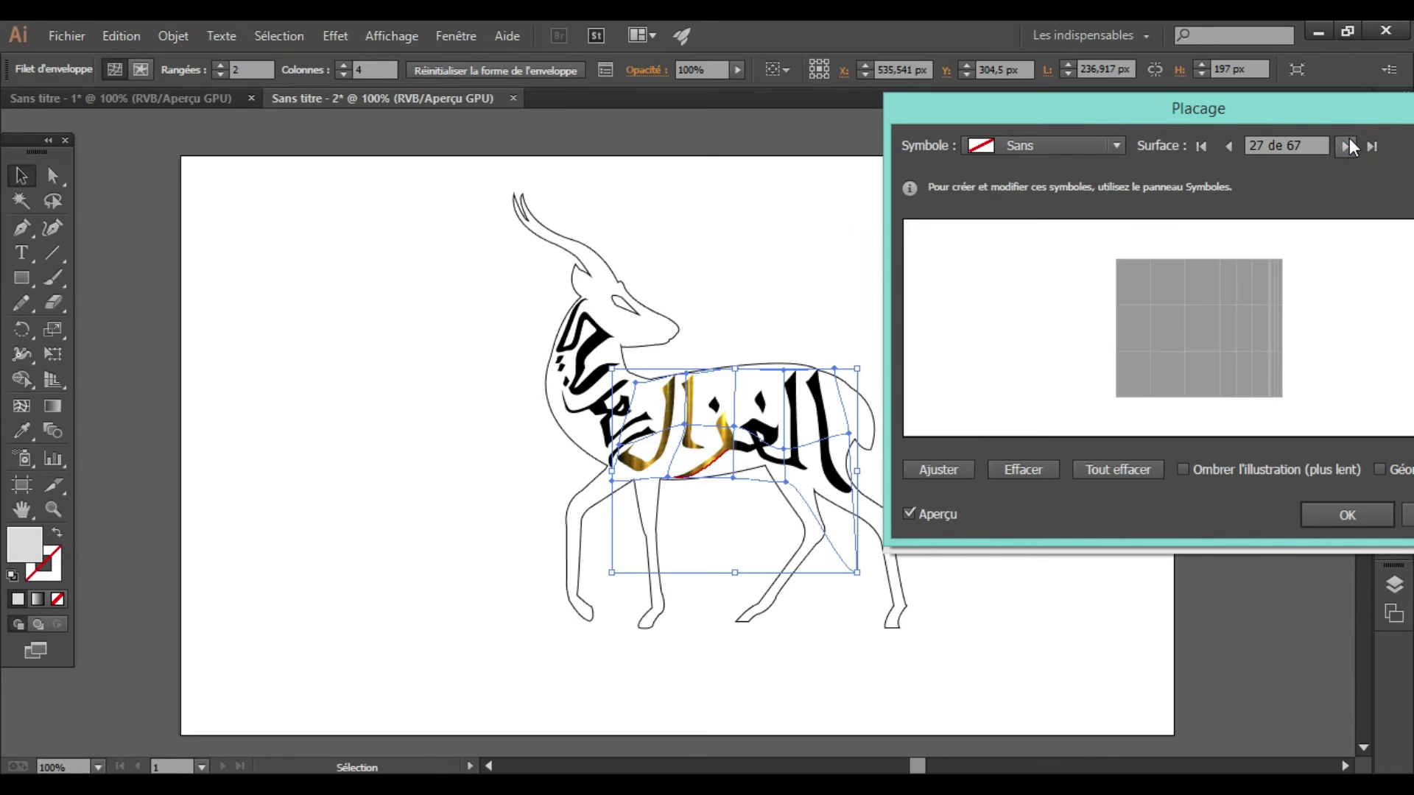
{"action": "left_click", "coordinate": [1348, 146]}
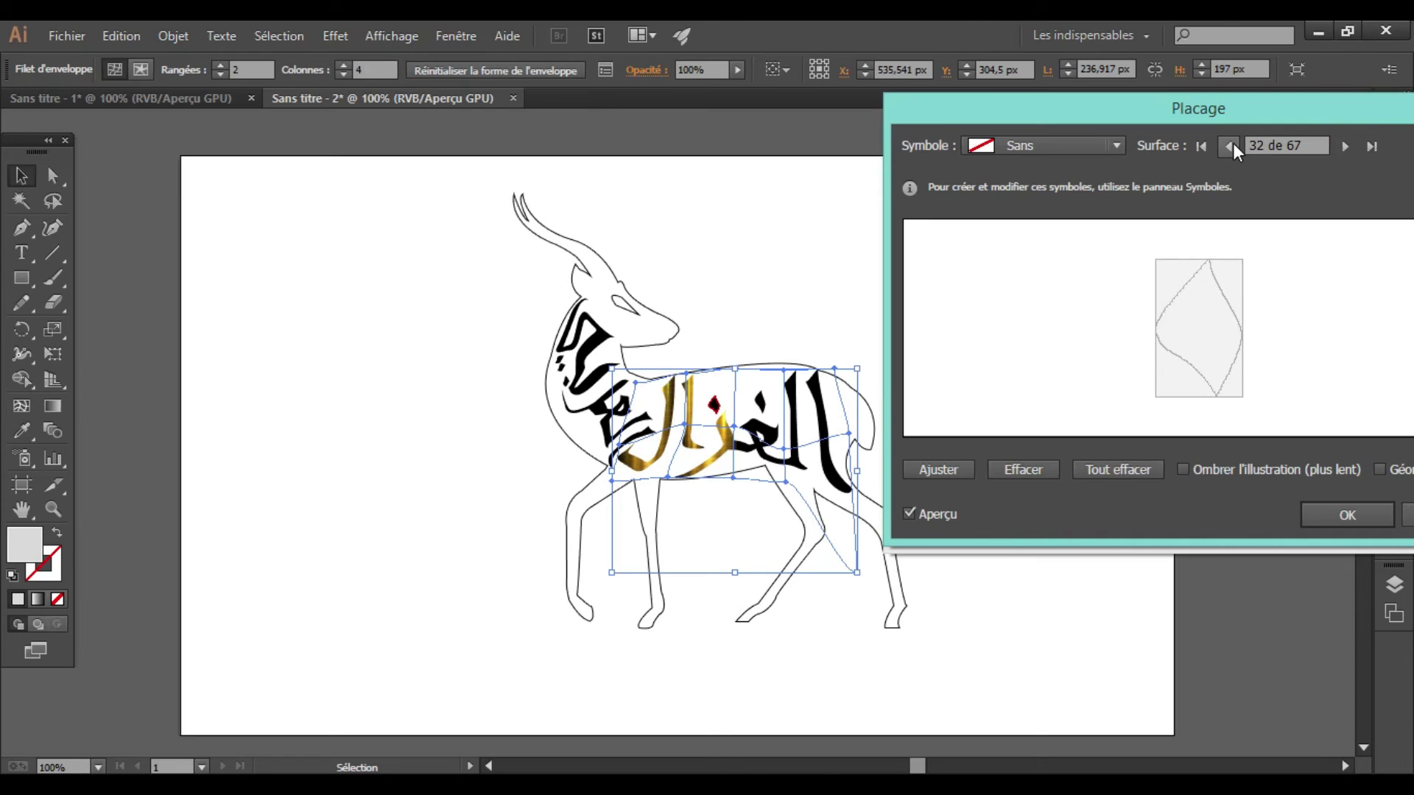
{"action": "left_click", "coordinate": [1114, 145]}
{"action": "left_click", "coordinate": [1009, 530]}
{"action": "left_click", "coordinate": [950, 473]}
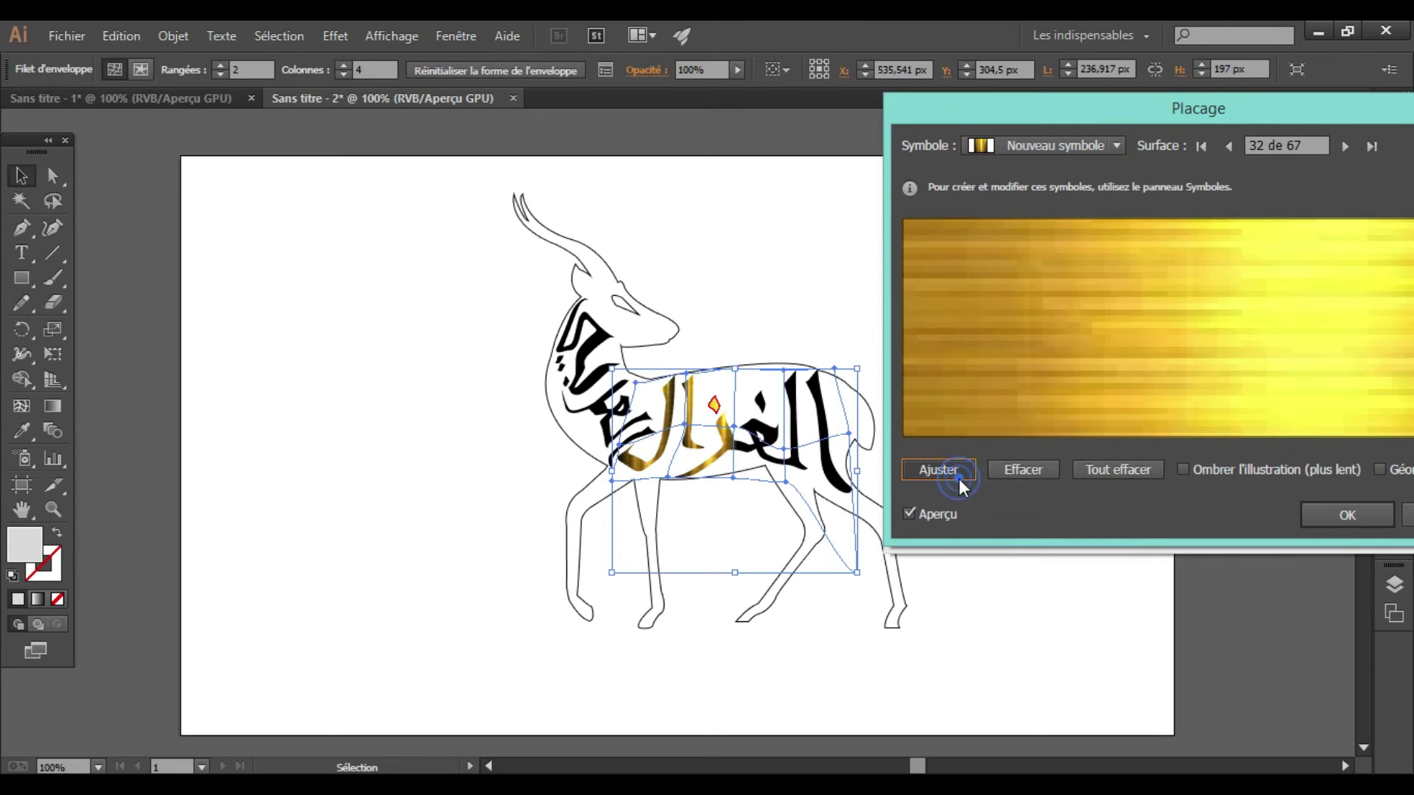
{"action": "left_click", "coordinate": [1345, 146]}
{"action": "left_click", "coordinate": [1345, 145]}
{"action": "left_click", "coordinate": [1346, 145]}
{"action": "left_click", "coordinate": [1345, 145]}
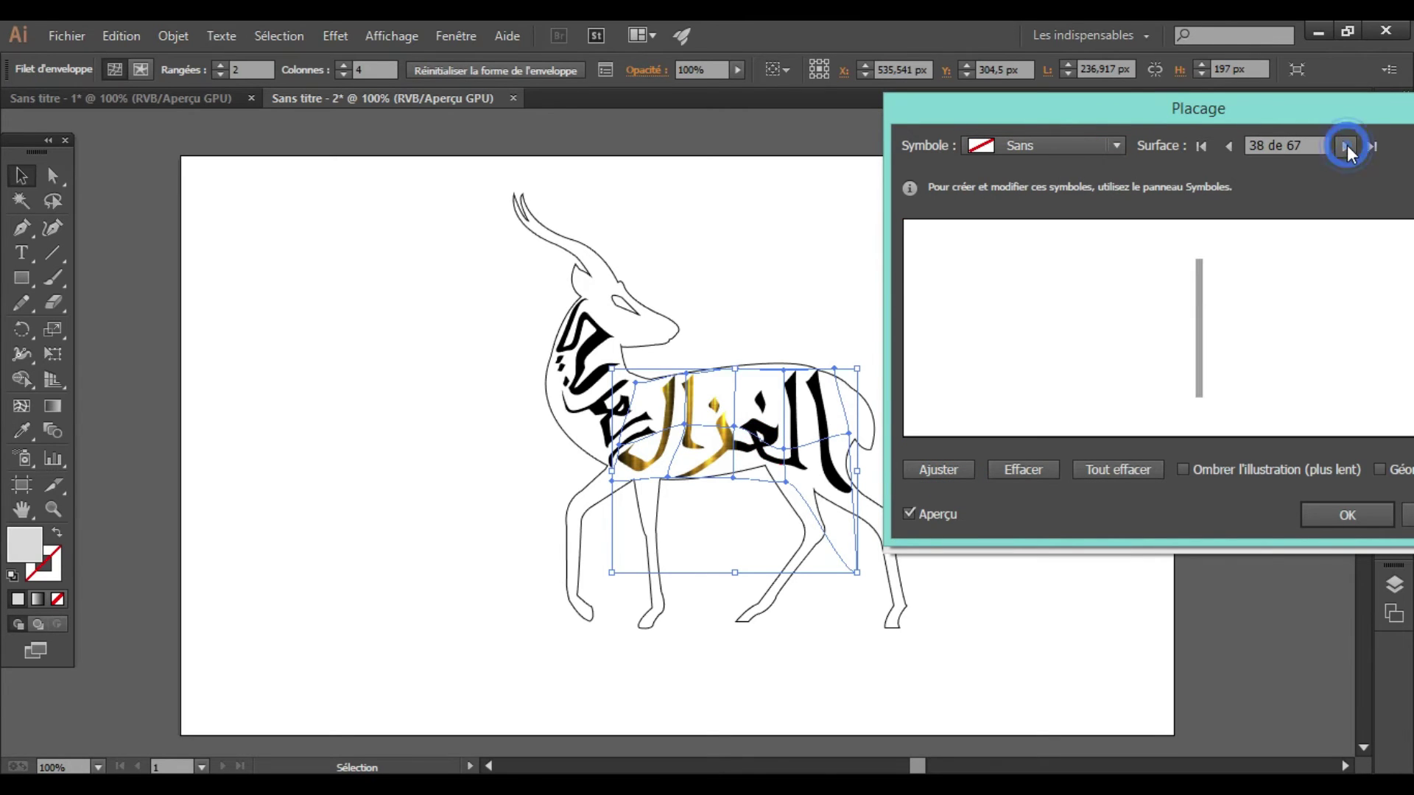
{"action": "left_click", "coordinate": [1228, 145]}
{"action": "left_click", "coordinate": [1115, 145]}
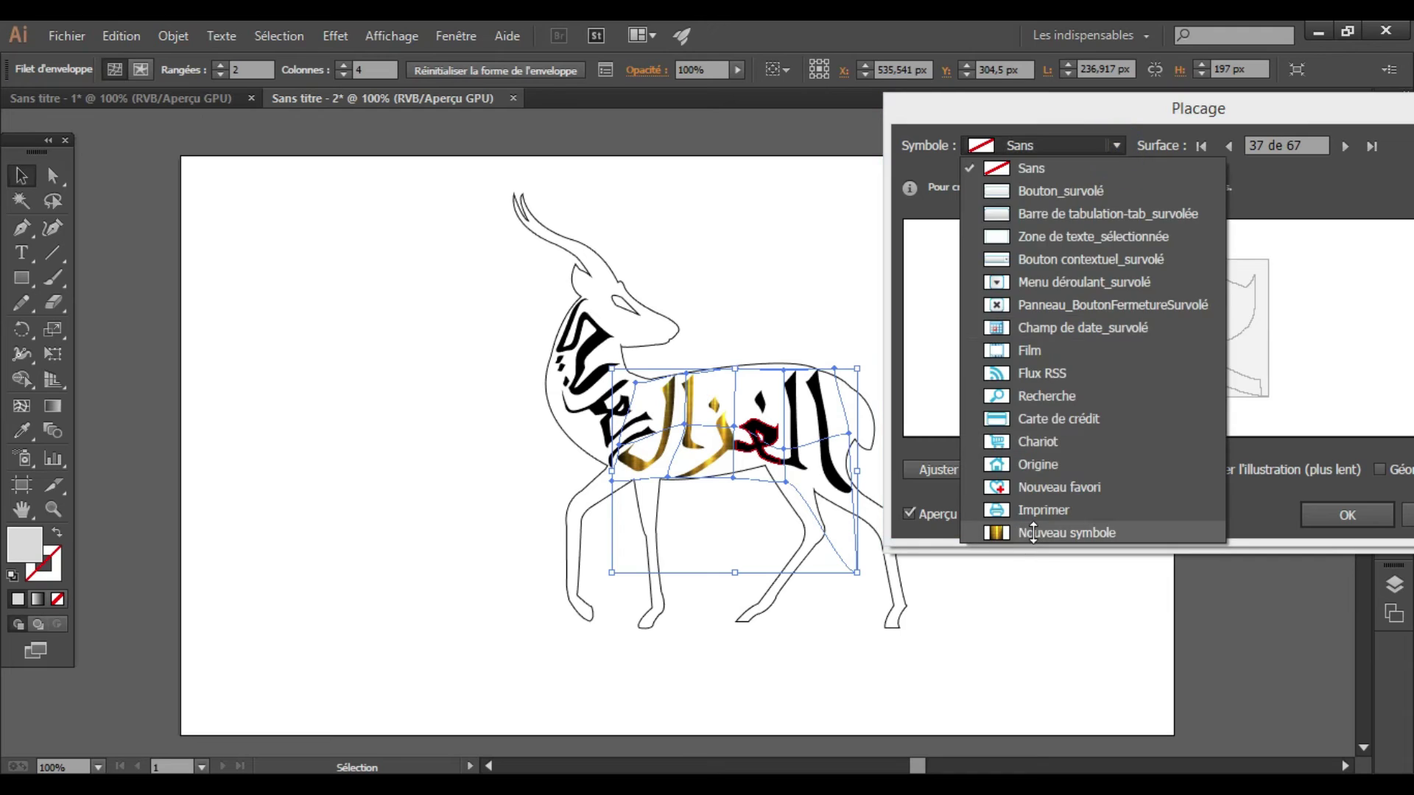
{"action": "left_click", "coordinate": [1016, 532]}
{"action": "left_click", "coordinate": [942, 468]}
Step: Texture two more later letter faces with the gold symbol, each scaled to fit
{"action": "left_click", "coordinate": [1342, 146]}
{"action": "left_click", "coordinate": [1343, 146]}
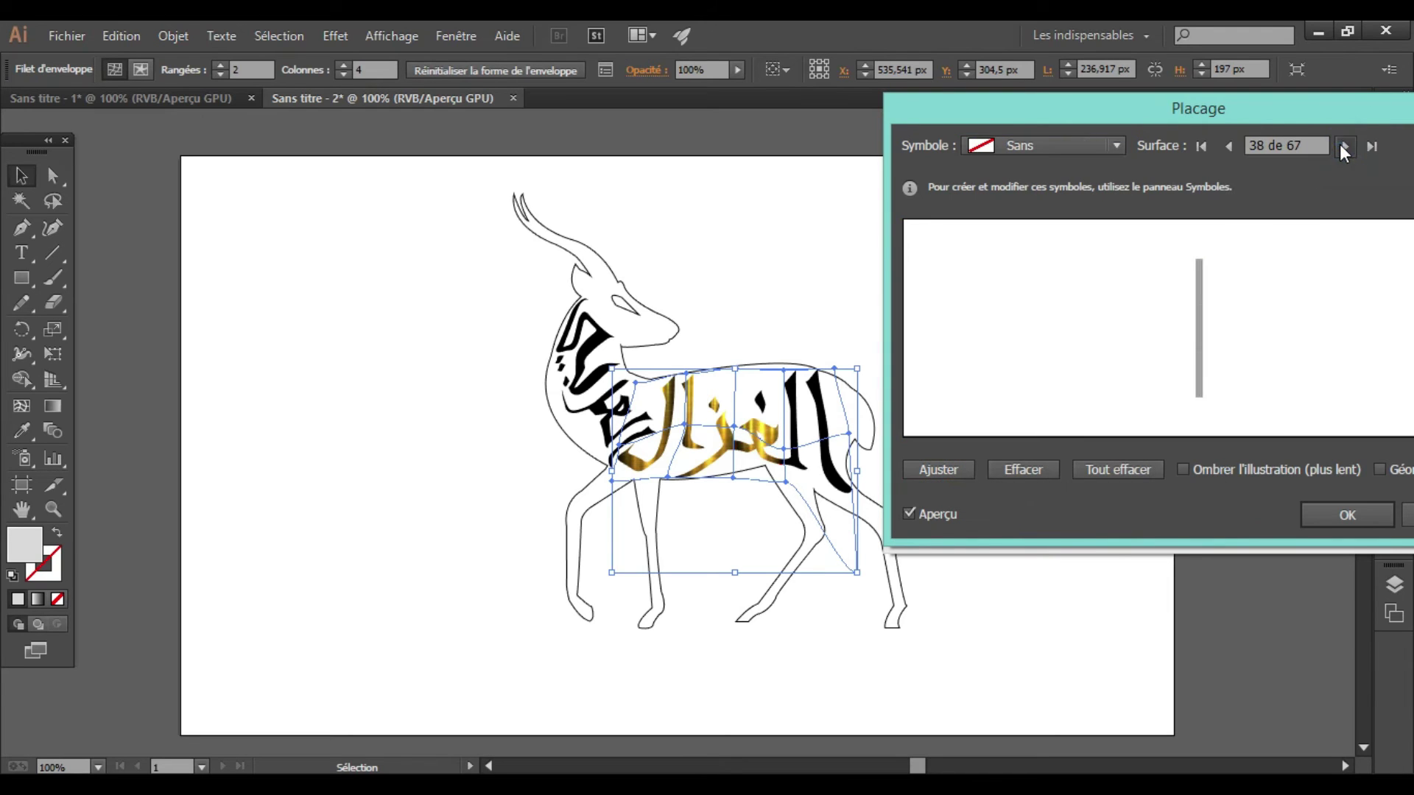
{"action": "left_click", "coordinate": [1343, 146]}
{"action": "left_click", "coordinate": [1343, 145]}
{"action": "left_click", "coordinate": [1343, 146]}
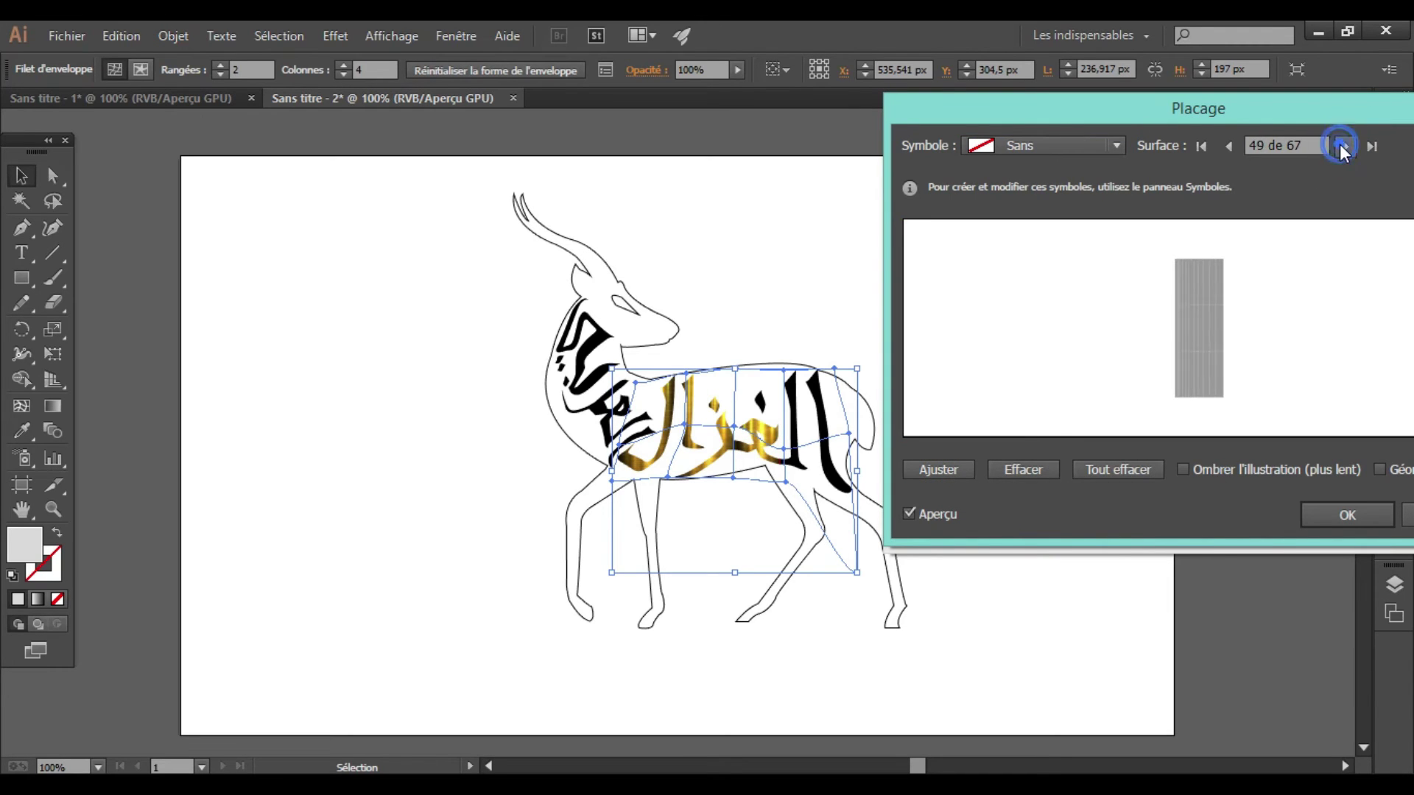
{"action": "left_click", "coordinate": [1343, 146]}
{"action": "left_click", "coordinate": [1343, 146]}
{"action": "left_click", "coordinate": [1343, 146]}
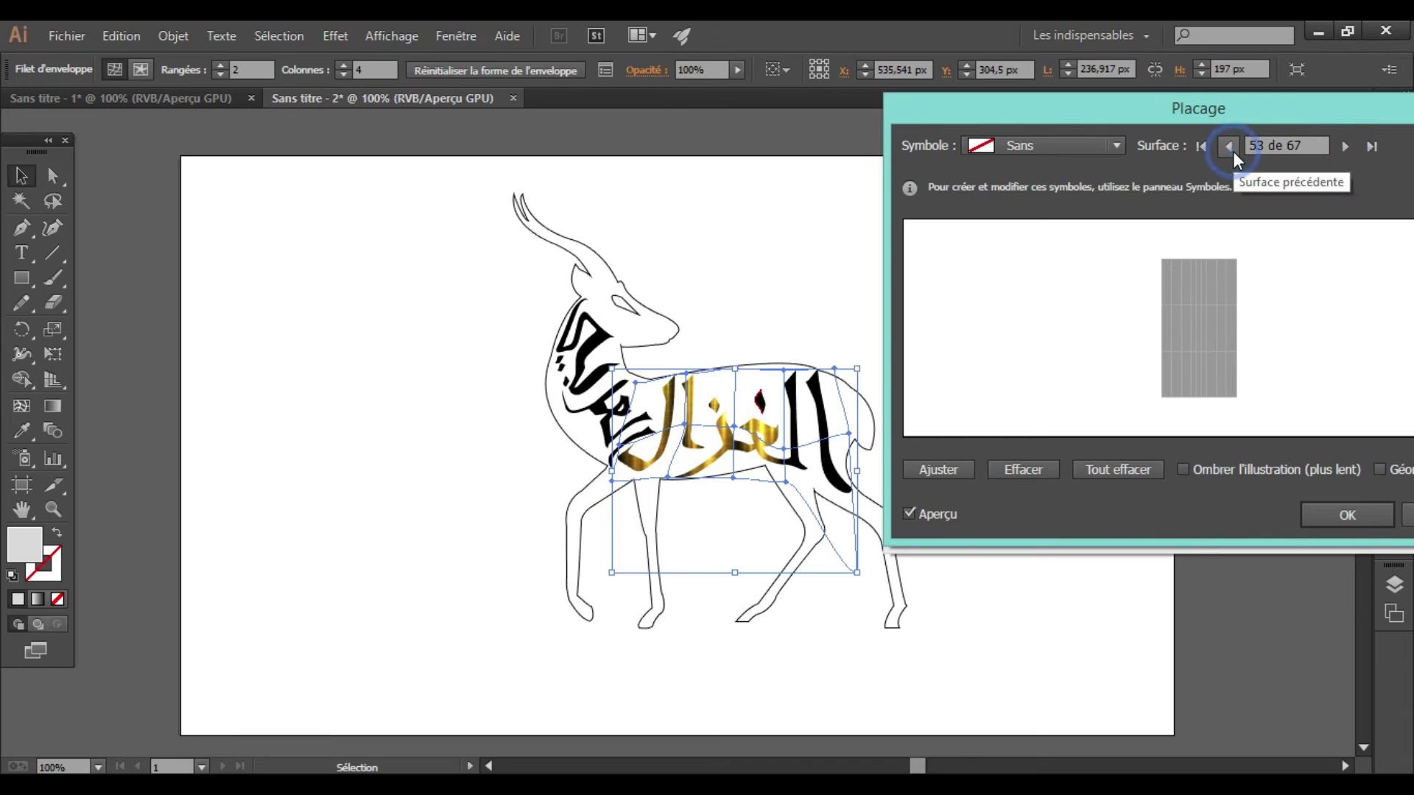
{"action": "left_click", "coordinate": [1228, 146]}
{"action": "left_click", "coordinate": [1116, 145]}
{"action": "left_click", "coordinate": [1022, 531]}
{"action": "left_click", "coordinate": [945, 474]}
{"action": "left_click", "coordinate": [1344, 147]}
{"action": "left_click", "coordinate": [1344, 147]}
{"action": "left_click", "coordinate": [1345, 147]}
{"action": "left_click", "coordinate": [1344, 147]}
{"action": "left_click", "coordinate": [1227, 144]}
{"action": "left_click", "coordinate": [1116, 145]}
{"action": "left_click", "coordinate": [995, 532]}
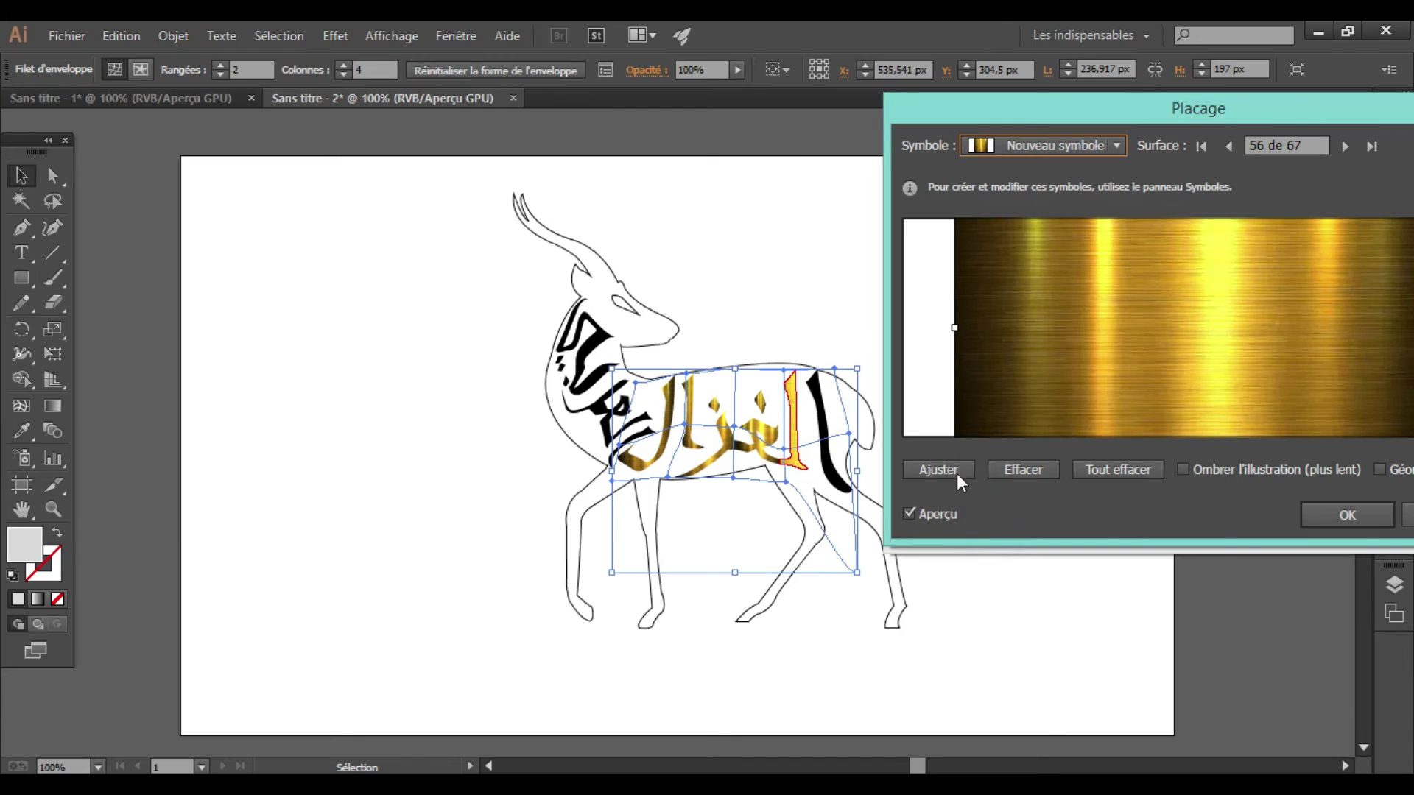
{"action": "left_click", "coordinate": [949, 472]}
Step: Map the gold symbol onto the final letter face, fit it, and confirm the Map Art settings
{"action": "left_click", "coordinate": [1343, 146]}
{"action": "left_click", "coordinate": [1343, 145]}
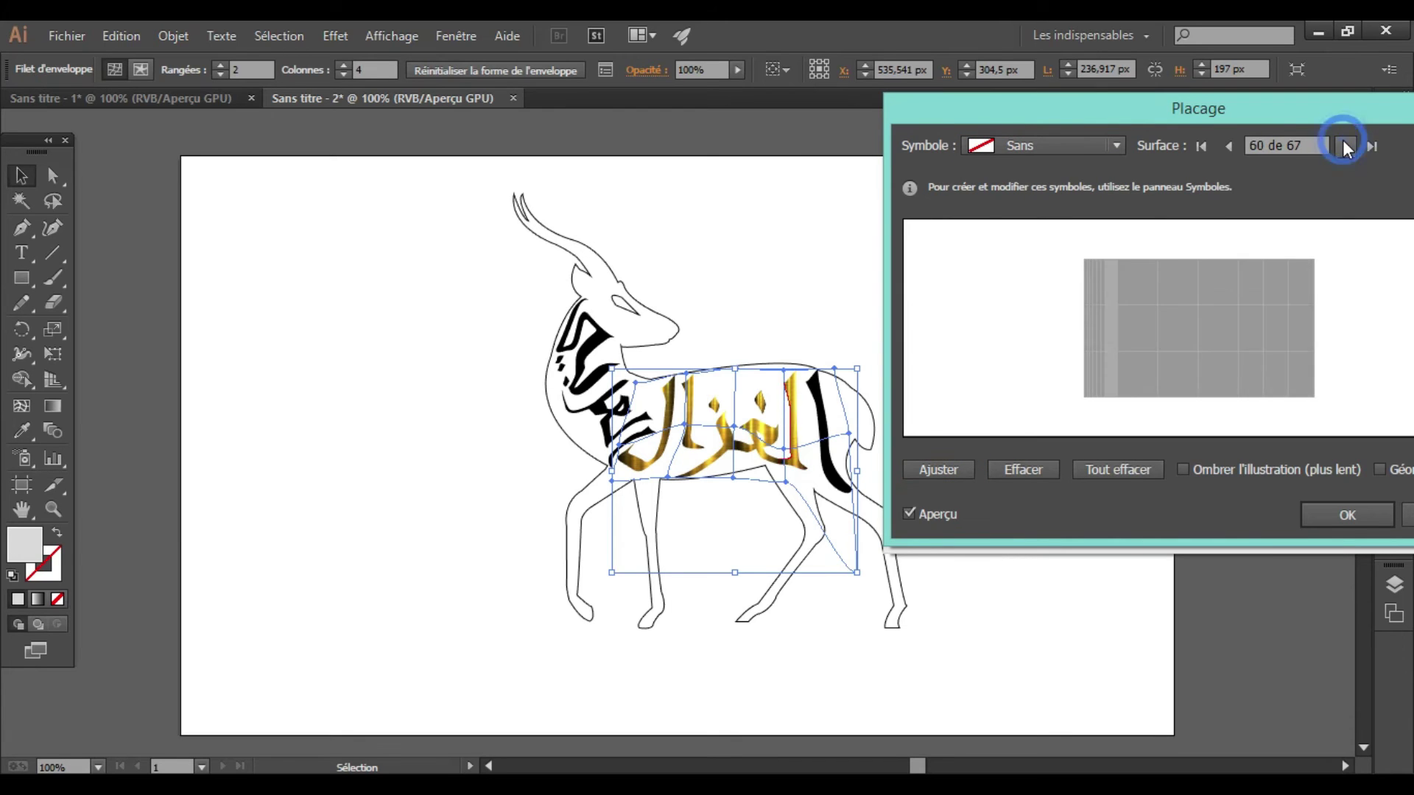
{"action": "left_click", "coordinate": [1343, 145]}
{"action": "left_click", "coordinate": [1343, 146]}
{"action": "left_click", "coordinate": [1228, 146]}
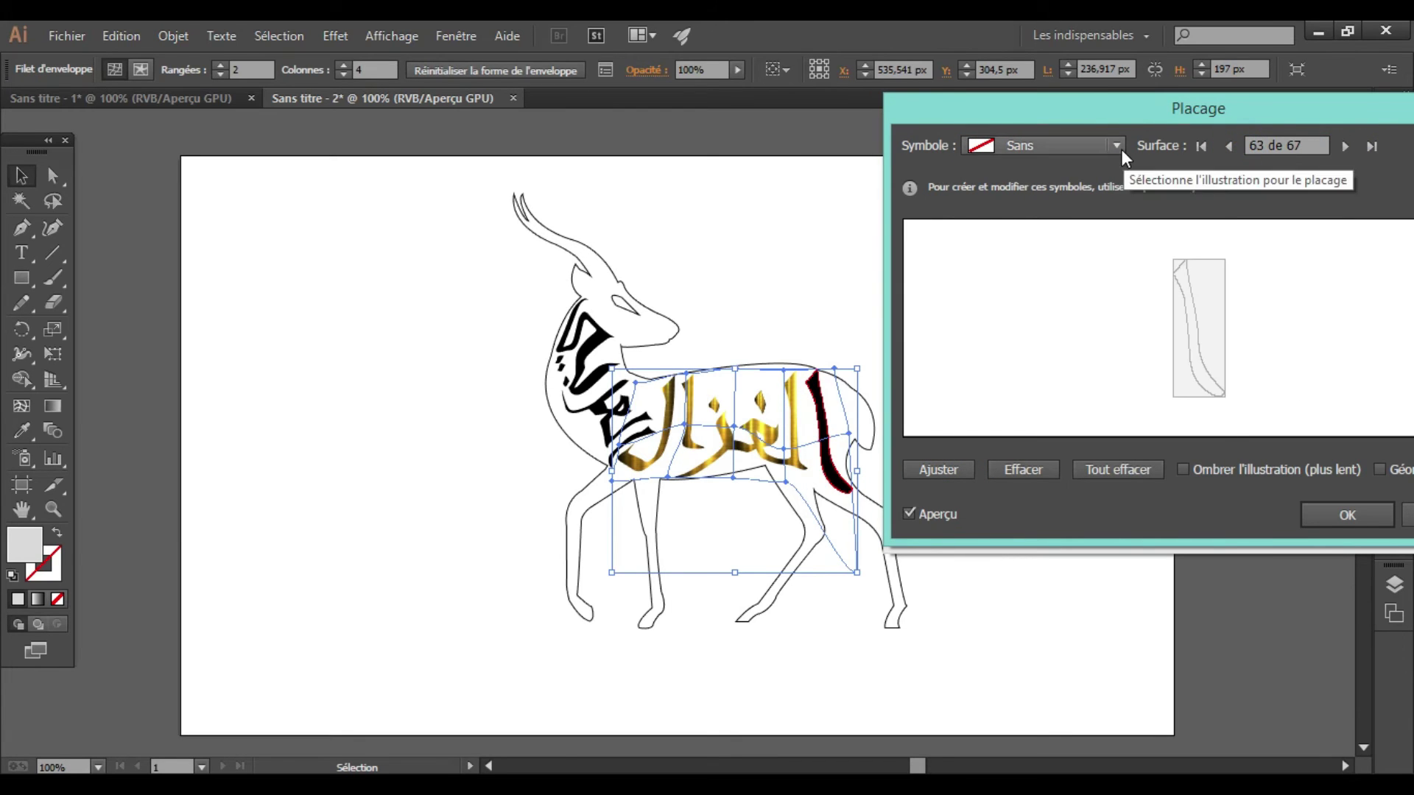
{"action": "left_click", "coordinate": [1116, 145]}
{"action": "left_click", "coordinate": [1041, 524]}
{"action": "left_click", "coordinate": [1117, 145]}
{"action": "left_click", "coordinate": [1035, 533]}
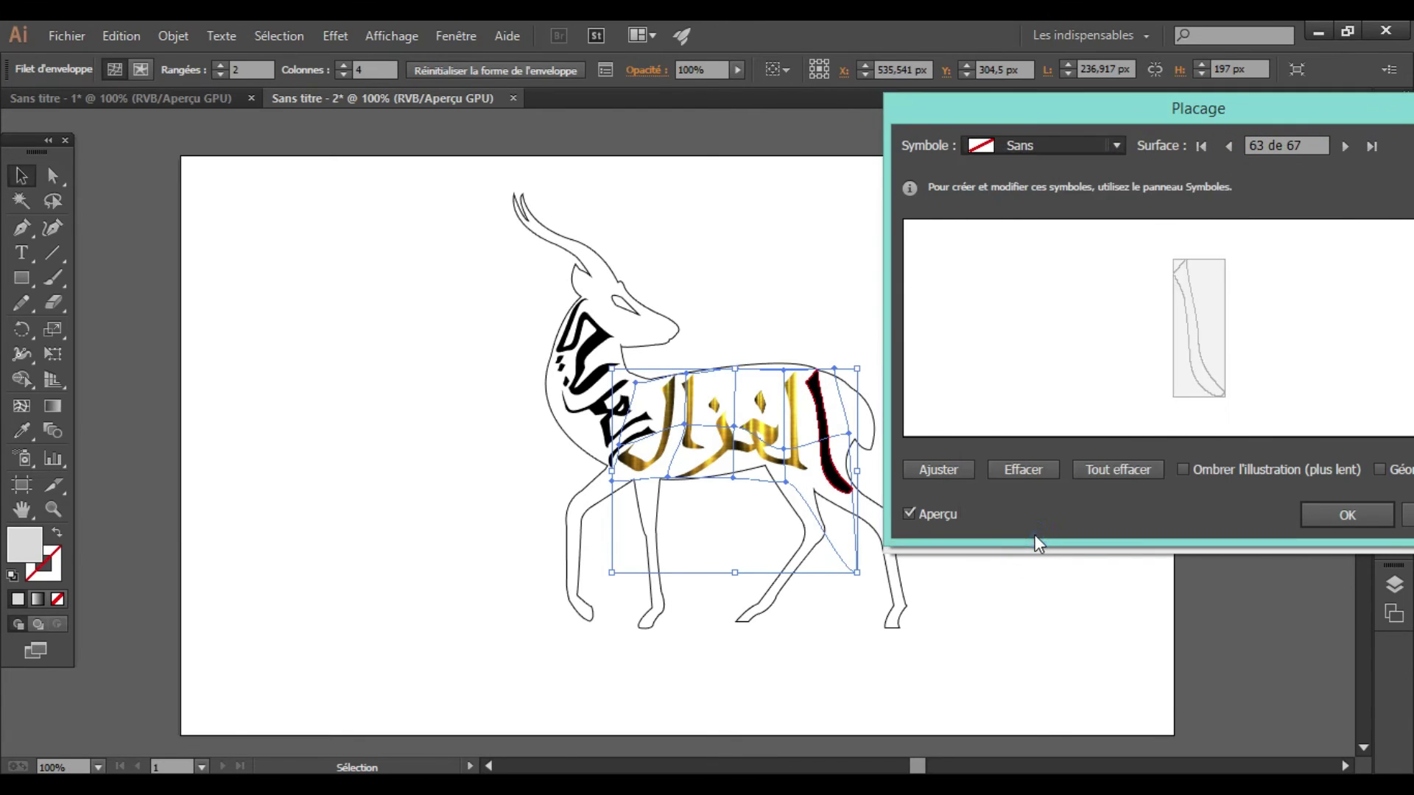
{"action": "left_click", "coordinate": [946, 469]}
{"action": "left_click", "coordinate": [1339, 517]}
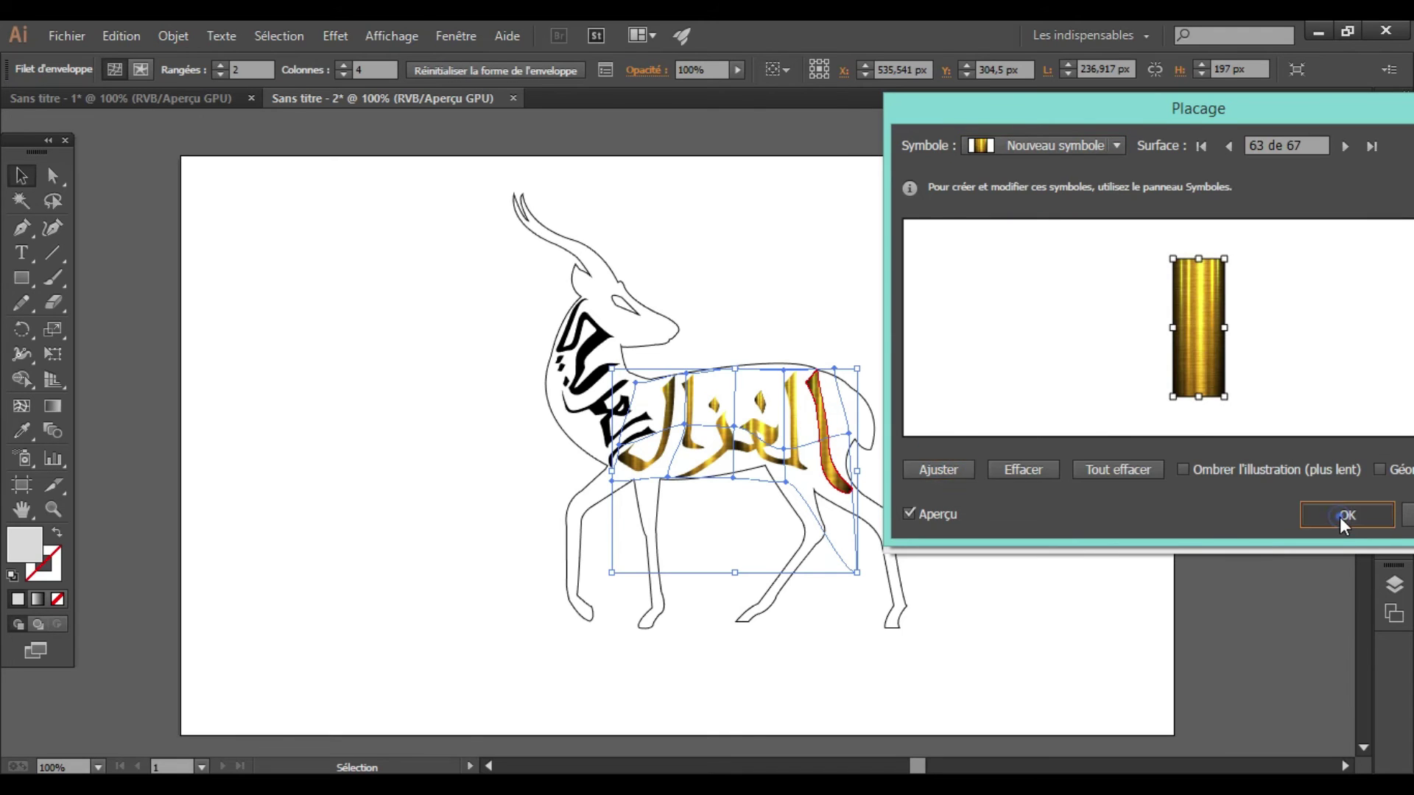
Step: Reset the tilted body text to Front position, confirm the 3D effect, and select the neck calligraphy
{"action": "left_click_drag", "start_coordinate": [1019, 294], "coordinate": [1020, 289]}
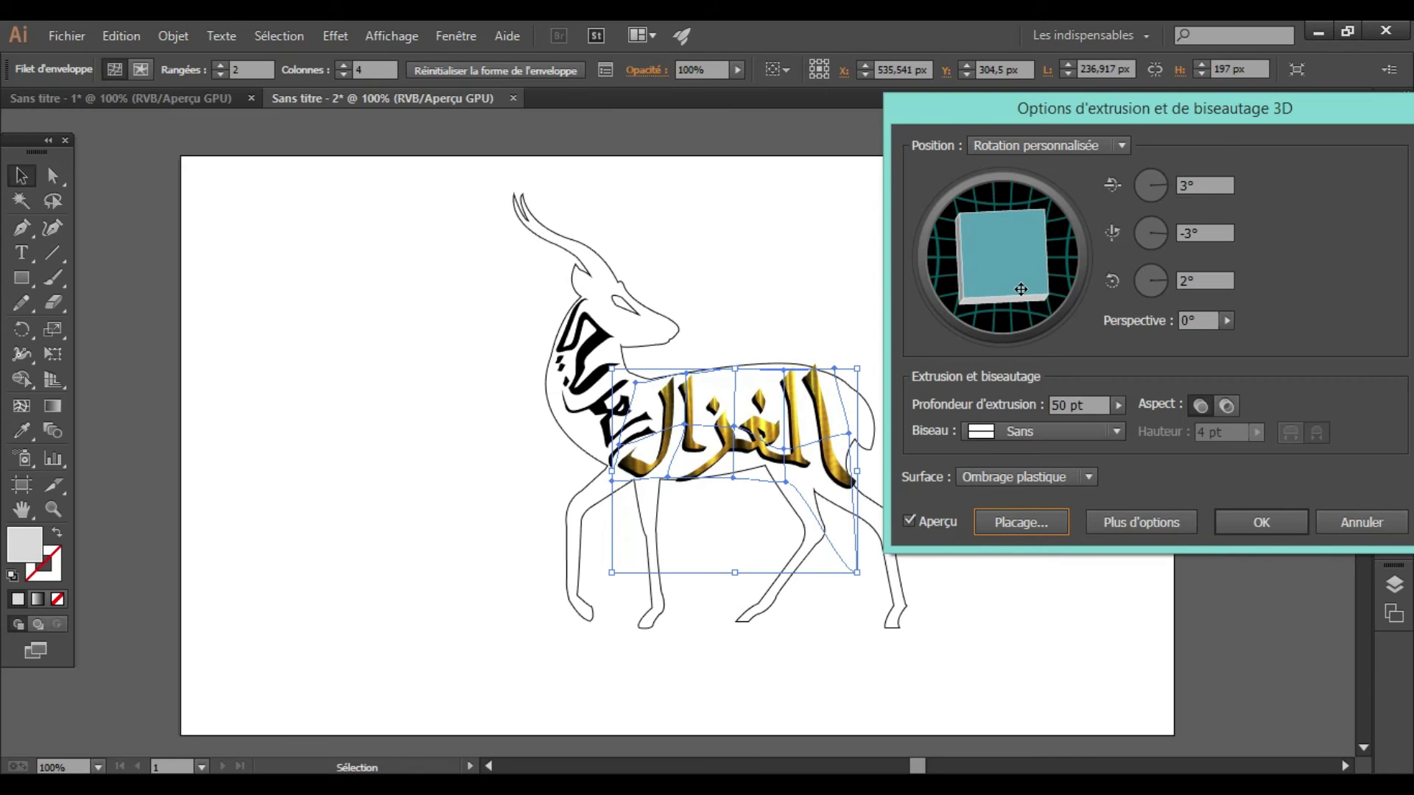
{"action": "left_click", "coordinate": [1122, 145]}
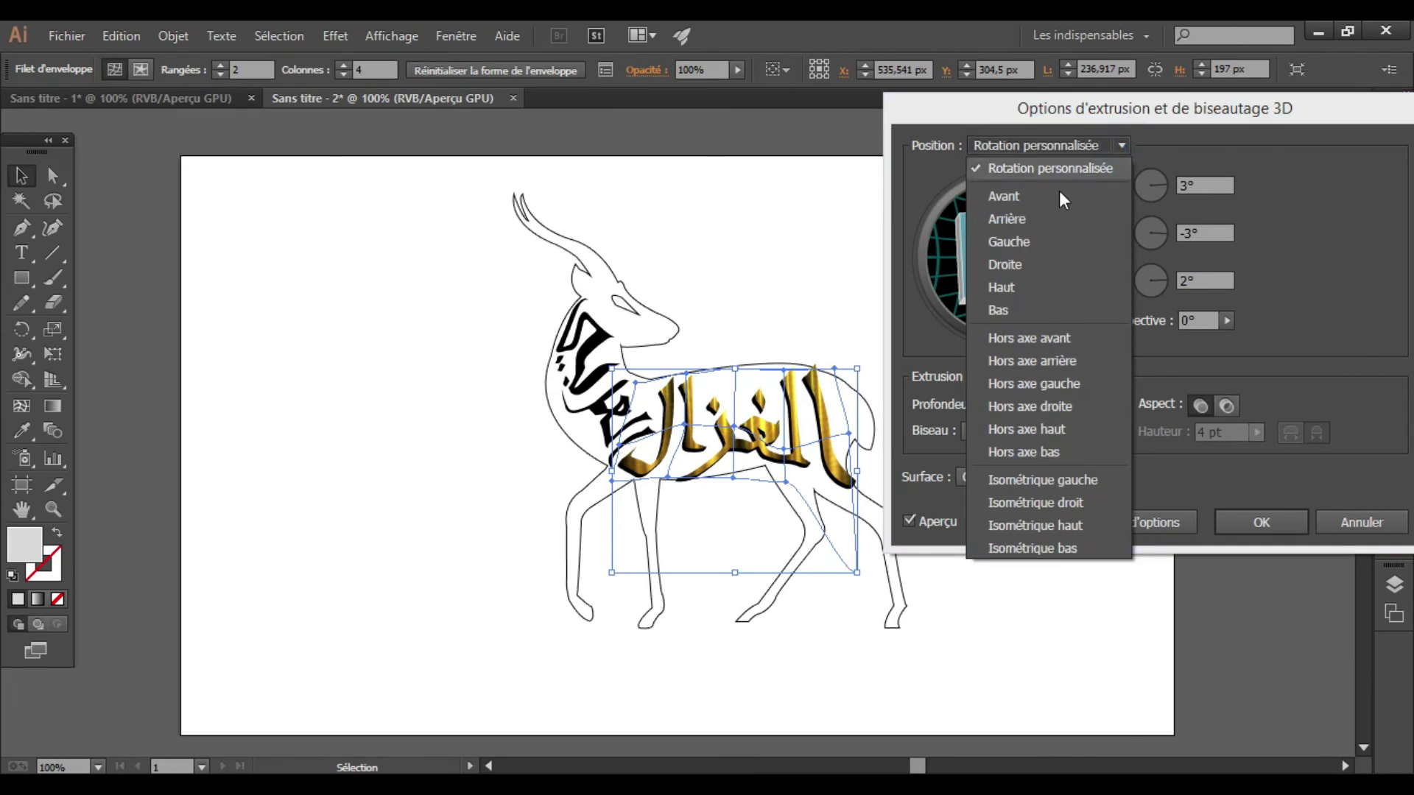
{"action": "left_click", "coordinate": [1059, 193]}
{"action": "left_click", "coordinate": [1254, 521]}
{"action": "left_click", "coordinate": [1024, 541]}
{"action": "left_click", "coordinate": [618, 451]}
Step: Apply a 3D Extrude & Bevel effect to the neck calligraphy with position set to Front
{"action": "left_click", "coordinate": [335, 35]}
{"action": "mouse_move", "coordinate": [355, 153]}
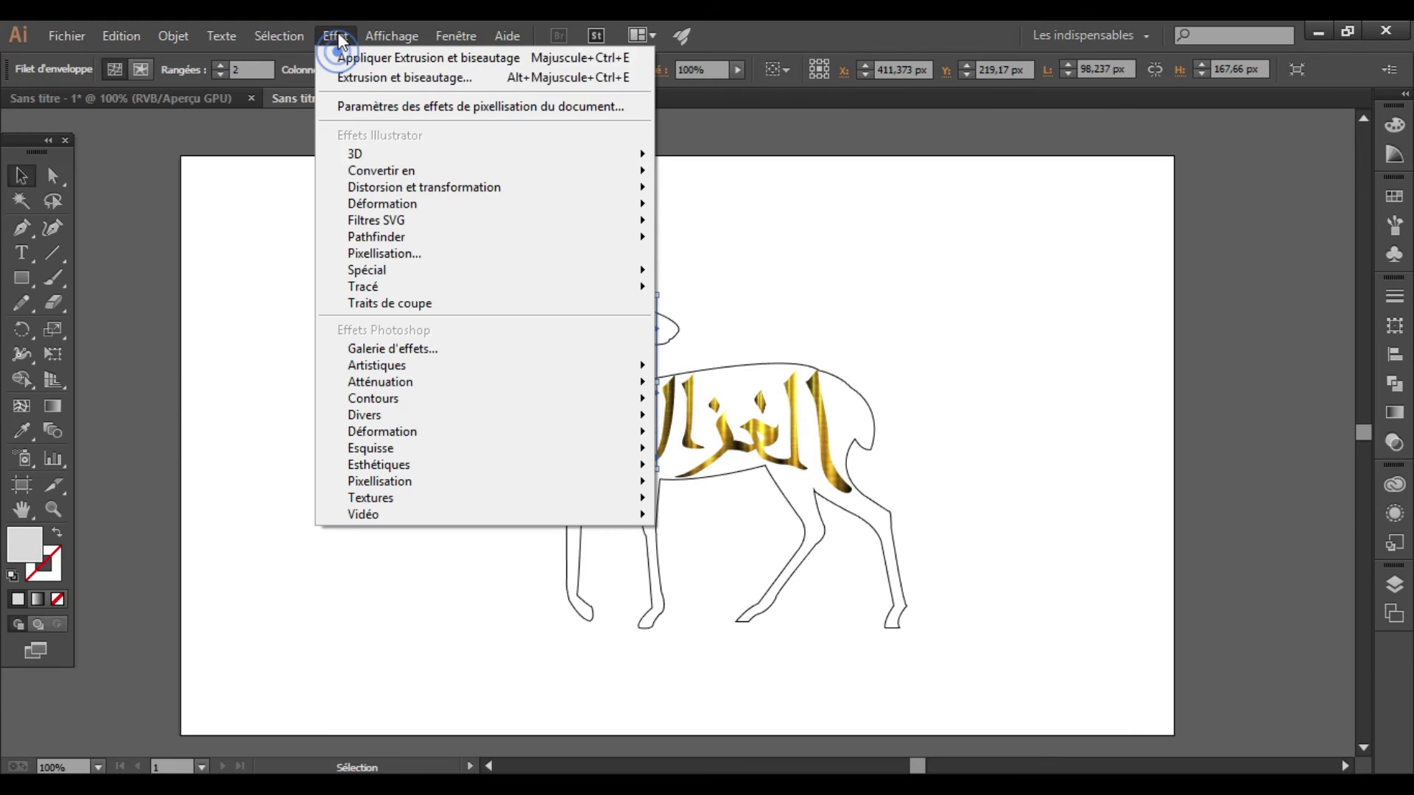
{"action": "left_click", "coordinate": [737, 173]}
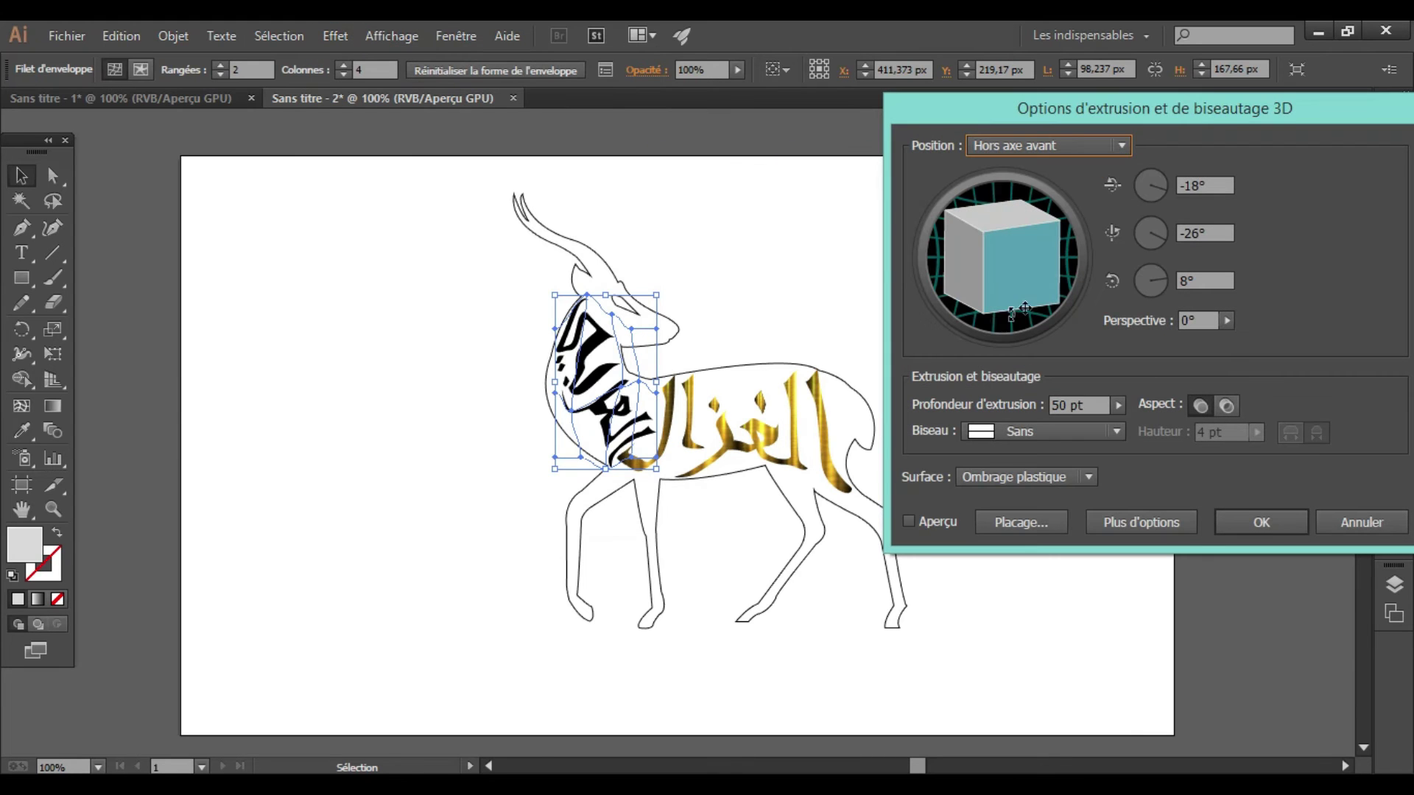
{"action": "left_click", "coordinate": [1120, 149]}
{"action": "left_click", "coordinate": [1008, 192]}
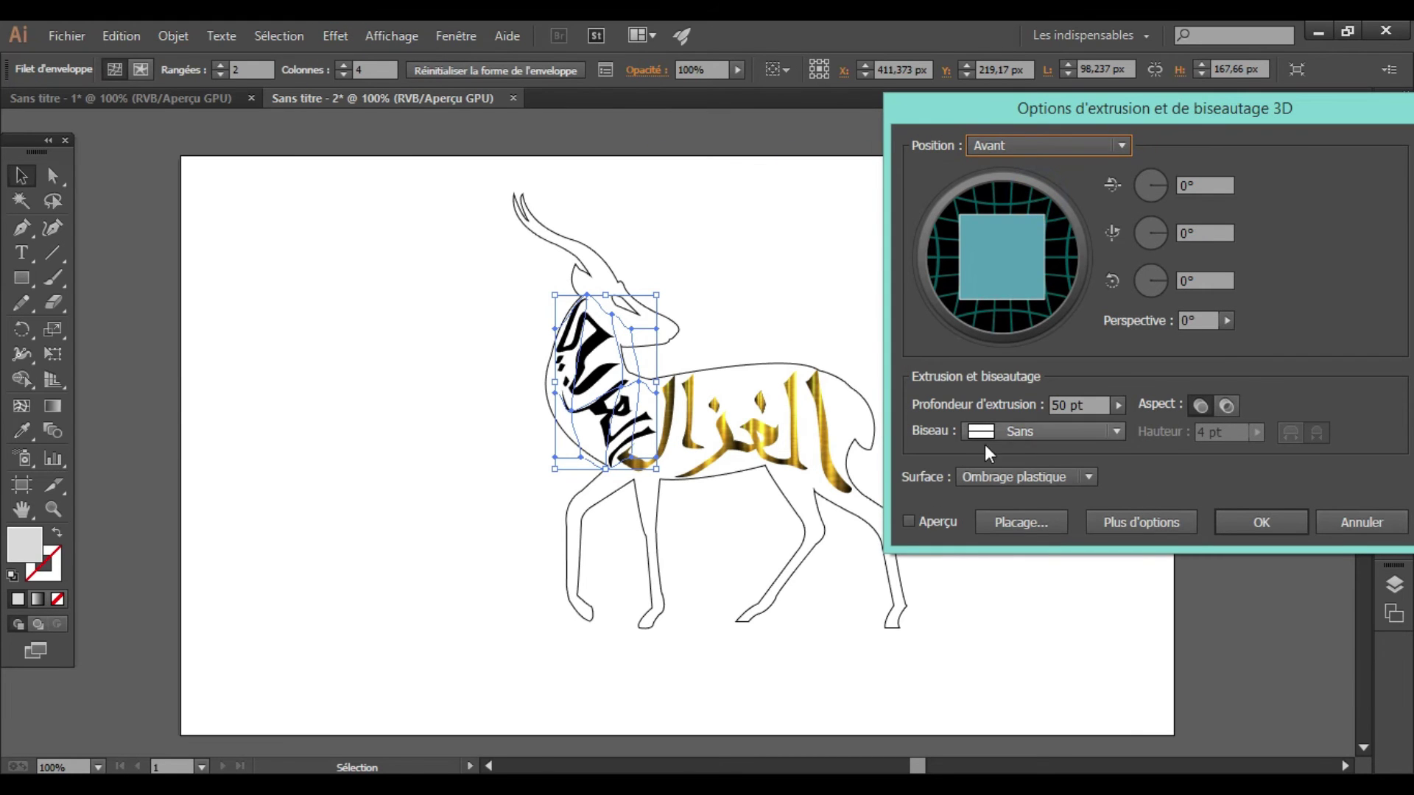
Step: In Map Art with preview on, map the gold symbol onto the first surface, scaled to fit
{"action": "left_click", "coordinate": [982, 520]}
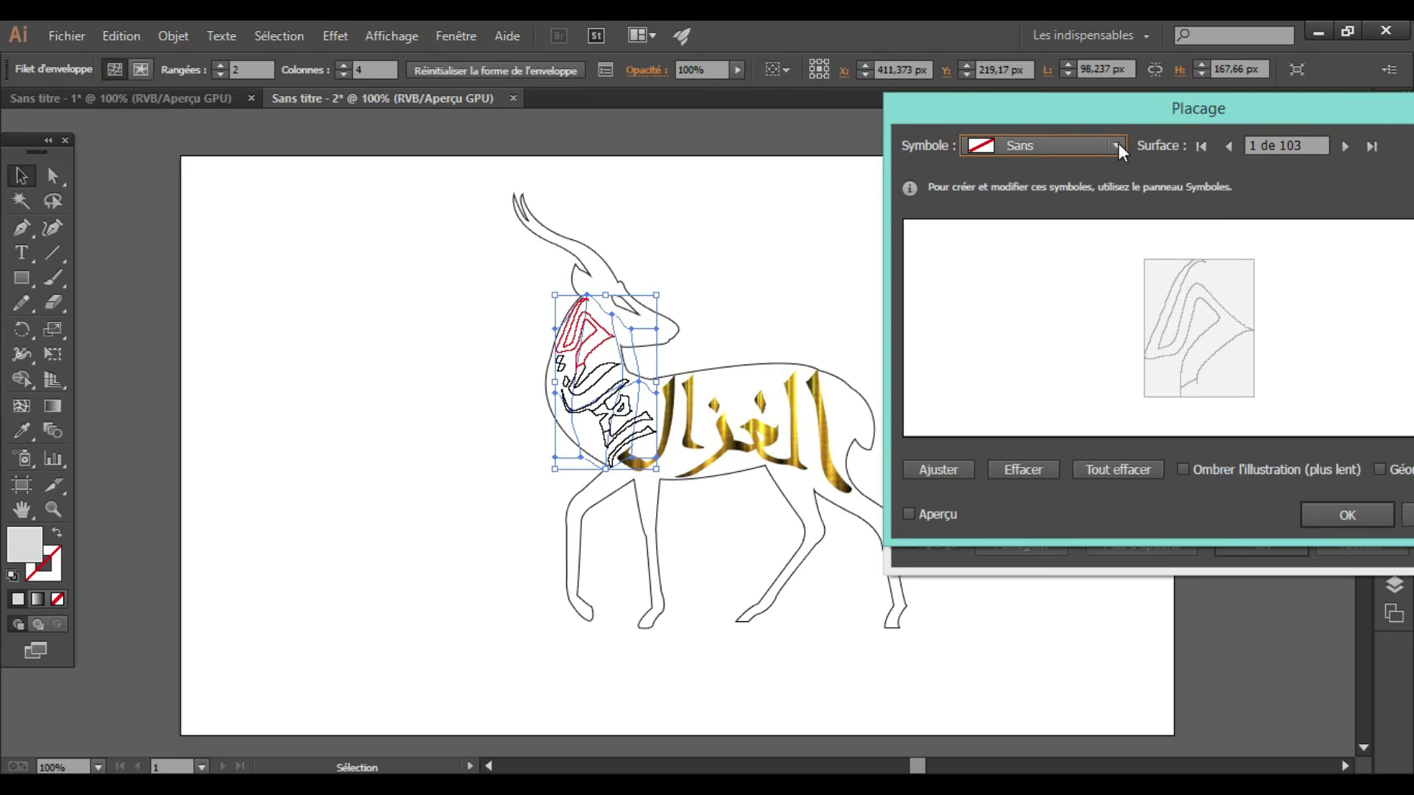
{"action": "left_click", "coordinate": [1116, 145]}
{"action": "left_click", "coordinate": [1000, 531]}
{"action": "left_click", "coordinate": [910, 513]}
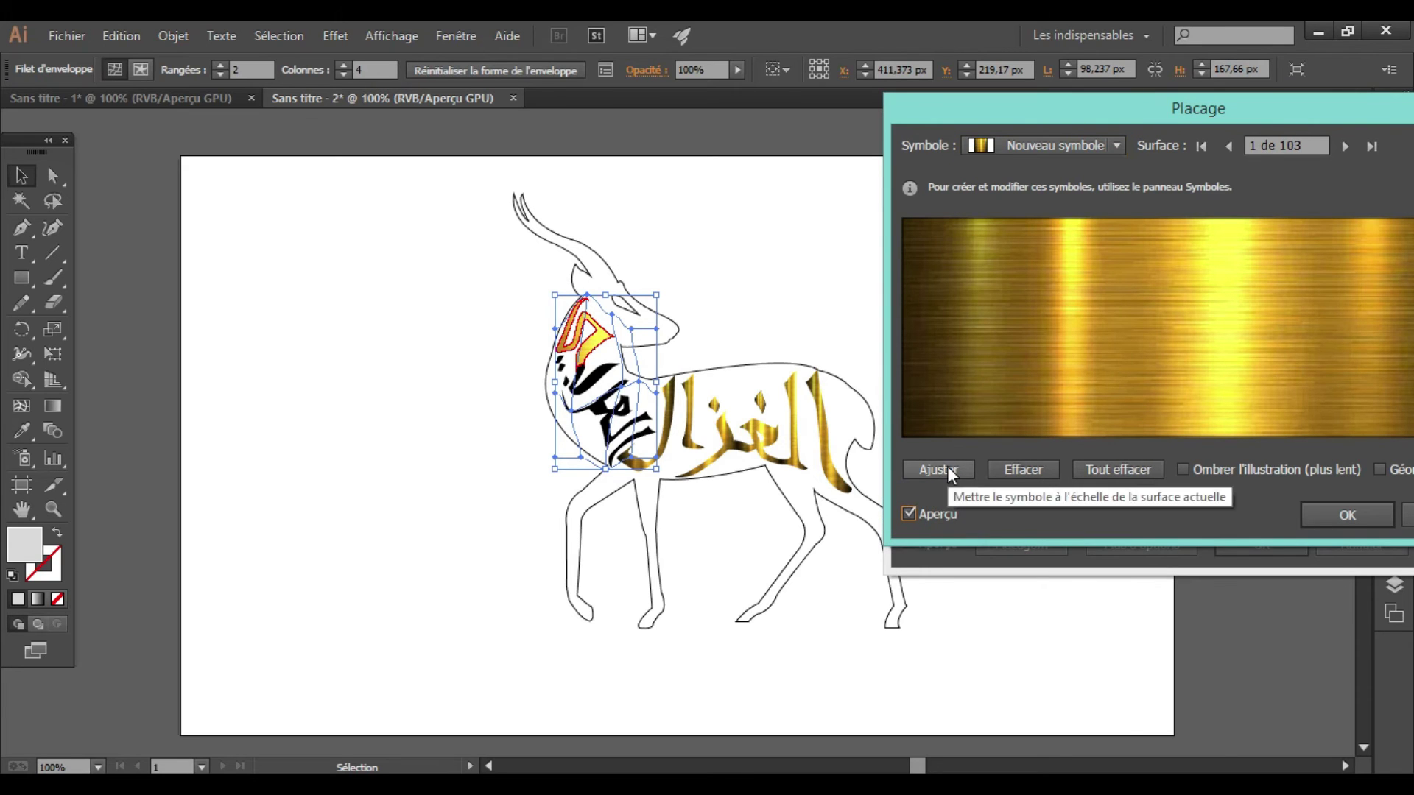
{"action": "left_click", "coordinate": [943, 469]}
Step: Step through the neck text's surfaces and map the gold symbol onto a later face, scaled to fit
{"action": "left_click", "coordinate": [1343, 145]}
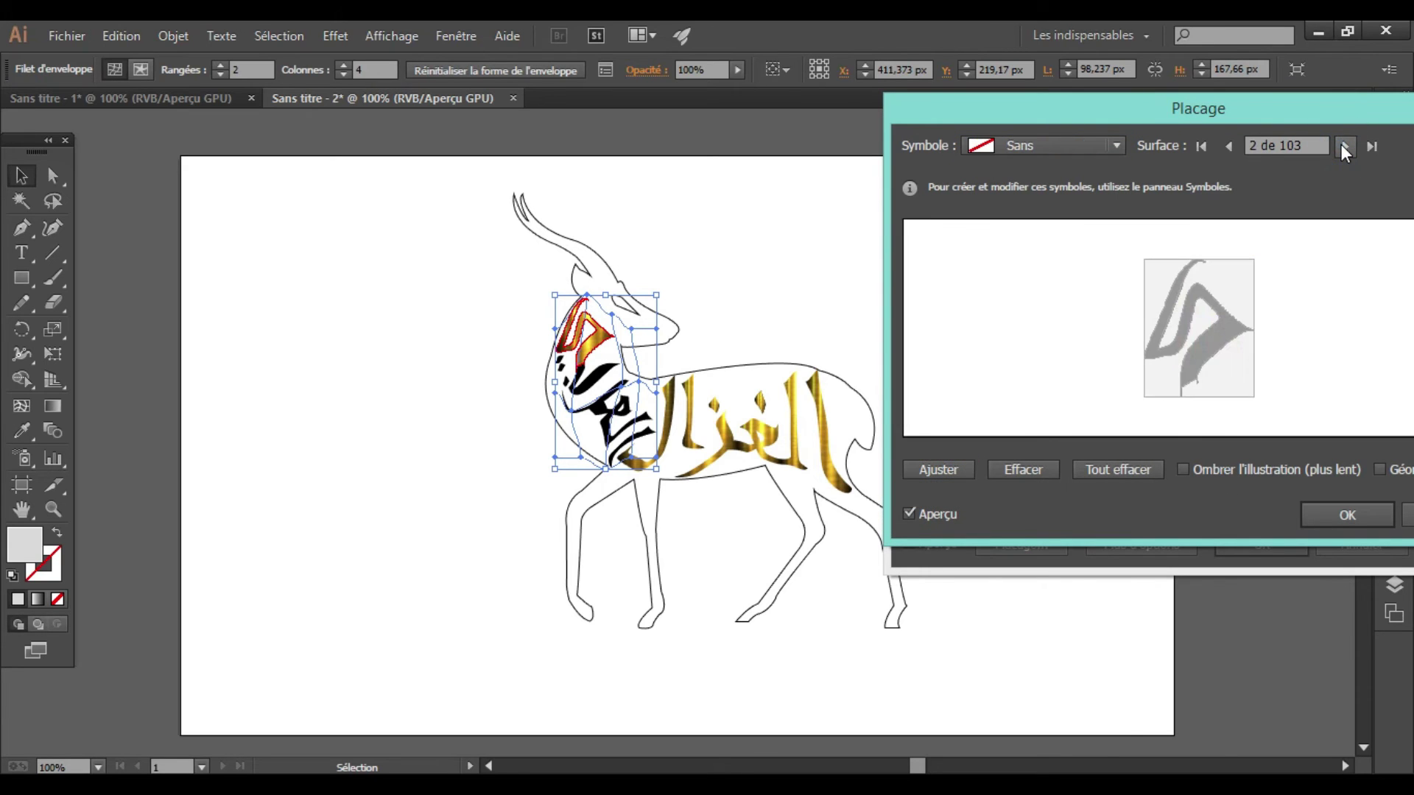
{"action": "left_click", "coordinate": [1343, 146]}
{"action": "left_click", "coordinate": [1342, 146]}
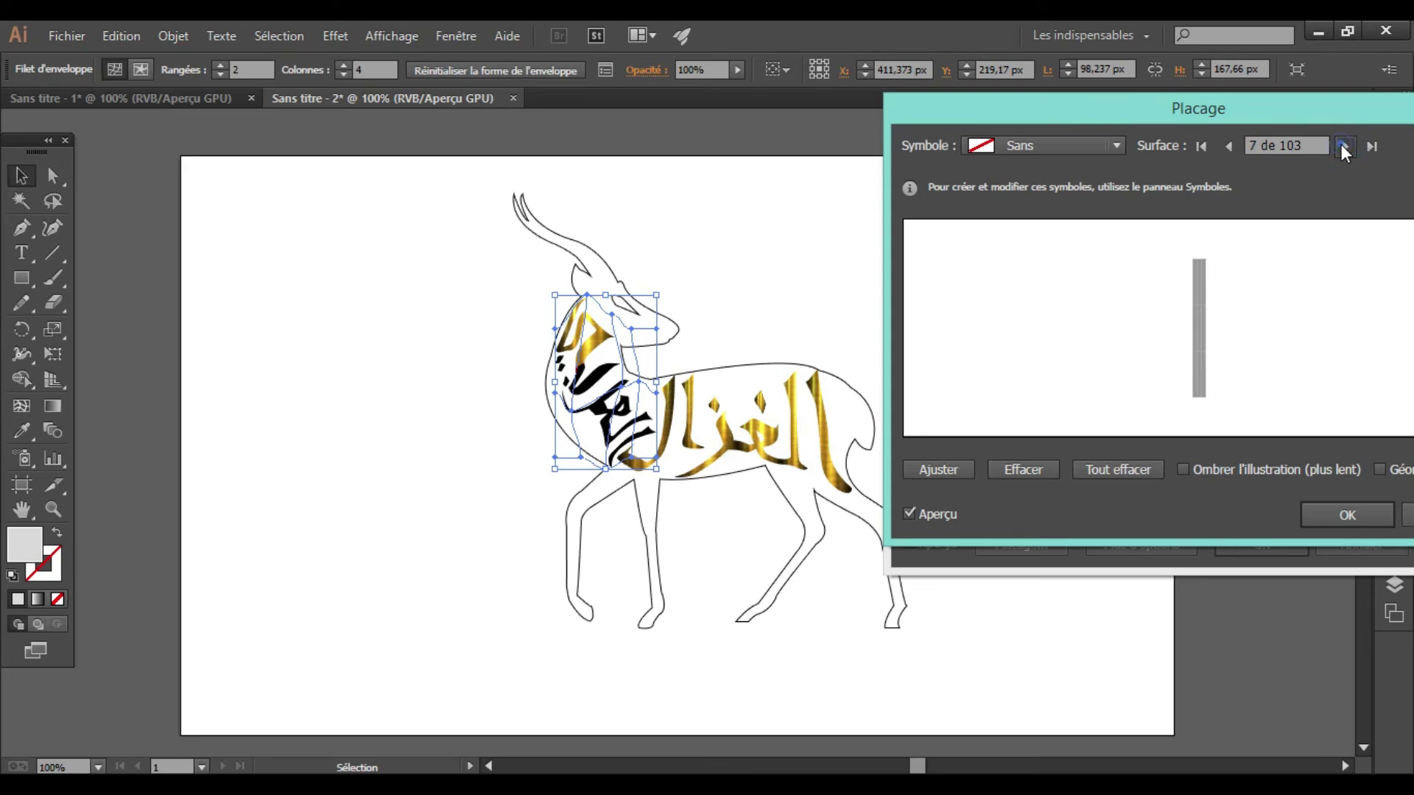
{"action": "left_click", "coordinate": [1342, 146]}
{"action": "left_click", "coordinate": [1343, 146]}
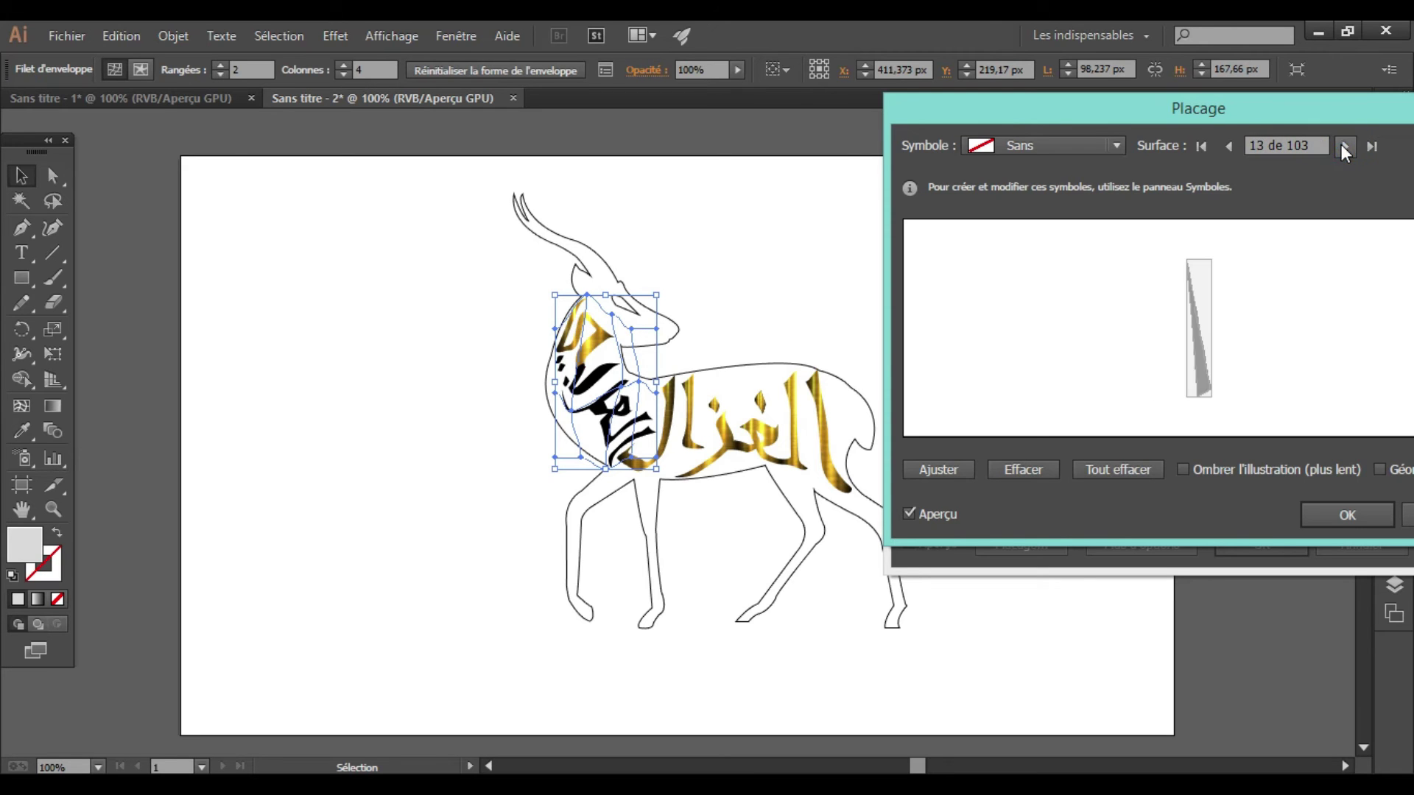
{"action": "left_click", "coordinate": [1343, 146]}
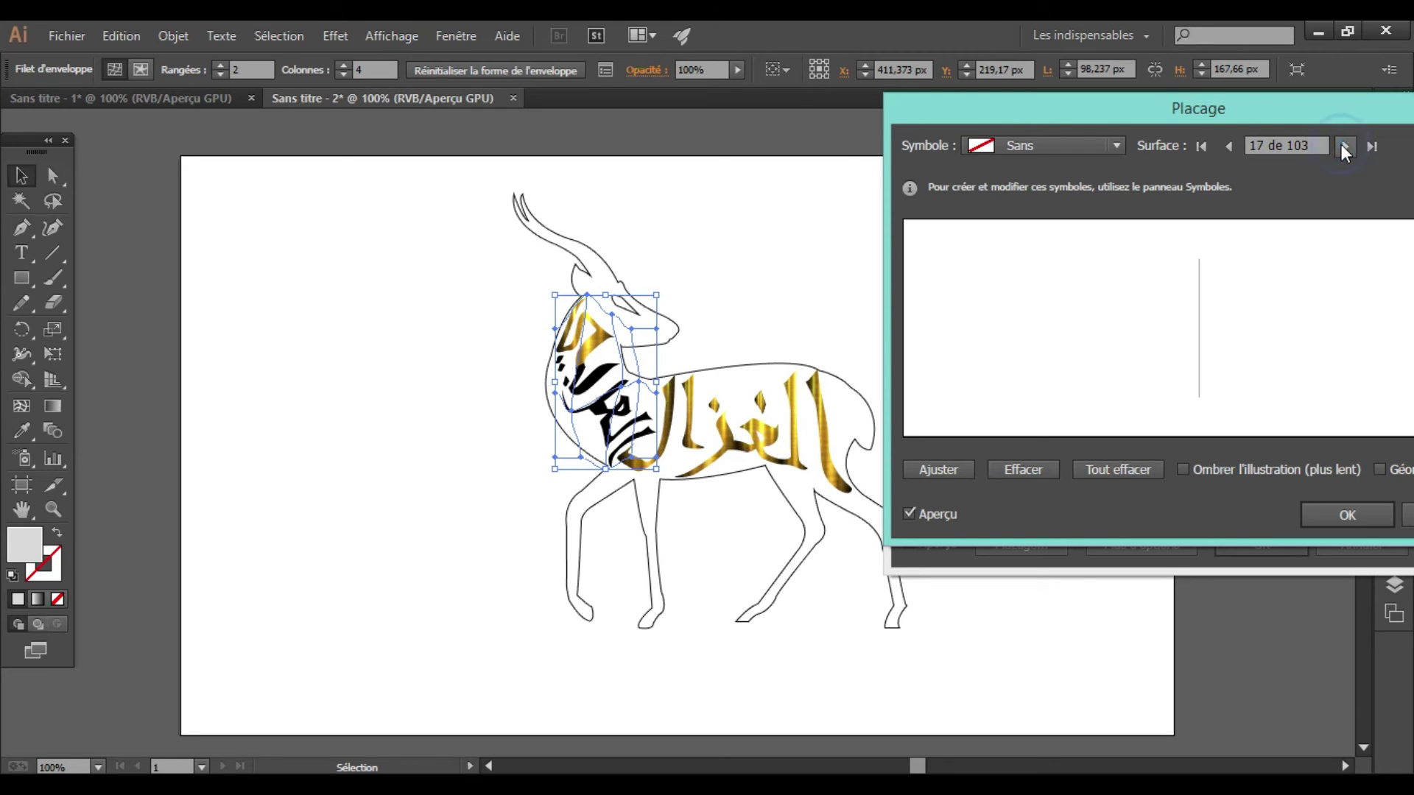
{"action": "left_click", "coordinate": [1228, 145]}
{"action": "left_click", "coordinate": [1116, 145]}
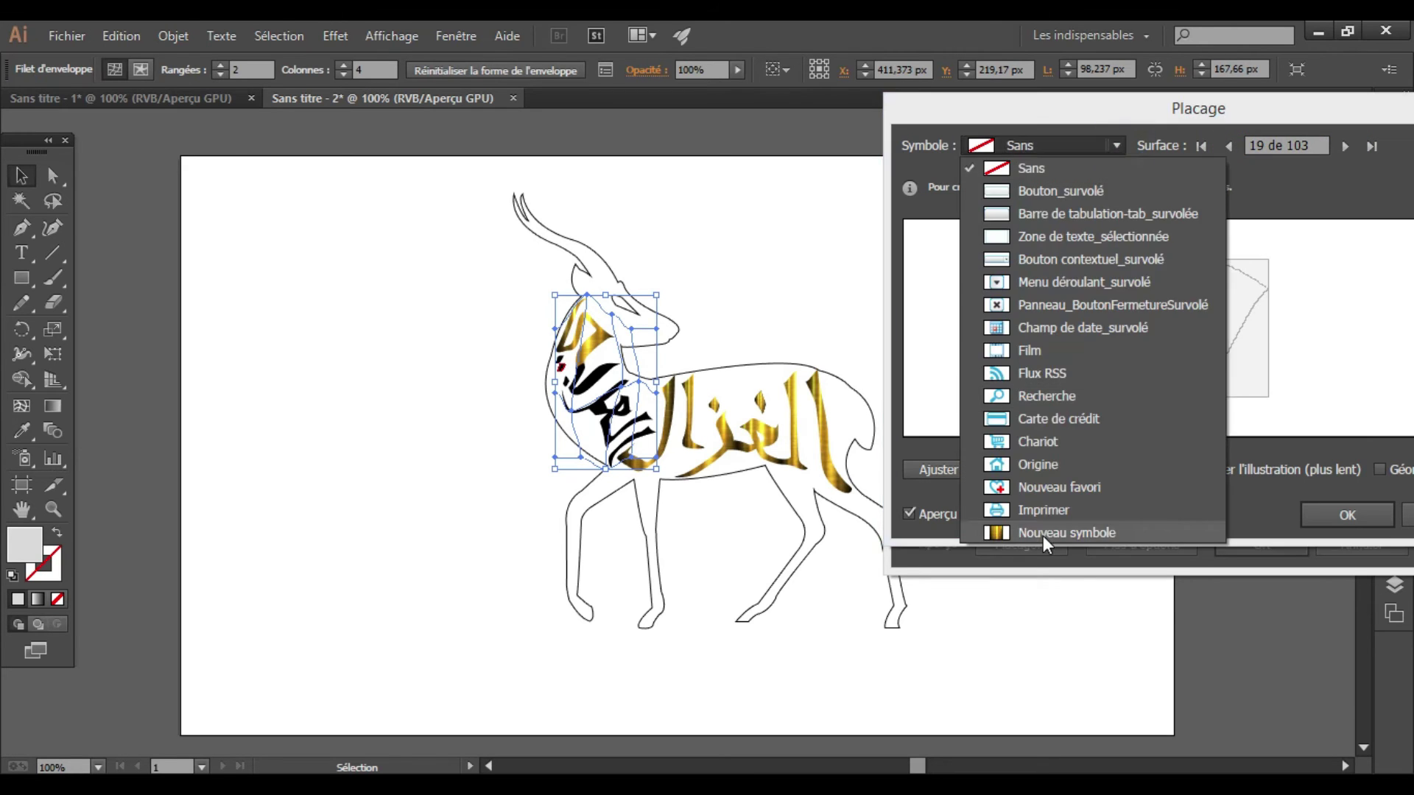
{"action": "left_click", "coordinate": [1041, 532]}
{"action": "left_click", "coordinate": [938, 469]}
Step: Map the gold symbol with Scale to Fit onto the next two extrusion faces
{"action": "left_click", "coordinate": [1342, 145]}
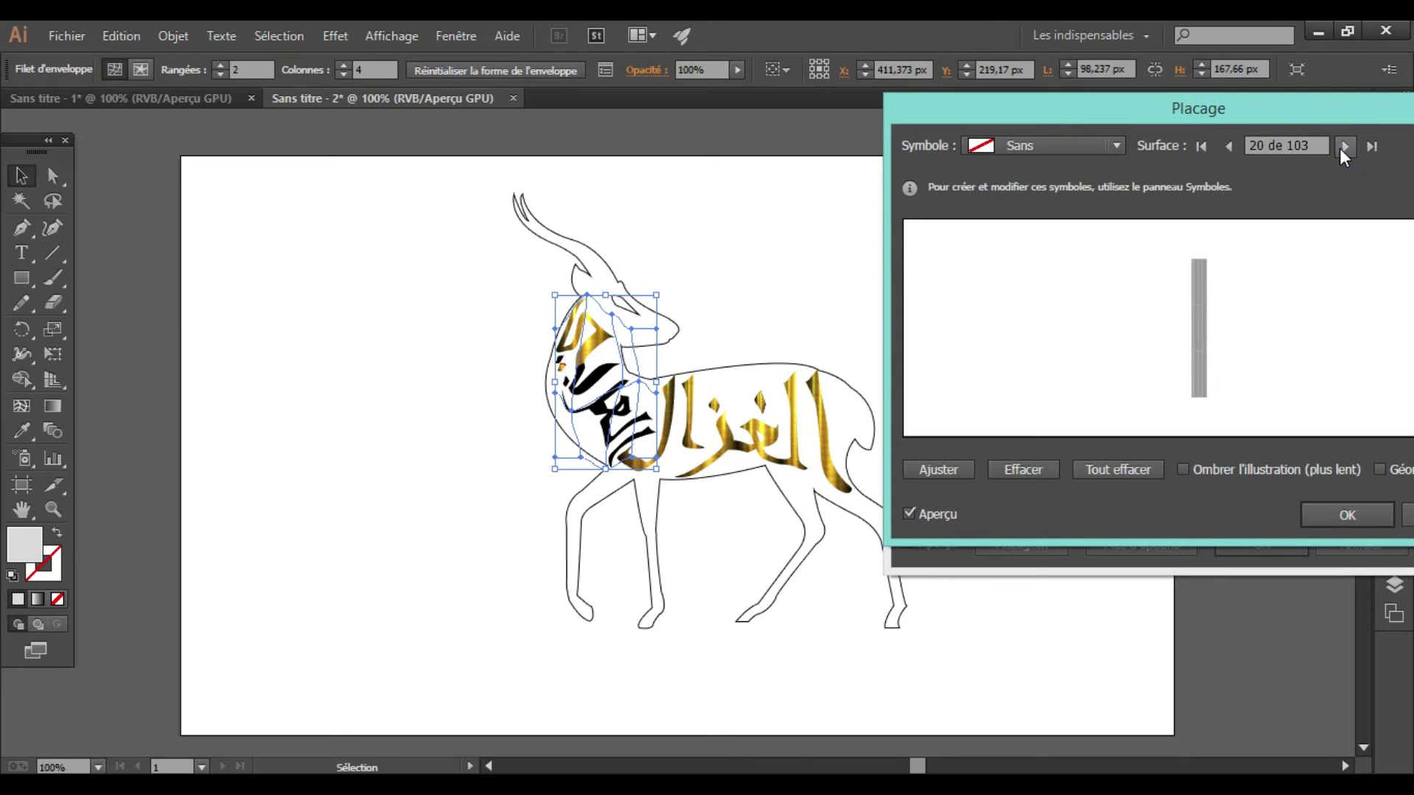
{"action": "left_click", "coordinate": [1343, 146]}
{"action": "left_click", "coordinate": [1343, 146]}
{"action": "left_click", "coordinate": [1343, 146]}
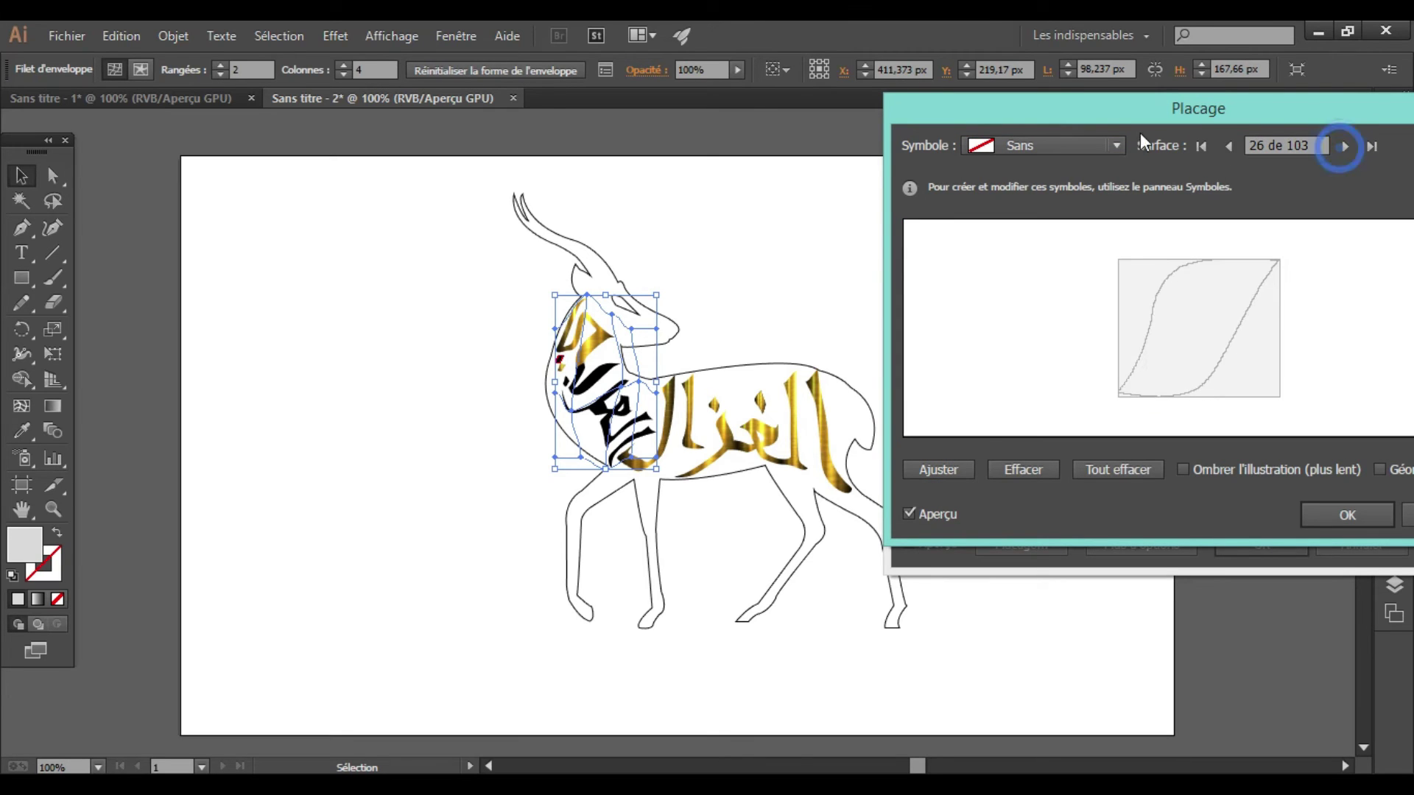
{"action": "left_click", "coordinate": [1228, 146]}
{"action": "left_click", "coordinate": [1090, 145]}
{"action": "left_click", "coordinate": [1041, 589]}
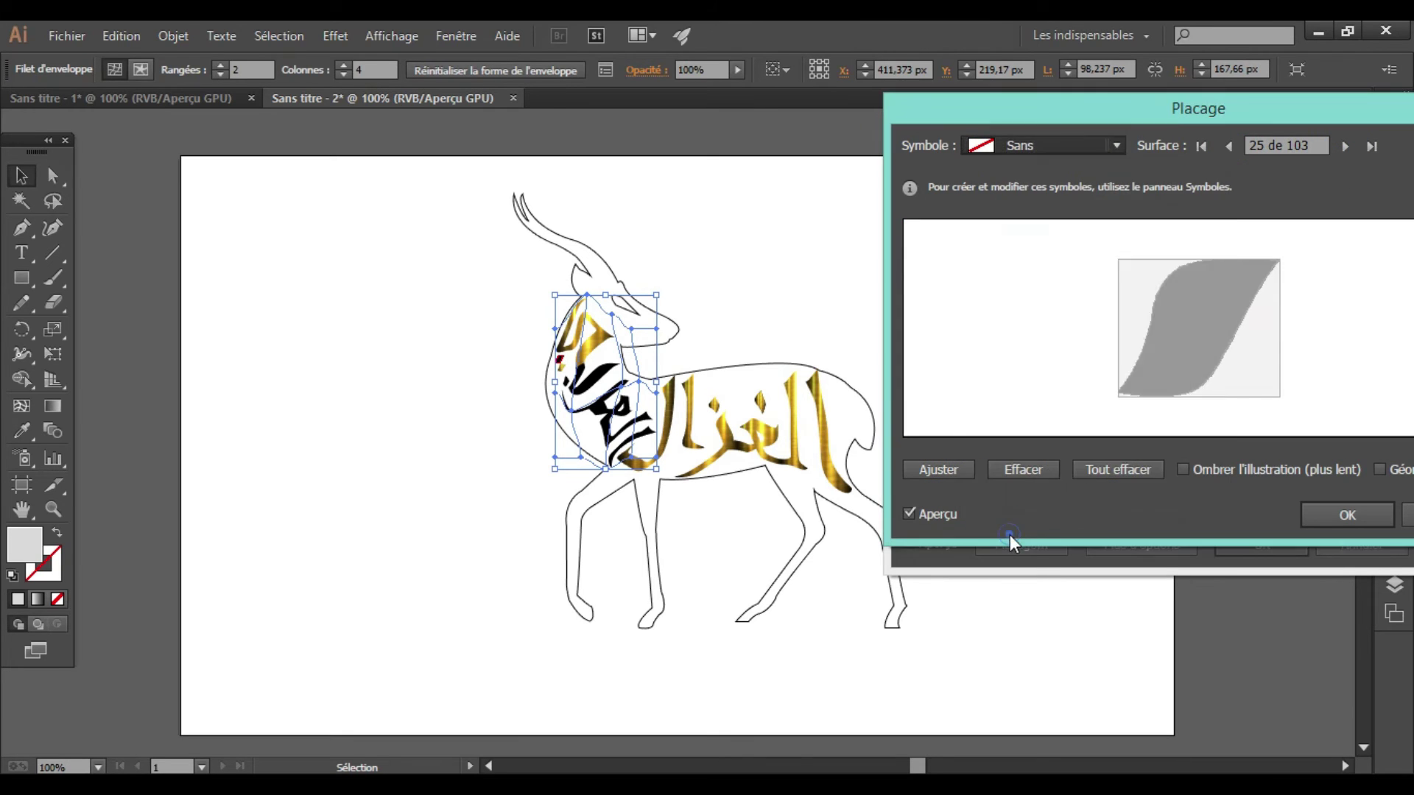
{"action": "left_click", "coordinate": [942, 470]}
{"action": "left_click", "coordinate": [1343, 151]}
{"action": "left_click", "coordinate": [1343, 151]}
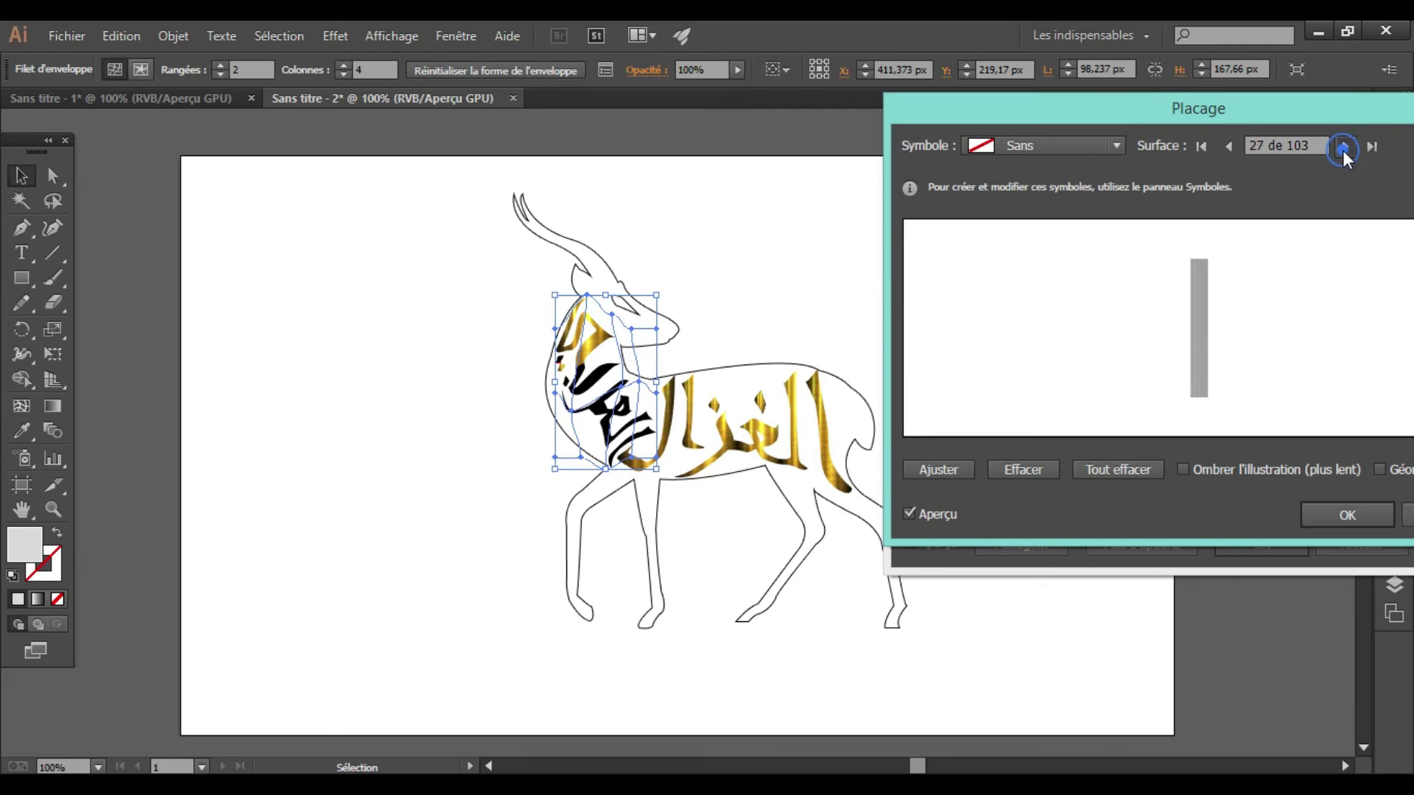
{"action": "left_click", "coordinate": [1343, 151]}
{"action": "left_click", "coordinate": [1343, 151]}
{"action": "left_click", "coordinate": [1109, 143]}
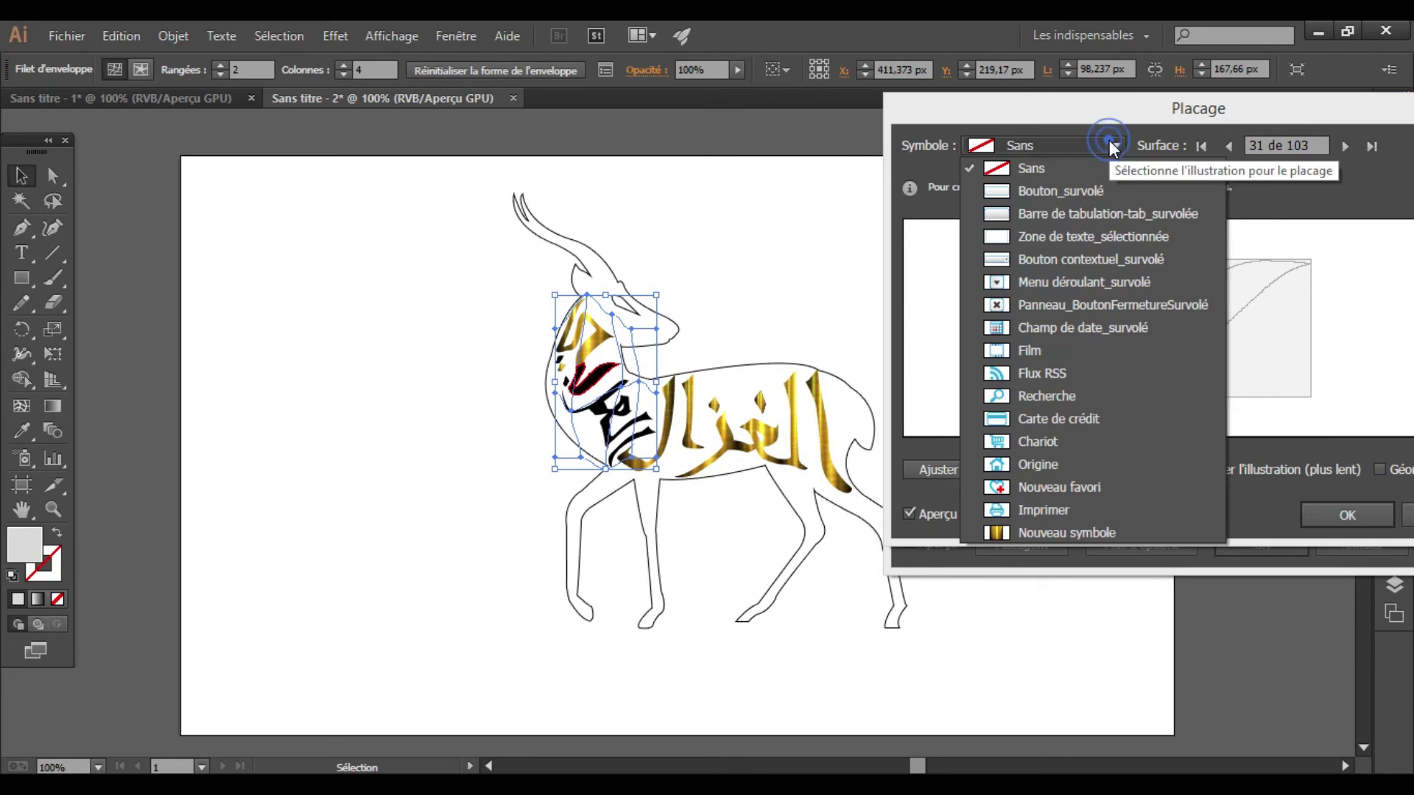
{"action": "left_click", "coordinate": [1041, 540]}
{"action": "left_click", "coordinate": [936, 470]}
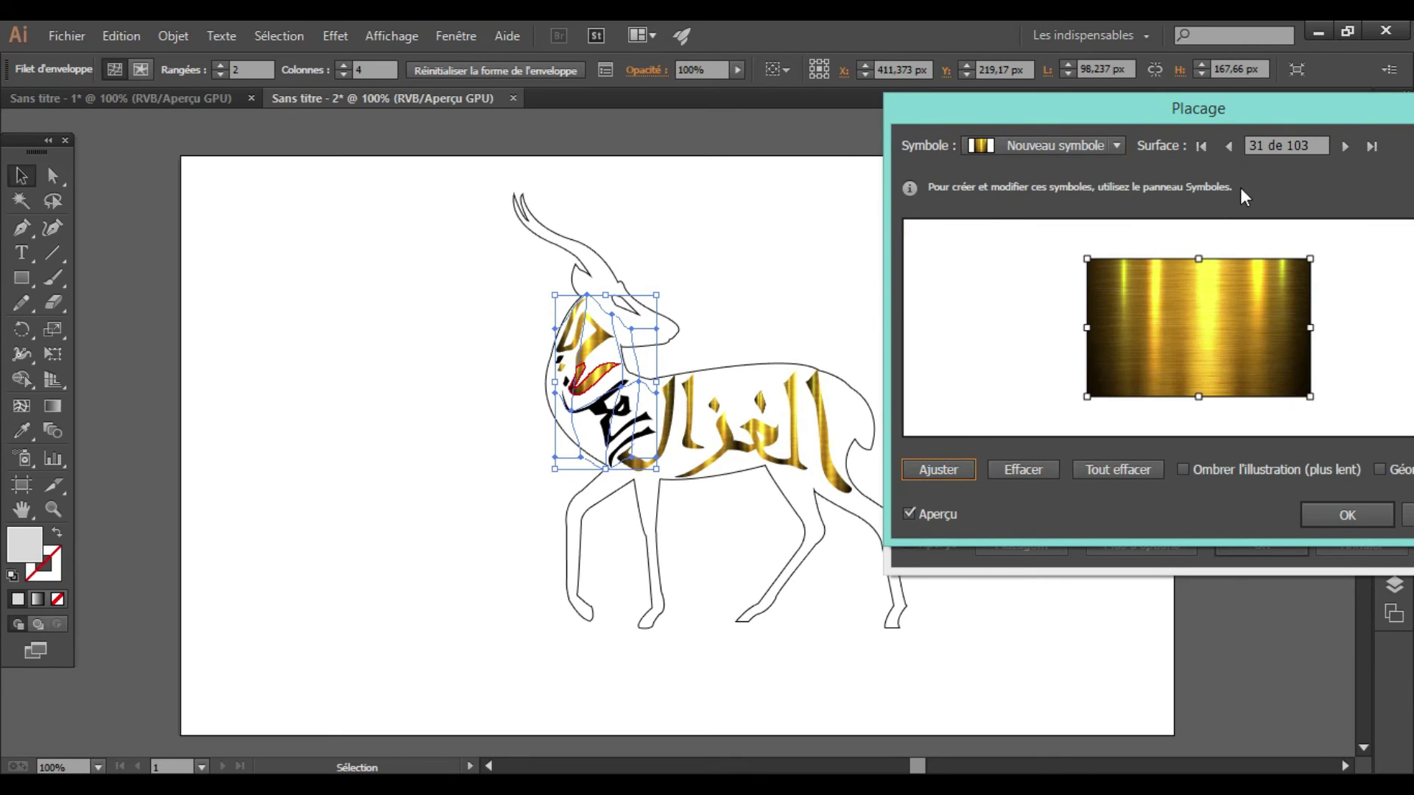
Step: Texture two further extrusion faces with the gold symbol, each fitted to the face
{"action": "left_click", "coordinate": [1342, 148]}
{"action": "left_click", "coordinate": [1341, 148]}
{"action": "left_click", "coordinate": [1341, 148]}
{"action": "left_click", "coordinate": [1341, 148]}
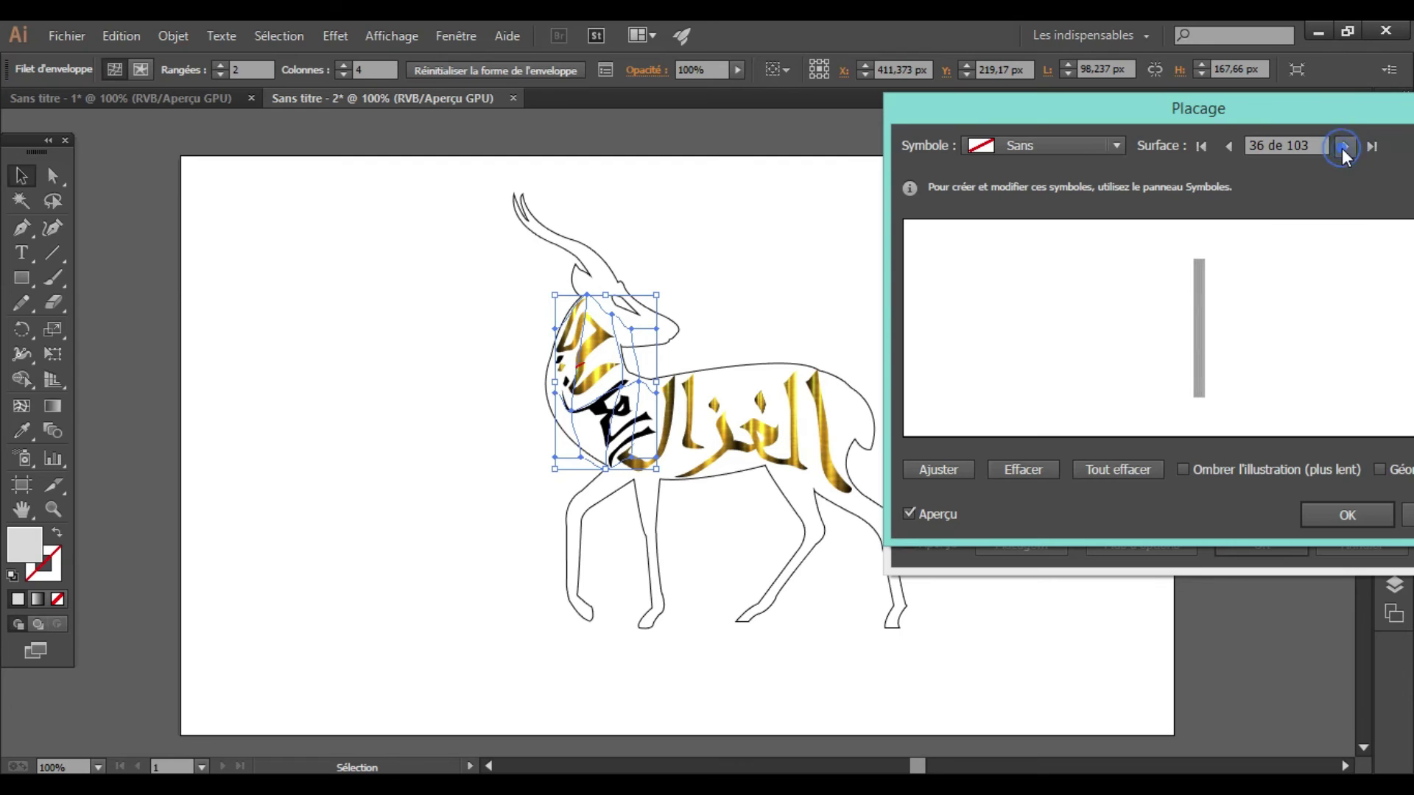
{"action": "left_click", "coordinate": [1342, 148]}
{"action": "left_click", "coordinate": [1341, 148]}
{"action": "left_click", "coordinate": [1116, 146]}
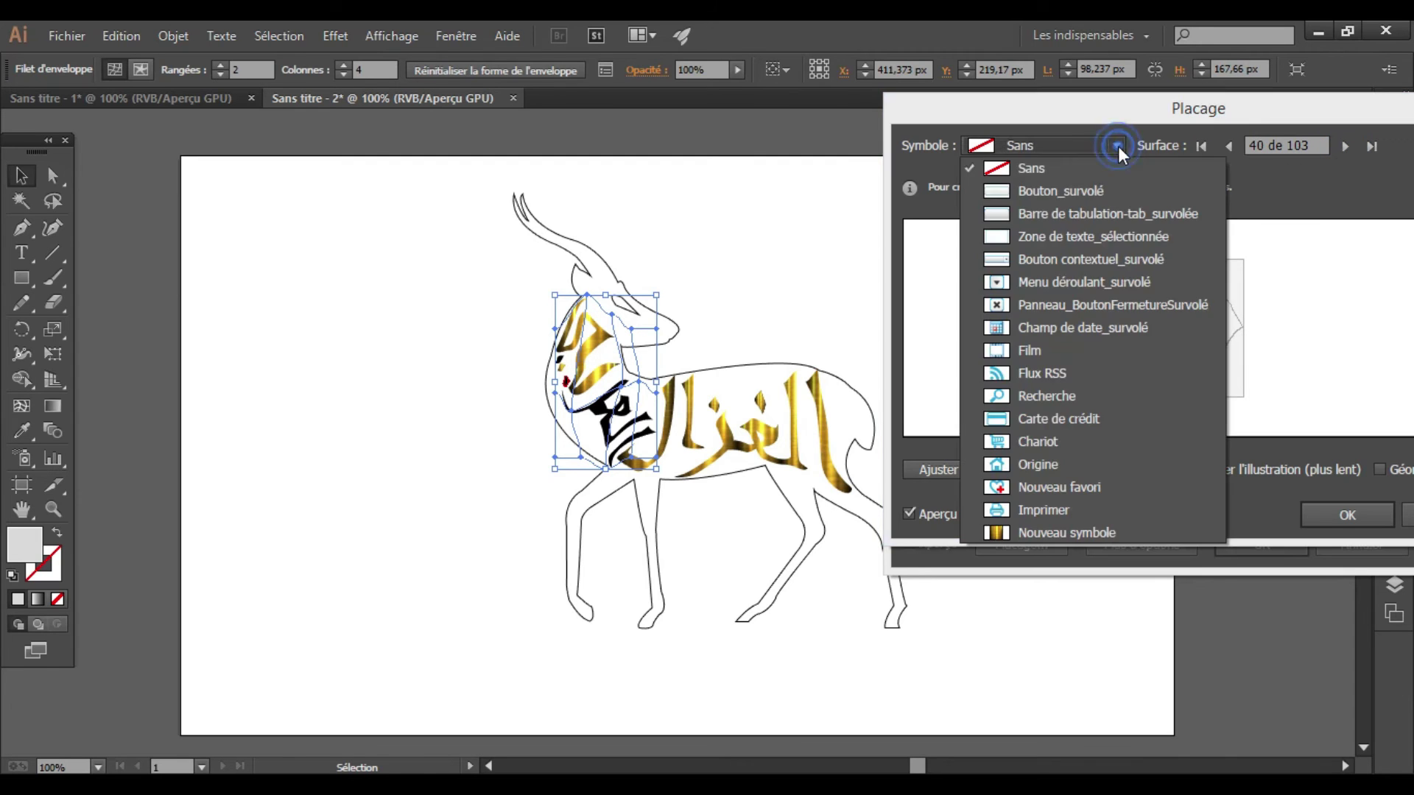
{"action": "left_click", "coordinate": [1022, 533]}
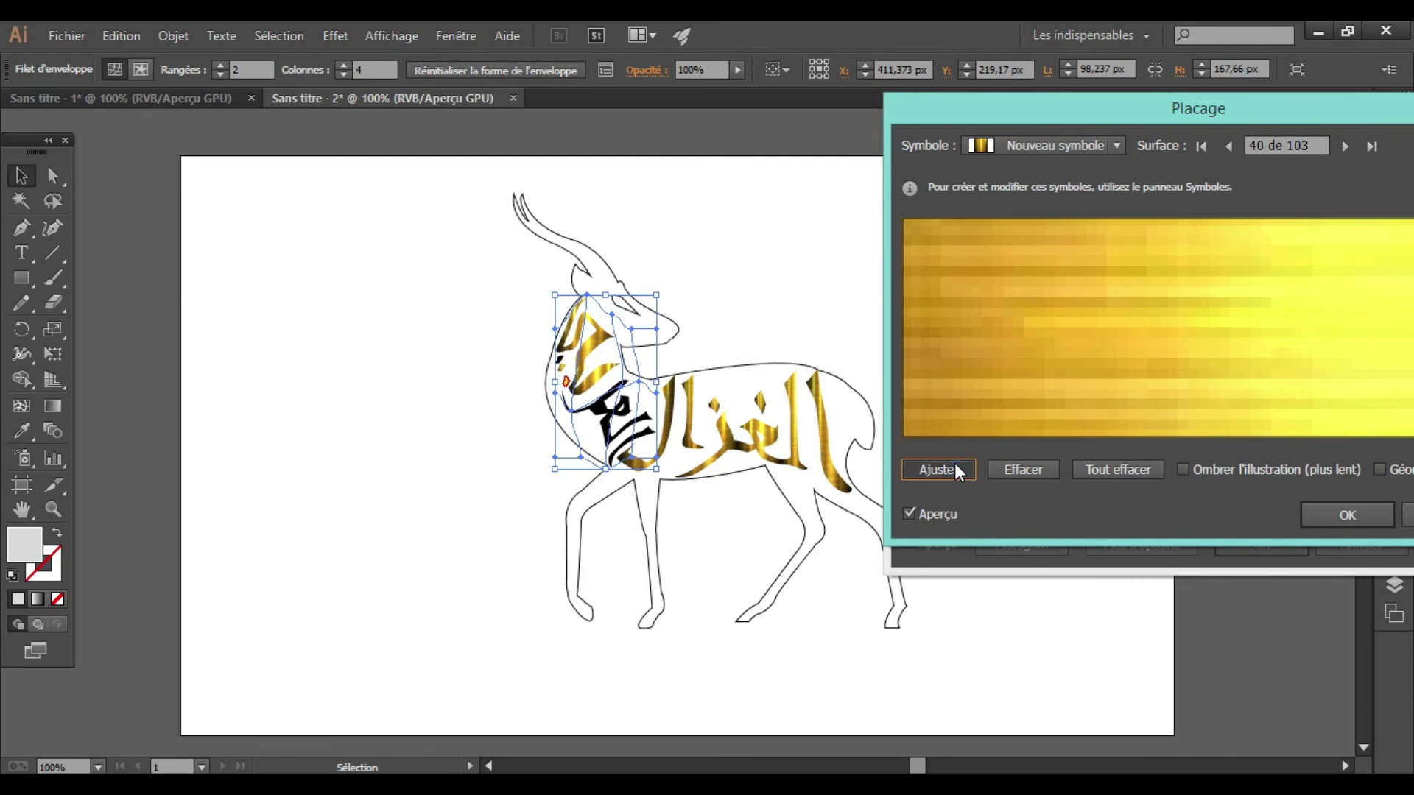
{"action": "left_click", "coordinate": [954, 465]}
{"action": "left_click", "coordinate": [1345, 146]}
{"action": "left_click", "coordinate": [1346, 146]}
{"action": "left_click", "coordinate": [1345, 146]}
{"action": "left_click", "coordinate": [1116, 146]}
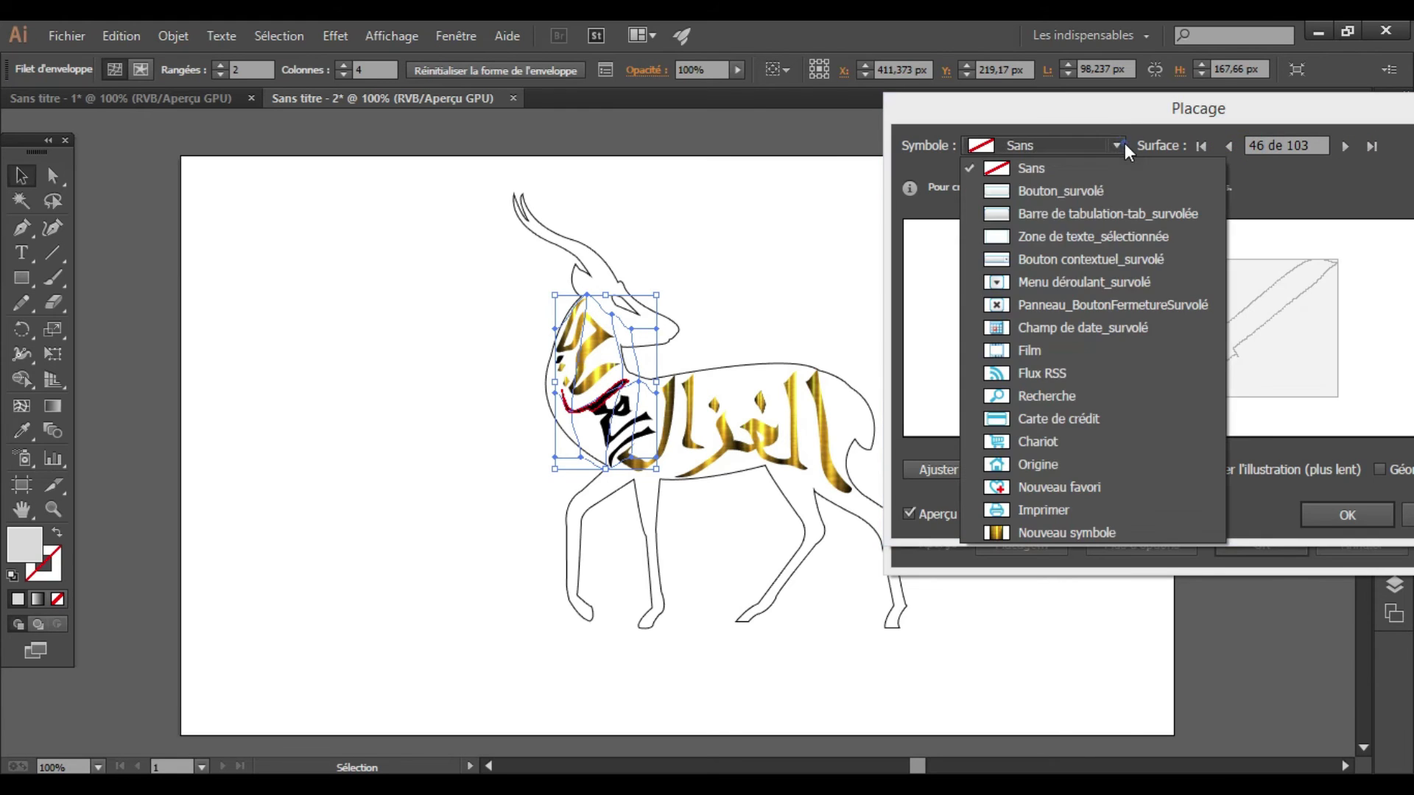
{"action": "left_click", "coordinate": [1031, 532]}
{"action": "left_click", "coordinate": [950, 470]}
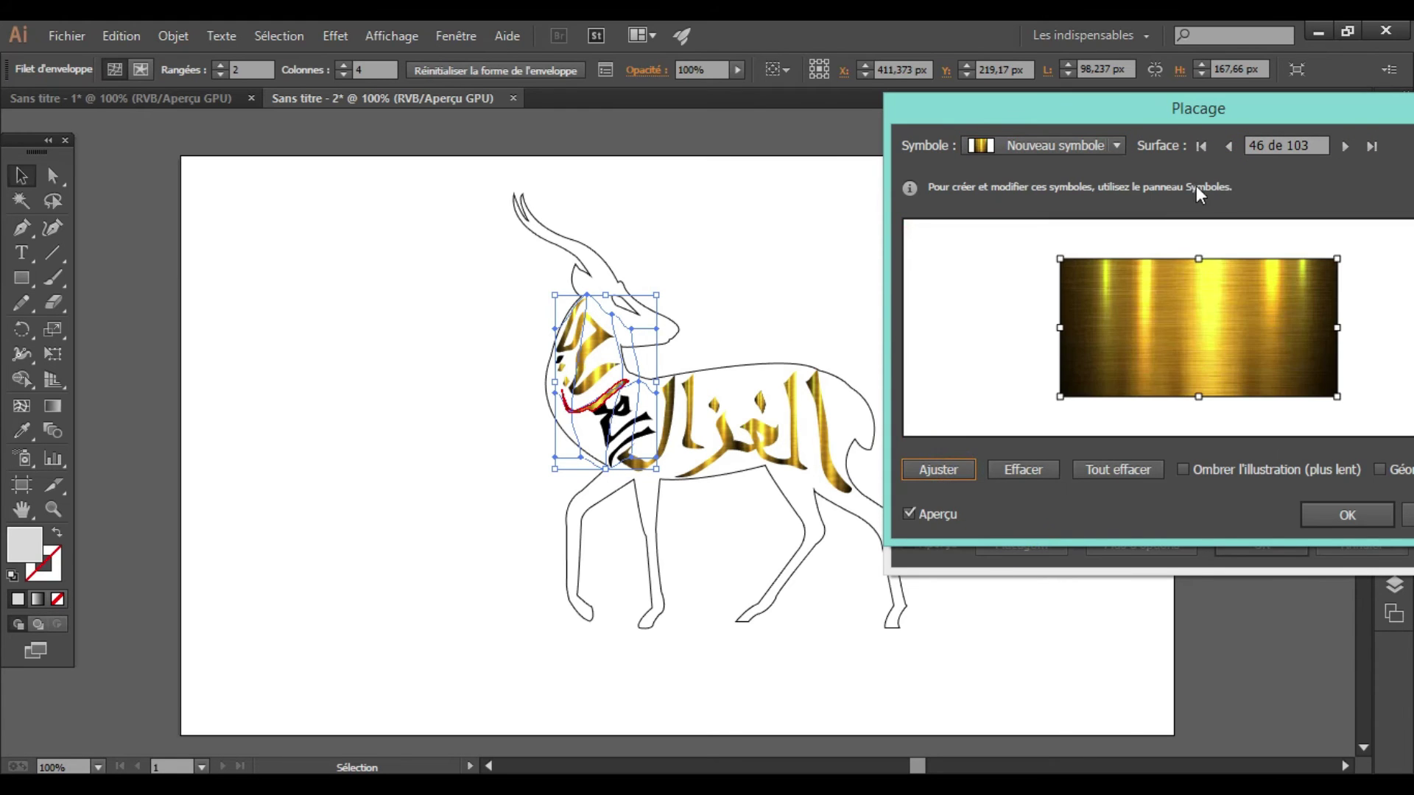
Step: Advance to another extrusion face and map the gold symbol onto it, scaled to fit
{"action": "left_click", "coordinate": [1344, 146]}
{"action": "left_click", "coordinate": [1345, 146]}
{"action": "left_click", "coordinate": [1344, 145]}
{"action": "left_click", "coordinate": [1344, 146]}
{"action": "left_click", "coordinate": [1344, 146]}
{"action": "left_click", "coordinate": [1344, 146]}
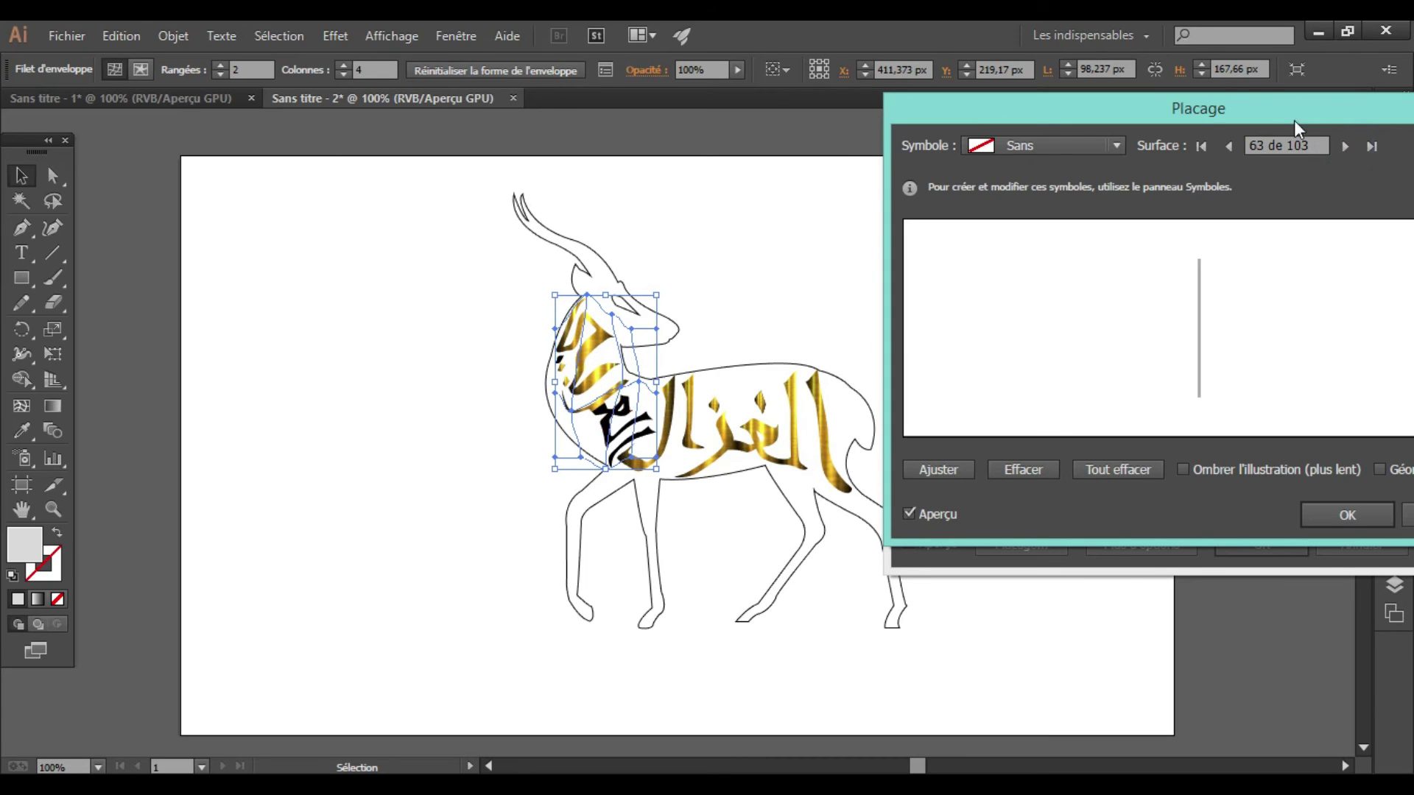
{"action": "left_click", "coordinate": [1229, 146]}
{"action": "left_click", "coordinate": [1116, 146]}
{"action": "left_click", "coordinate": [1010, 531]}
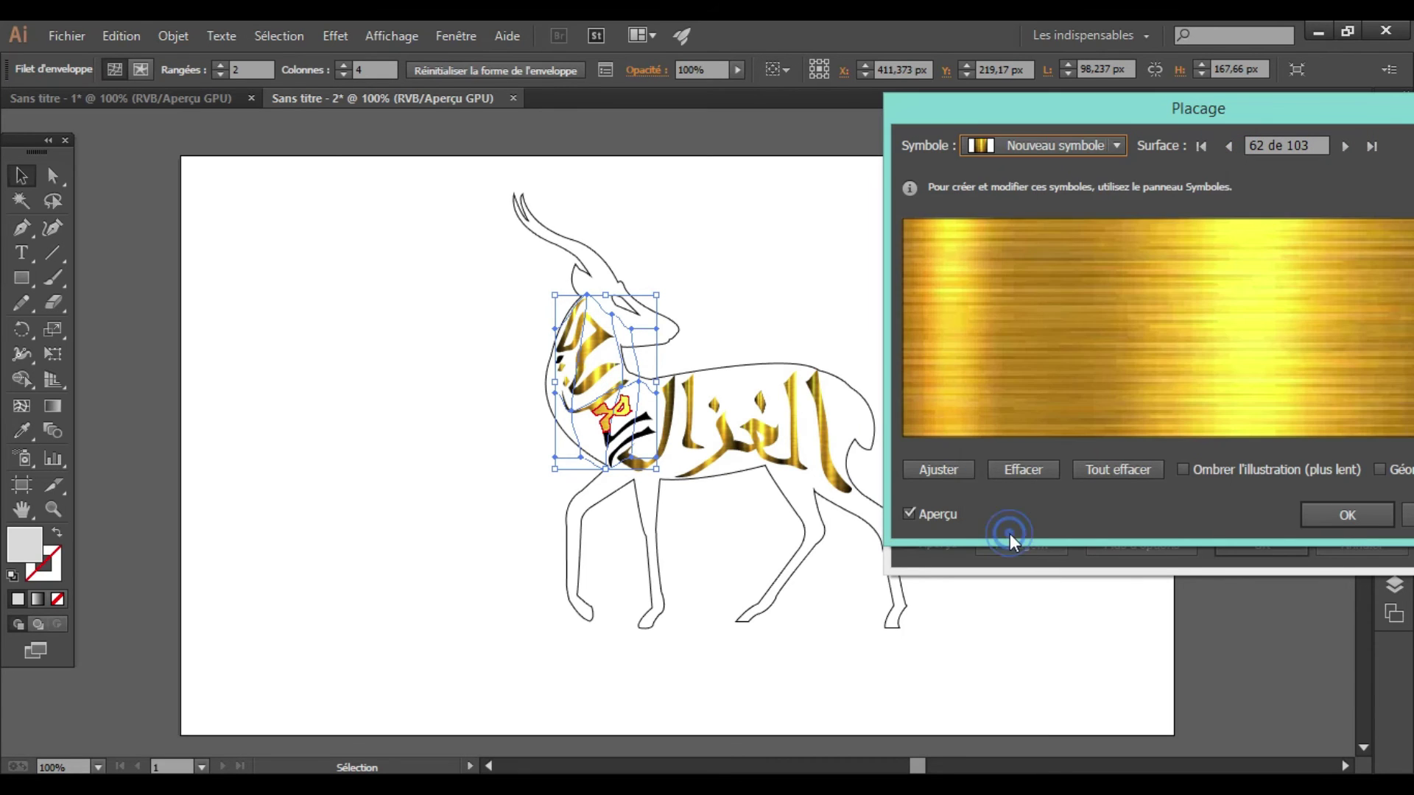
{"action": "left_click", "coordinate": [956, 471]}
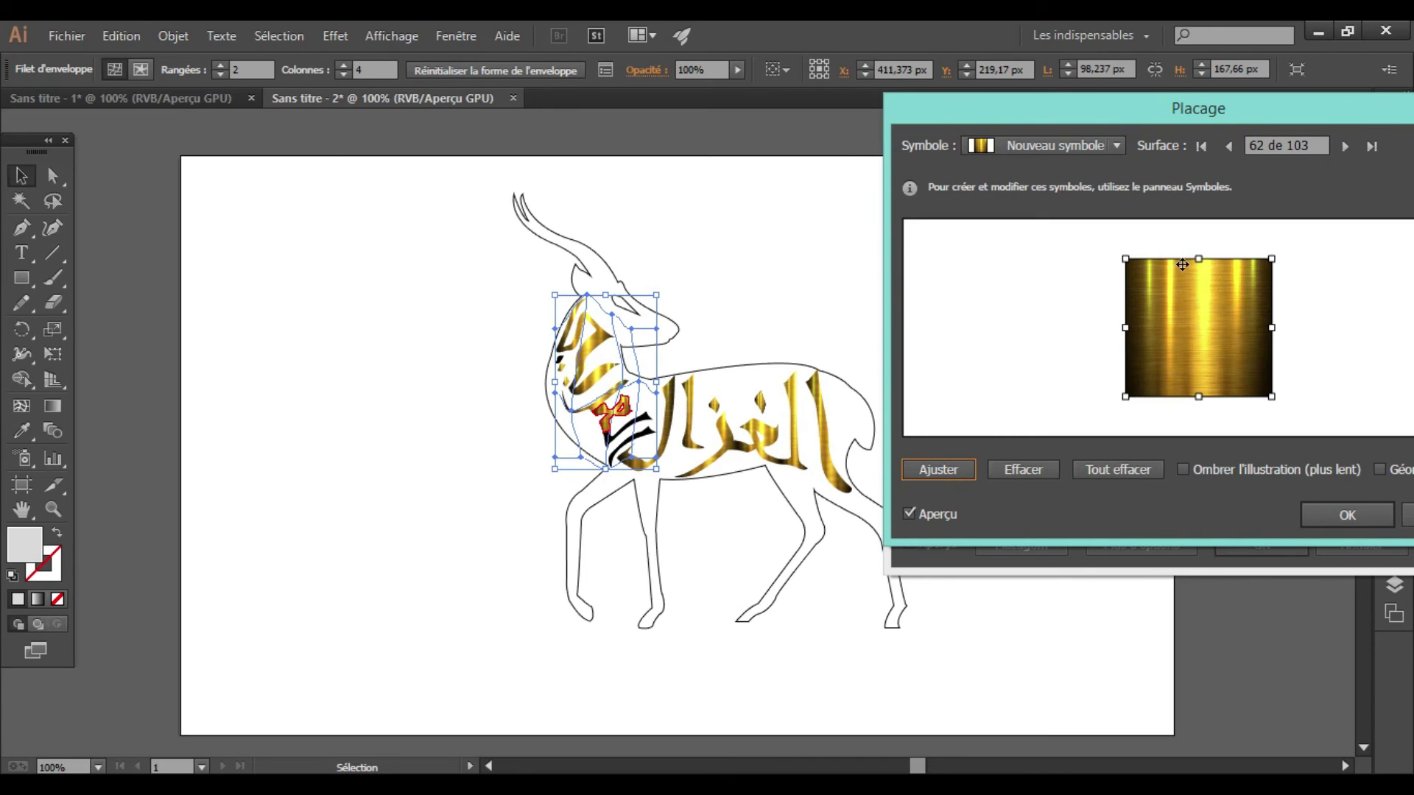
Step: Skip several faces ahead and apply the fitted gold symbol to the next letter face
{"action": "left_click", "coordinate": [1345, 146]}
{"action": "left_click", "coordinate": [1345, 146]}
{"action": "left_click", "coordinate": [1344, 146]}
{"action": "left_click", "coordinate": [1345, 146]}
{"action": "left_click", "coordinate": [1344, 146]}
{"action": "left_click", "coordinate": [1344, 145]}
{"action": "left_click", "coordinate": [1344, 145]}
{"action": "left_click", "coordinate": [1344, 146]}
{"action": "left_click", "coordinate": [1122, 145]}
{"action": "left_click", "coordinate": [1024, 528]}
{"action": "left_click", "coordinate": [950, 469]}
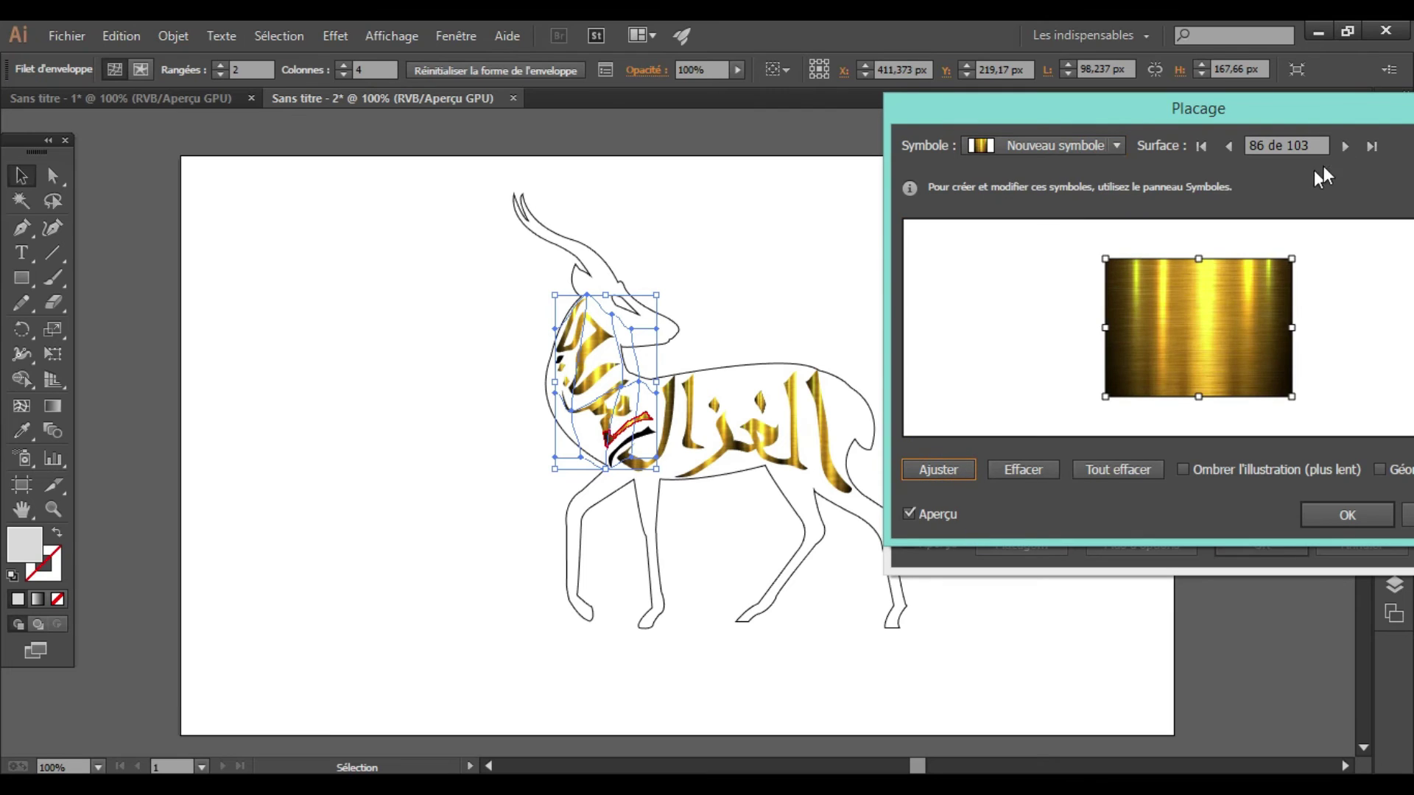
Step: Map the gold symbol onto the last face, confirm Map Art and the 3D effect, then deselect
{"action": "left_click", "coordinate": [1343, 146]}
{"action": "left_click", "coordinate": [1343, 146]}
{"action": "left_click", "coordinate": [1343, 147]}
{"action": "left_click", "coordinate": [1344, 145]}
{"action": "left_click", "coordinate": [1344, 145]}
{"action": "left_click", "coordinate": [1345, 146]}
{"action": "left_click", "coordinate": [1344, 146]}
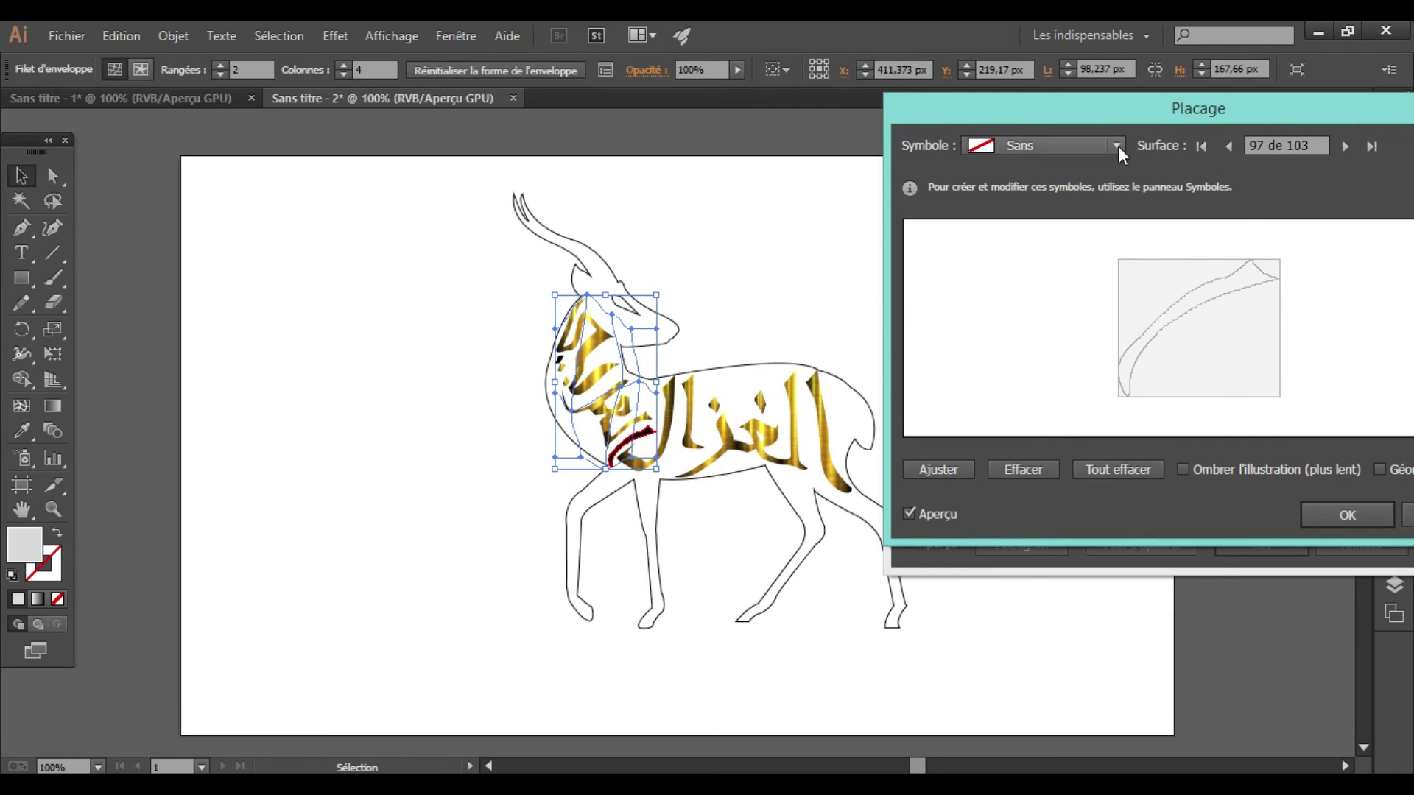
{"action": "left_click", "coordinate": [1118, 146]}
{"action": "left_click", "coordinate": [1013, 535]}
{"action": "left_click", "coordinate": [956, 467]}
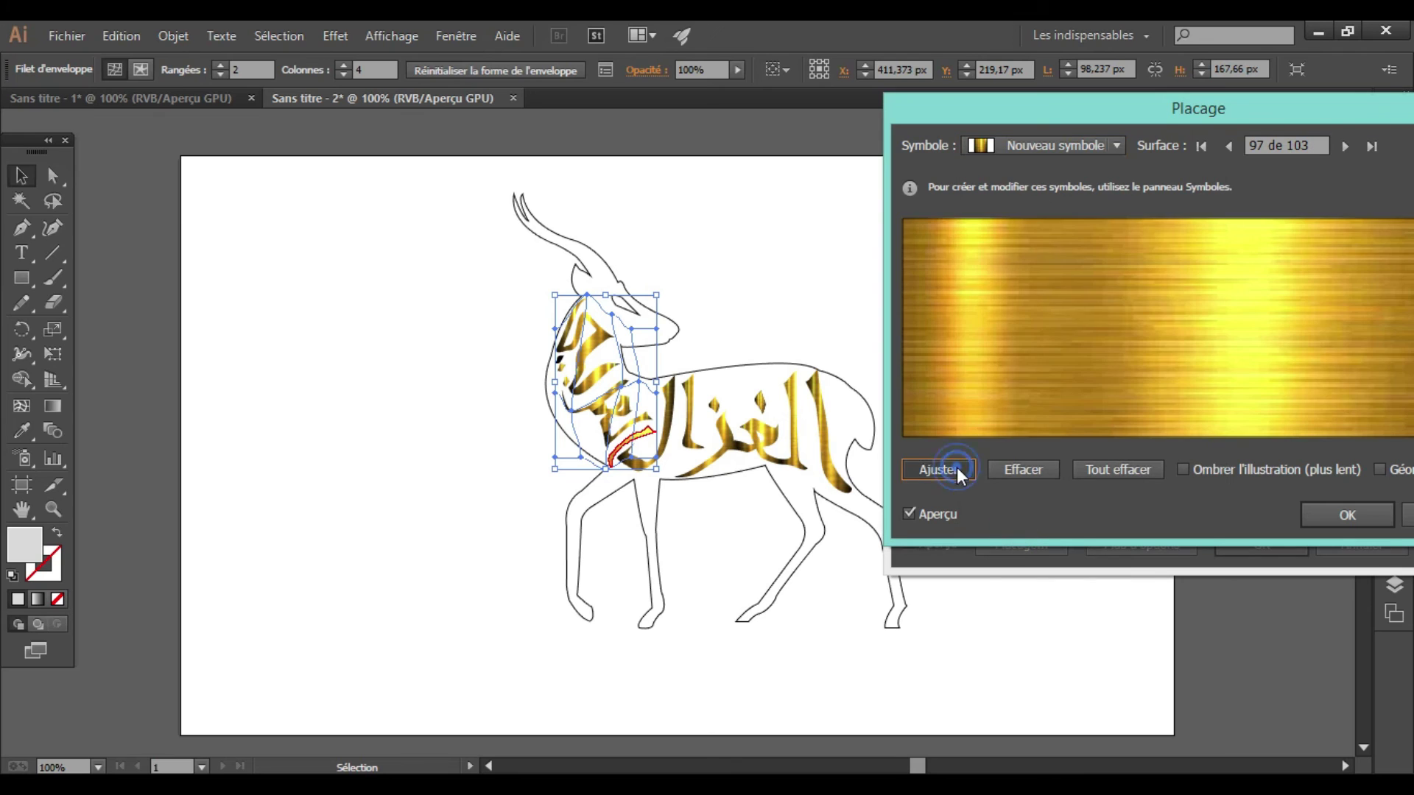
{"action": "left_click", "coordinate": [1332, 515]}
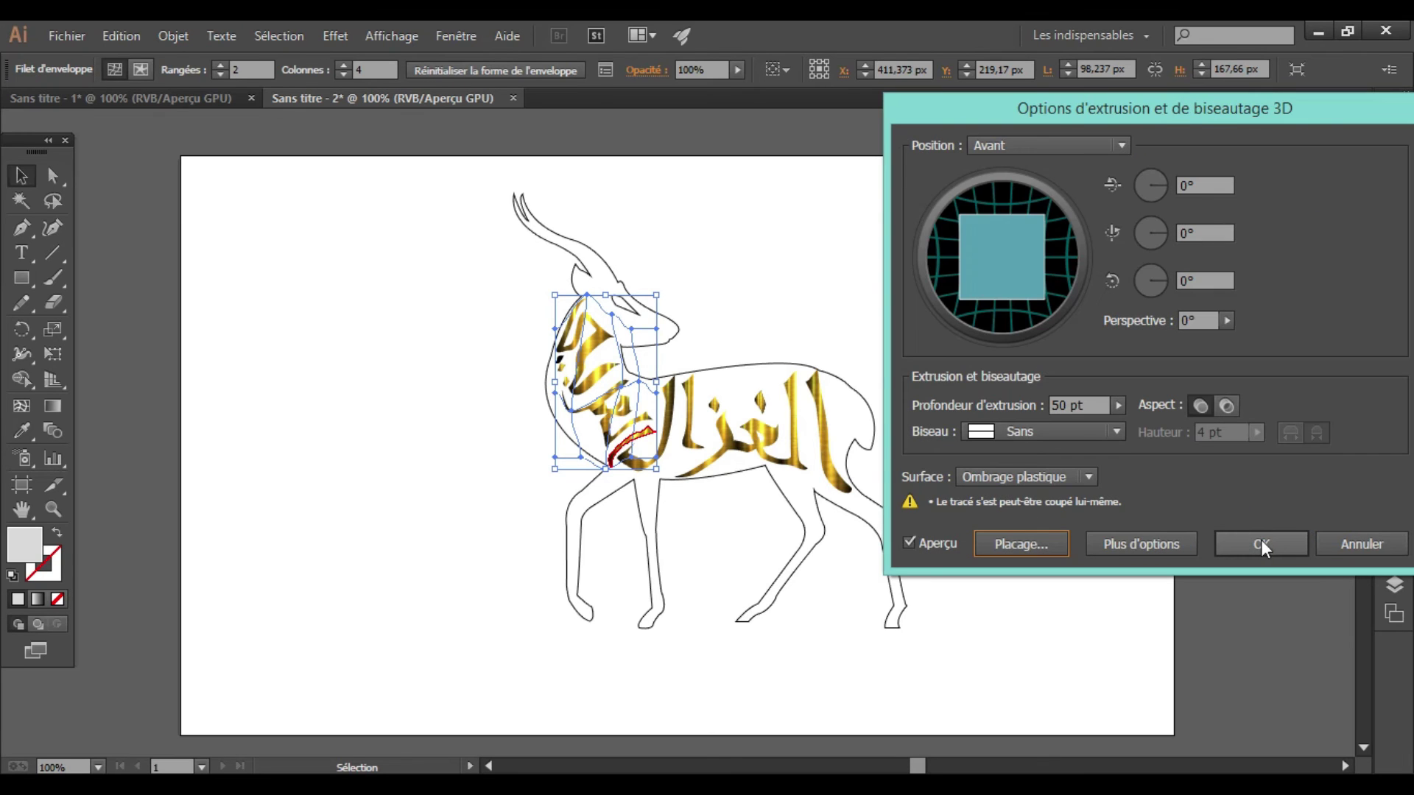
{"action": "left_click", "coordinate": [1260, 540]}
{"action": "left_click", "coordinate": [722, 289]}
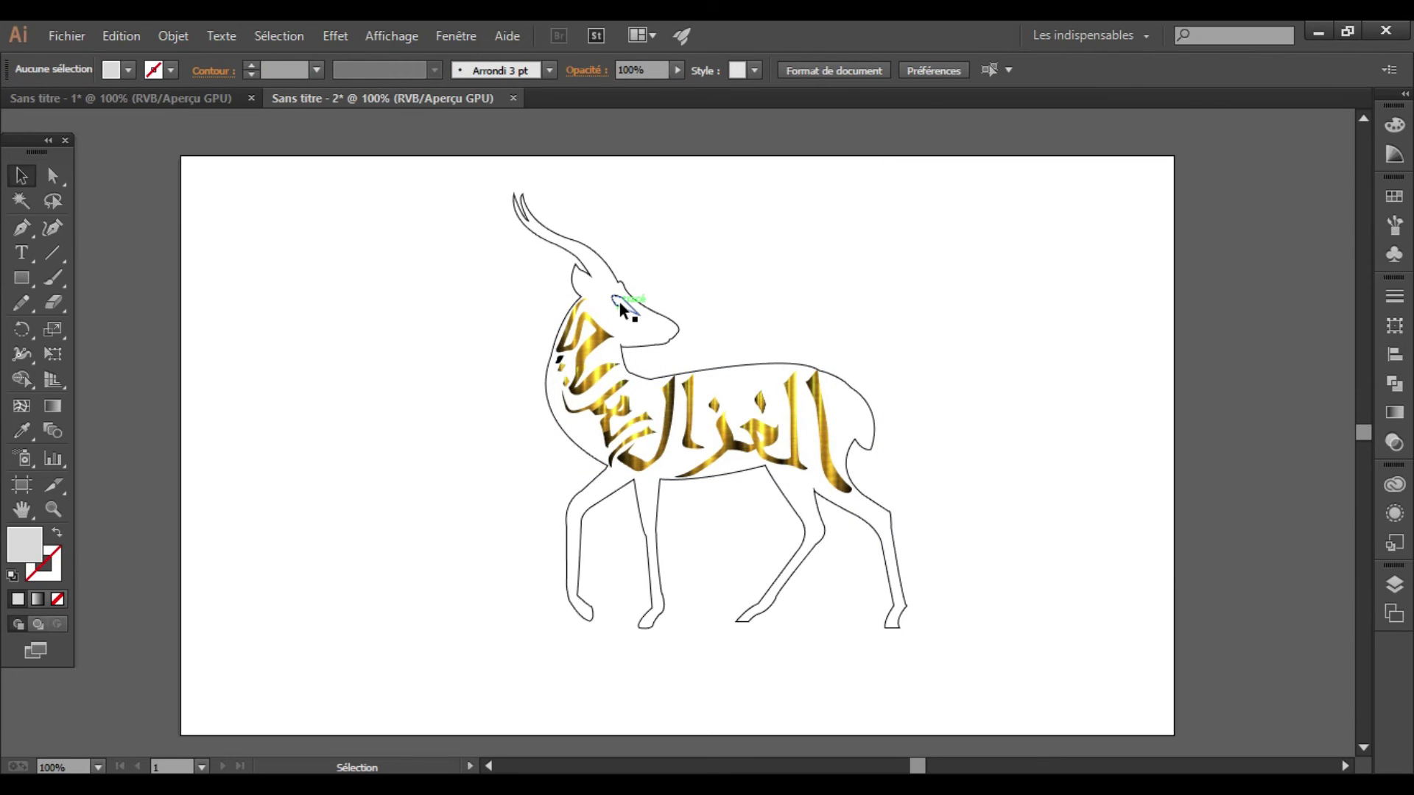
Step: Fill the gazelle's eye shape with black
{"action": "left_click", "coordinate": [619, 302]}
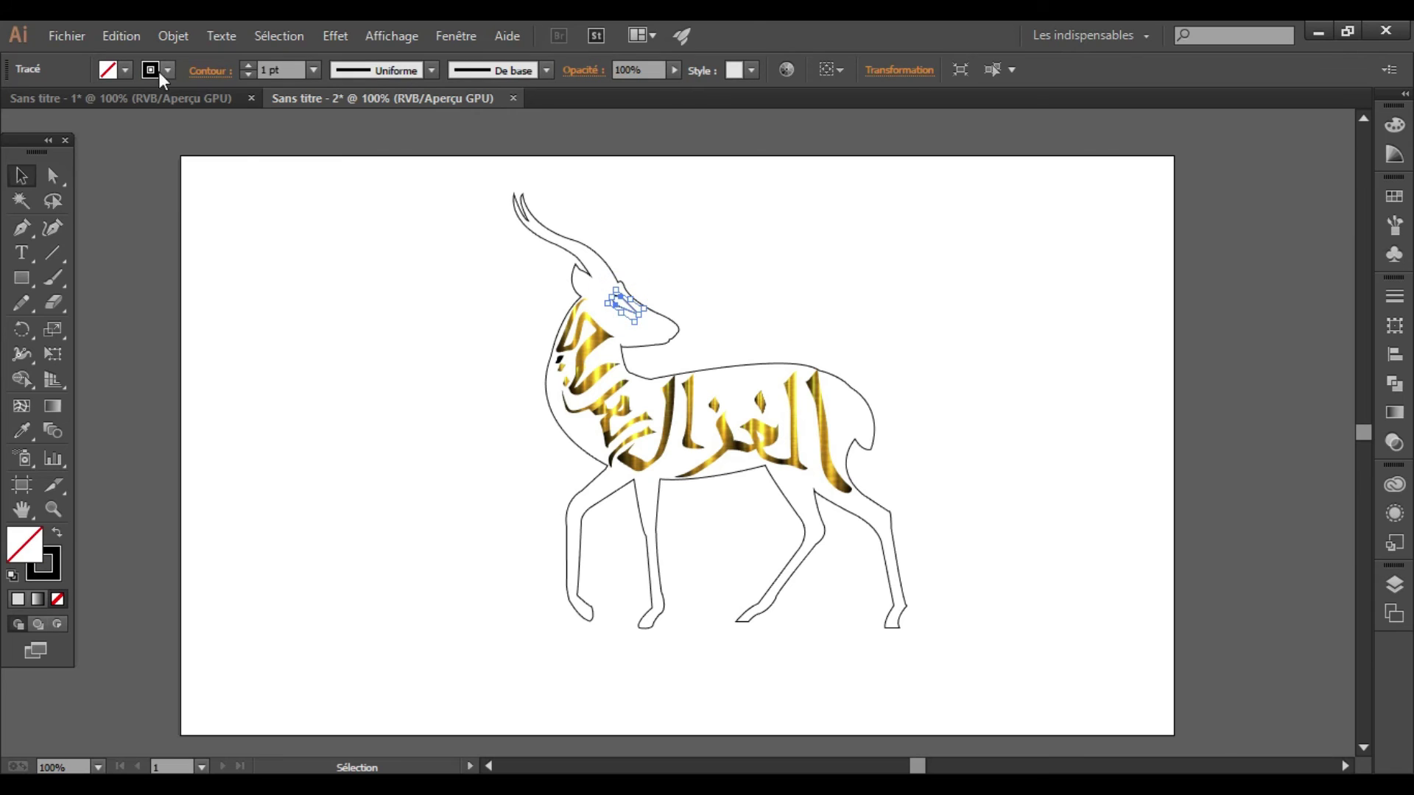
{"action": "left_click", "coordinate": [169, 69]}
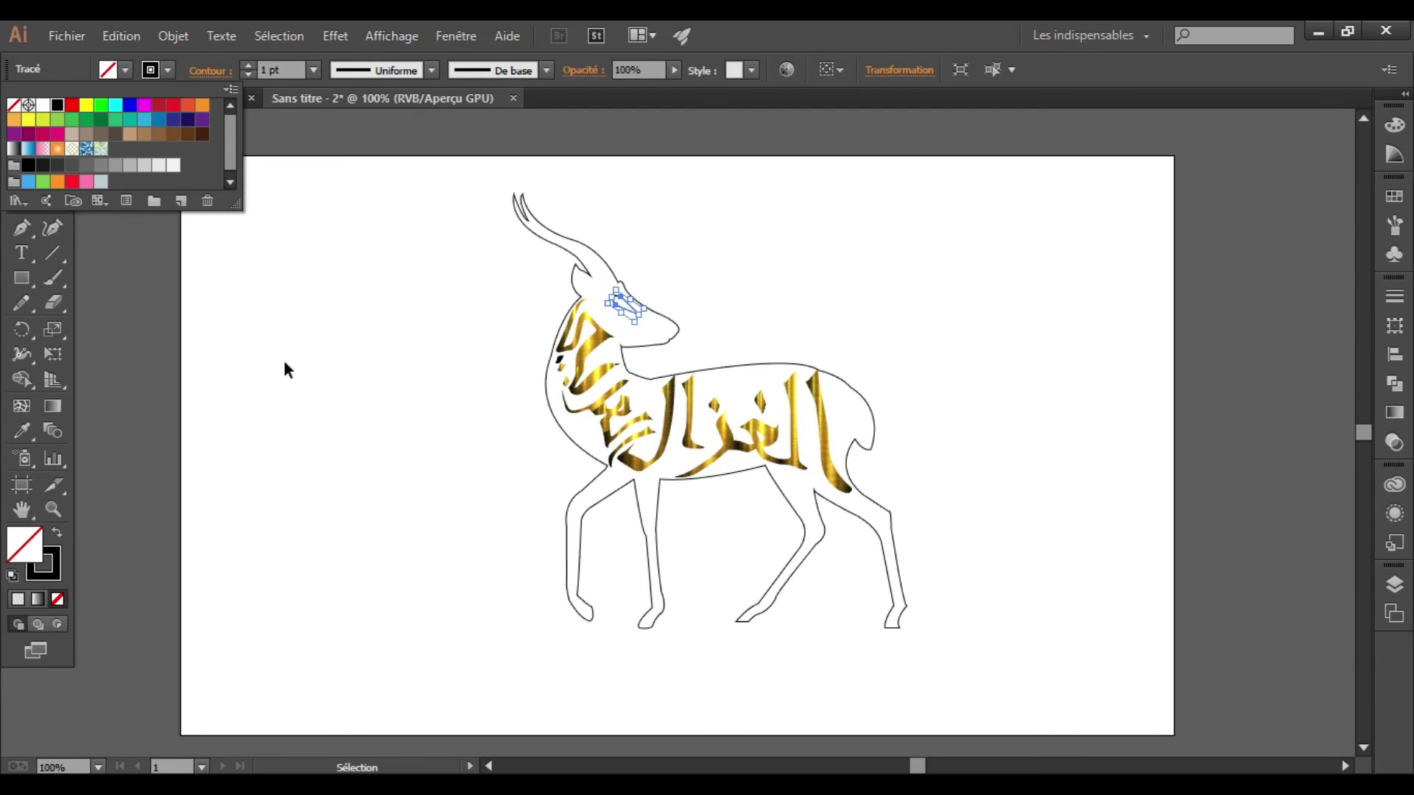
{"action": "left_click", "coordinate": [56, 104]}
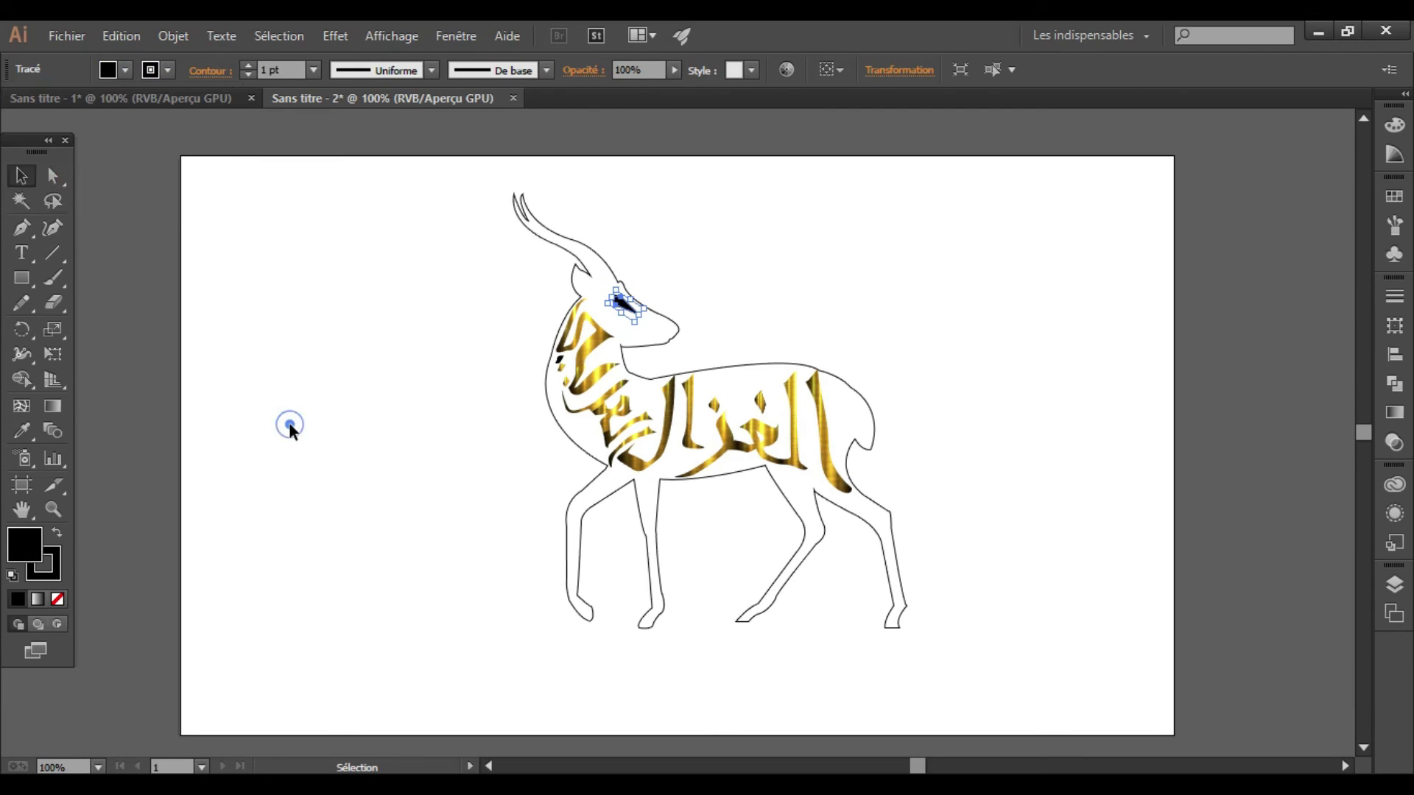
{"action": "left_click", "coordinate": [328, 398]}
Step: Drag the eye's tip anchor outward into a longer, sharper point
{"action": "left_click", "coordinate": [632, 308]}
{"action": "left_click", "coordinate": [53, 177]}
{"action": "left_click_drag", "start_coordinate": [639, 316], "coordinate": [640, 321]}
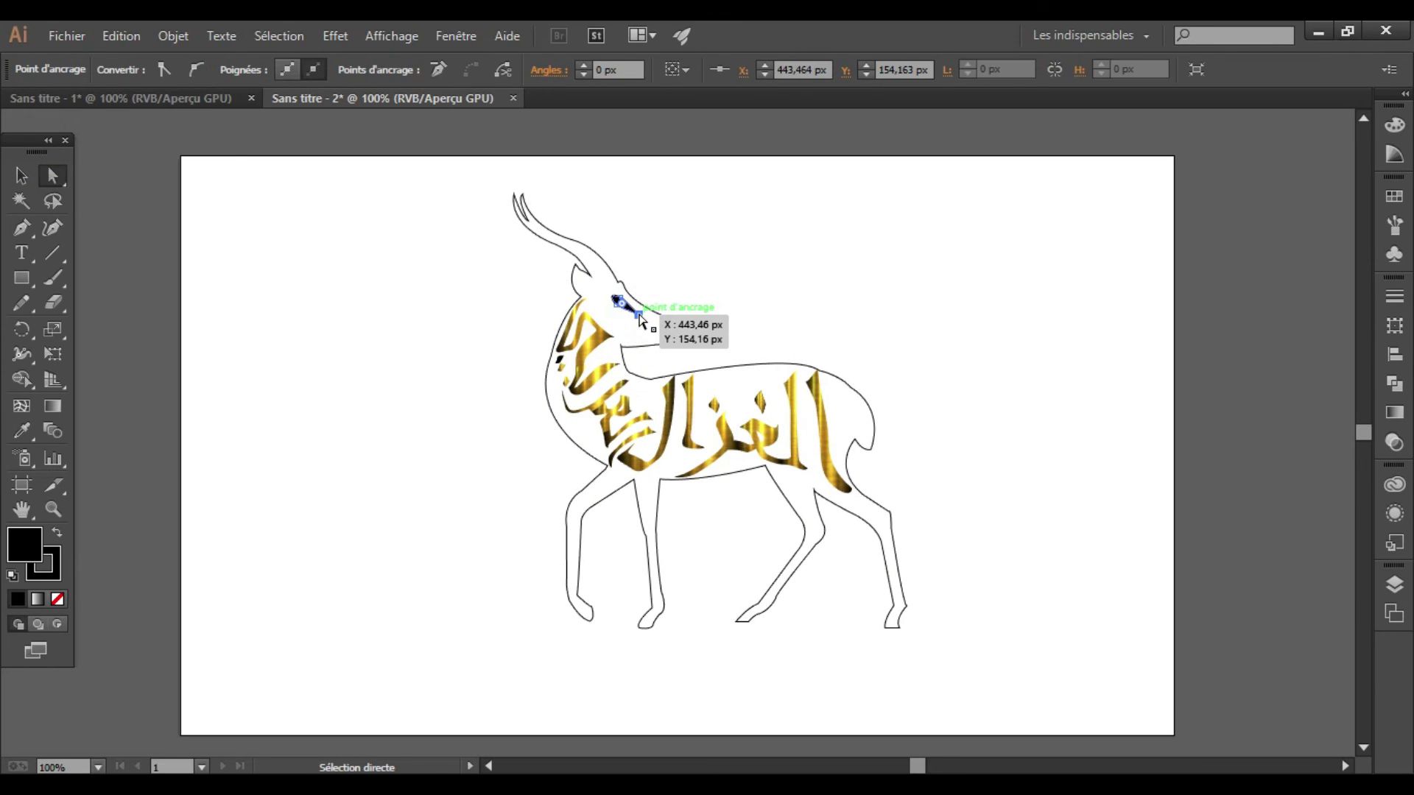
{"action": "mouse_move", "coordinate": [640, 319]}
{"action": "left_mouse_down"}
{"action": "mouse_move", "coordinate": [621, 299]}
{"action": "mouse_move", "coordinate": [659, 330]}
{"action": "left_mouse_up"}
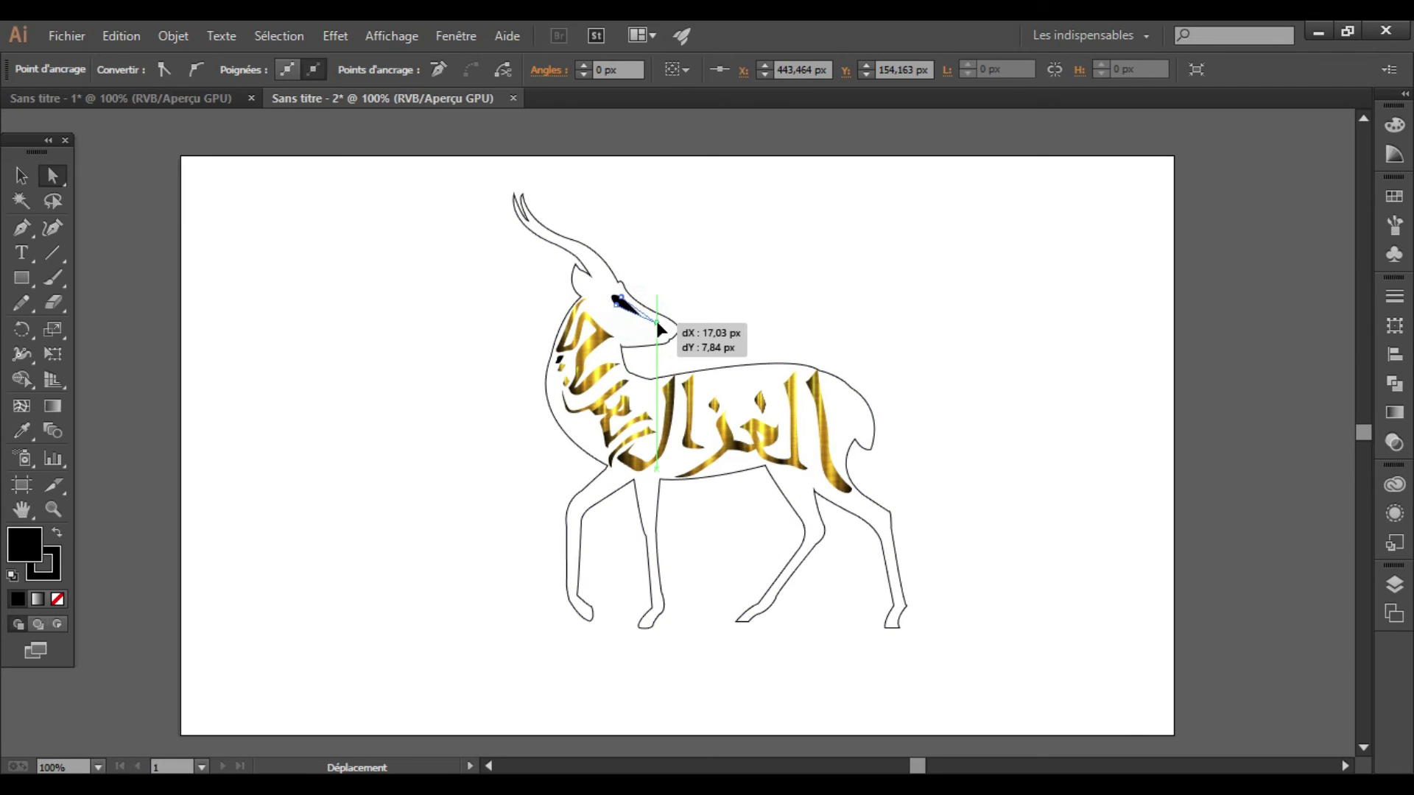
{"action": "left_click_drag", "start_coordinate": [659, 330], "coordinate": [656, 321]}
{"action": "left_click", "coordinate": [741, 329]}
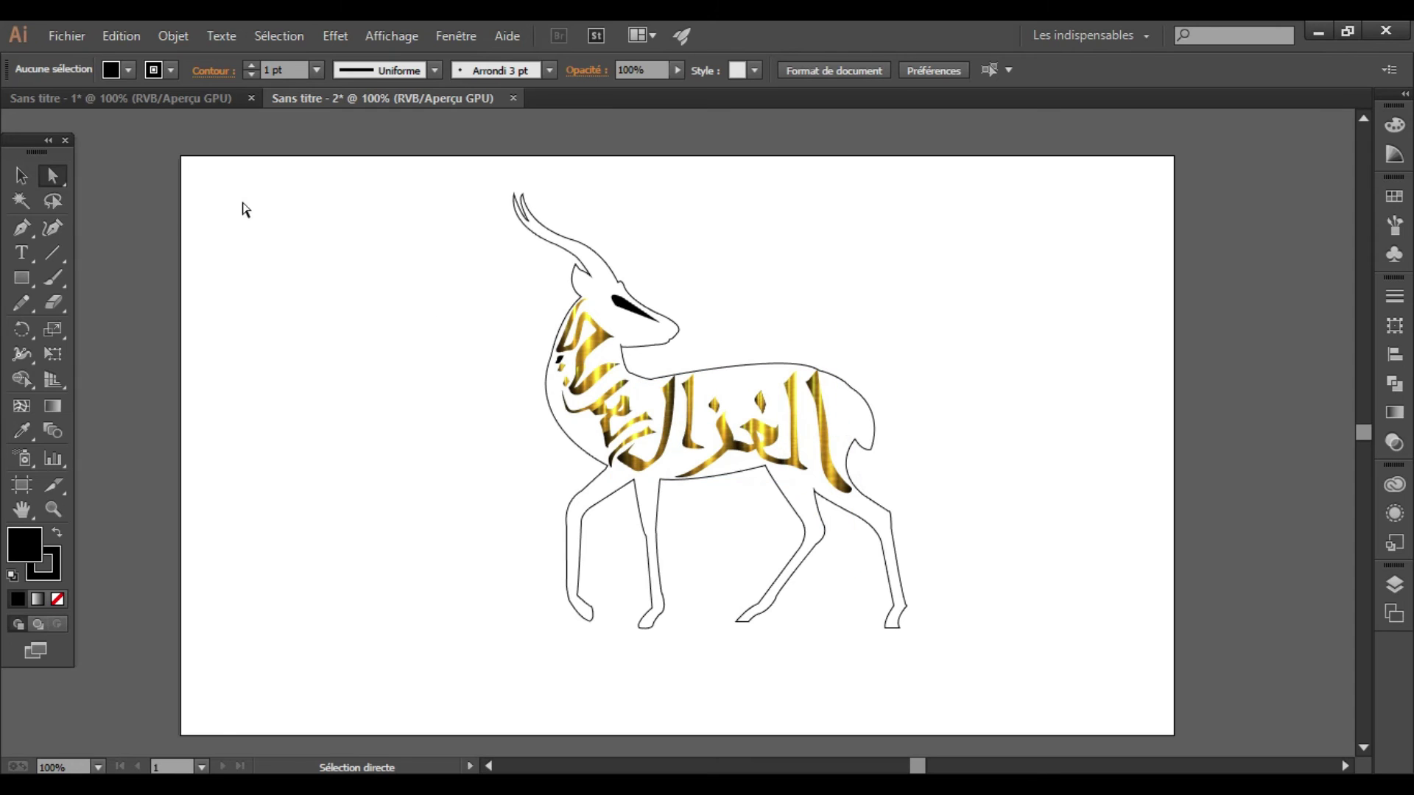
{"action": "left_click", "coordinate": [26, 225]}
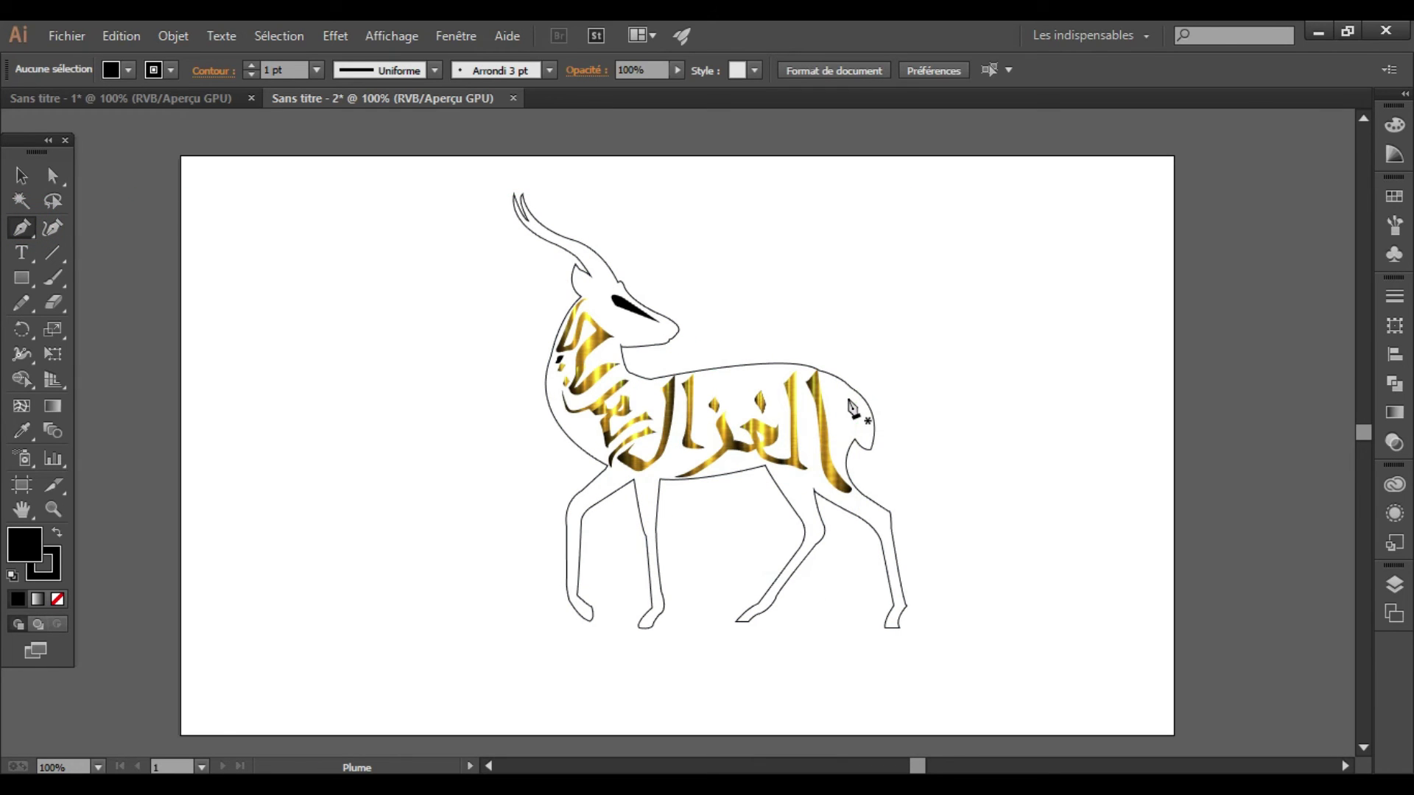
Step: Draw small closed shading shapes on the rump and along the horn base
{"action": "left_click", "coordinate": [843, 391]}
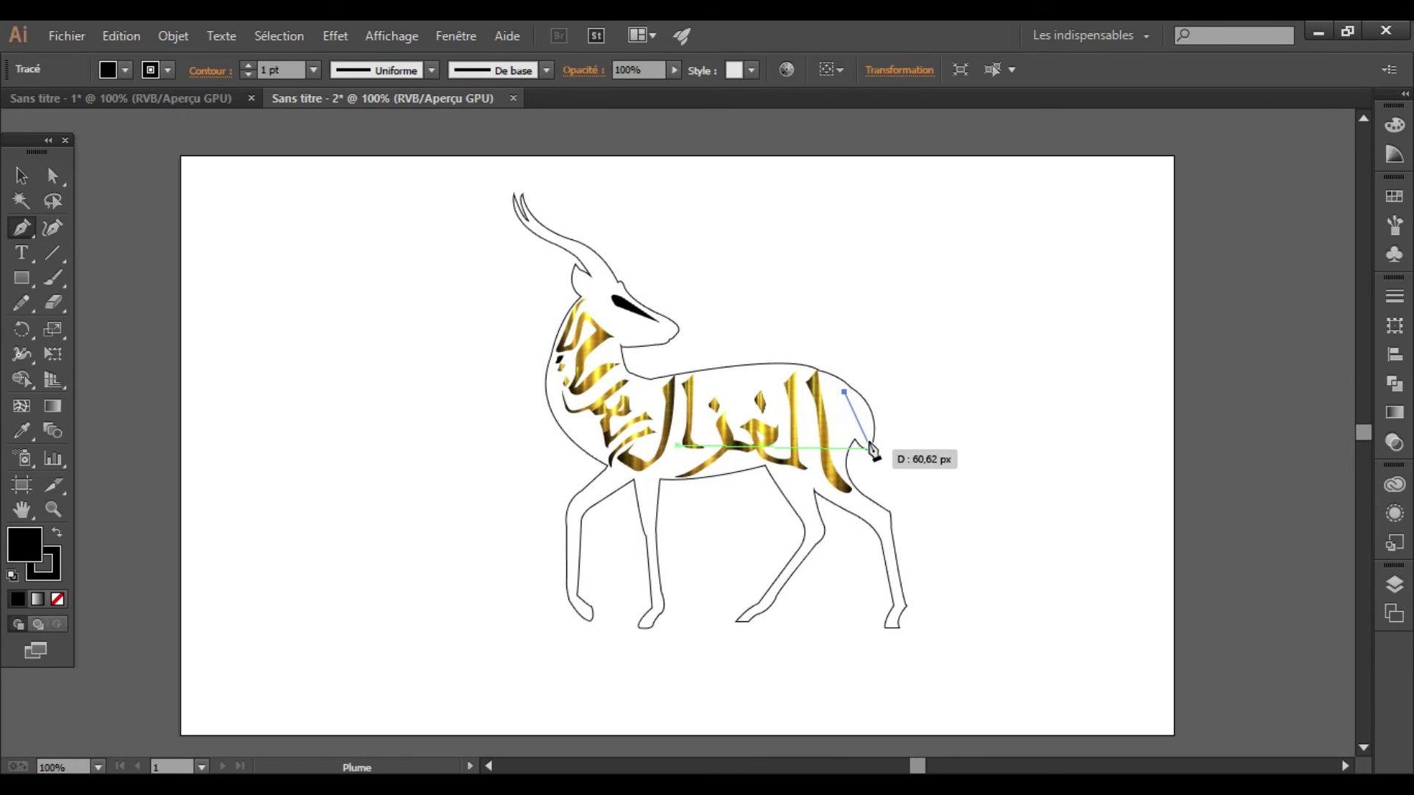
{"action": "left_click", "coordinate": [867, 435]}
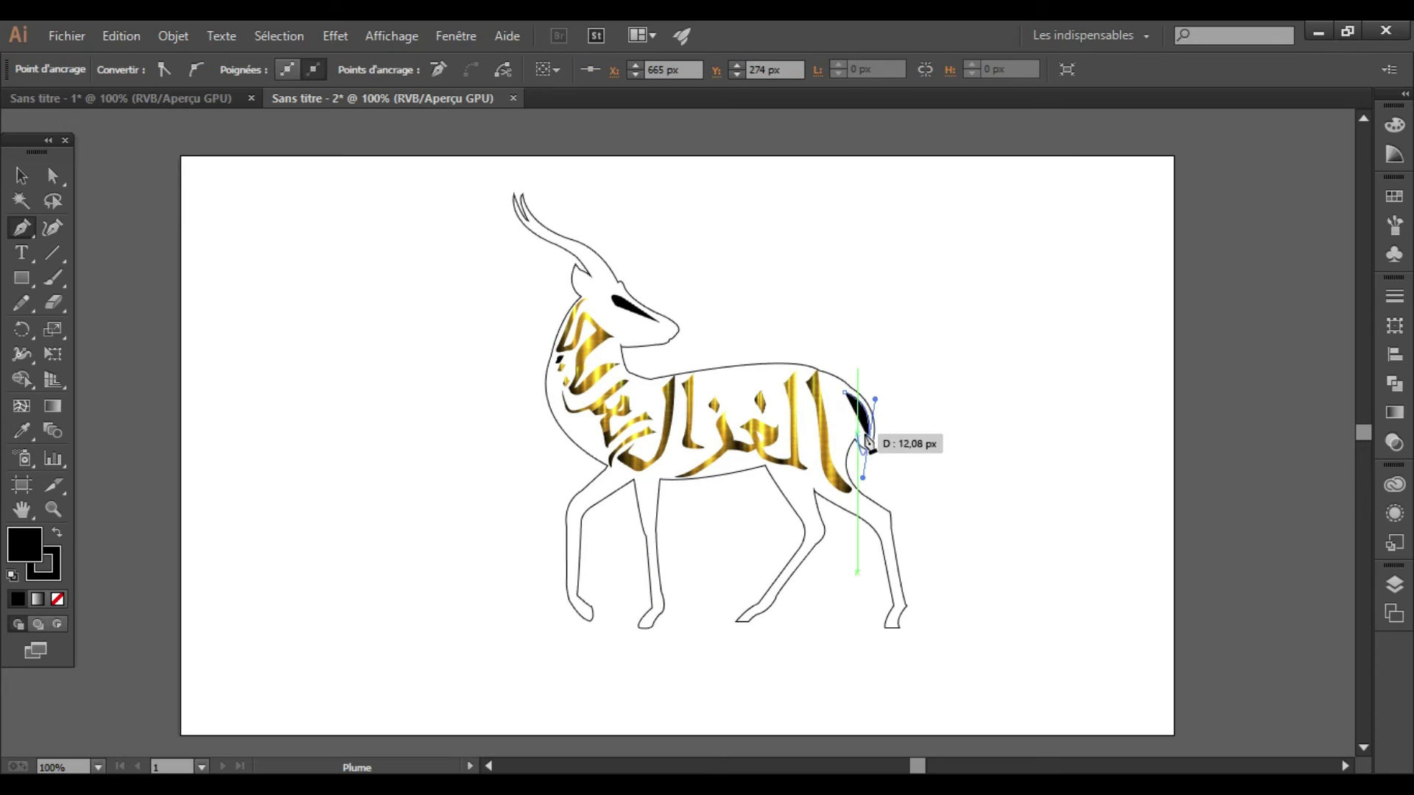
{"action": "left_click", "coordinate": [844, 391]}
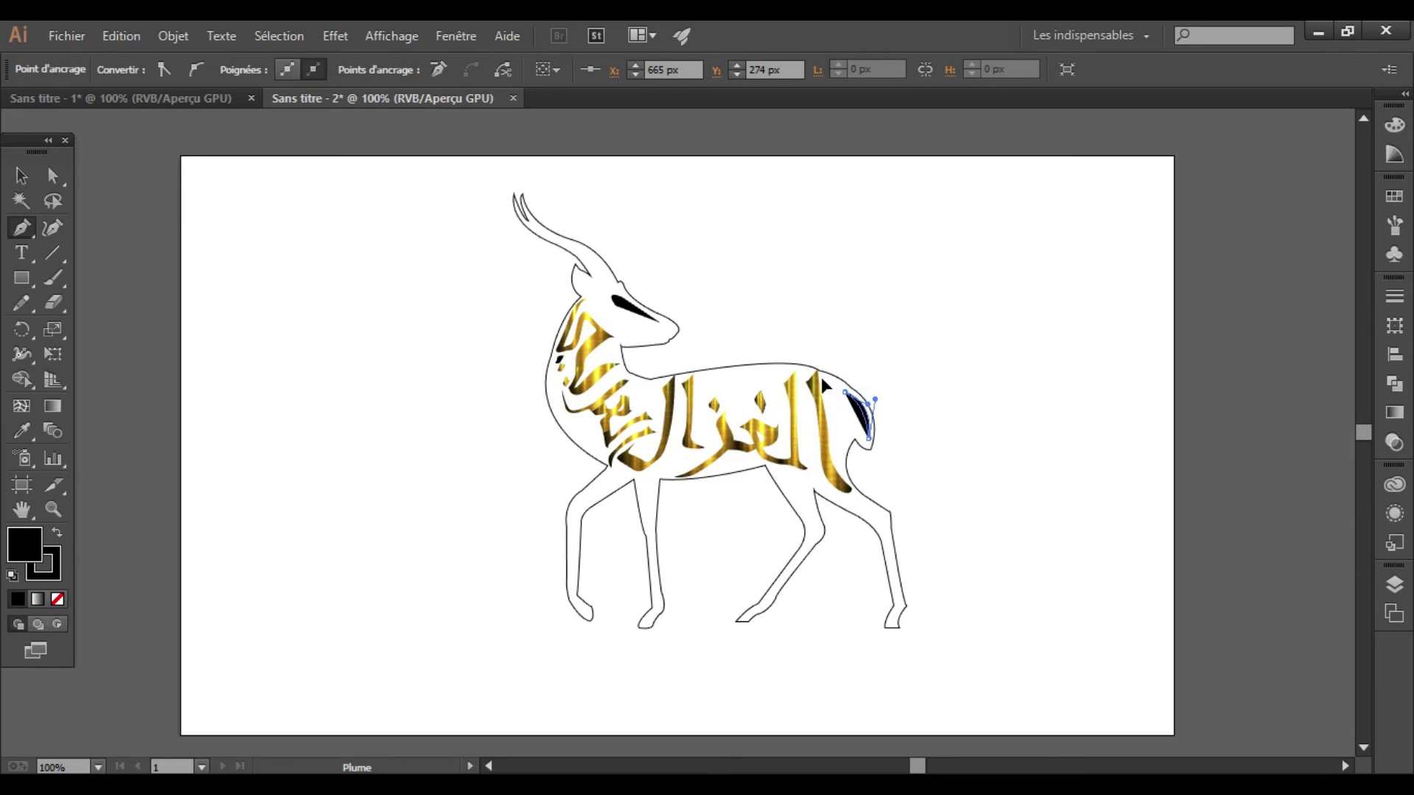
{"action": "left_click", "coordinate": [580, 242]}
{"action": "left_click", "coordinate": [606, 274]}
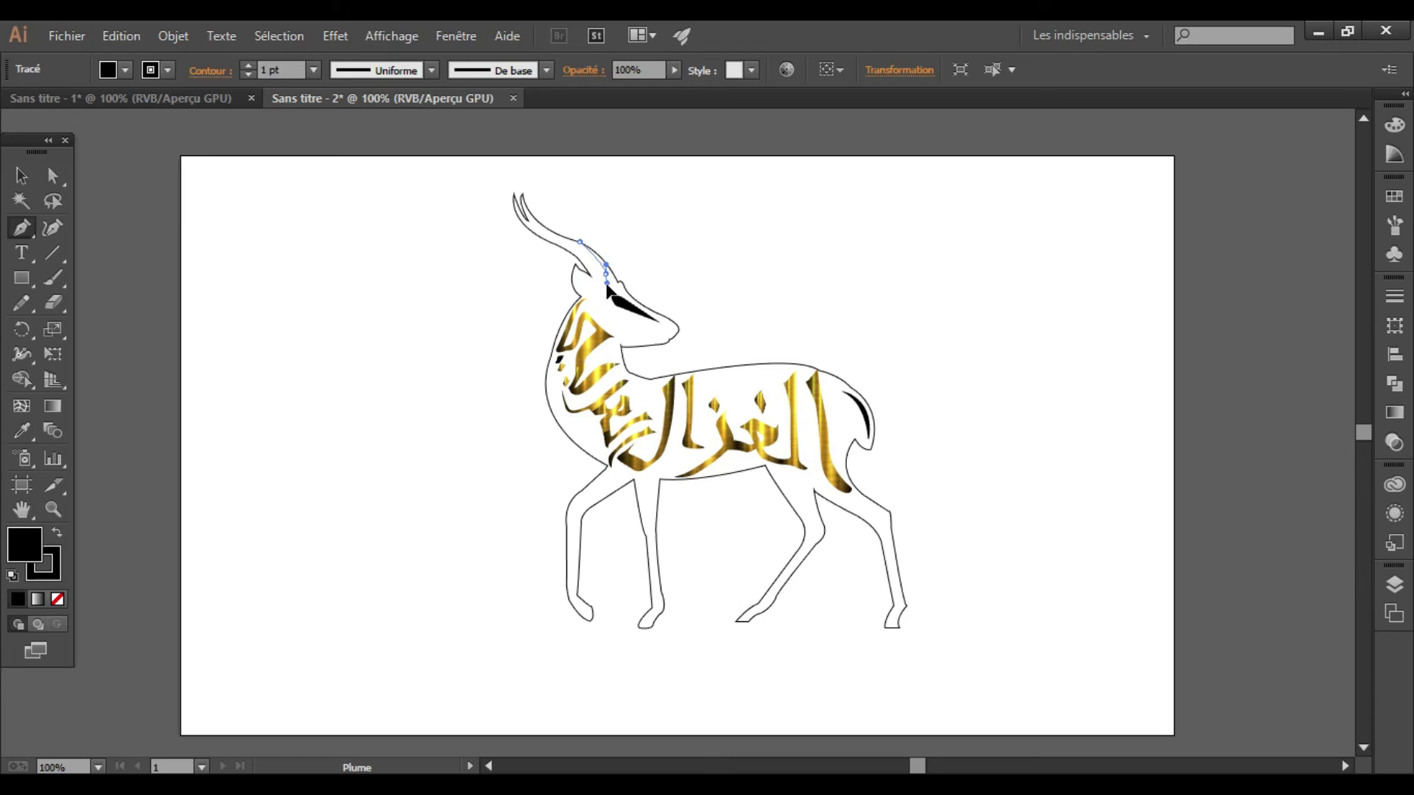
{"action": "left_click", "coordinate": [609, 292]}
{"action": "left_click_drag", "start_coordinate": [587, 258], "coordinate": [573, 252]}
{"action": "left_click", "coordinate": [575, 237]}
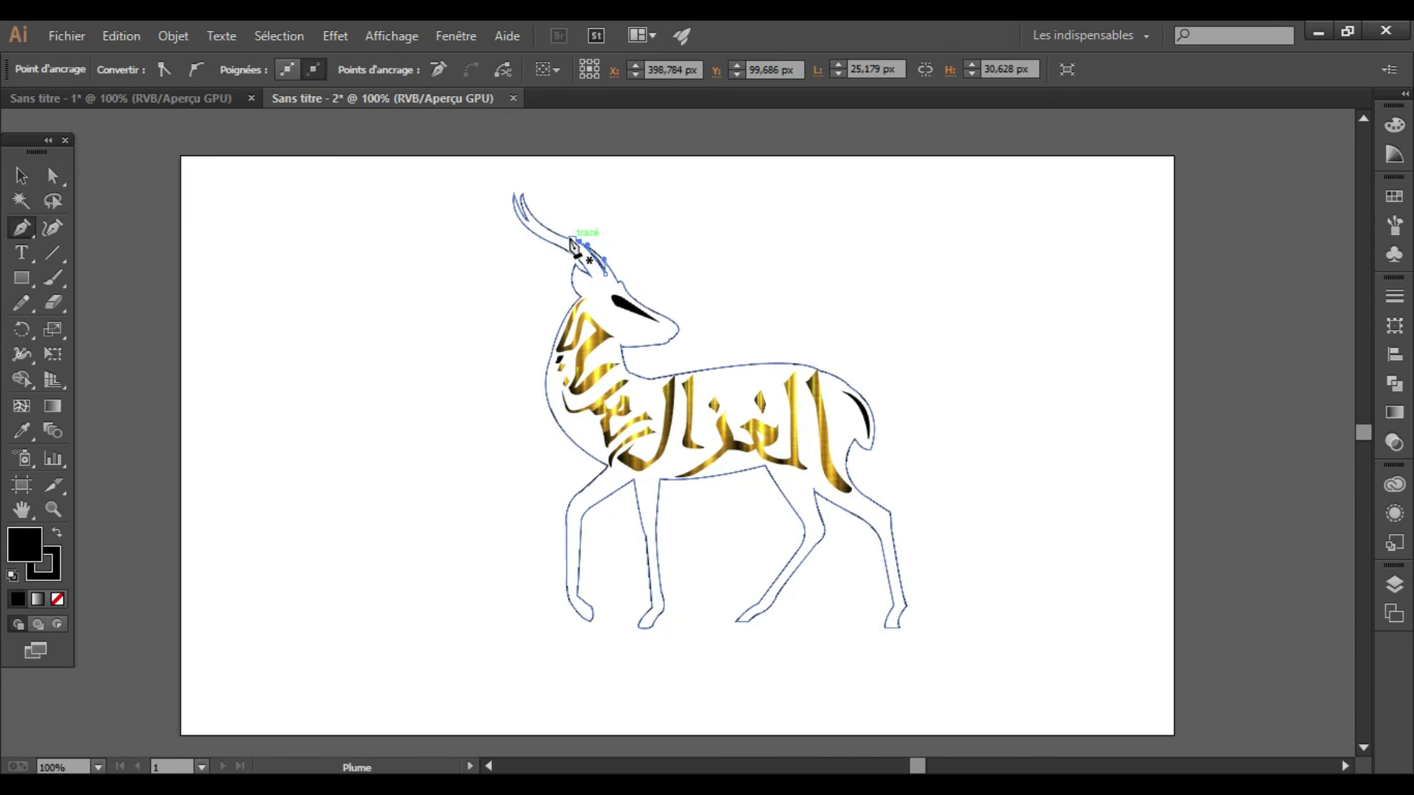
{"action": "left_click", "coordinate": [21, 175]}
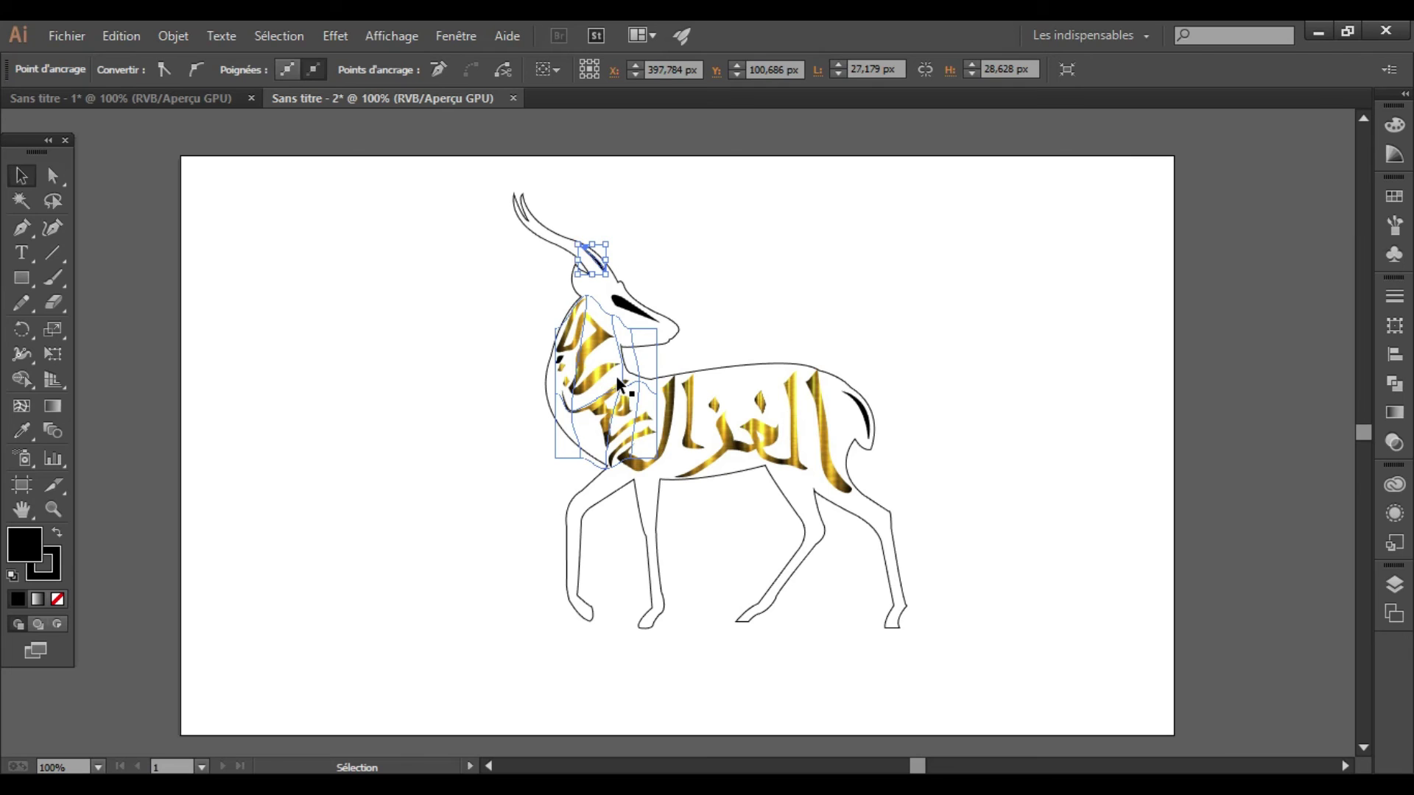
{"action": "left_click", "coordinate": [604, 499]}
{"action": "left_click", "coordinate": [186, 335]}
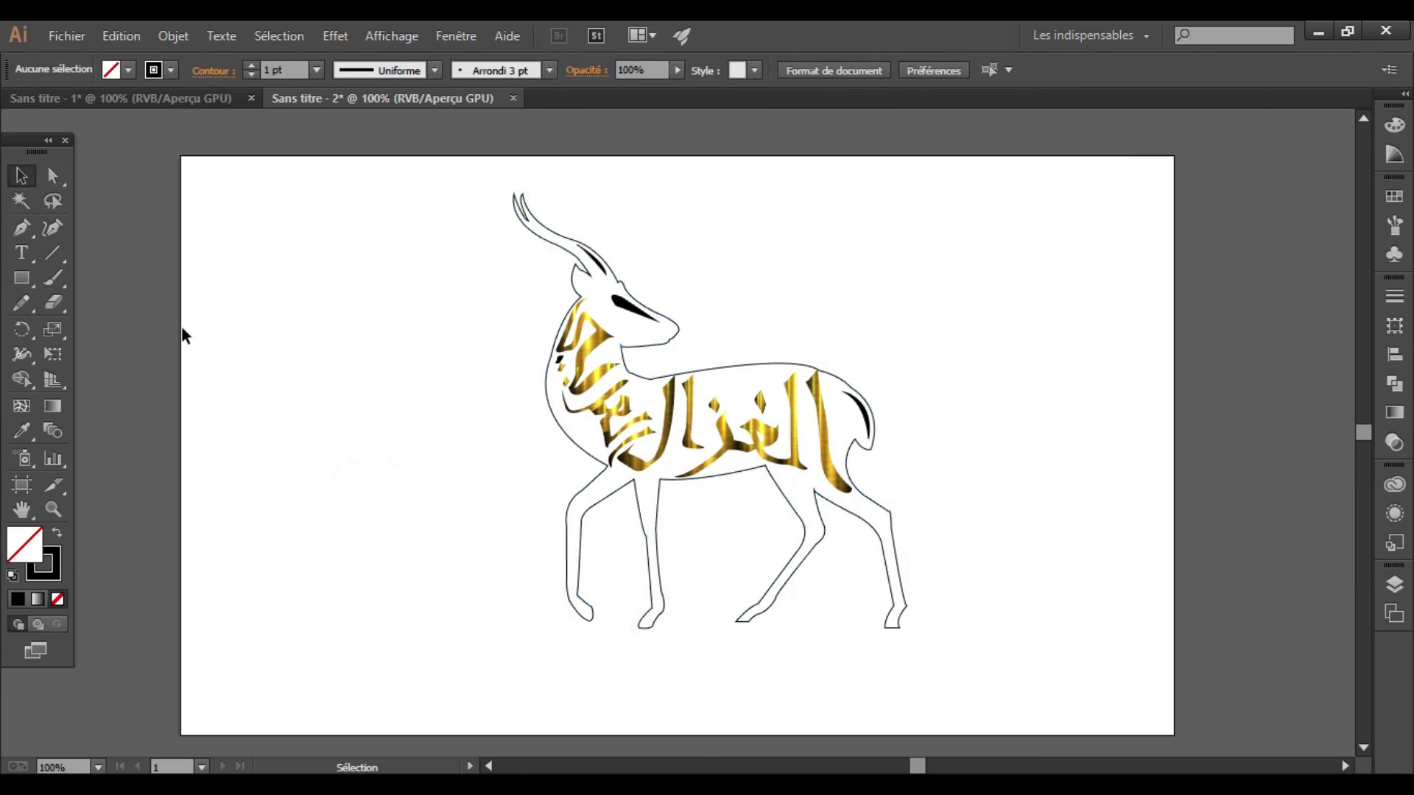
Step: Draw a small curved shape on the front leg and fill it black
{"action": "key", "text": "p"}
{"action": "left_click_drag", "start_coordinate": [581, 491], "coordinate": [582, 525]}
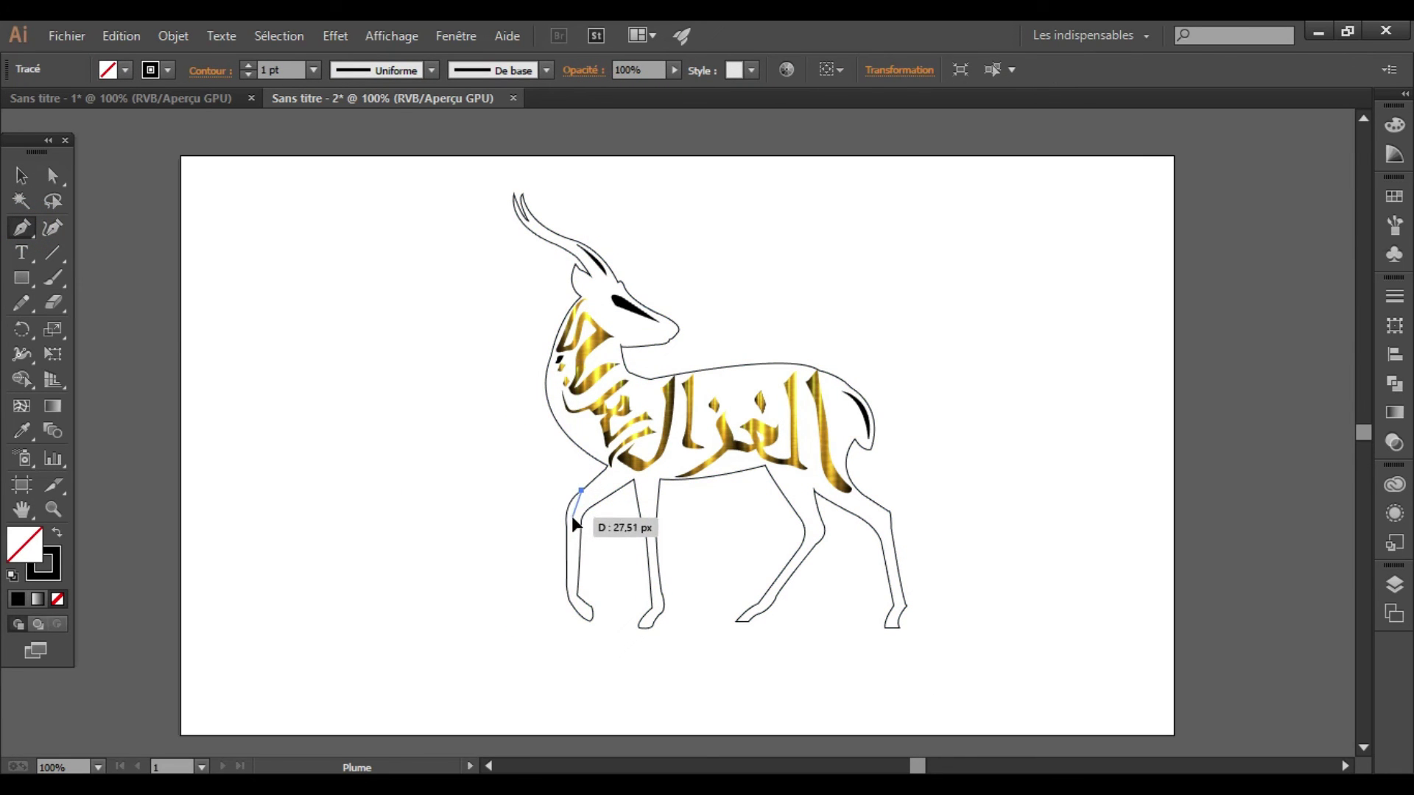
{"action": "left_click", "coordinate": [582, 489]}
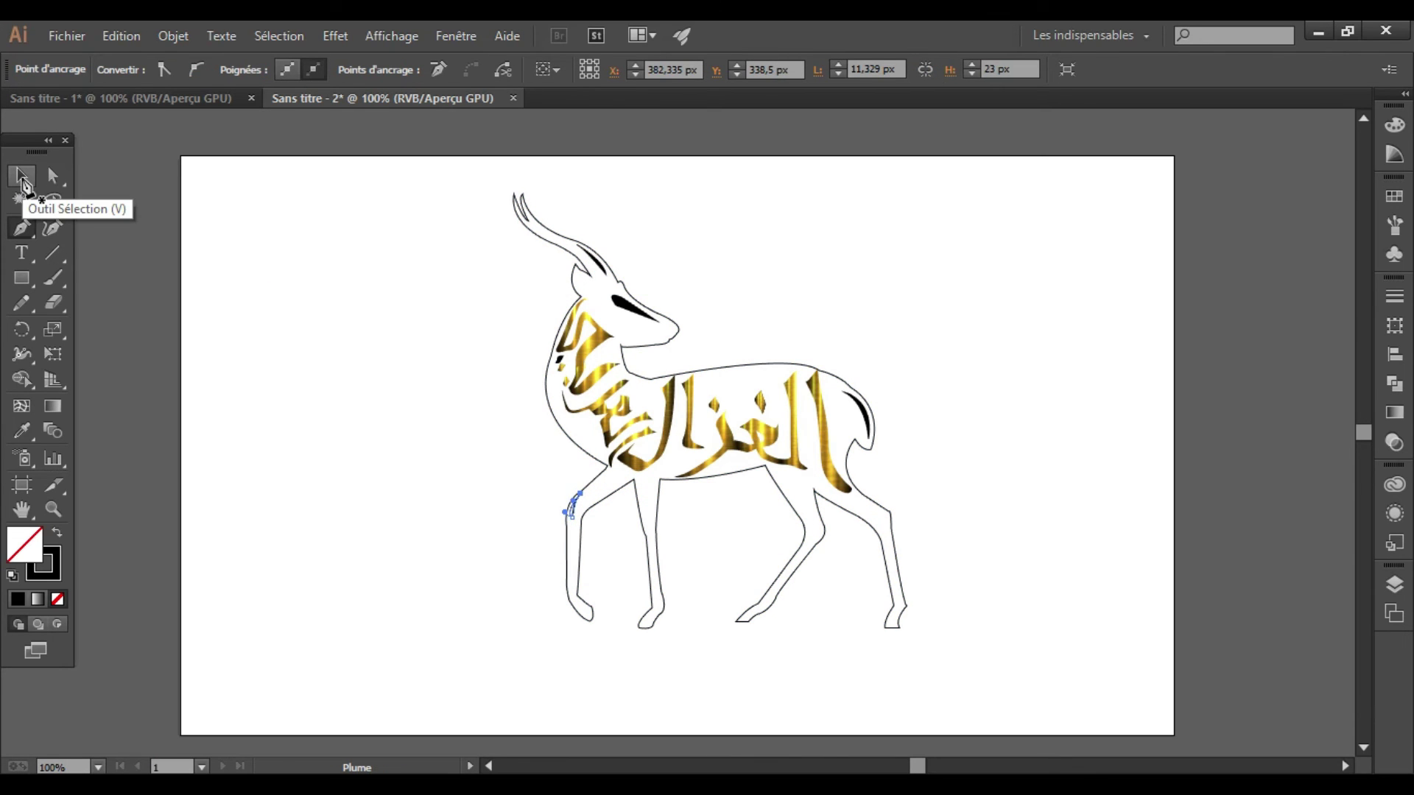
{"action": "left_click", "coordinate": [574, 520]}
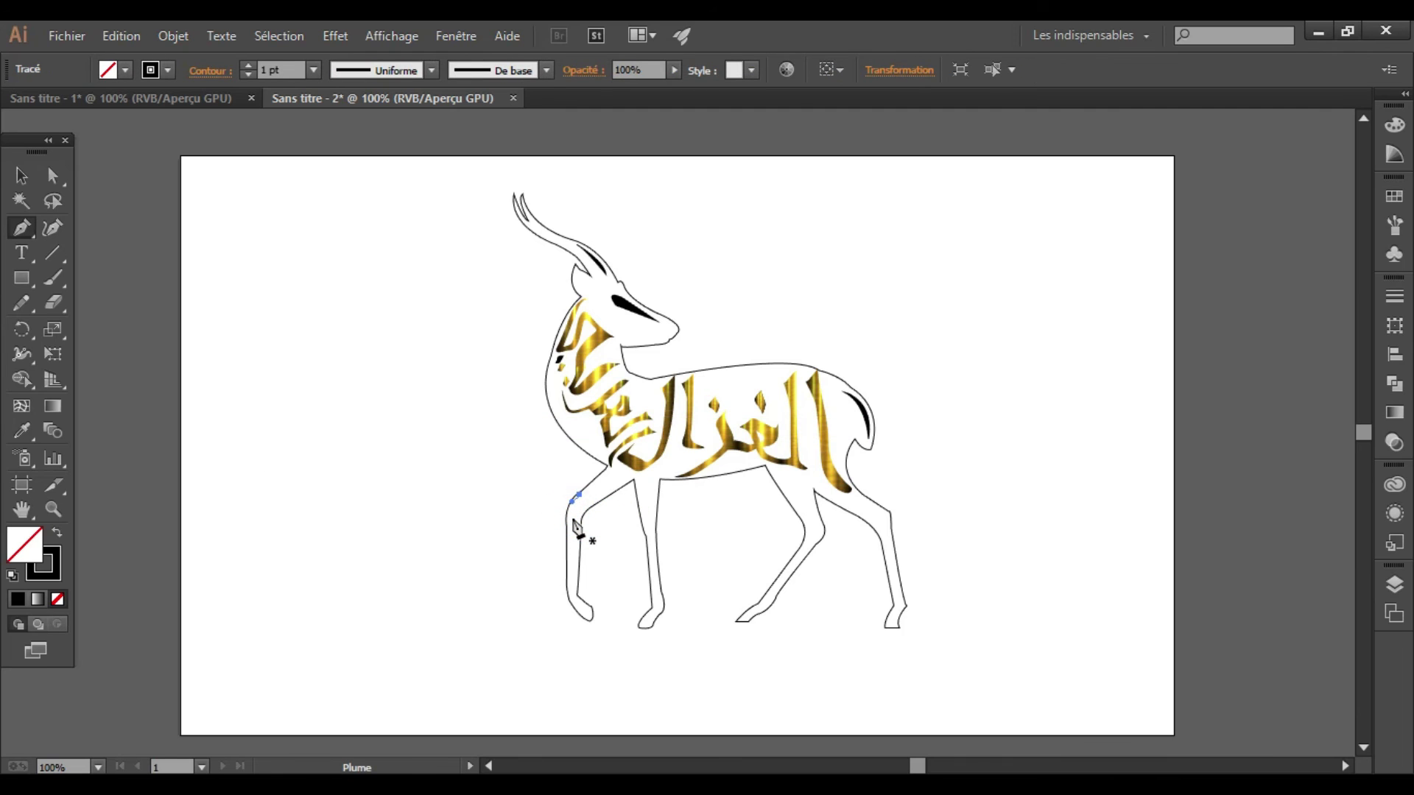
{"action": "left_click", "coordinate": [23, 175]}
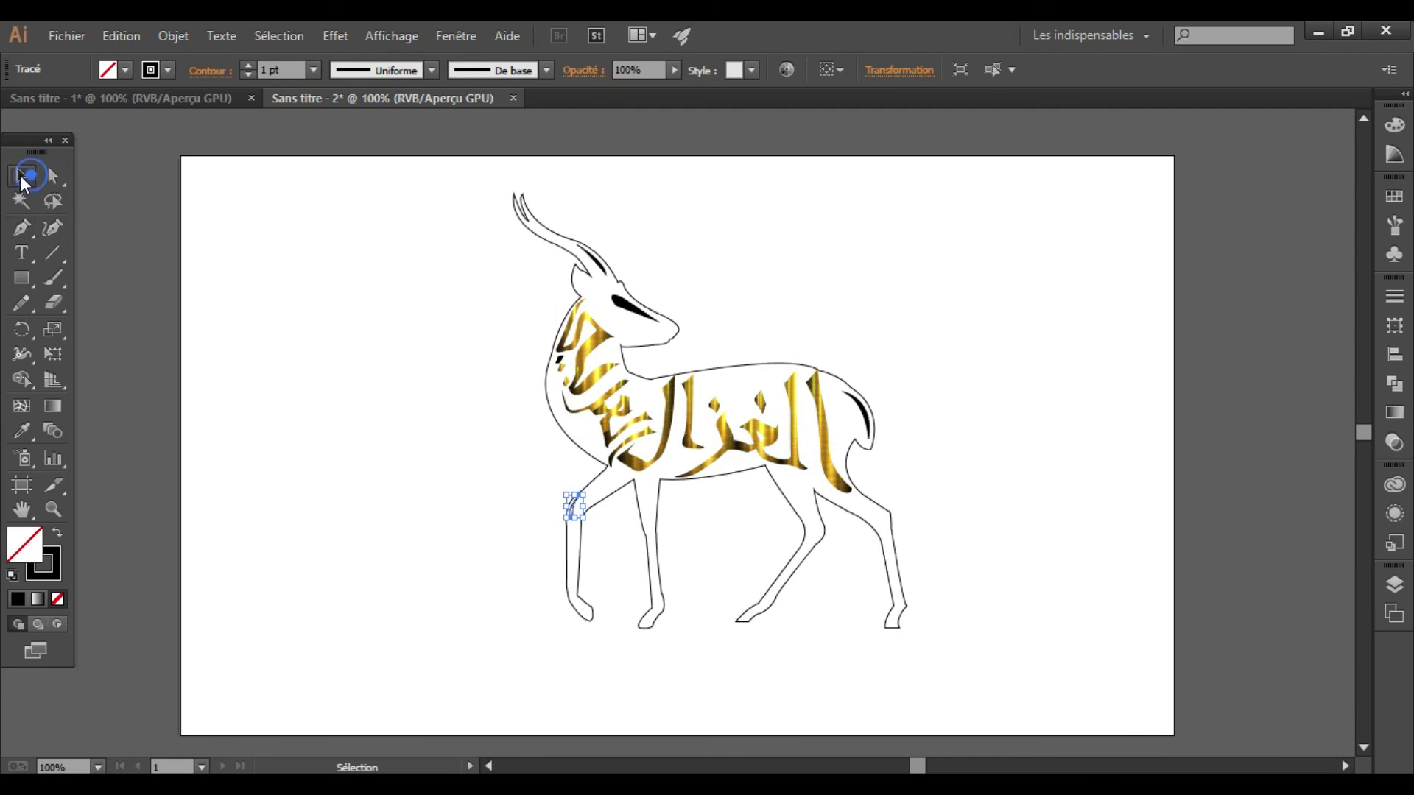
{"action": "left_click", "coordinate": [127, 71]}
{"action": "left_click", "coordinate": [47, 103]}
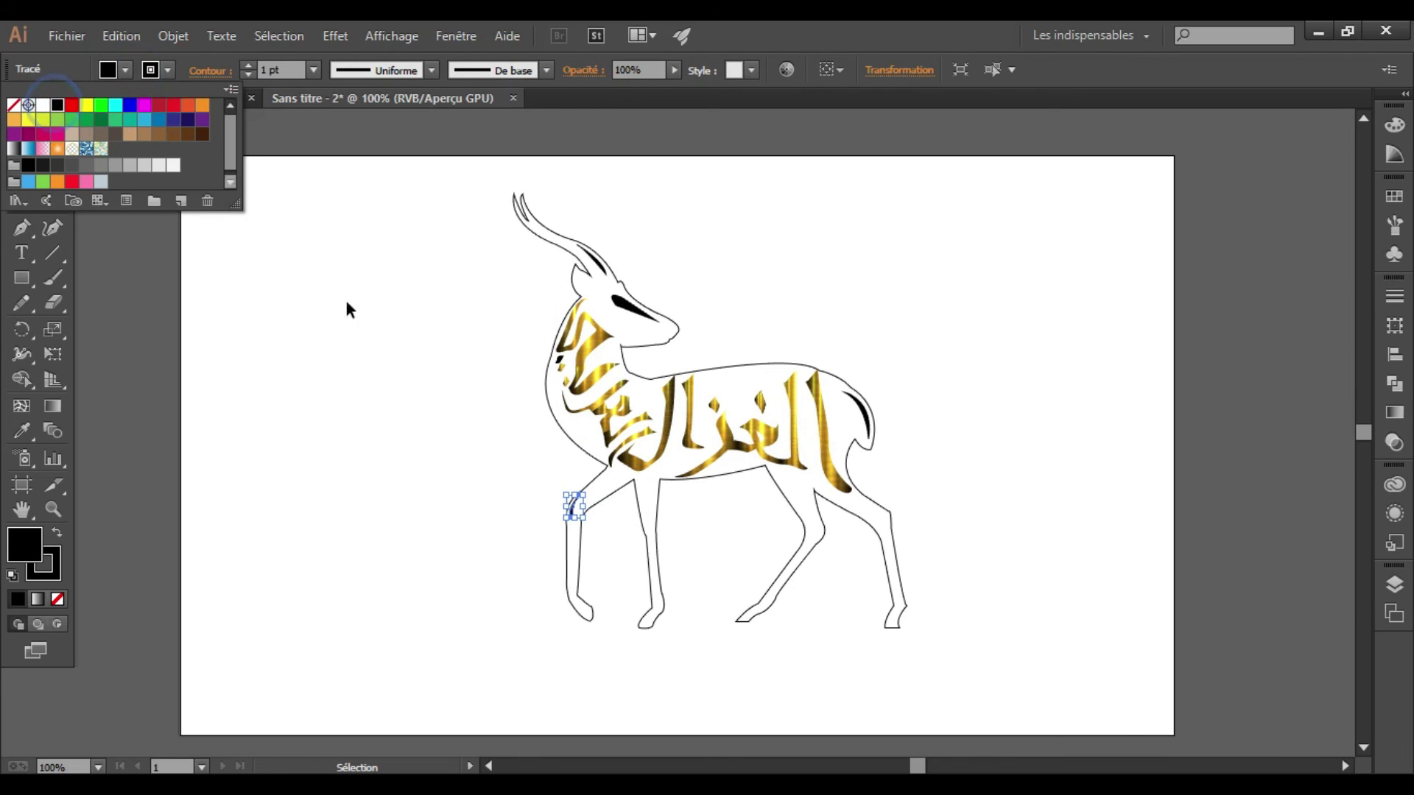
{"action": "left_click", "coordinate": [463, 594]}
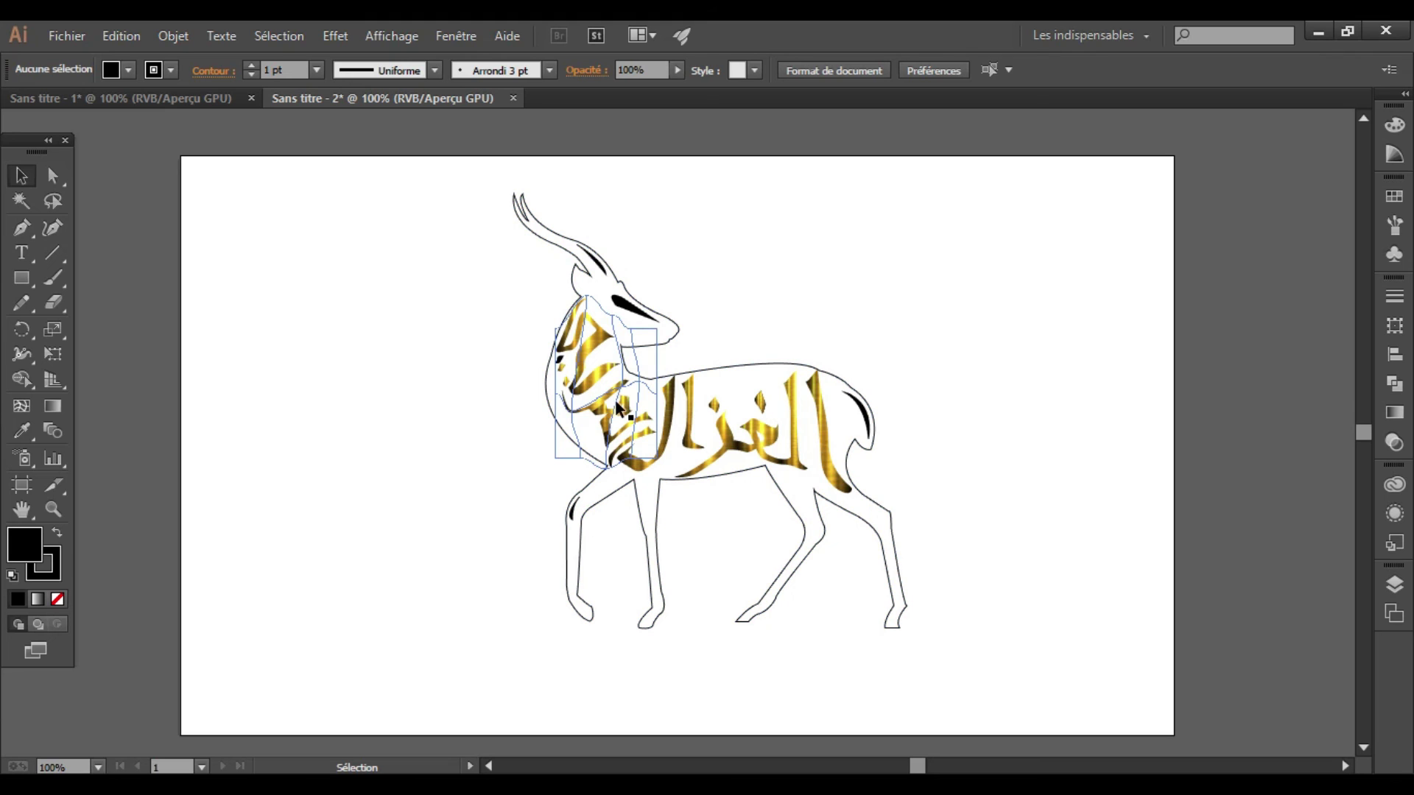
Step: Draw a small curved shading shape on the hind leg
{"action": "left_click", "coordinate": [22, 228]}
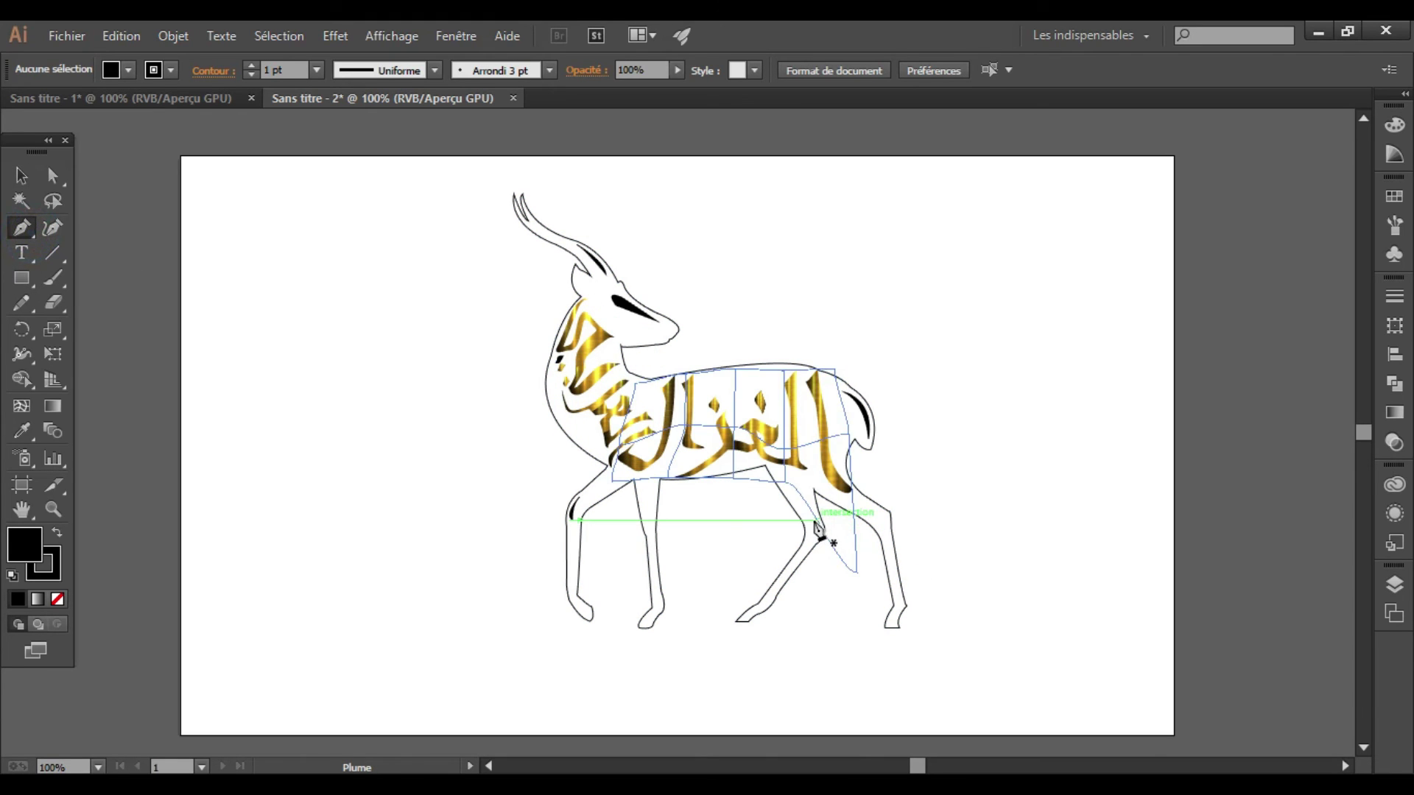
{"action": "left_click_drag", "start_coordinate": [816, 520], "coordinate": [819, 545]}
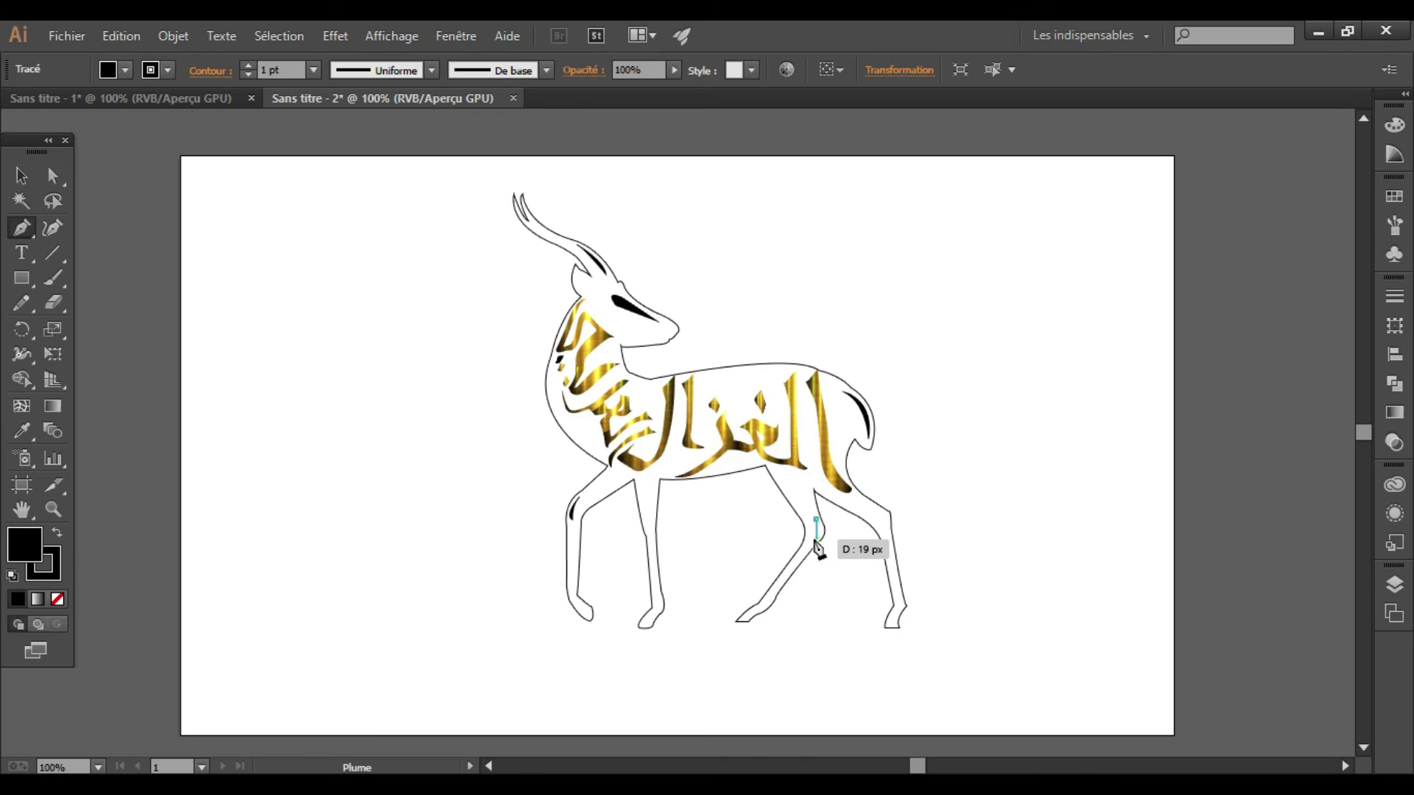
{"action": "left_click", "coordinate": [815, 544]}
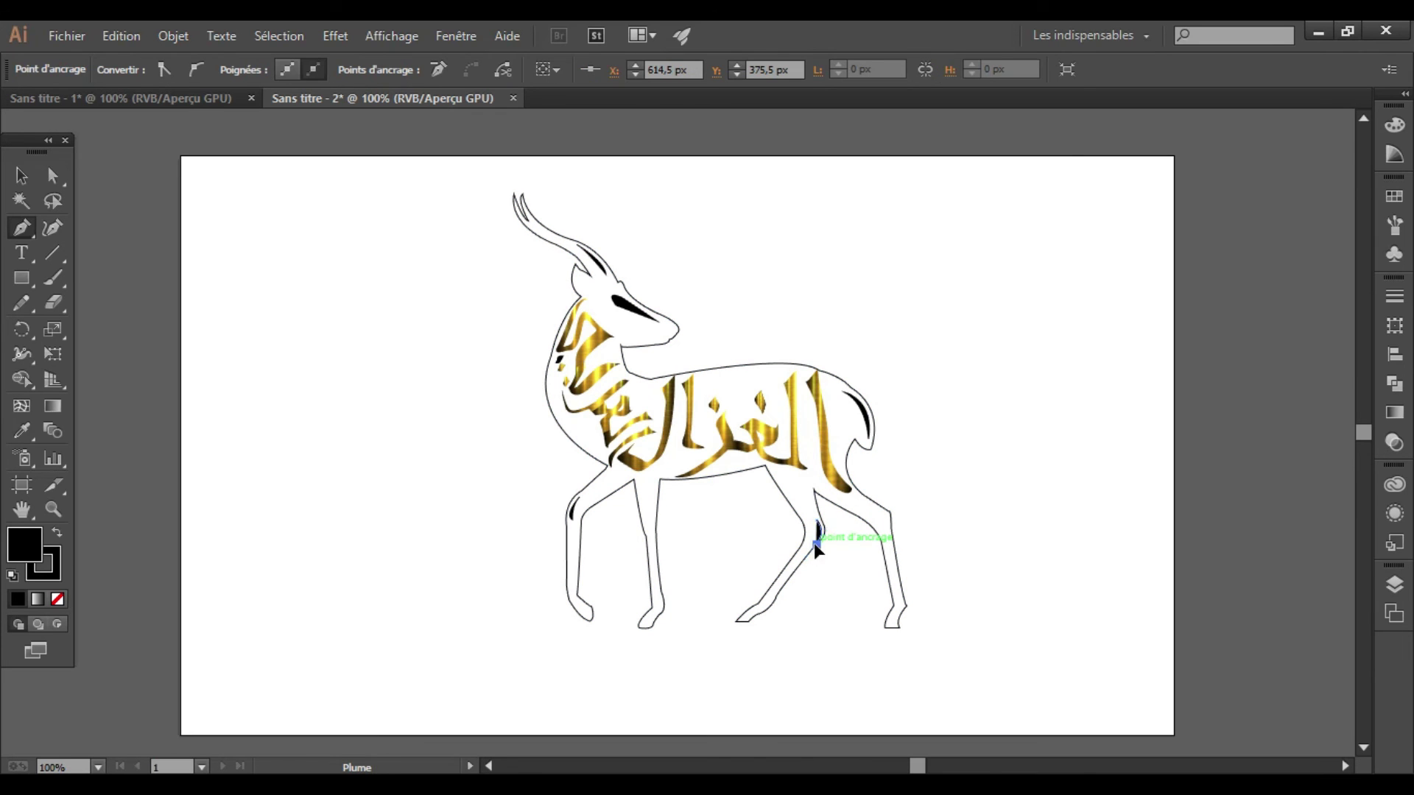
{"action": "left_click", "coordinate": [822, 530]}
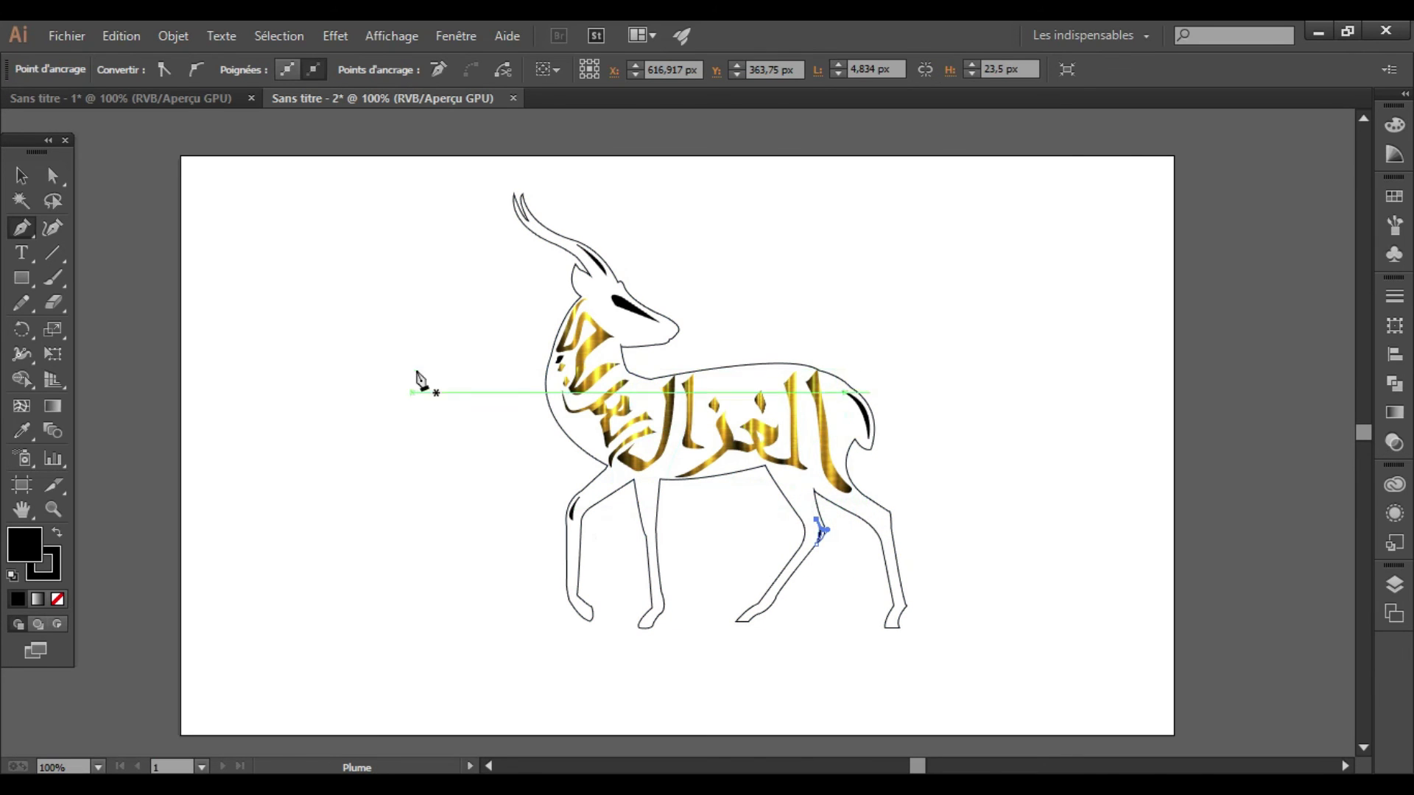
{"action": "left_click", "coordinate": [21, 177]}
{"action": "left_click", "coordinate": [439, 590]}
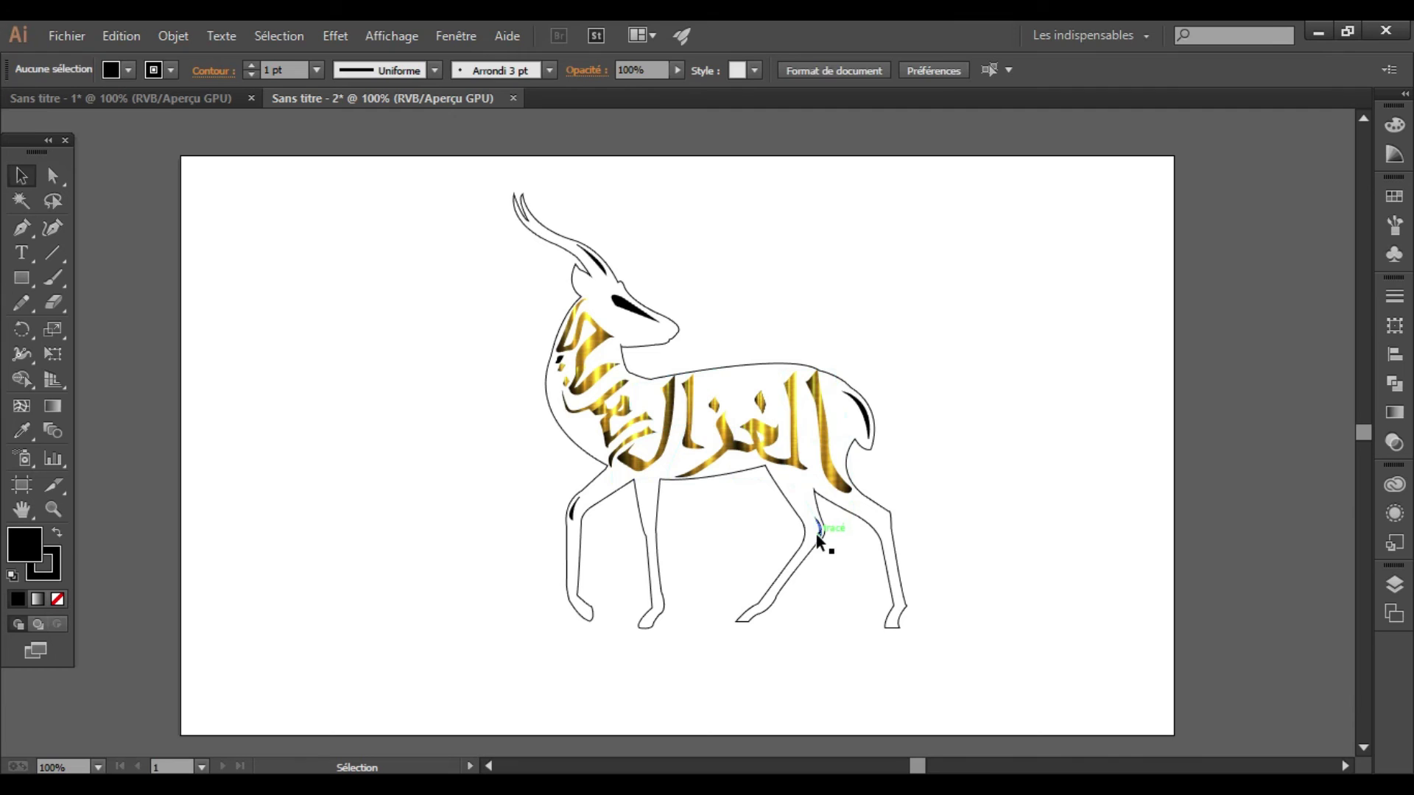
{"action": "left_click", "coordinate": [816, 533]}
{"action": "left_click", "coordinate": [1032, 572]}
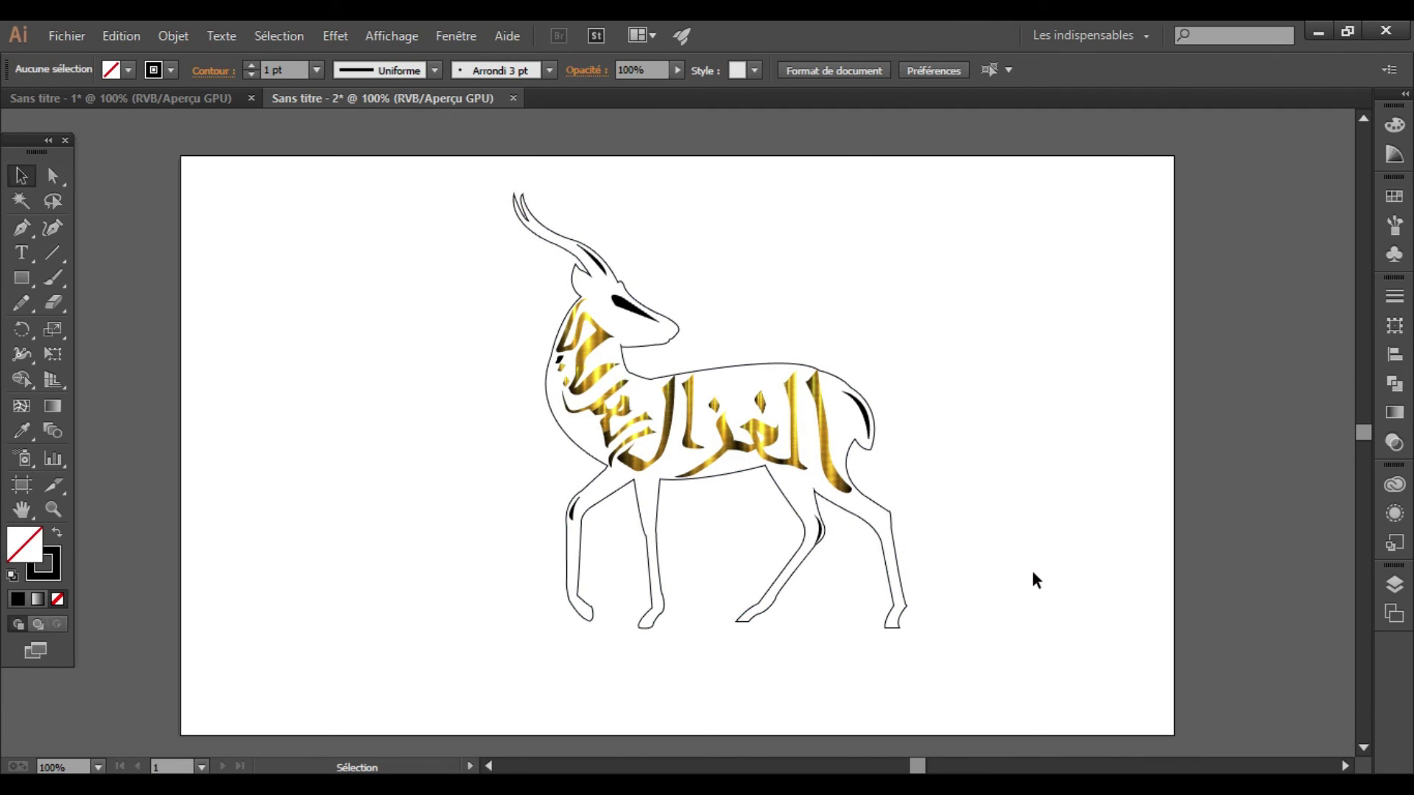
{"action": "left_click", "coordinate": [21, 229]}
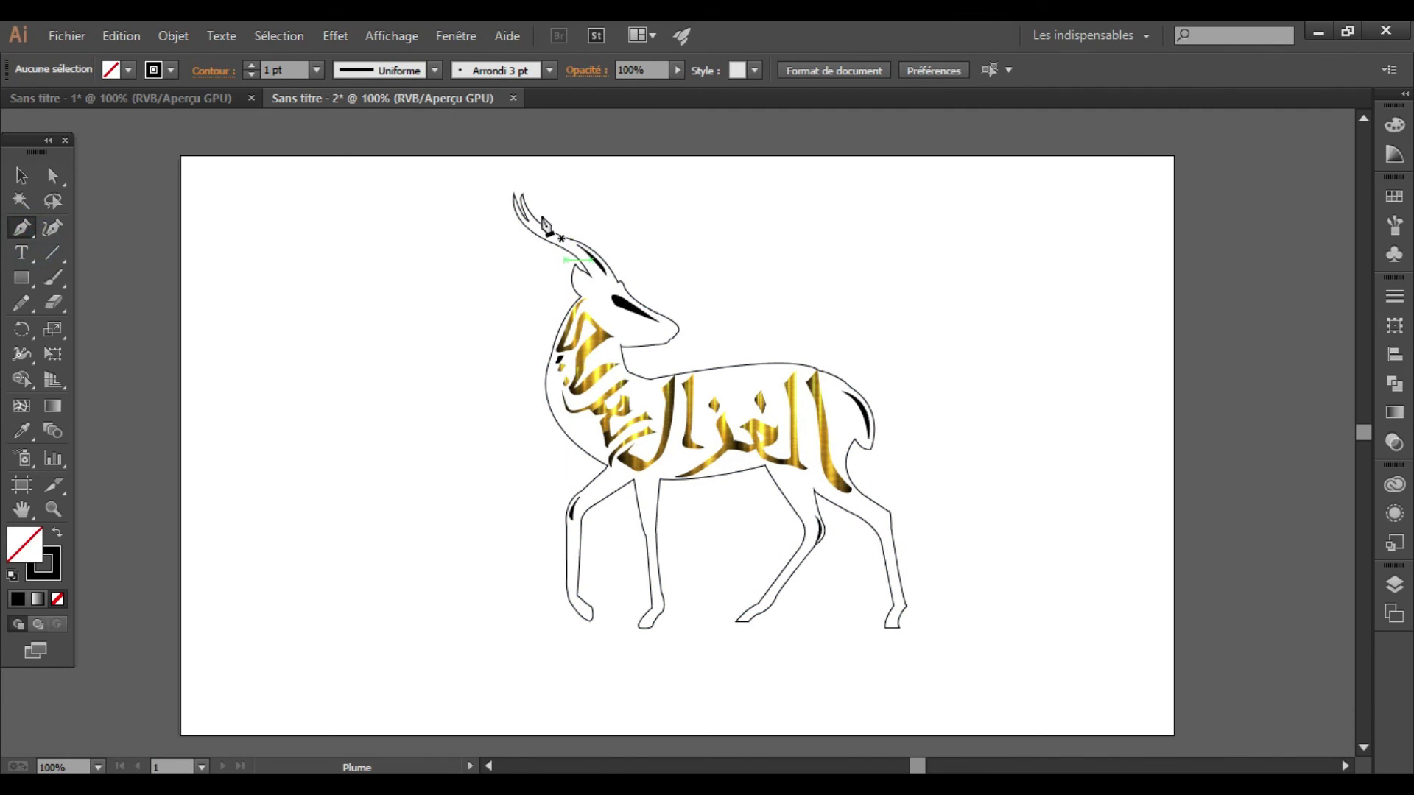
Step: Zoom in on the head and draw a closed curved inner-ear shape
{"action": "key", "text": "ctrl+plus"}
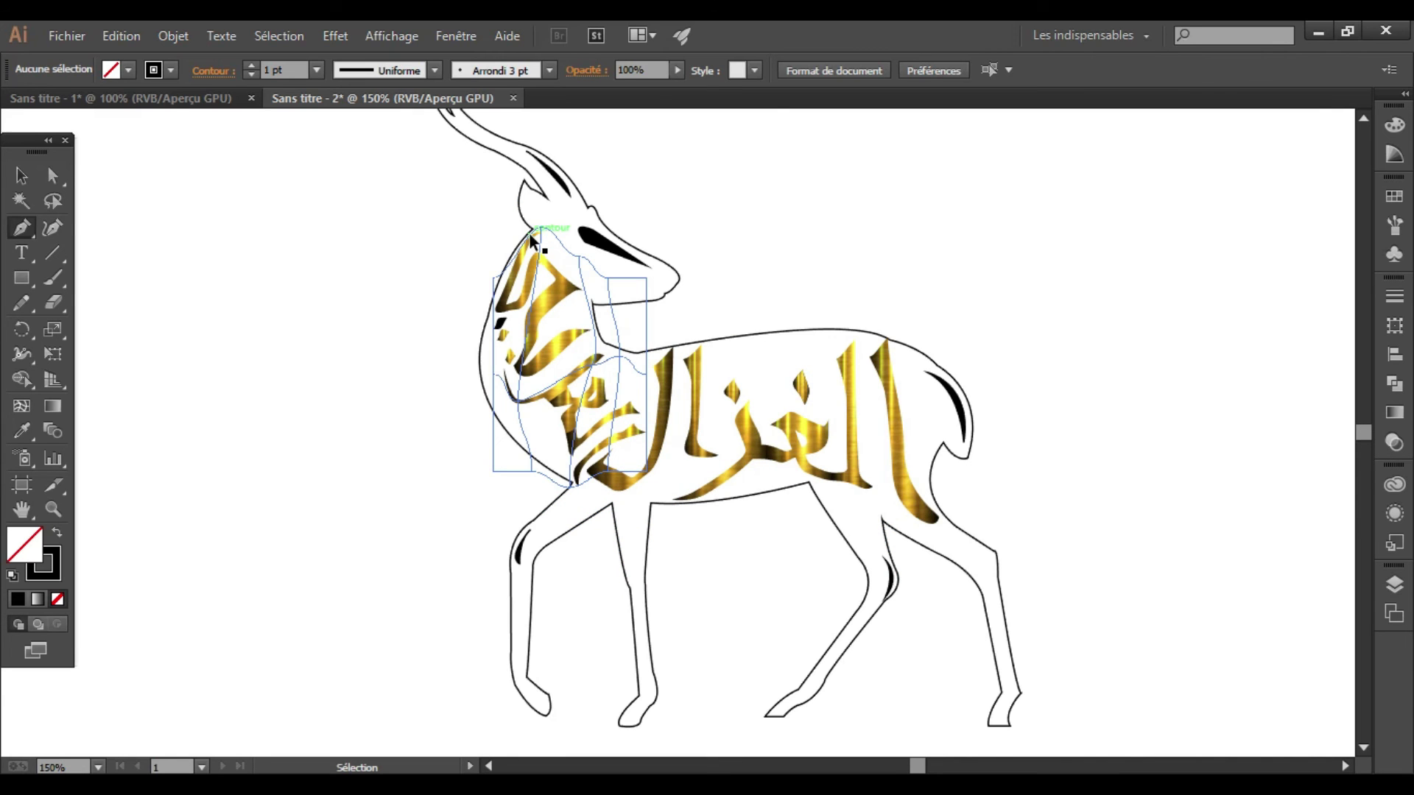
{"action": "key", "text": "ctrl+plus"}
{"action": "key", "text": "ctrl+plus"}
{"action": "left_click", "coordinate": [1362, 116]}
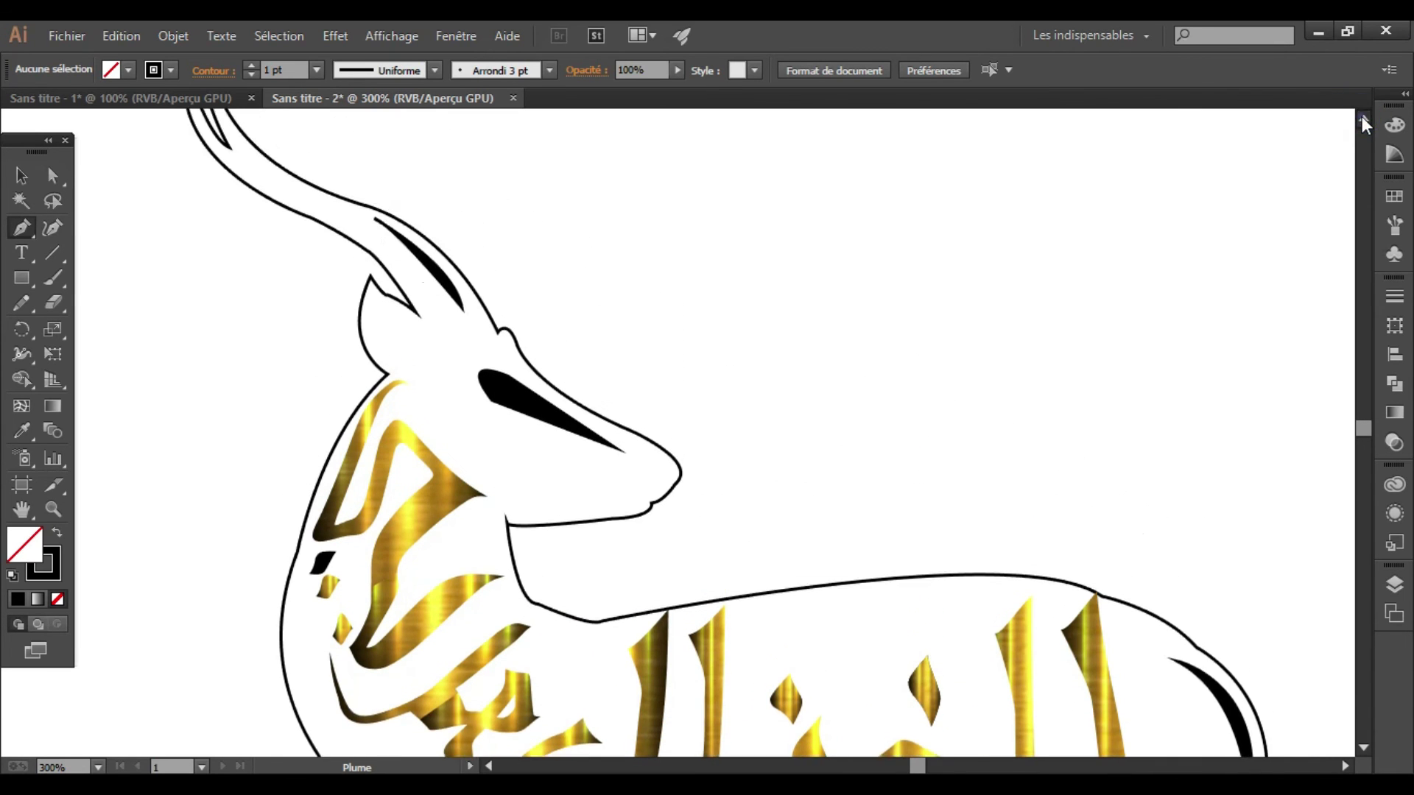
{"action": "left_click_drag", "start_coordinate": [391, 408], "coordinate": [381, 370]}
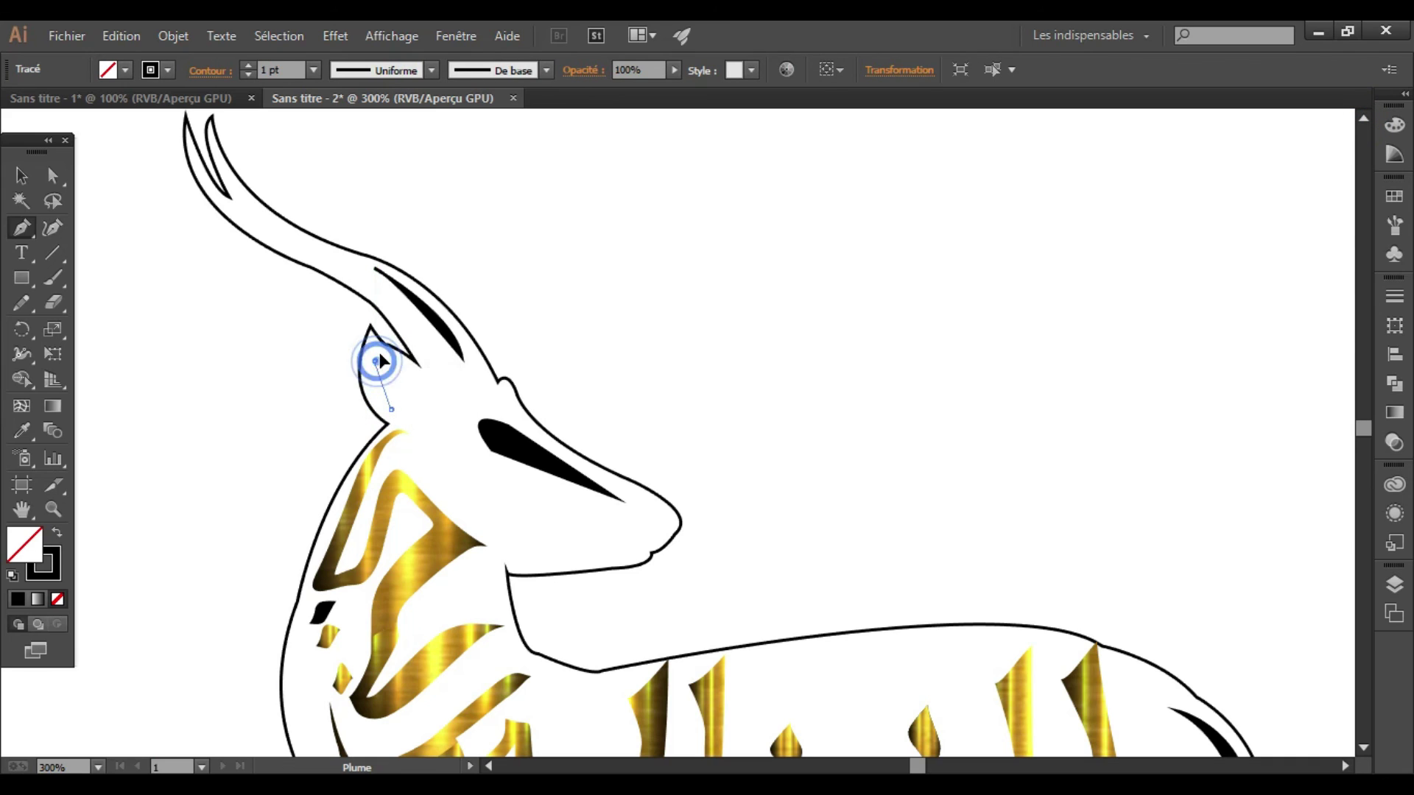
{"action": "left_click", "coordinate": [374, 361]}
{"action": "left_click", "coordinate": [412, 378]}
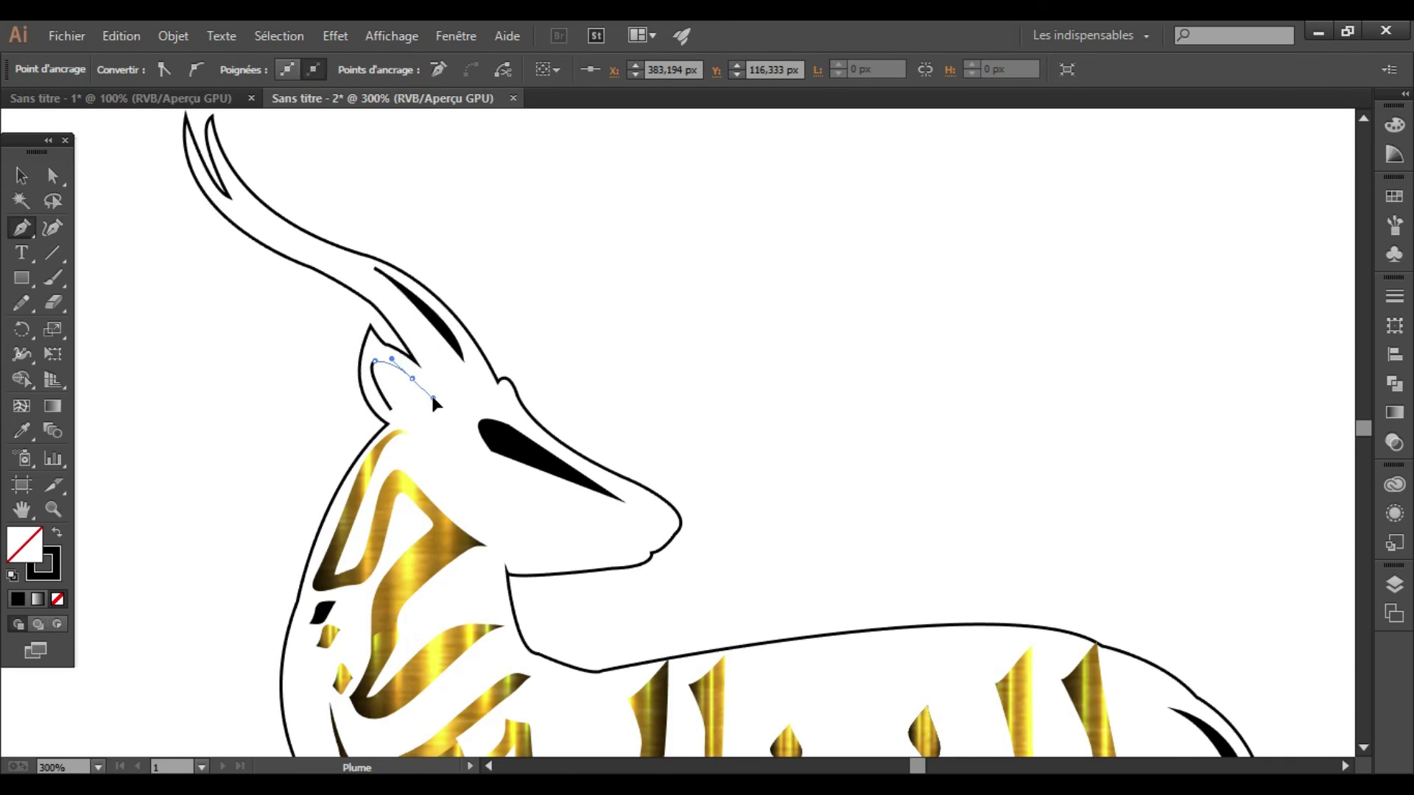
{"action": "left_click_drag", "start_coordinate": [391, 409], "coordinate": [400, 441]}
Step: Fill the inner-ear shape with black from the Fill swatches
{"action": "left_click", "coordinate": [22, 176]}
{"action": "left_click", "coordinate": [168, 151]}
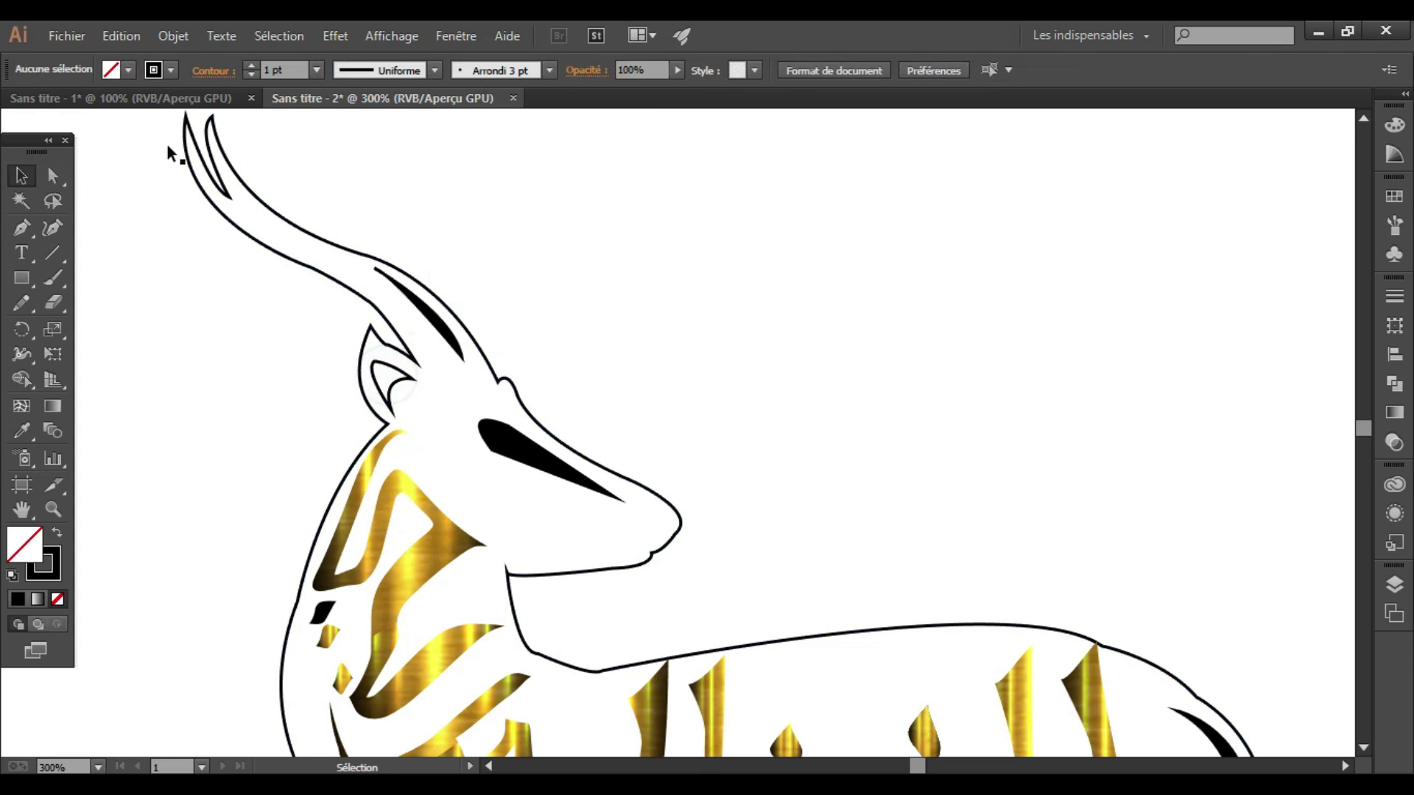
{"action": "left_click", "coordinate": [129, 69]}
{"action": "left_click", "coordinate": [57, 105]}
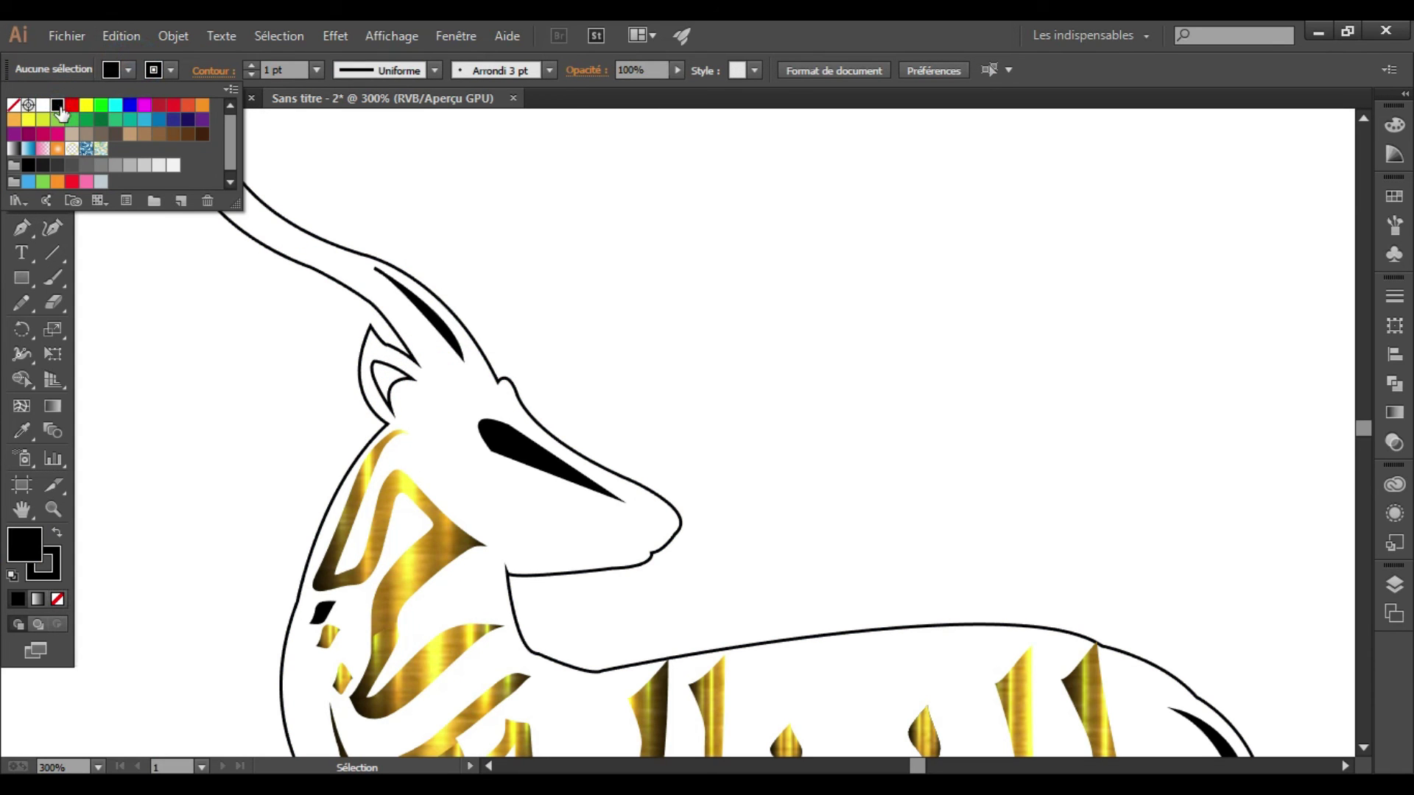
{"action": "left_click", "coordinate": [393, 378]}
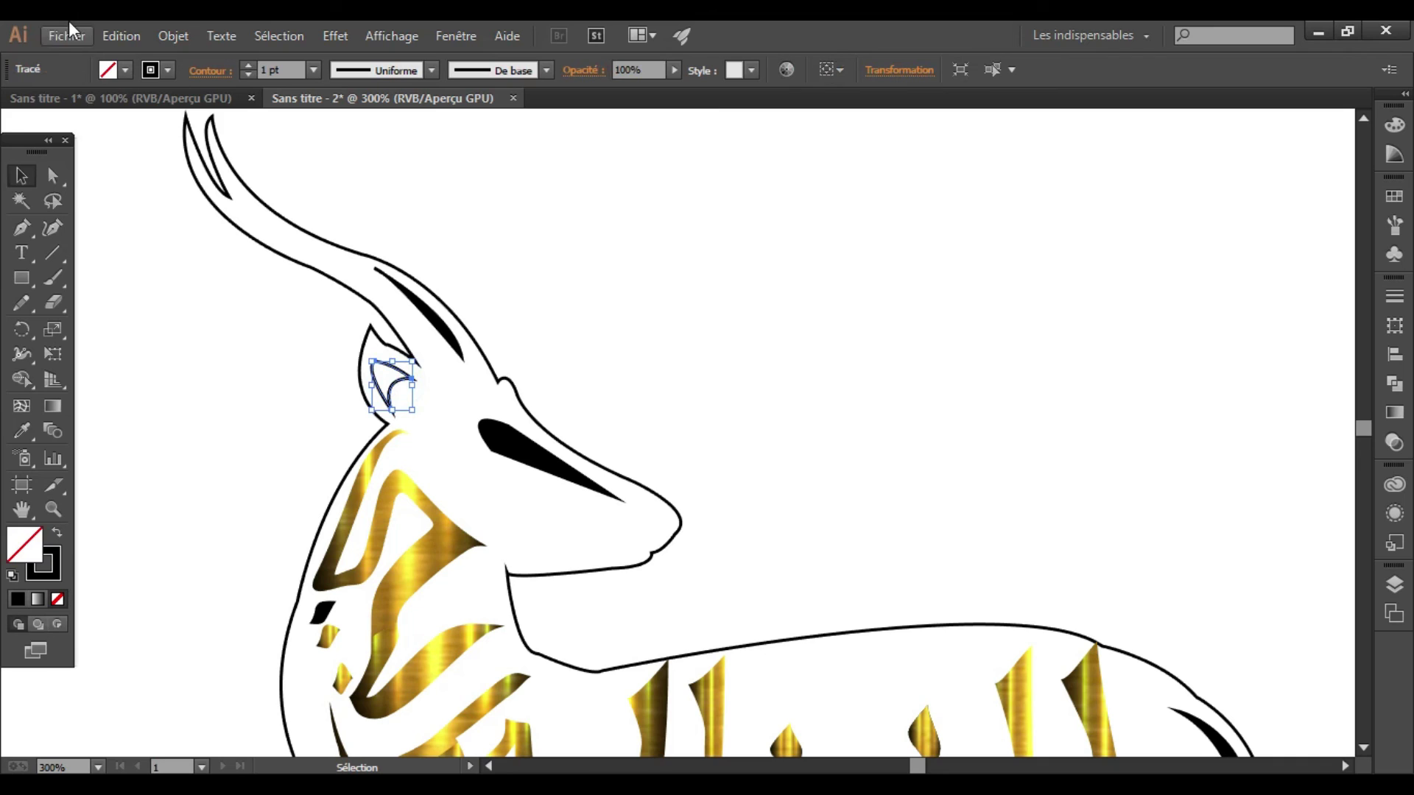
{"action": "left_click", "coordinate": [125, 69]}
{"action": "left_click", "coordinate": [57, 104]}
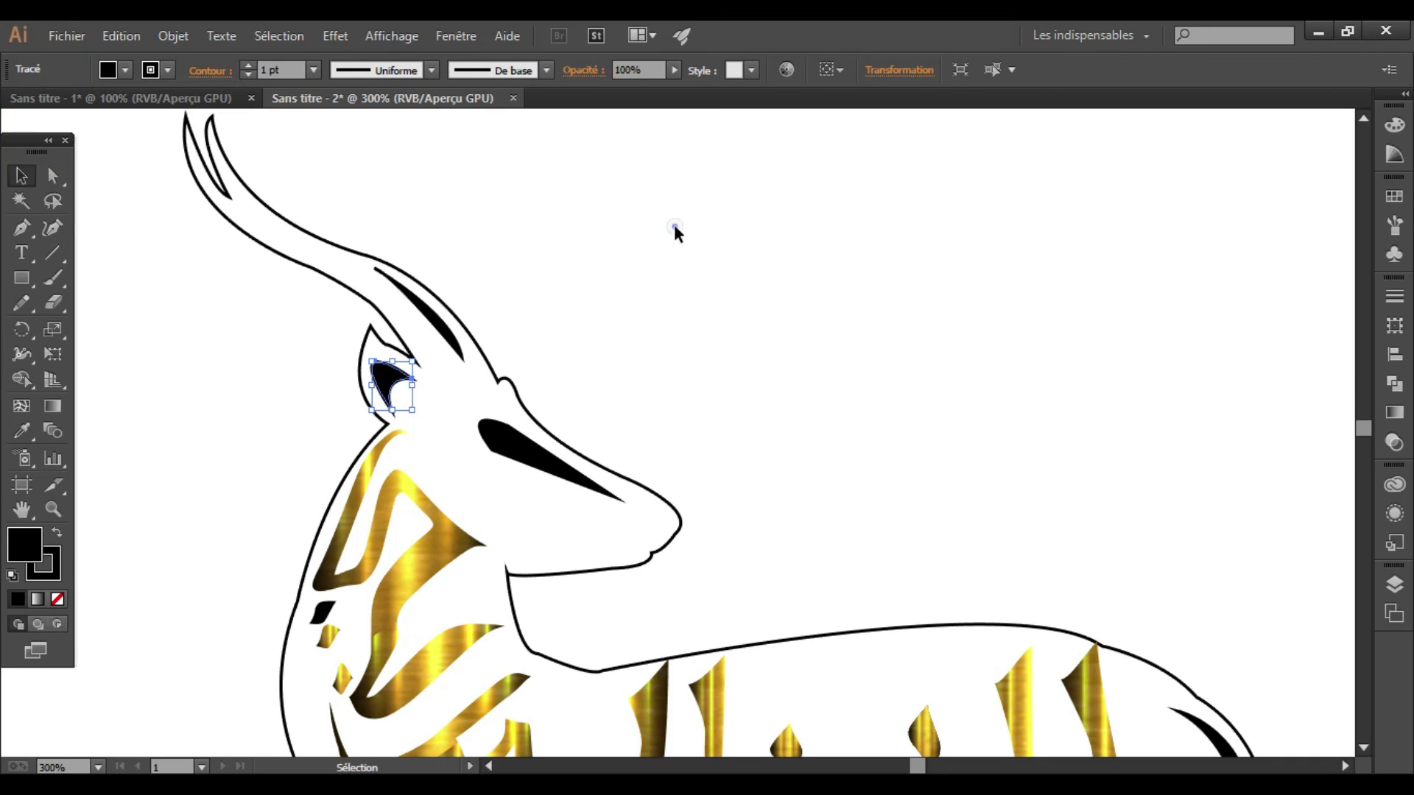
{"action": "left_click", "coordinate": [674, 223]}
Step: Draw a closed curved shading shape inside the horn with the Pen tool
{"action": "left_click", "coordinate": [29, 224]}
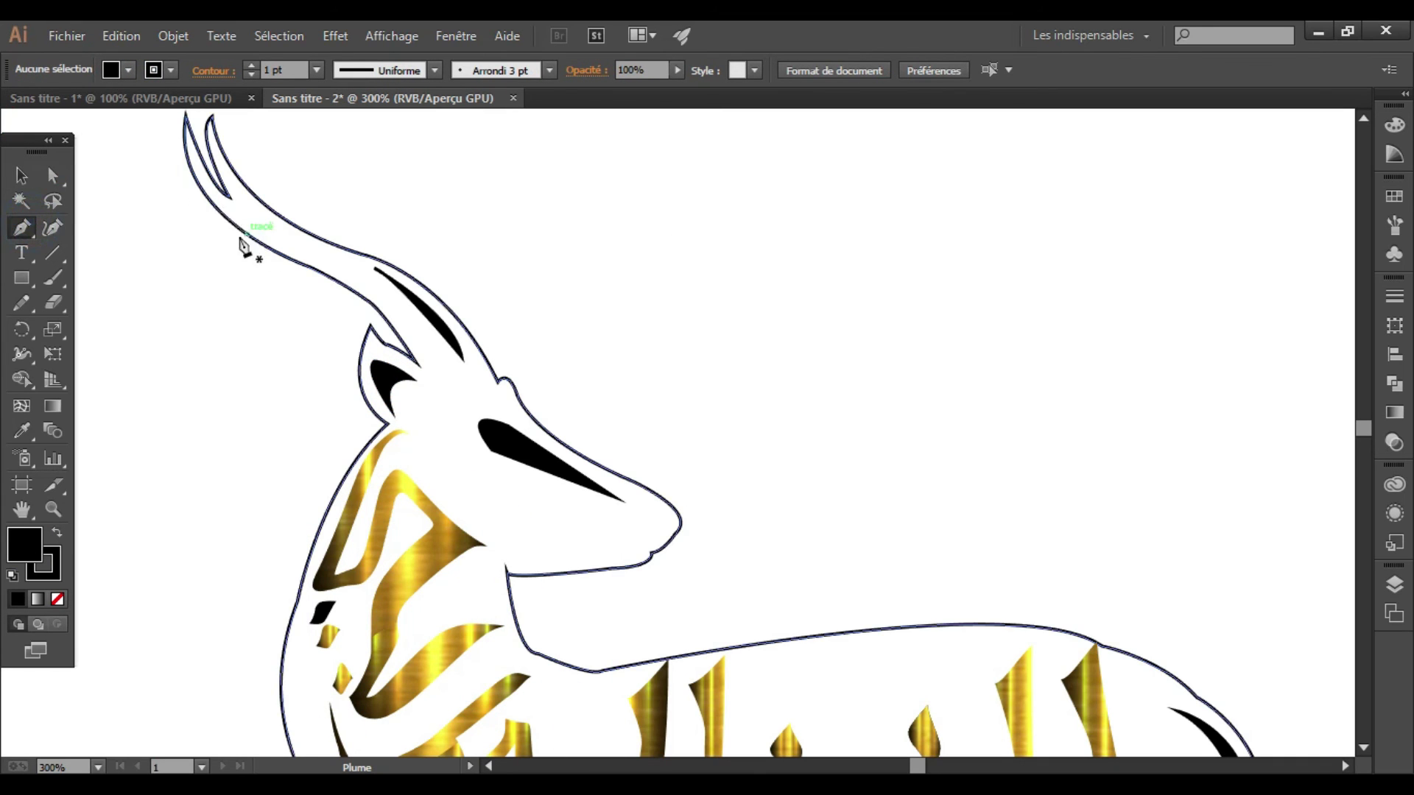
{"action": "left_click", "coordinate": [214, 194]}
{"action": "left_click_drag", "start_coordinate": [237, 209], "coordinate": [243, 207]}
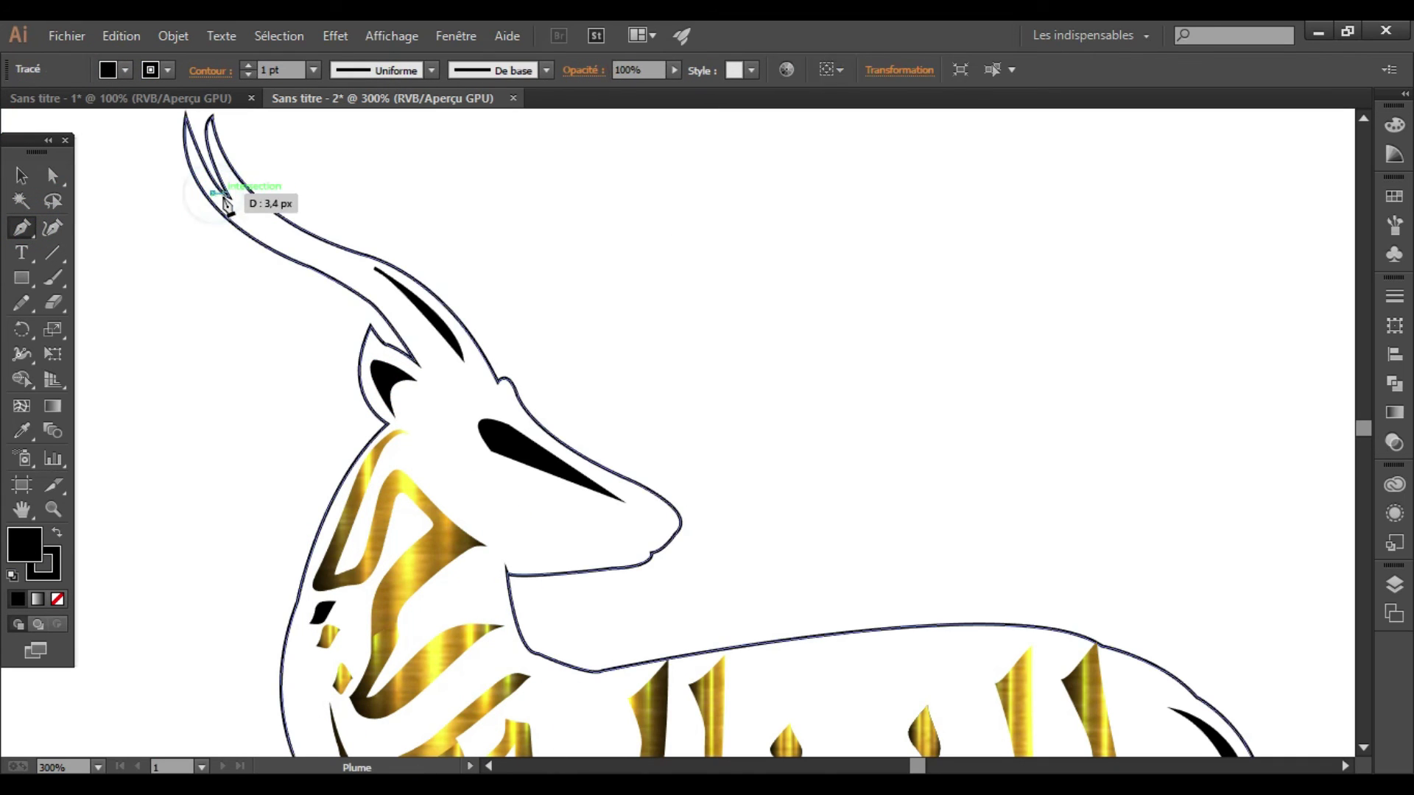
{"action": "left_click", "coordinate": [243, 208]}
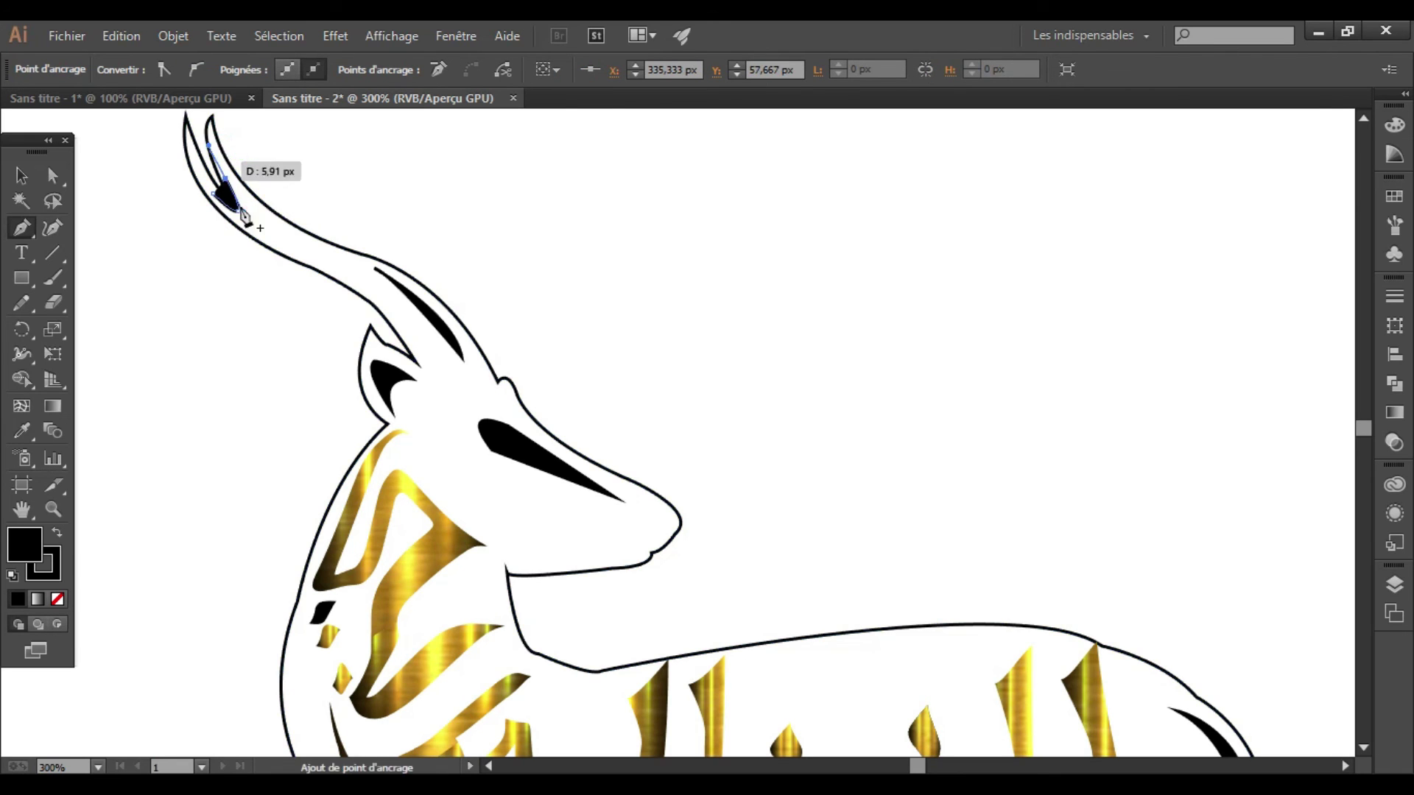
{"action": "mouse_move", "coordinate": [223, 180]}
{"action": "left_mouse_down"}
{"action": "mouse_move", "coordinate": [254, 231]}
{"action": "mouse_move", "coordinate": [208, 170]}
{"action": "left_mouse_up"}
{"action": "left_click_drag", "start_coordinate": [253, 213], "coordinate": [215, 196]}
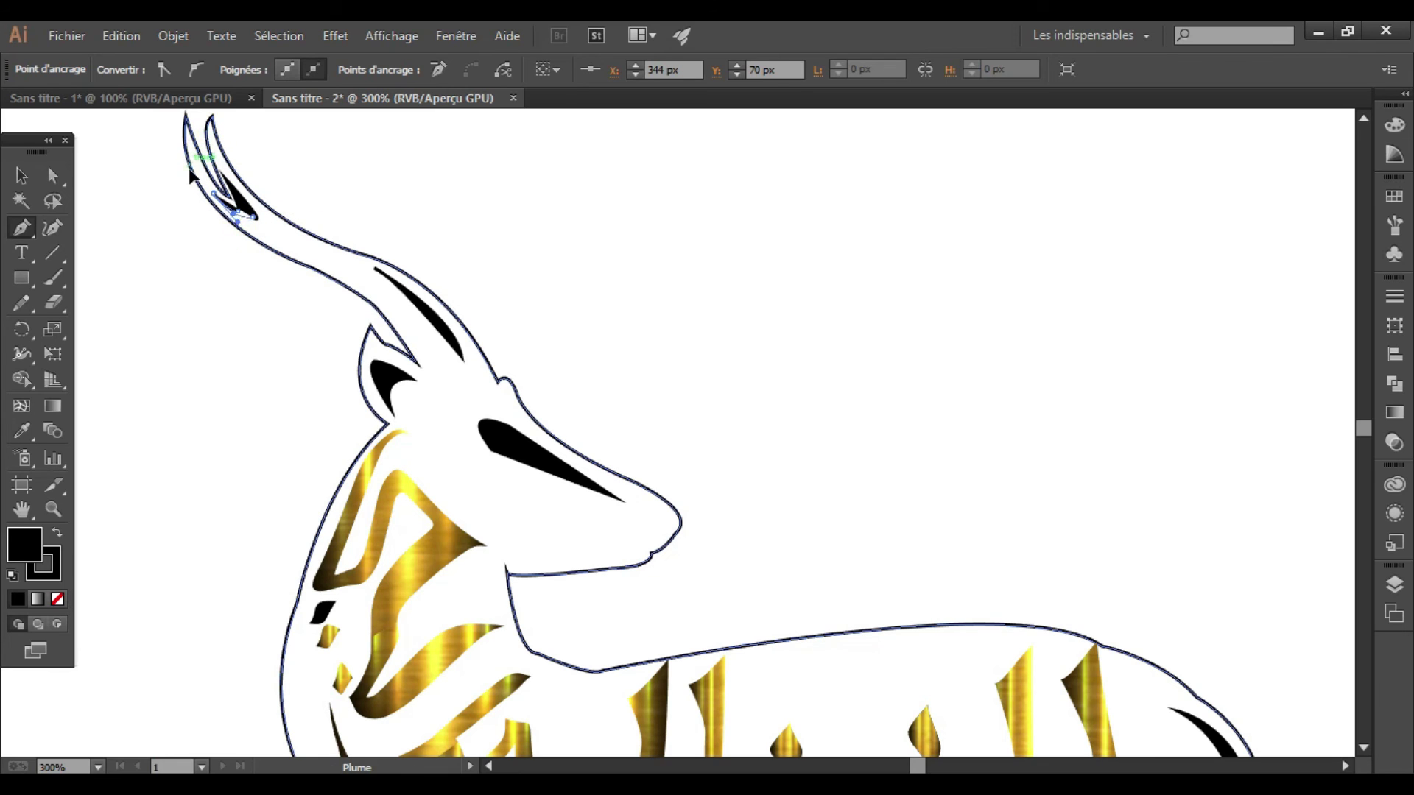
{"action": "key", "text": "ctrl+z"}
Step: Try reshaping a horn anchor's curve, then undo the edit
{"action": "left_click", "coordinate": [31, 181]}
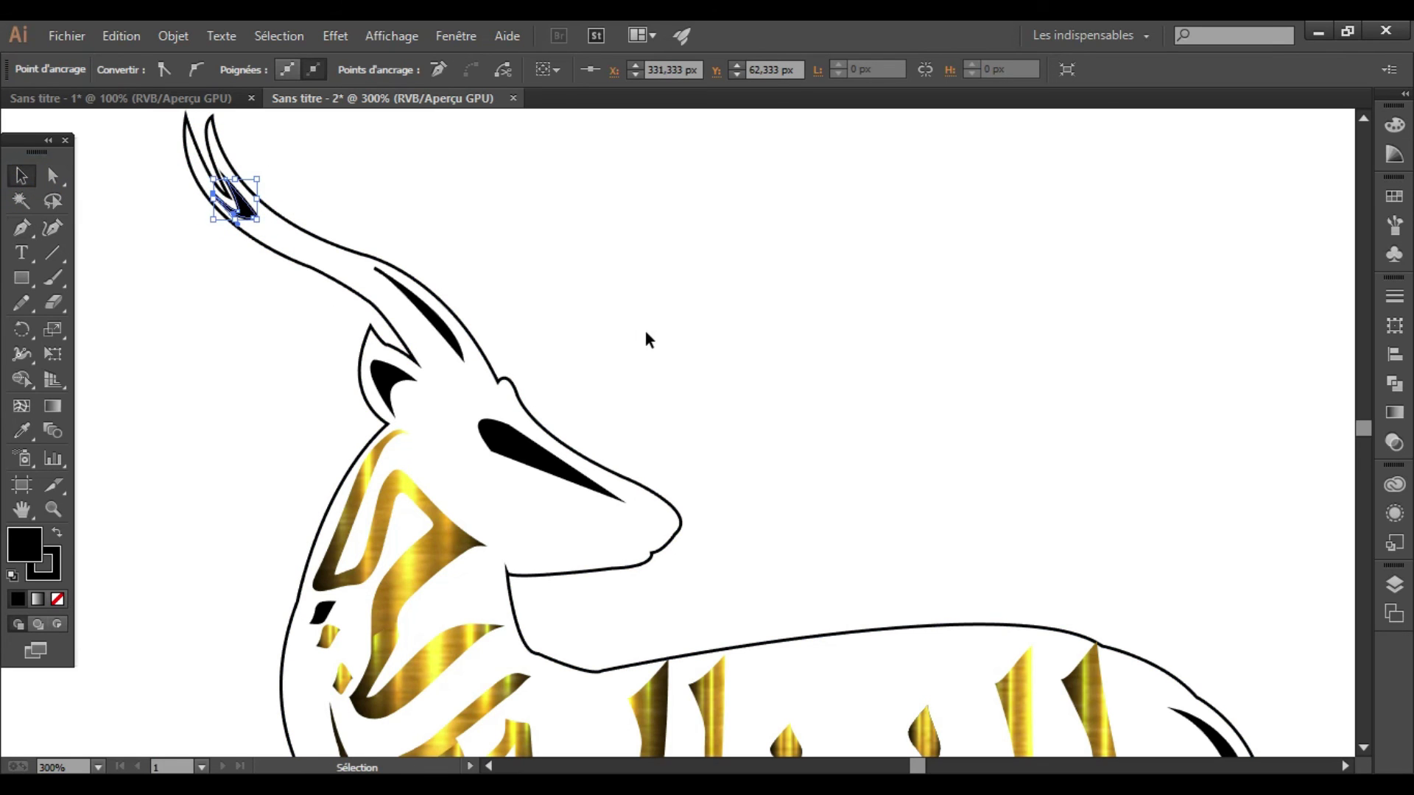
{"action": "left_click", "coordinate": [801, 355]}
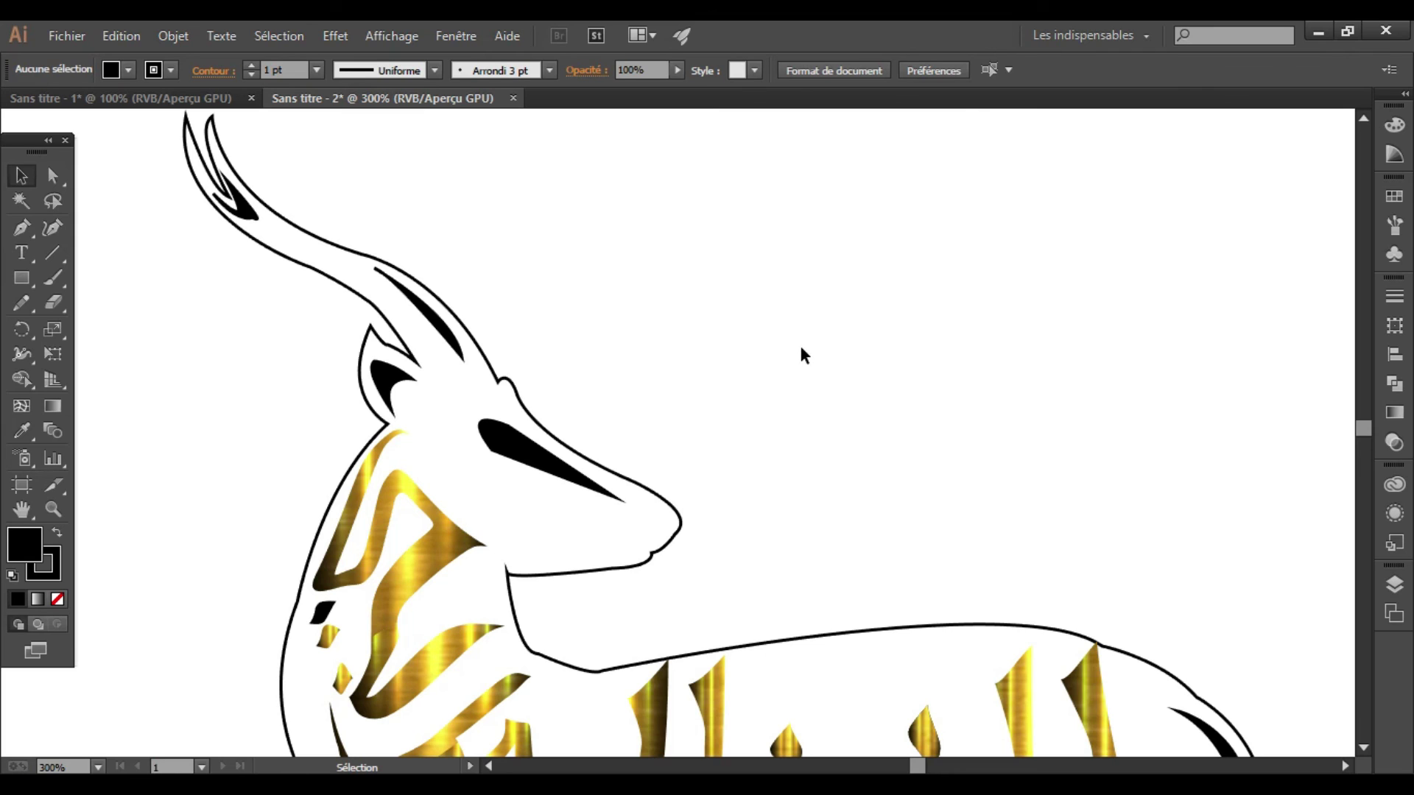
{"action": "key", "text": "a"}
{"action": "key", "text": "ctrl+z"}
{"action": "left_click", "coordinate": [22, 227]}
{"action": "left_click_drag", "start_coordinate": [254, 217], "coordinate": [242, 240]}
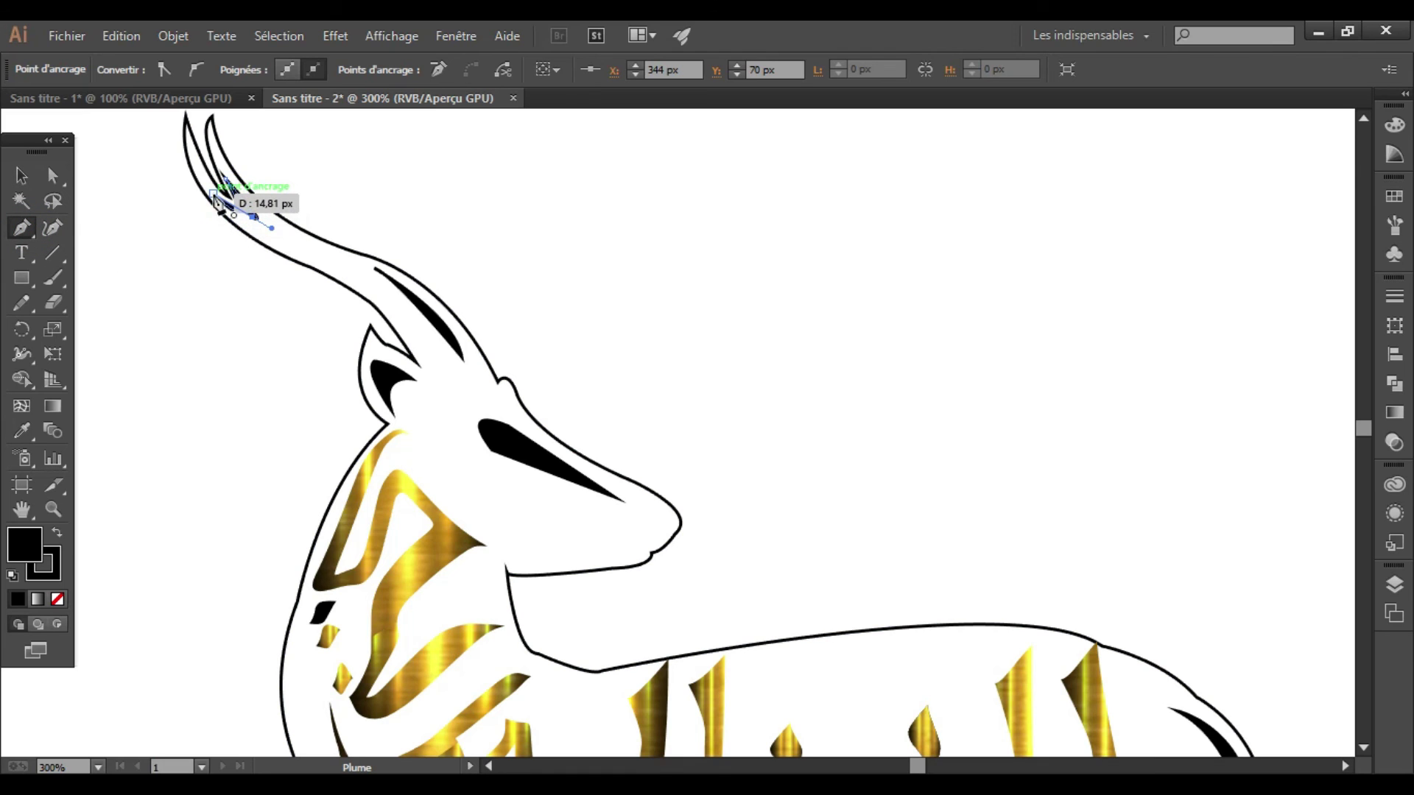
{"action": "key", "text": "ctrl+z"}
{"action": "key", "text": "ctrl+z"}
Step: Delete the extra black shape in the horn and zoom out
{"action": "left_click", "coordinate": [16, 177]}
{"action": "left_click", "coordinate": [489, 231]}
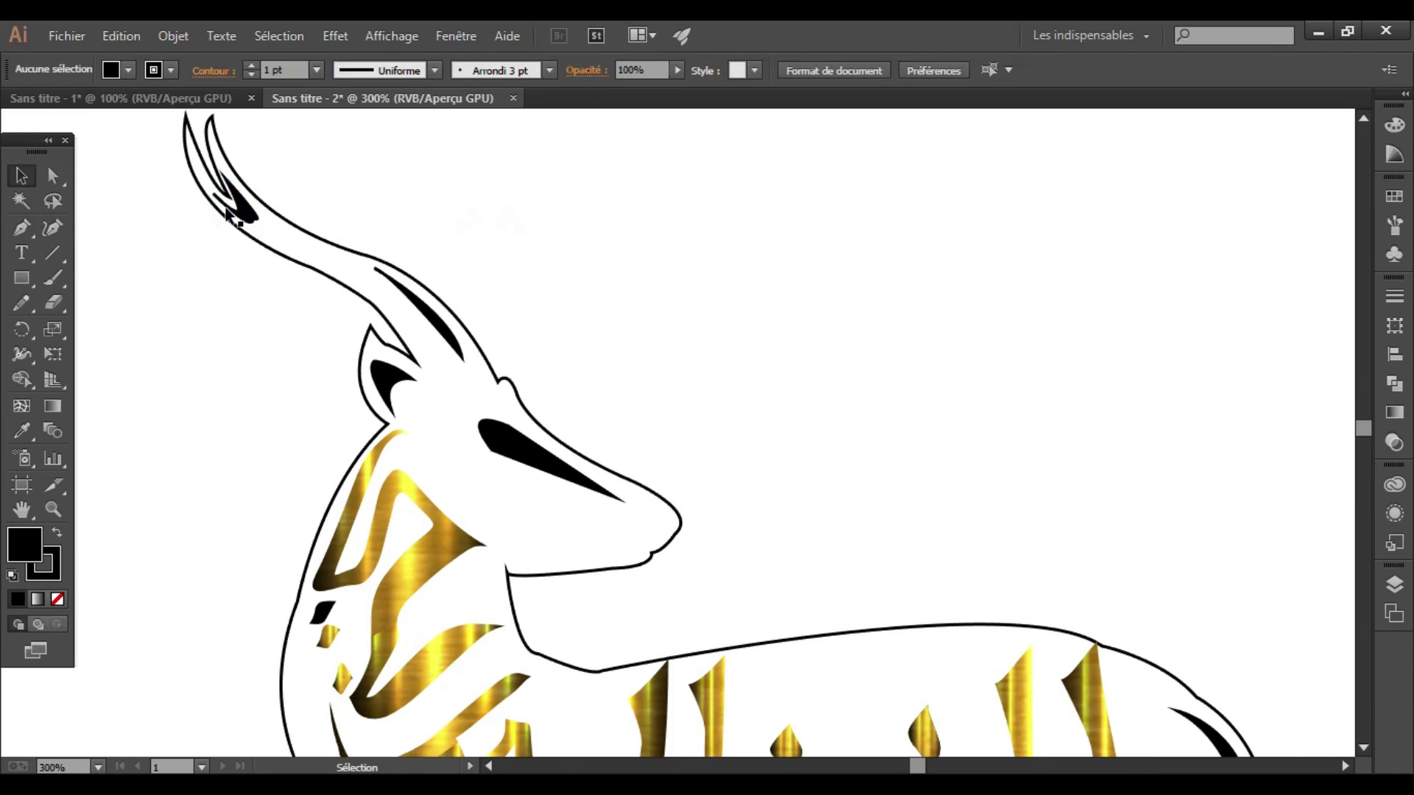
{"action": "left_click", "coordinate": [243, 219]}
{"action": "key", "text": "Delete"}
{"action": "key", "text": "ctrl+minus"}
{"action": "key", "text": "ctrl+minus"}
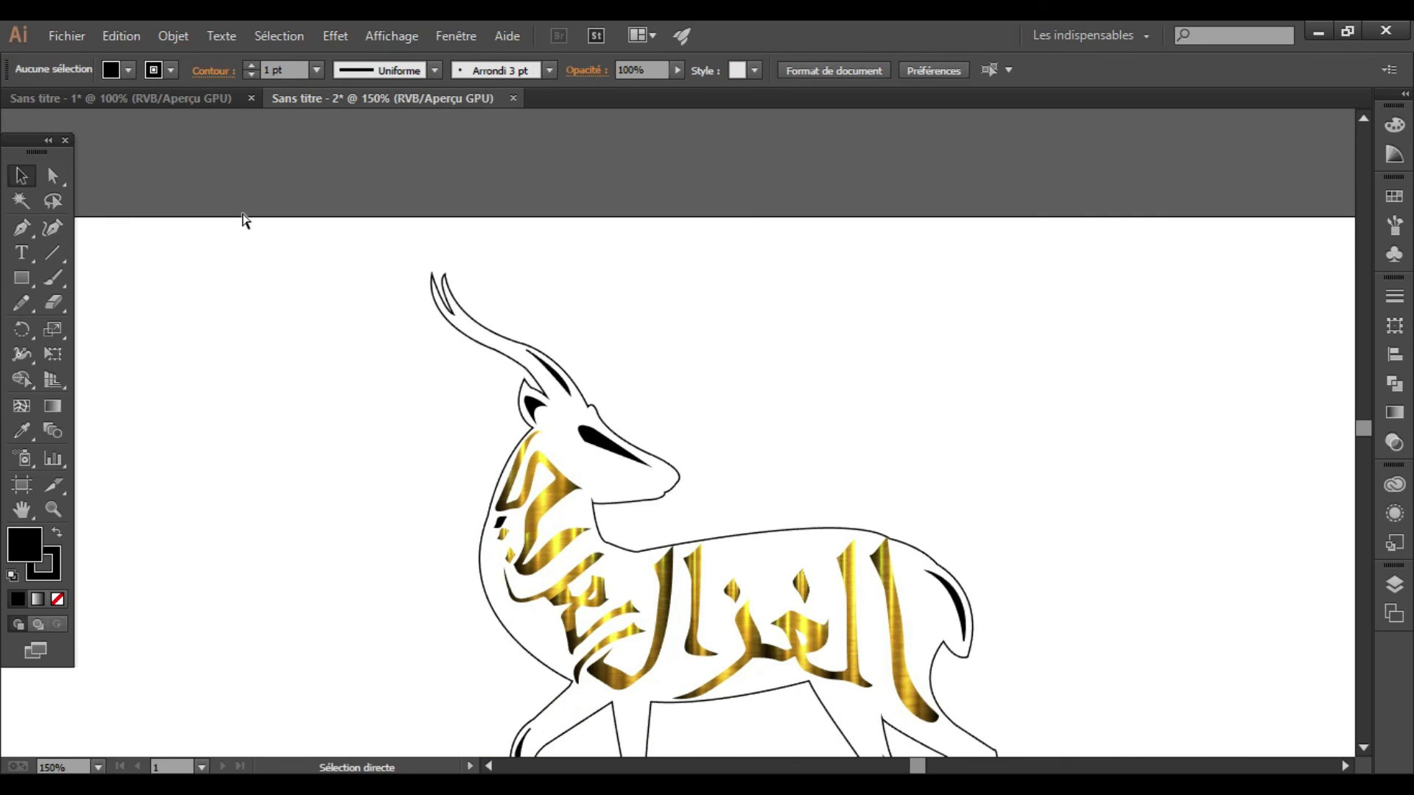
Step: Zoom out to the artboard, draw a black rectangle from its top-left corner, and open Gradient settings
{"action": "left_click", "coordinate": [1363, 745]}
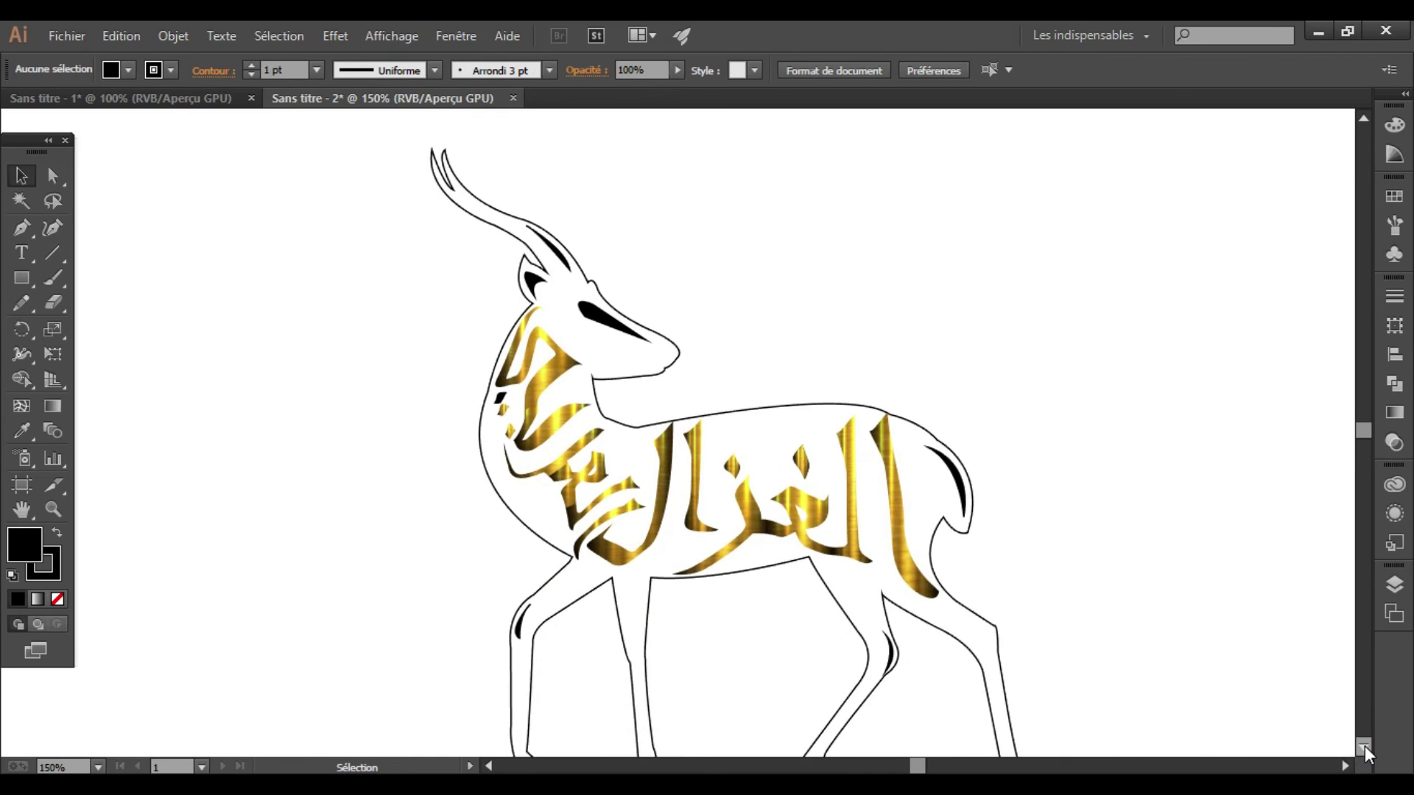
{"action": "key", "text": "ctrl+minus"}
{"action": "left_click", "coordinate": [1363, 747]}
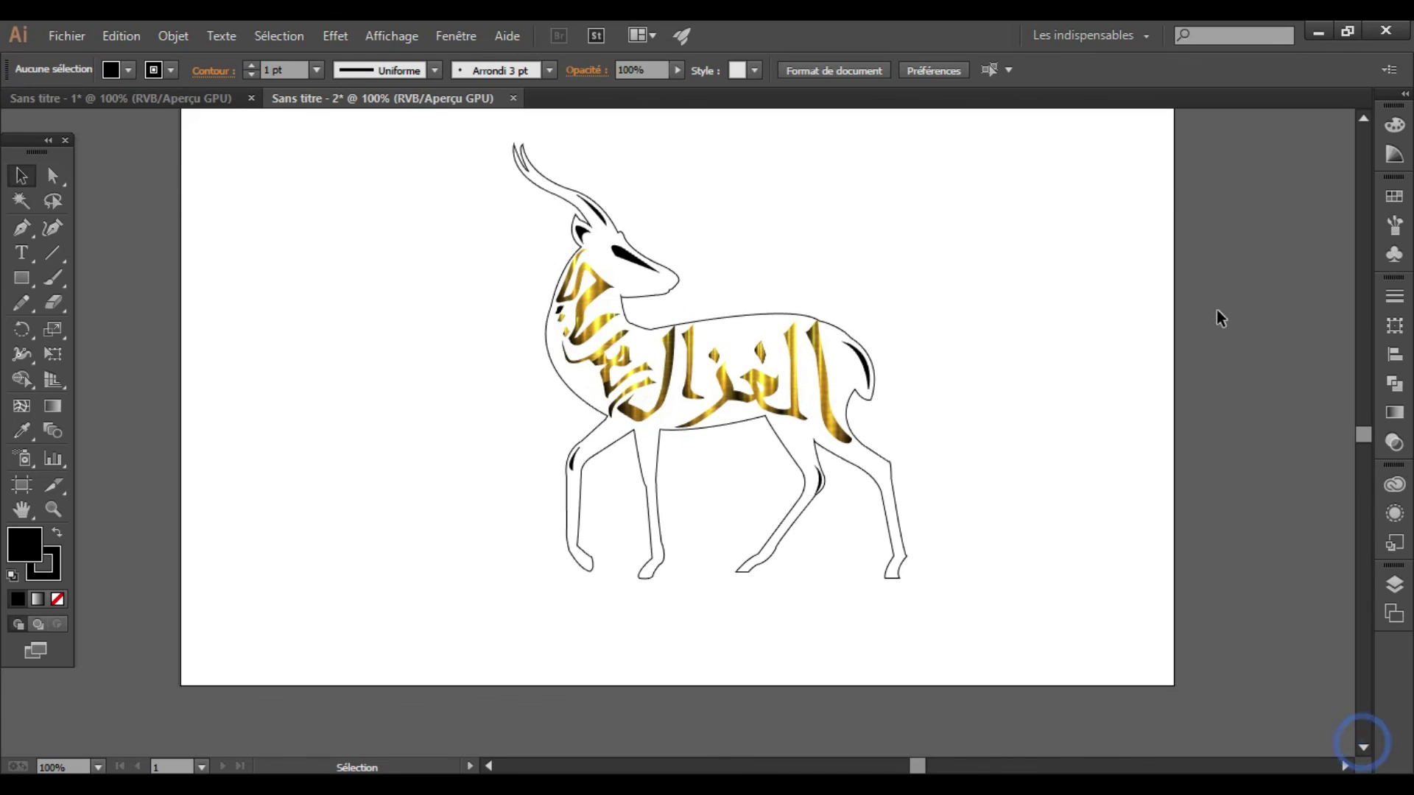
{"action": "left_click", "coordinate": [1363, 118]}
{"action": "left_click", "coordinate": [21, 277]}
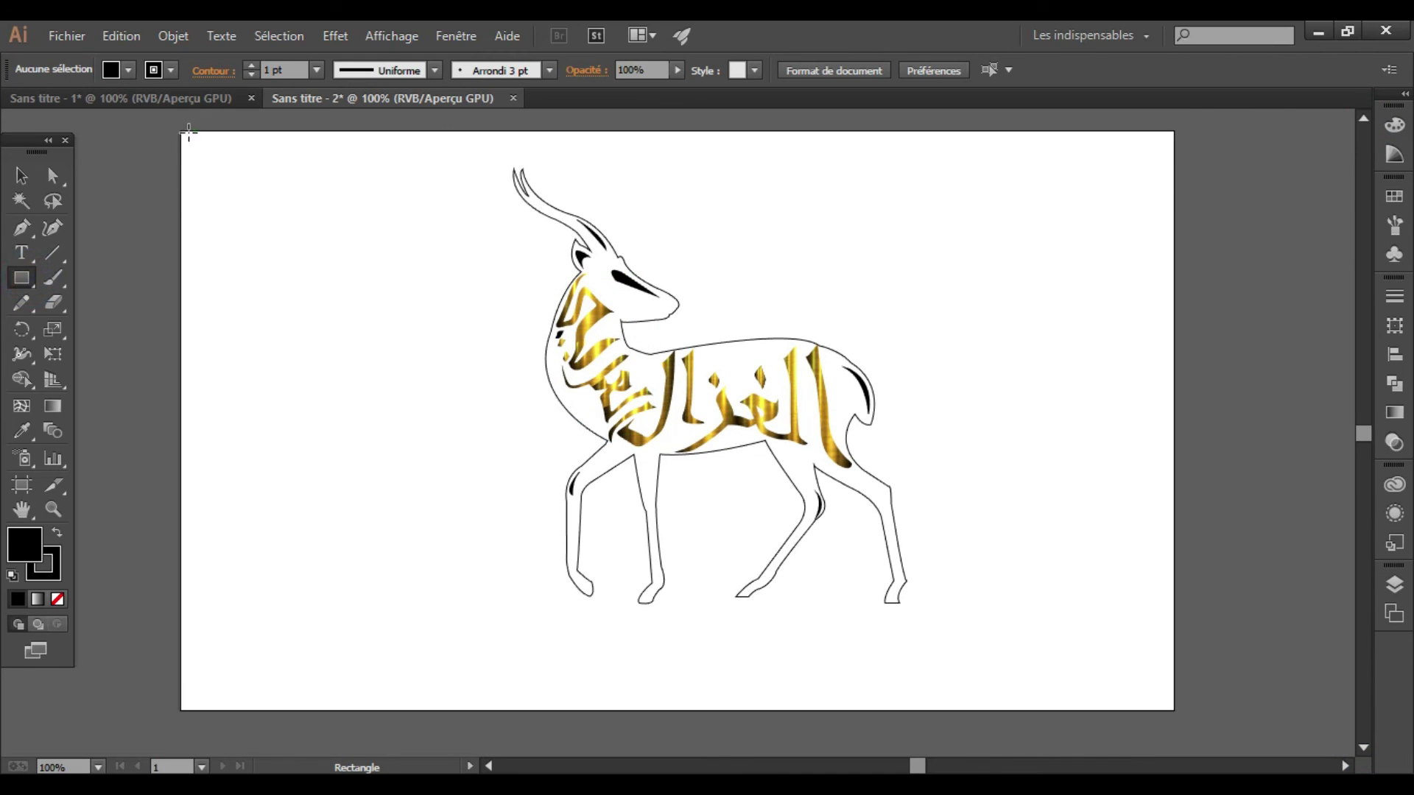
{"action": "left_click_drag", "start_coordinate": [181, 131], "coordinate": [384, 296]}
{"action": "left_click", "coordinate": [21, 176]}
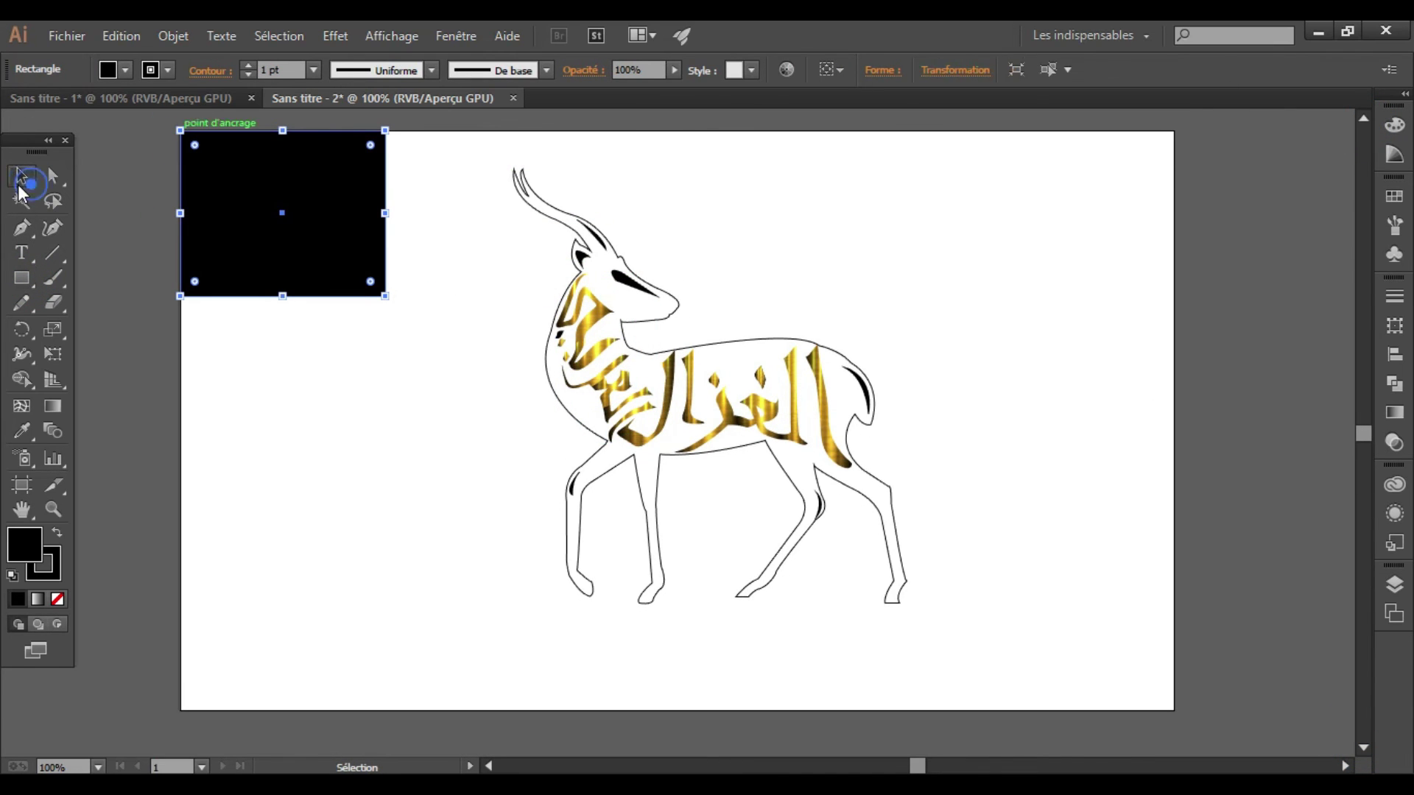
{"action": "left_click", "coordinate": [221, 190]}
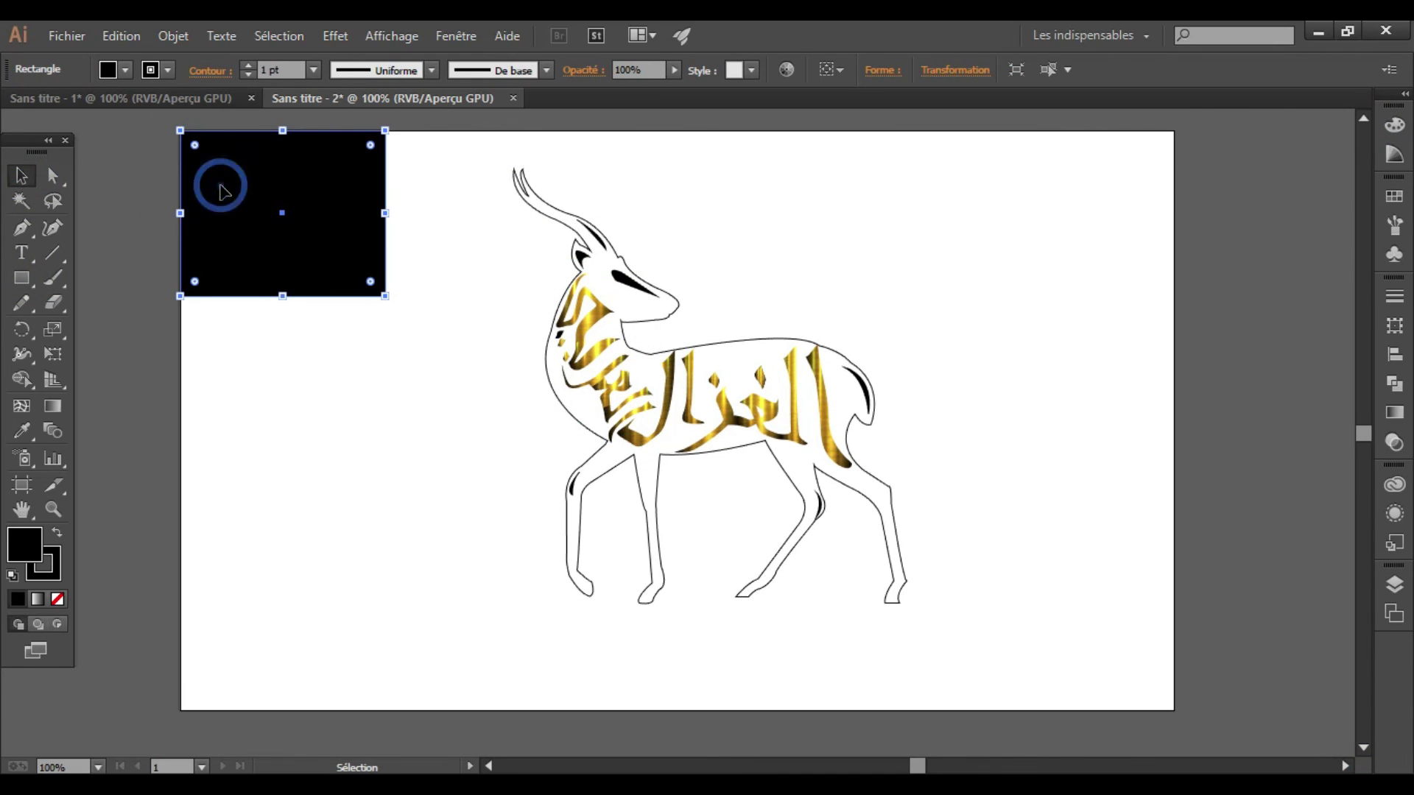
{"action": "left_click", "coordinate": [1395, 413]}
Step: Apply a linear gradient to the rectangle at a 45° angle
{"action": "left_click", "coordinate": [1199, 425]}
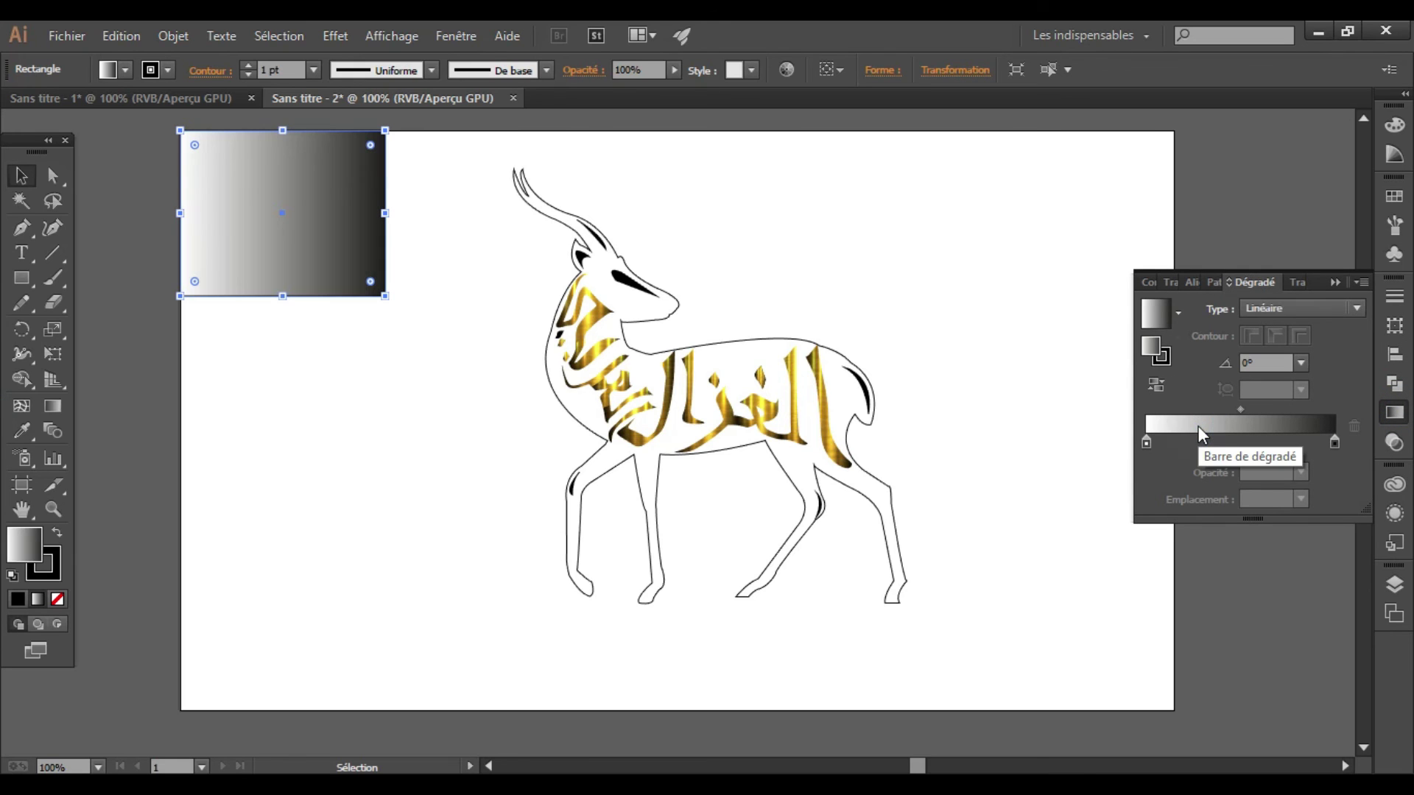
{"action": "left_click", "coordinate": [1256, 362]}
{"action": "type", "text": "45"}
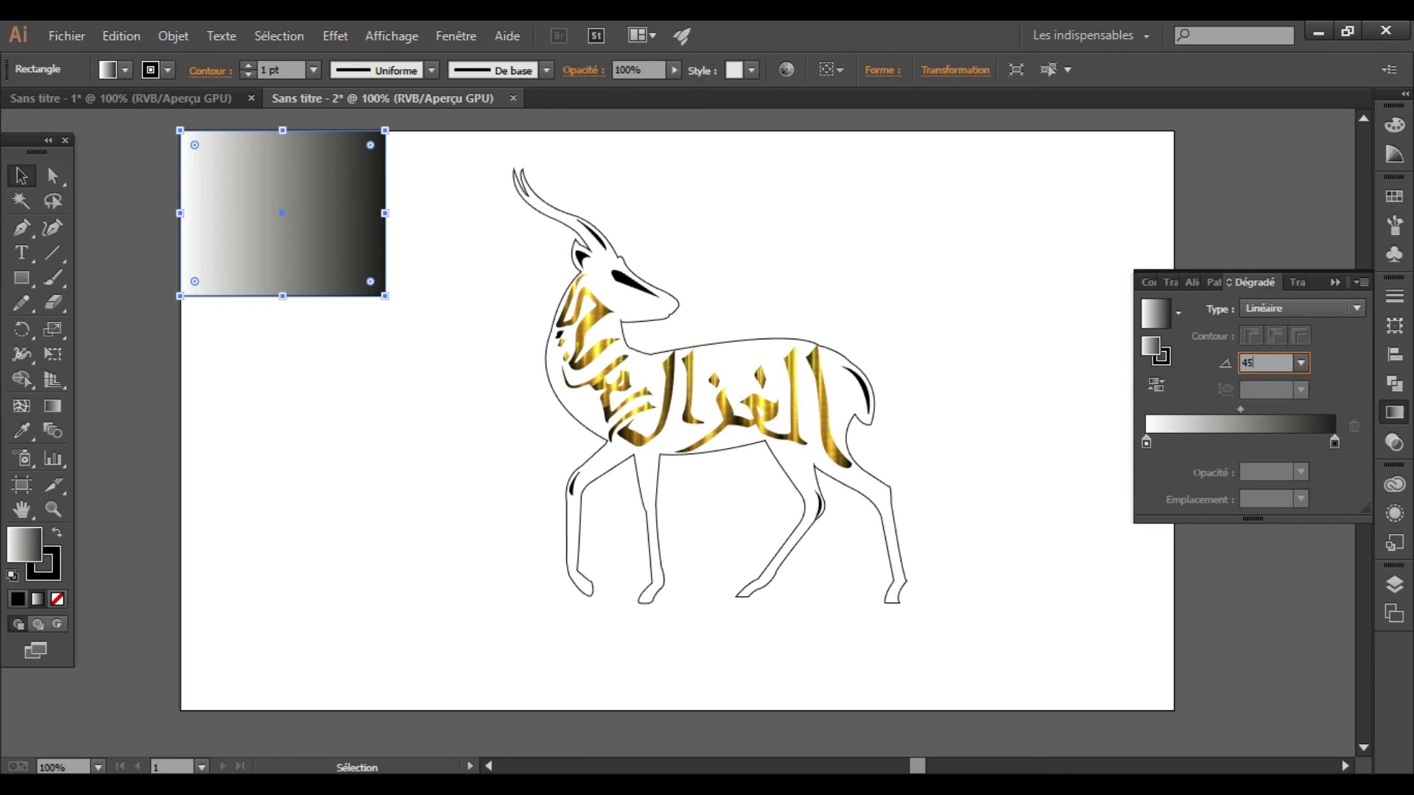
{"action": "key", "text": "Return"}
Step: Add extra gradient stops and set the rightmost new stop to gold via hex
{"action": "left_click", "coordinate": [1267, 442]}
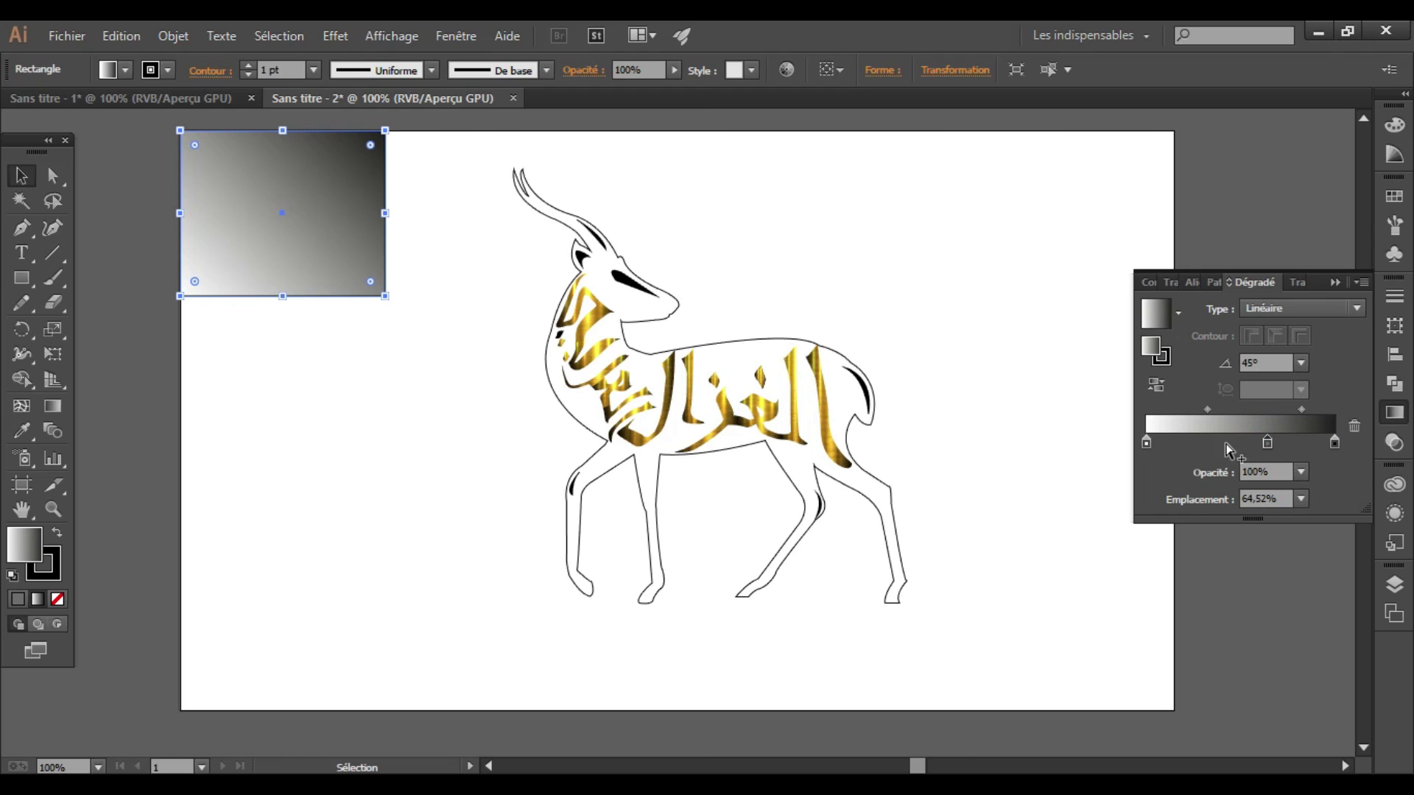
{"action": "left_click", "coordinate": [1184, 442]}
{"action": "left_click", "coordinate": [1299, 442]}
{"action": "double_click", "coordinate": [1299, 441]}
{"action": "left_click", "coordinate": [1057, 517]}
{"action": "left_click", "coordinate": [1282, 623]}
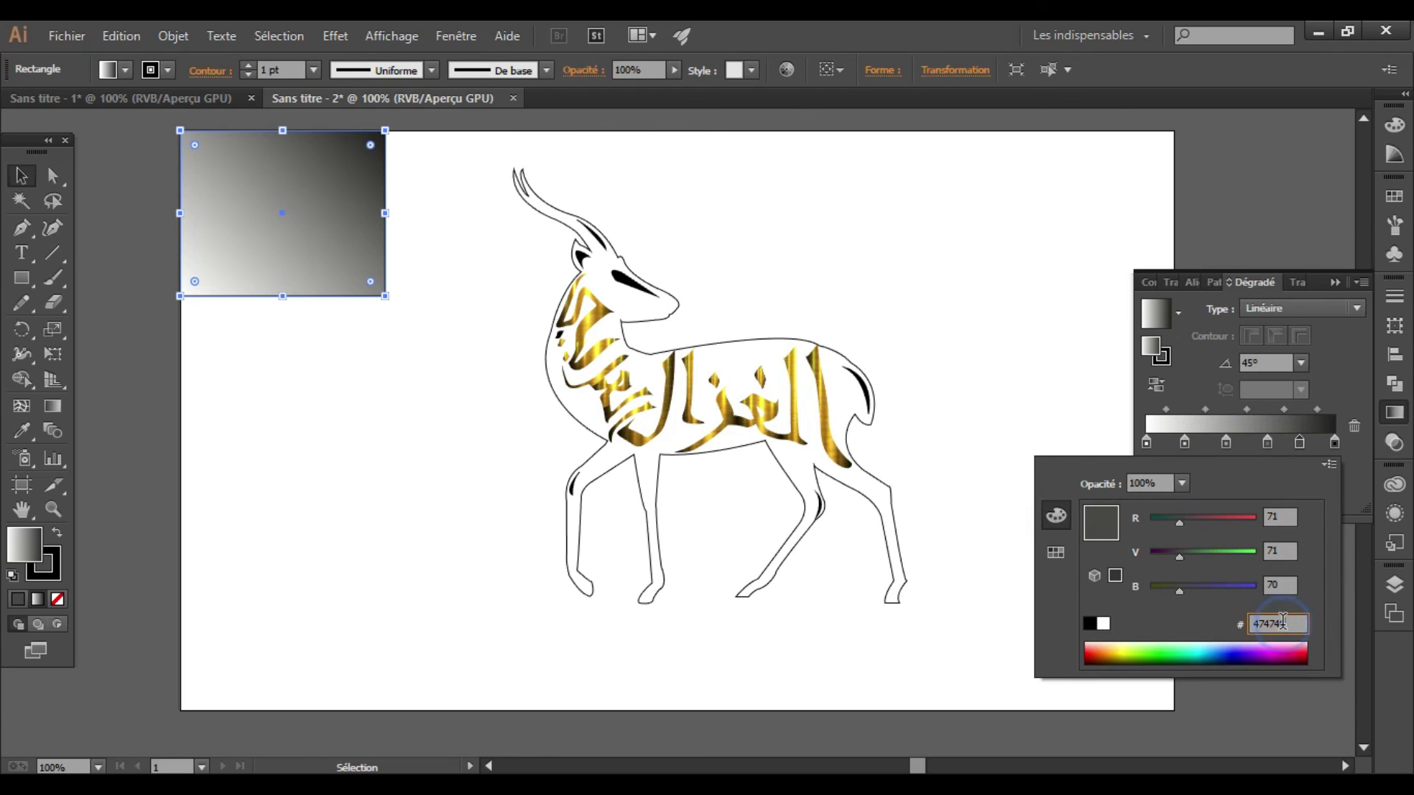
{"action": "double_click", "coordinate": [1294, 623]}
{"action": "type", "text": "d4af37"}
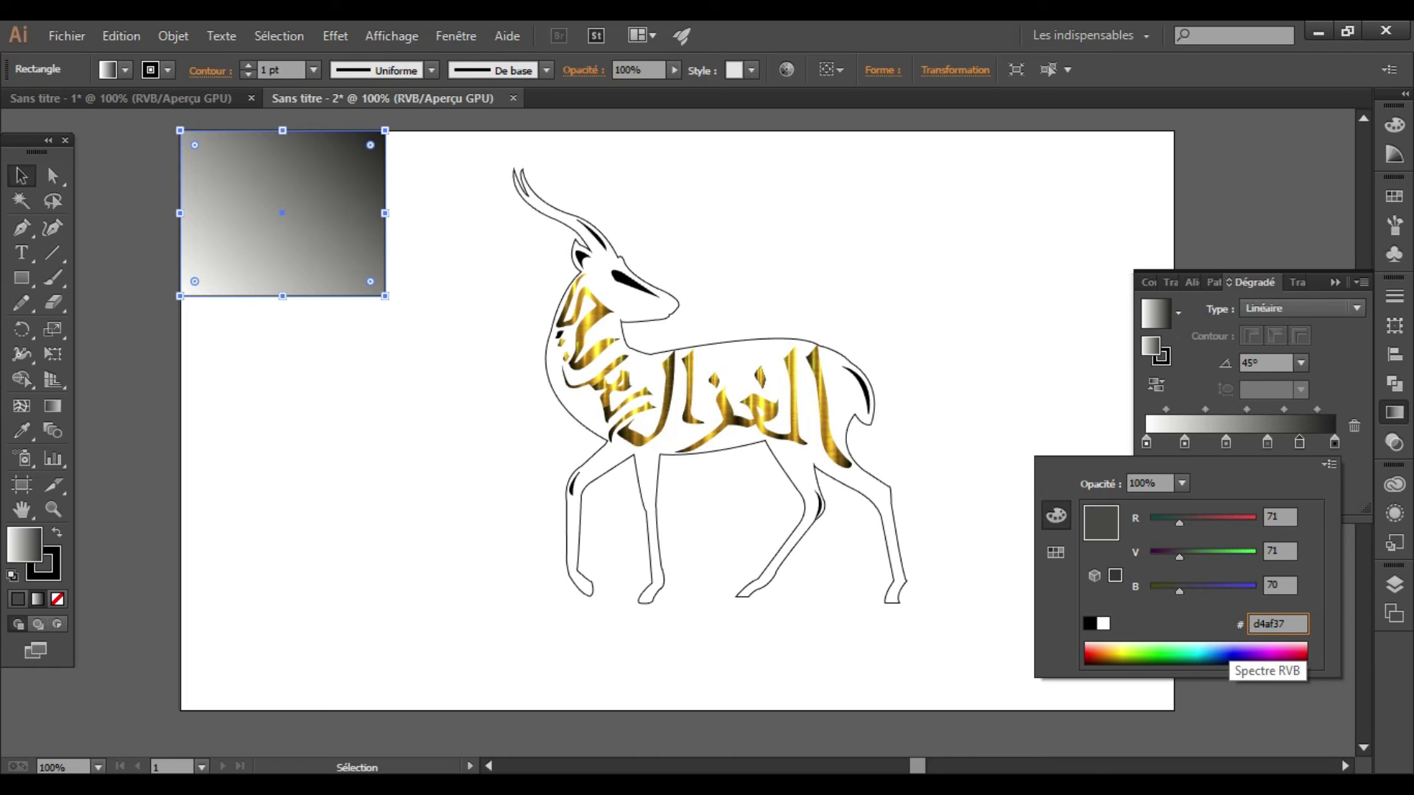
{"action": "key", "text": "Return"}
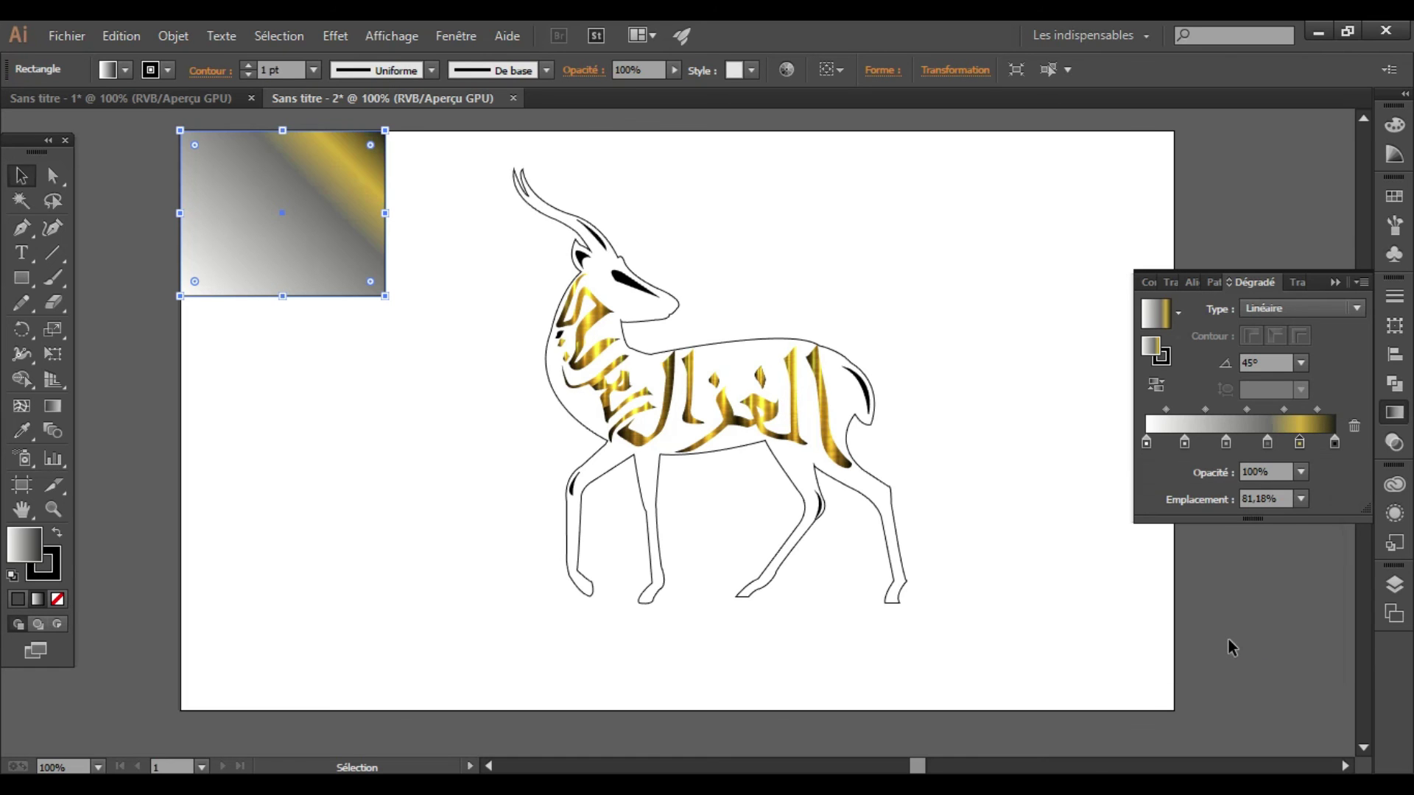
Step: Make the next stop black and the following stop gold
{"action": "double_click", "coordinate": [1266, 443]}
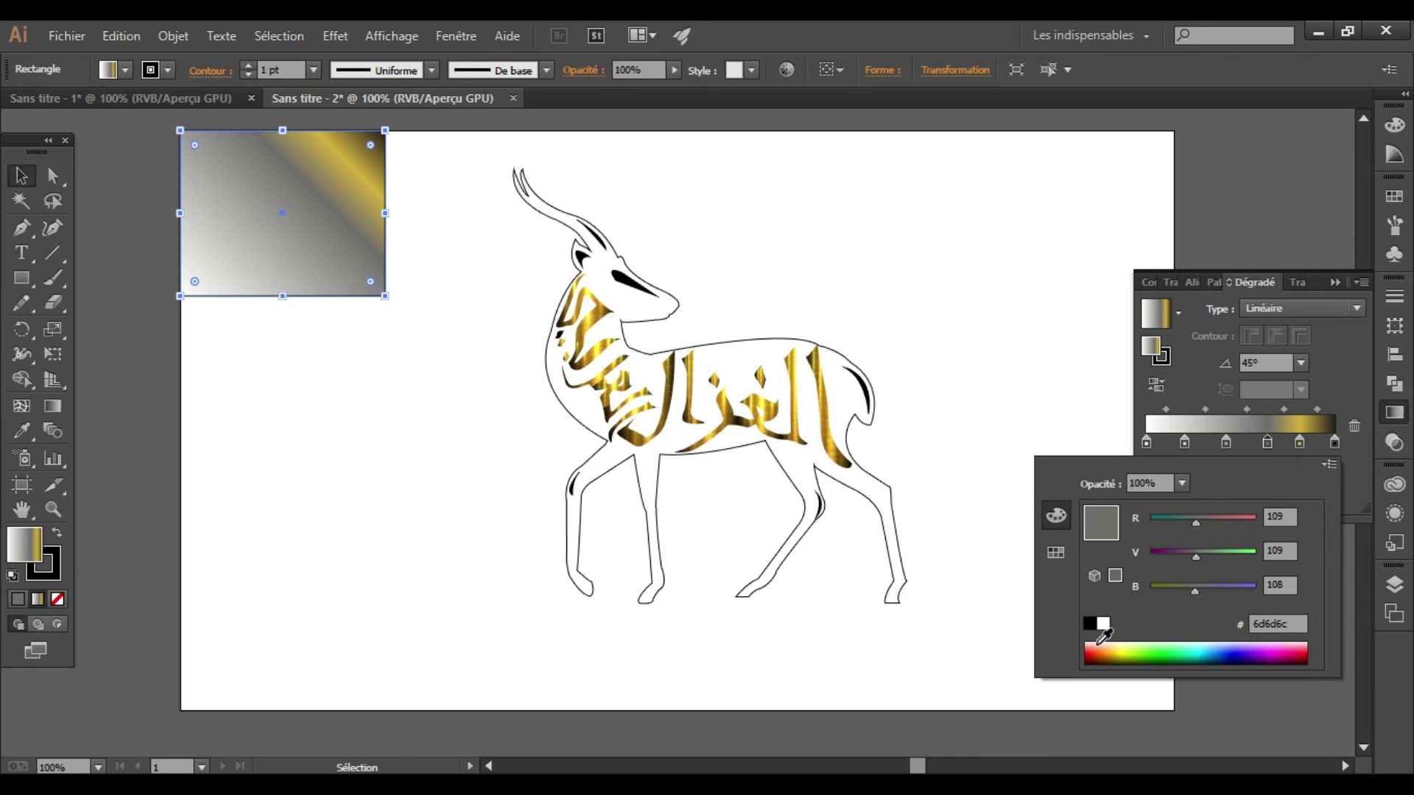
{"action": "left_click", "coordinate": [1088, 623]}
{"action": "left_click", "coordinate": [1226, 442]}
{"action": "double_click", "coordinate": [1225, 444]}
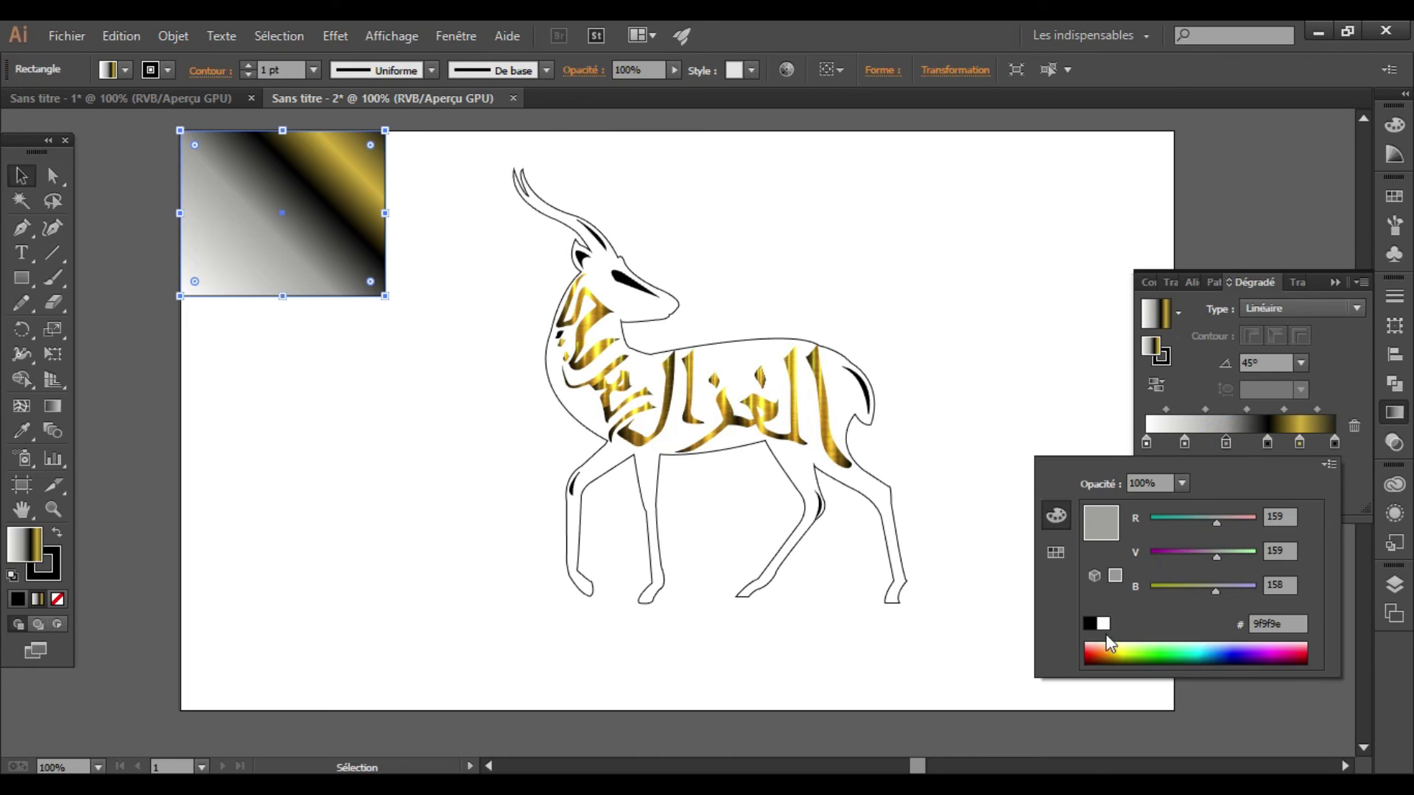
{"action": "left_click", "coordinate": [1057, 550]}
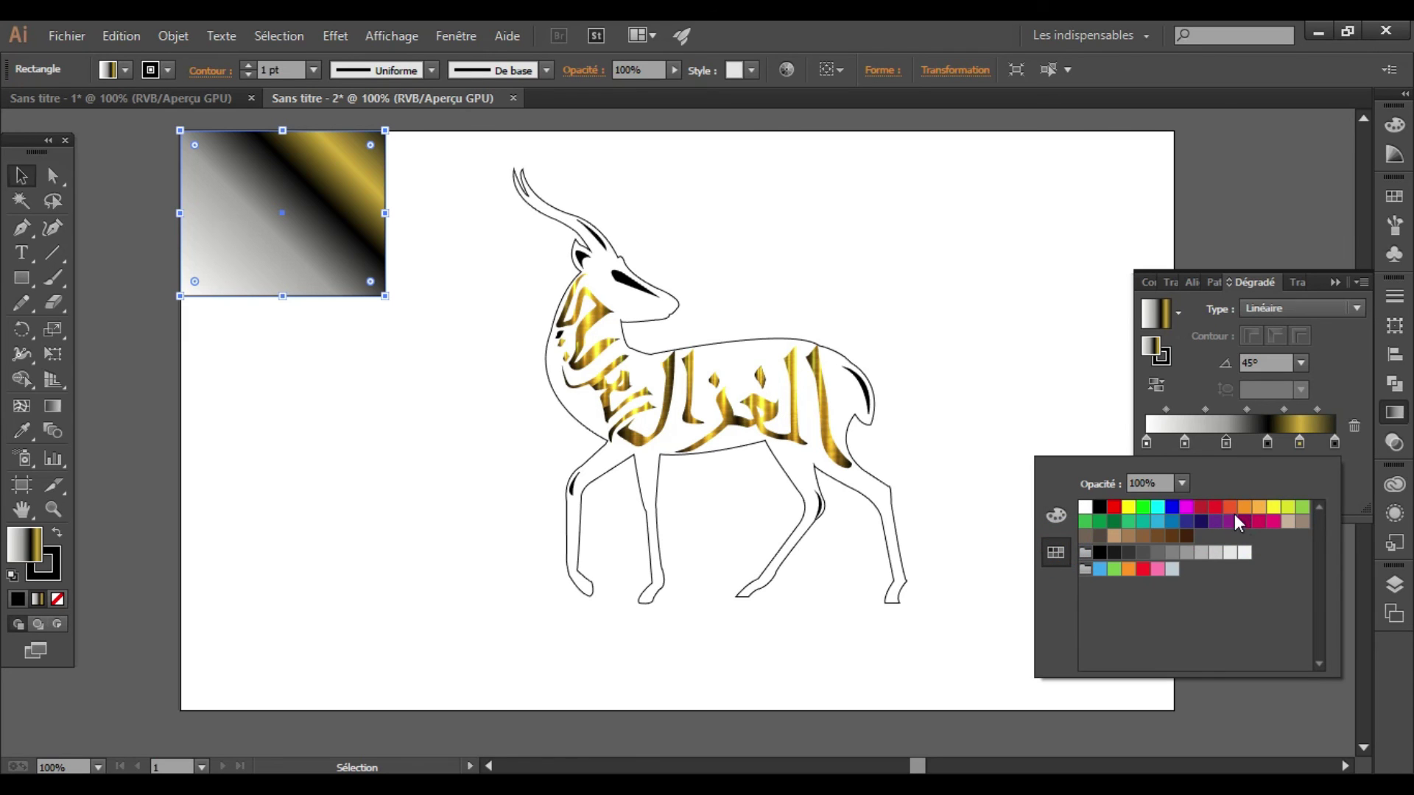
{"action": "left_click", "coordinate": [1056, 516]}
{"action": "type", "text": "d4"}
{"action": "key", "text": "Return"}
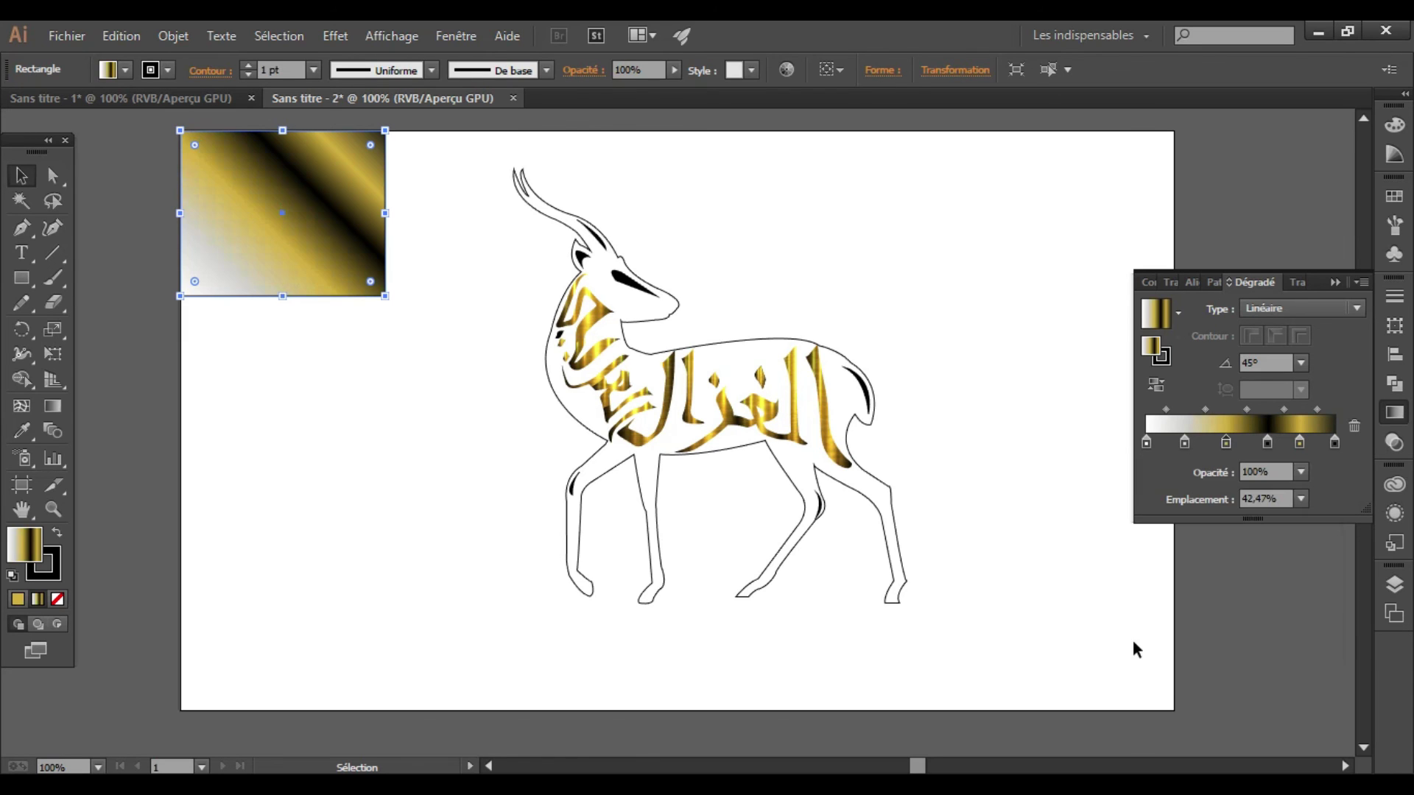
Step: Make another stop black and set the starting stop to white
{"action": "double_click", "coordinate": [1185, 442]}
{"action": "left_click", "coordinate": [1090, 623]}
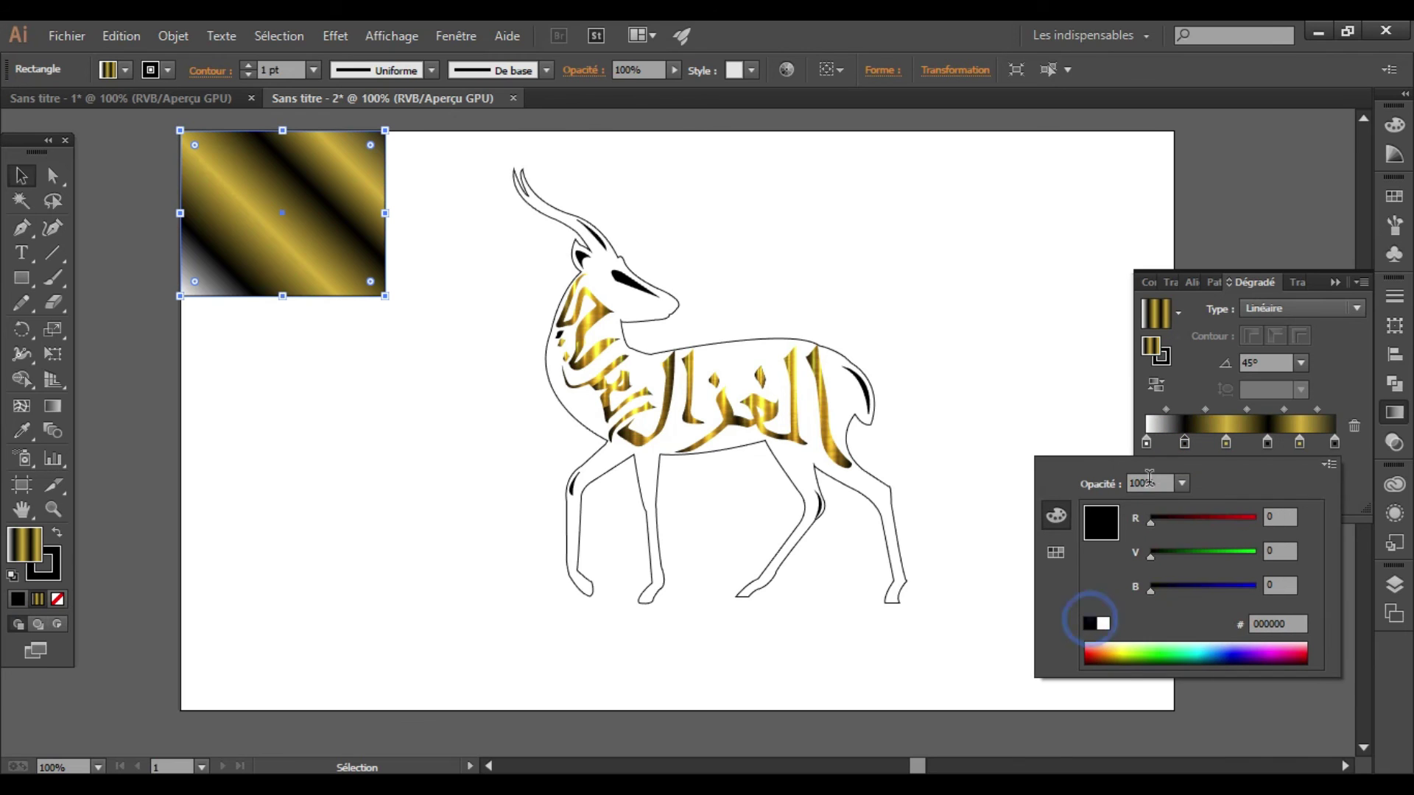
{"action": "left_click", "coordinate": [1147, 442]}
{"action": "double_click", "coordinate": [1147, 441]}
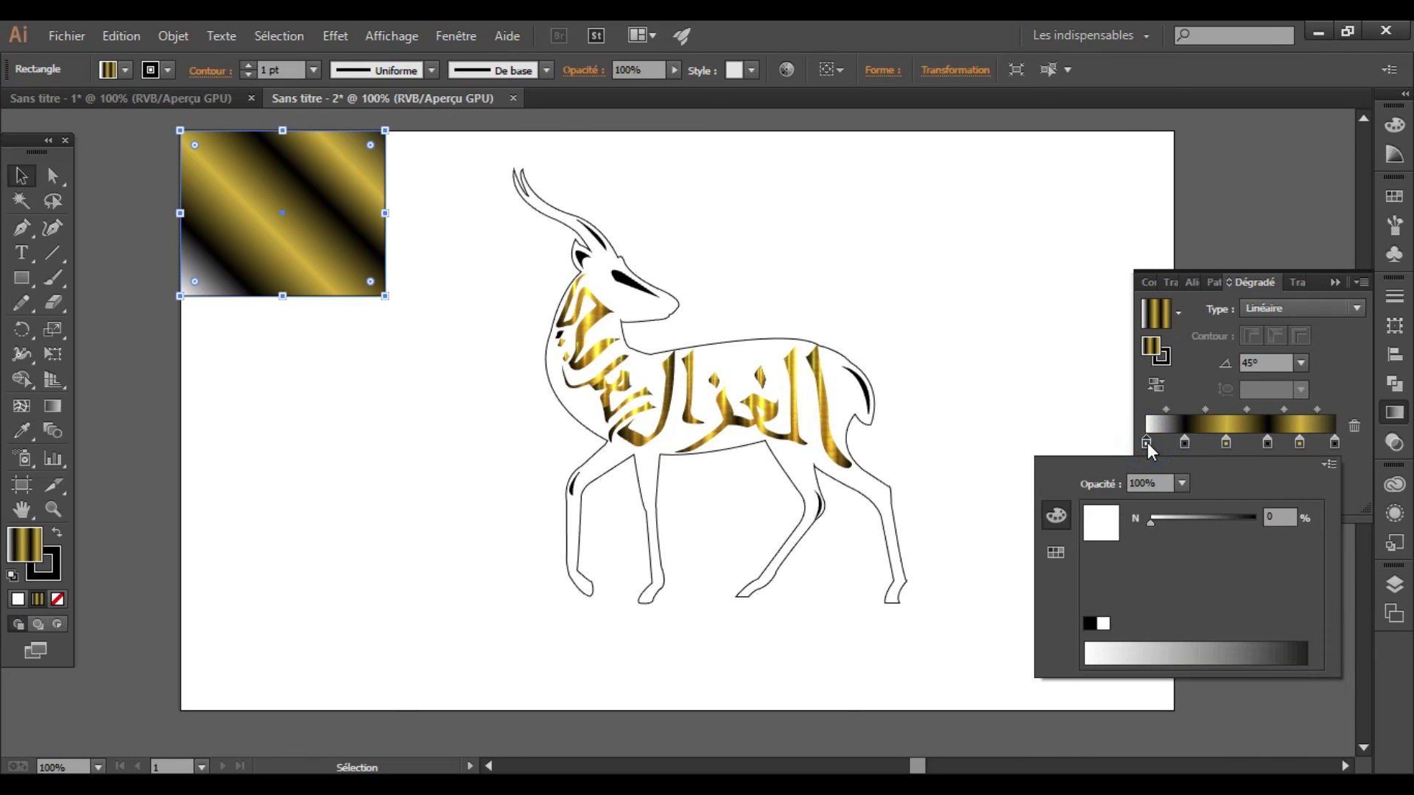
{"action": "left_click", "coordinate": [1055, 552]}
{"action": "left_click", "coordinate": [1055, 515]}
{"action": "left_click", "coordinate": [1146, 444]}
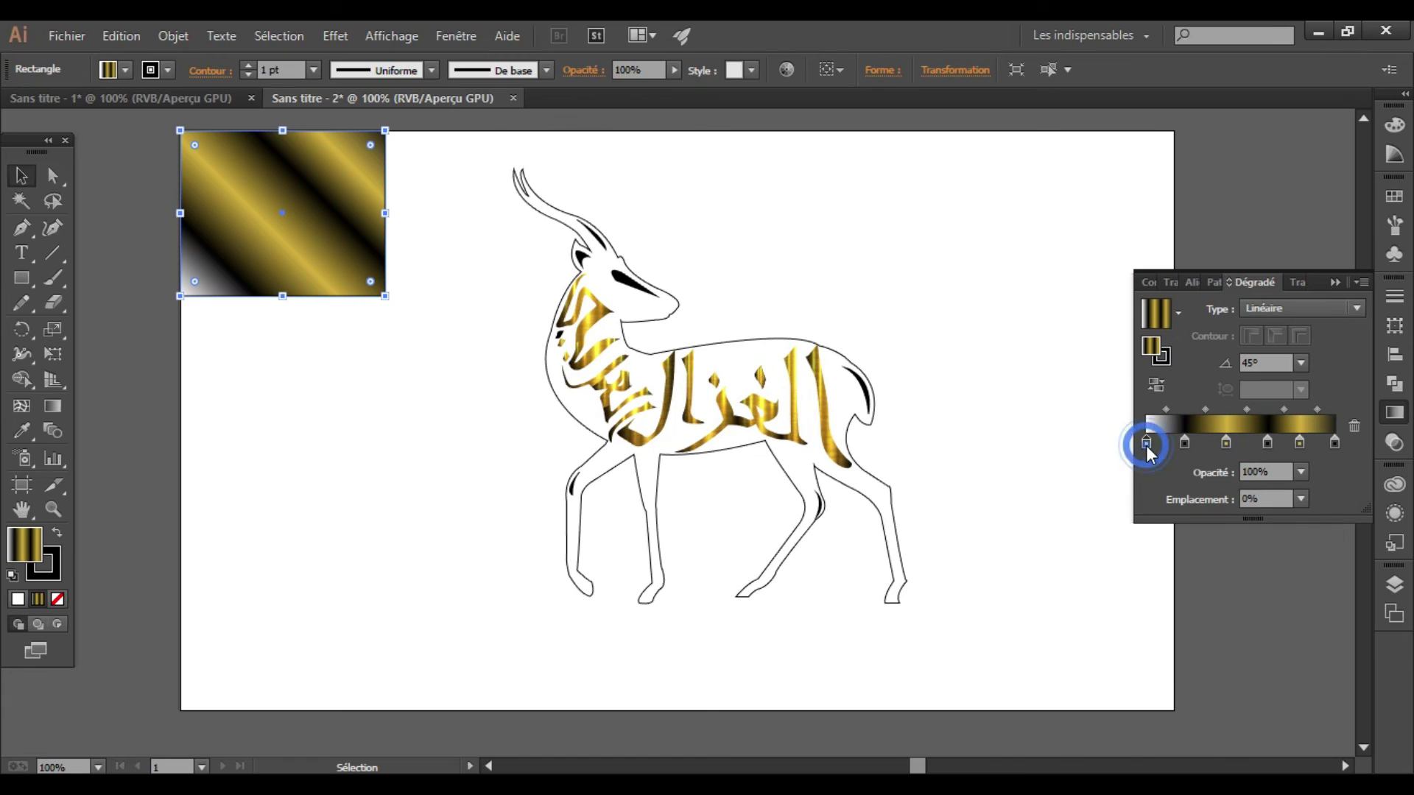
{"action": "double_click", "coordinate": [1146, 444]}
{"action": "left_click", "coordinate": [1055, 552]}
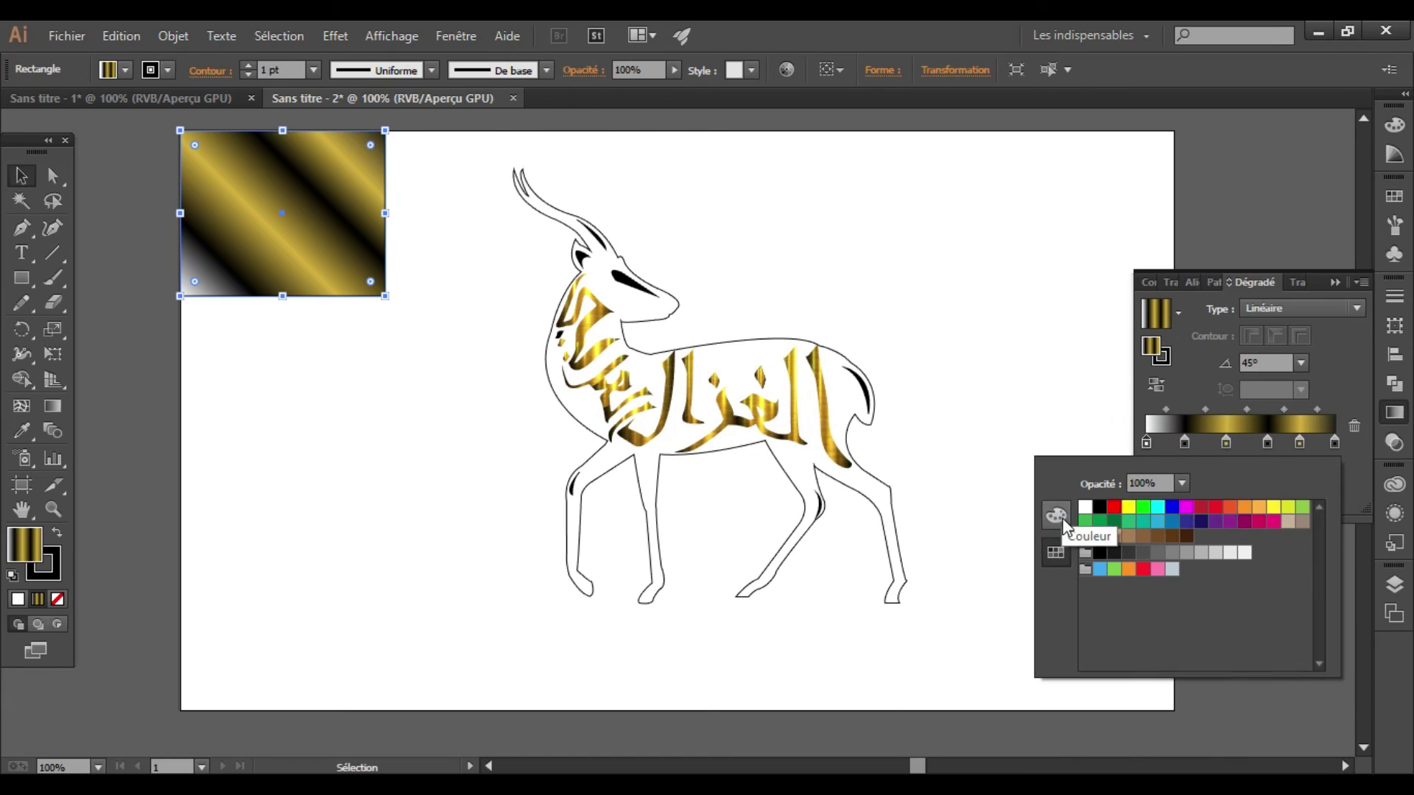
{"action": "left_click", "coordinate": [1055, 515]}
{"action": "left_click", "coordinate": [1216, 651]}
{"action": "left_click", "coordinate": [1055, 552]}
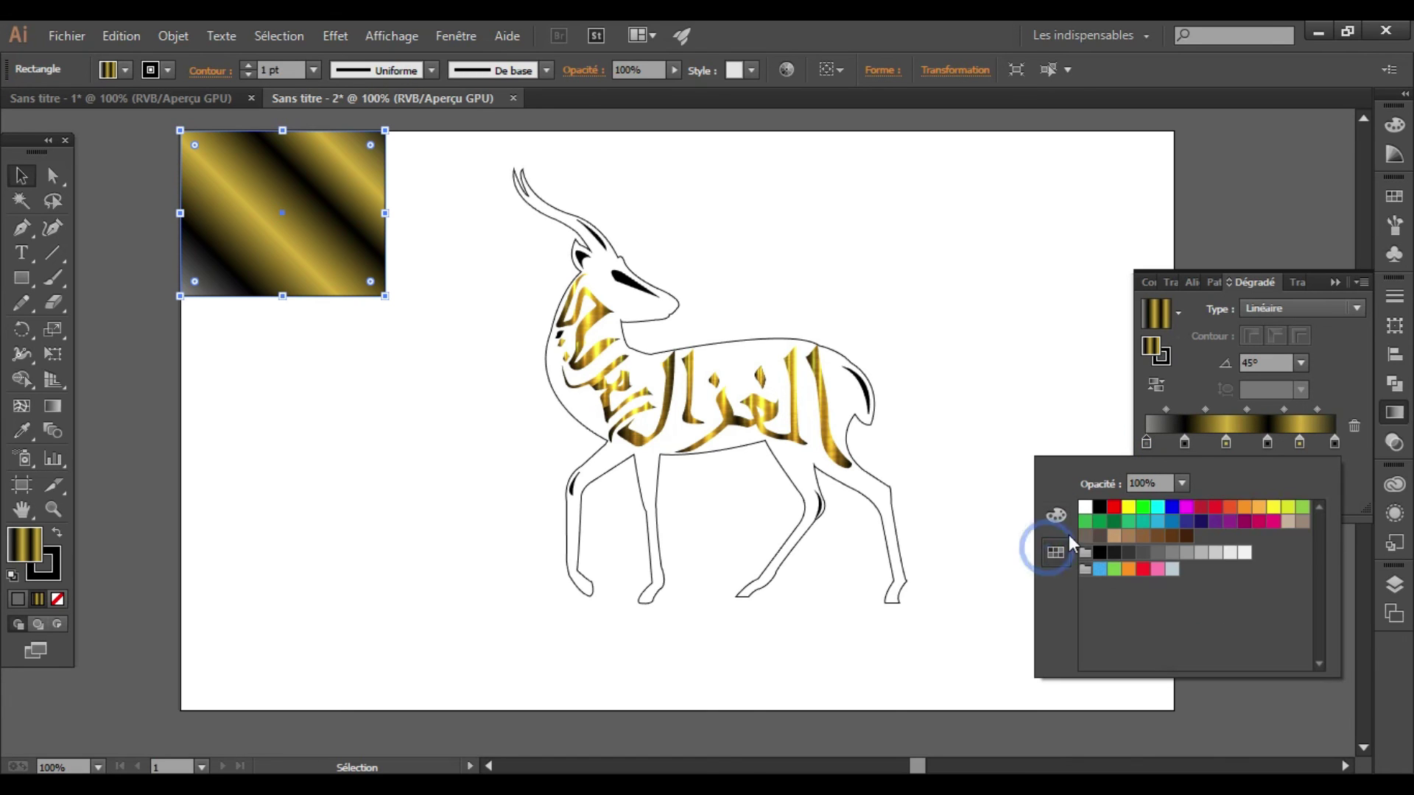
{"action": "left_click", "coordinate": [1084, 506]}
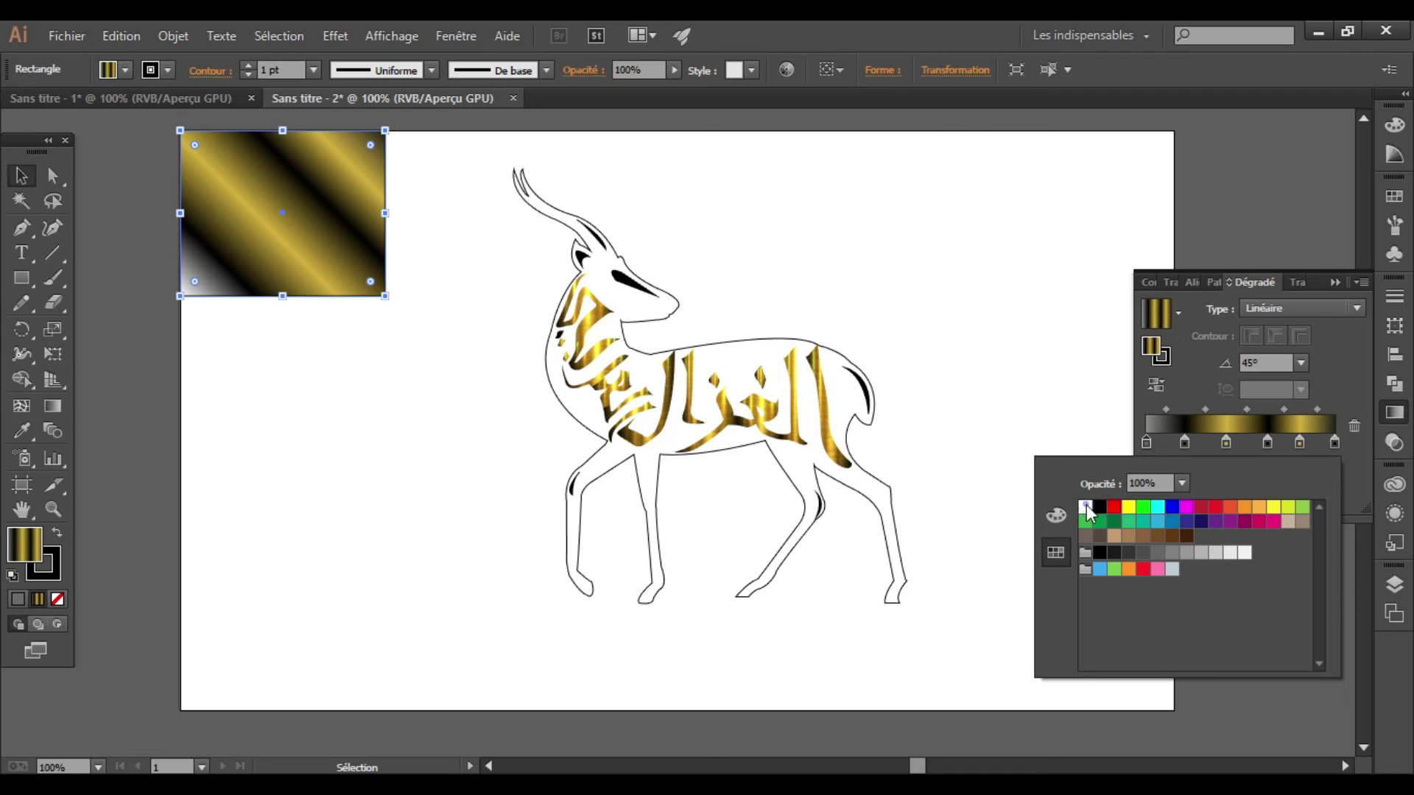
{"action": "left_click", "coordinate": [1277, 410]}
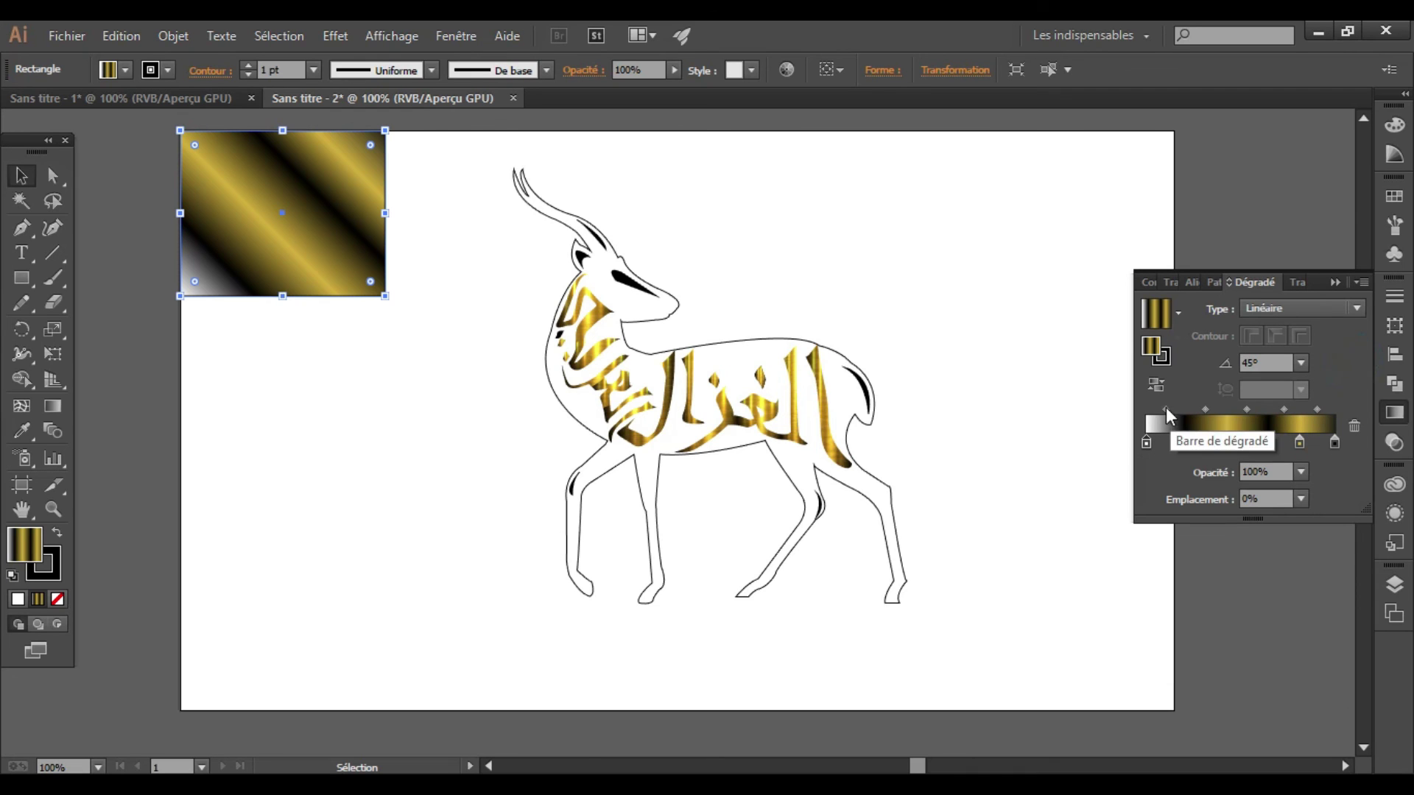
Step: Shift the first midpoint toward white, send the rectangle to back, and stretch it over the artboard
{"action": "left_click_drag", "start_coordinate": [1165, 410], "coordinate": [1153, 411]}
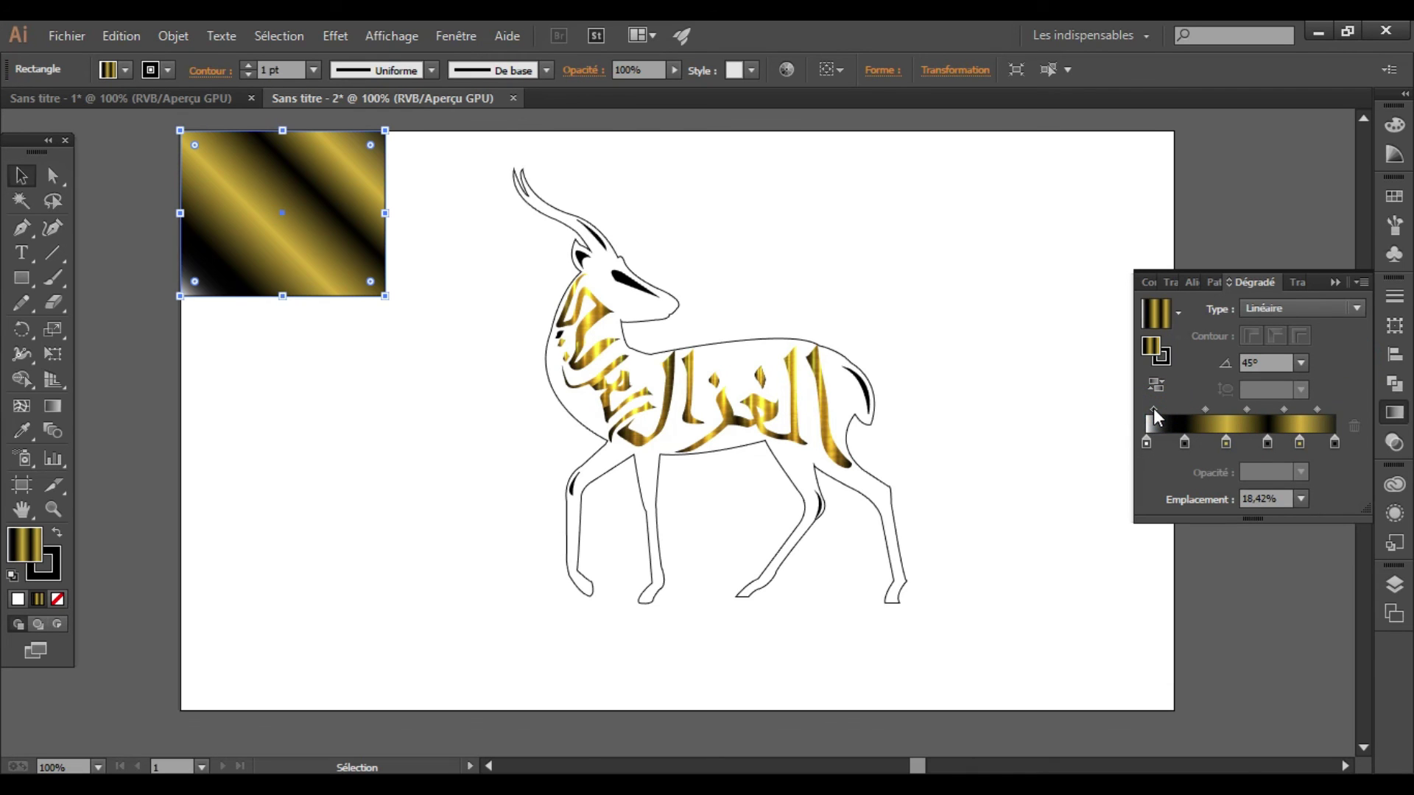
{"action": "left_click", "coordinate": [1334, 282]}
{"action": "right_click", "coordinate": [297, 190]}
{"action": "mouse_move", "coordinate": [361, 483]}
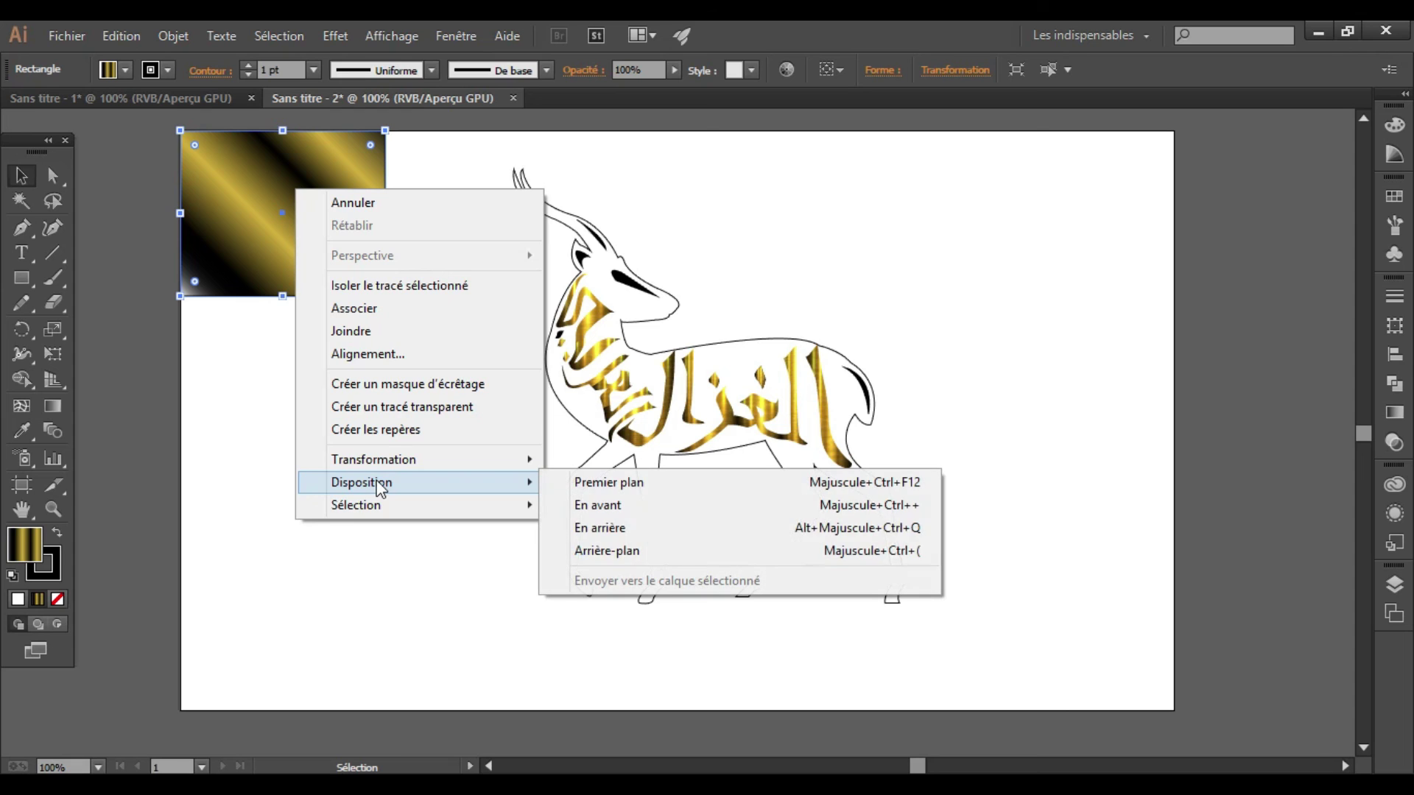
{"action": "left_click", "coordinate": [745, 553]}
{"action": "left_click_drag", "start_coordinate": [385, 295], "coordinate": [1173, 711]}
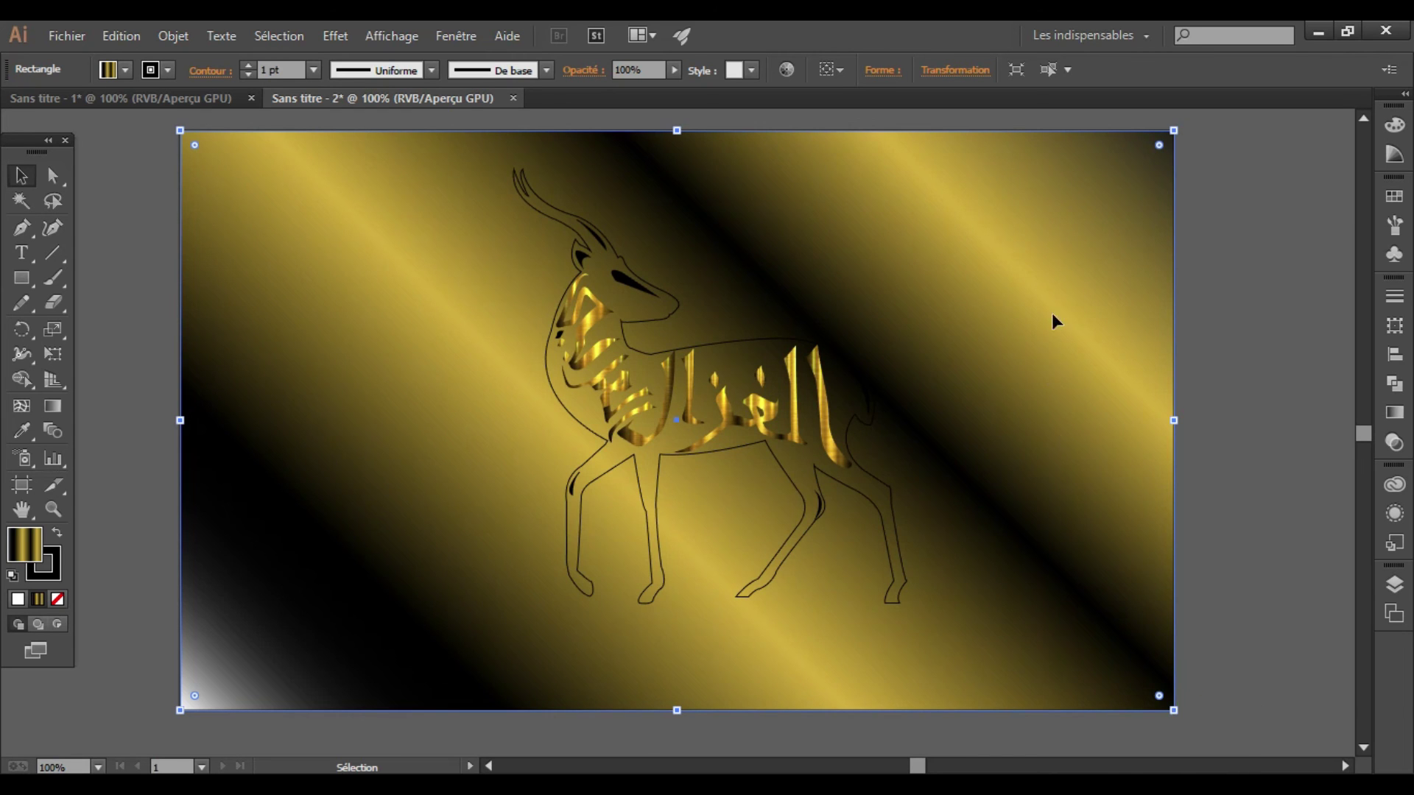
{"action": "left_click", "coordinate": [885, 489]}
Step: Set the gazelle's fill to white (Blanc) and its stroke to None
{"action": "left_click", "coordinate": [125, 69]}
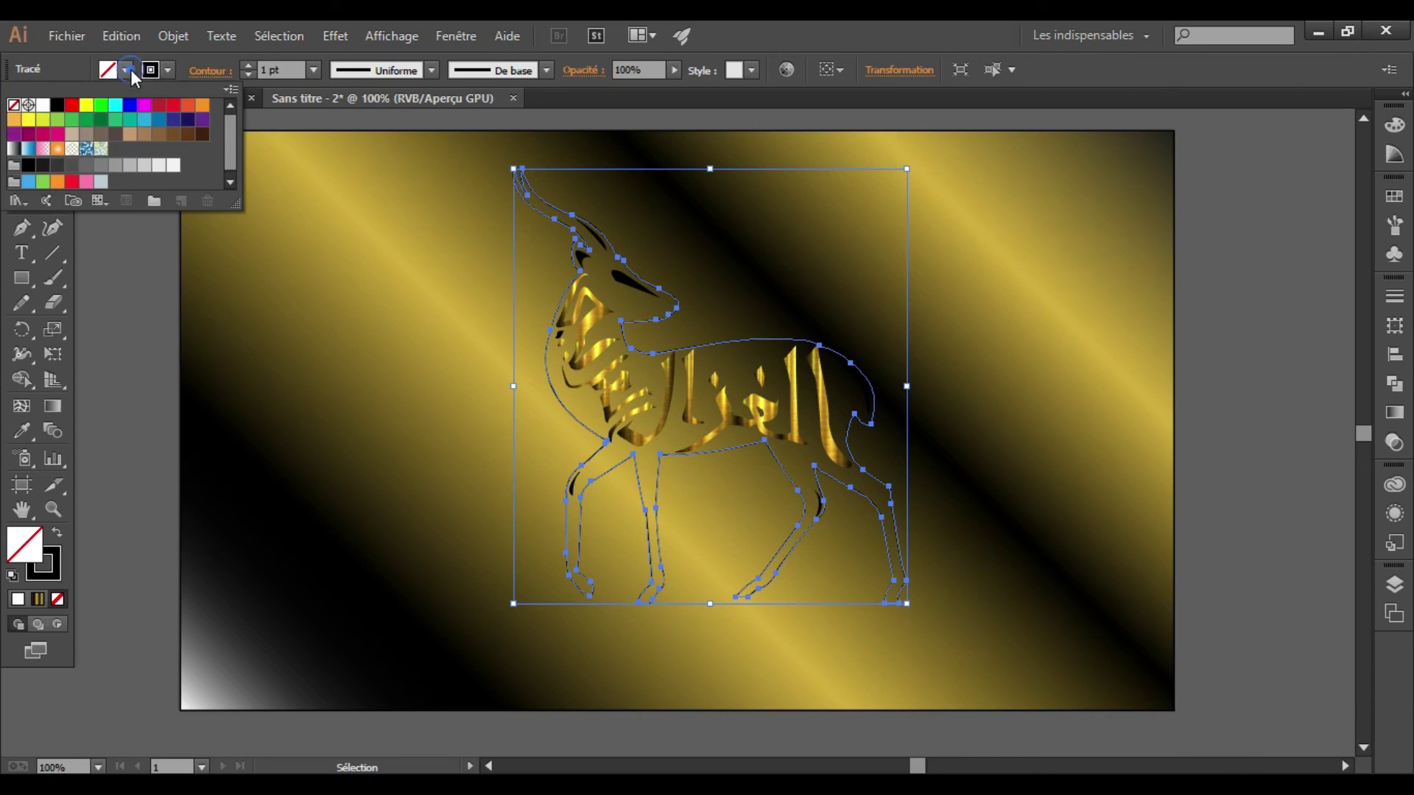
{"action": "left_click", "coordinate": [42, 106]}
{"action": "left_click", "coordinate": [170, 71]}
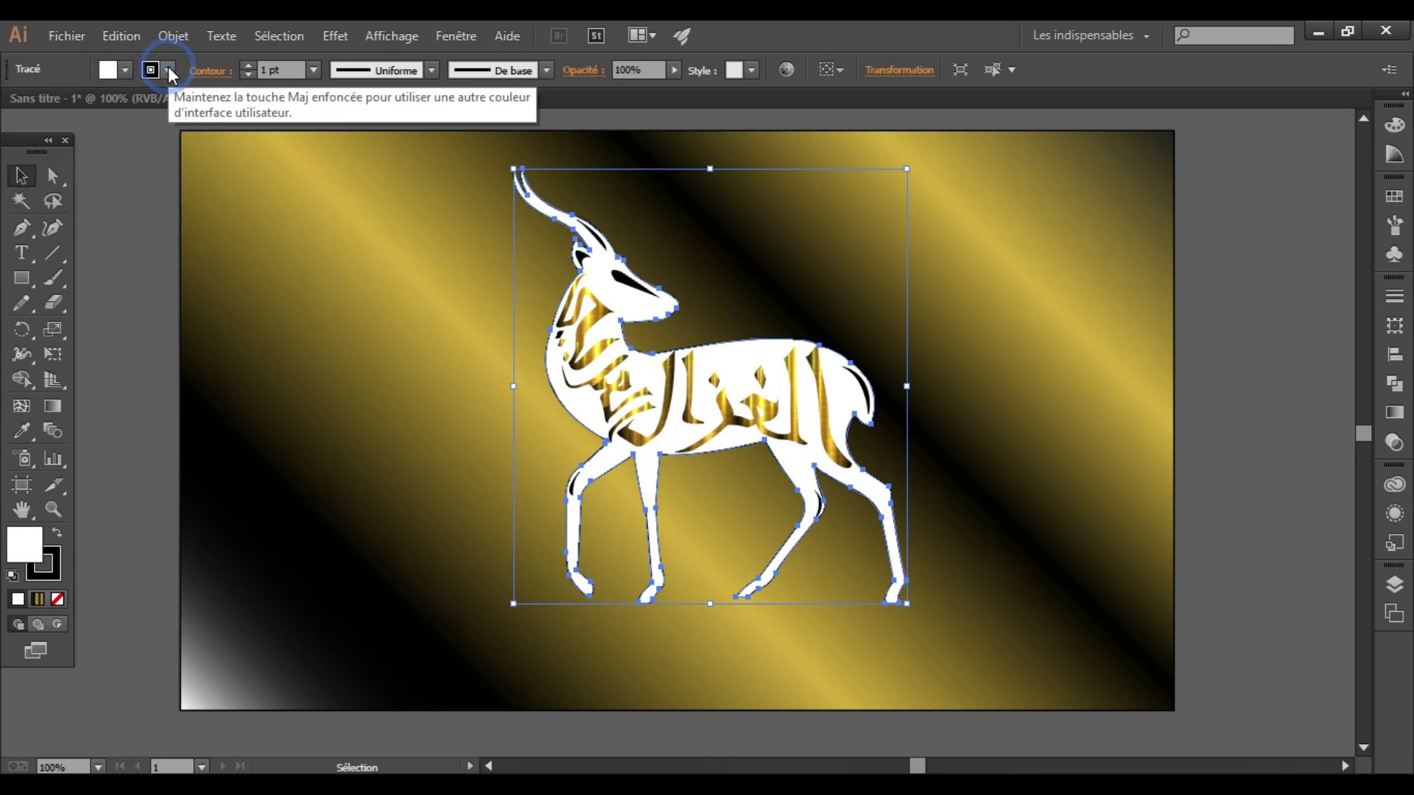
{"action": "left_click", "coordinate": [13, 105]}
{"action": "left_click", "coordinate": [1197, 287]}
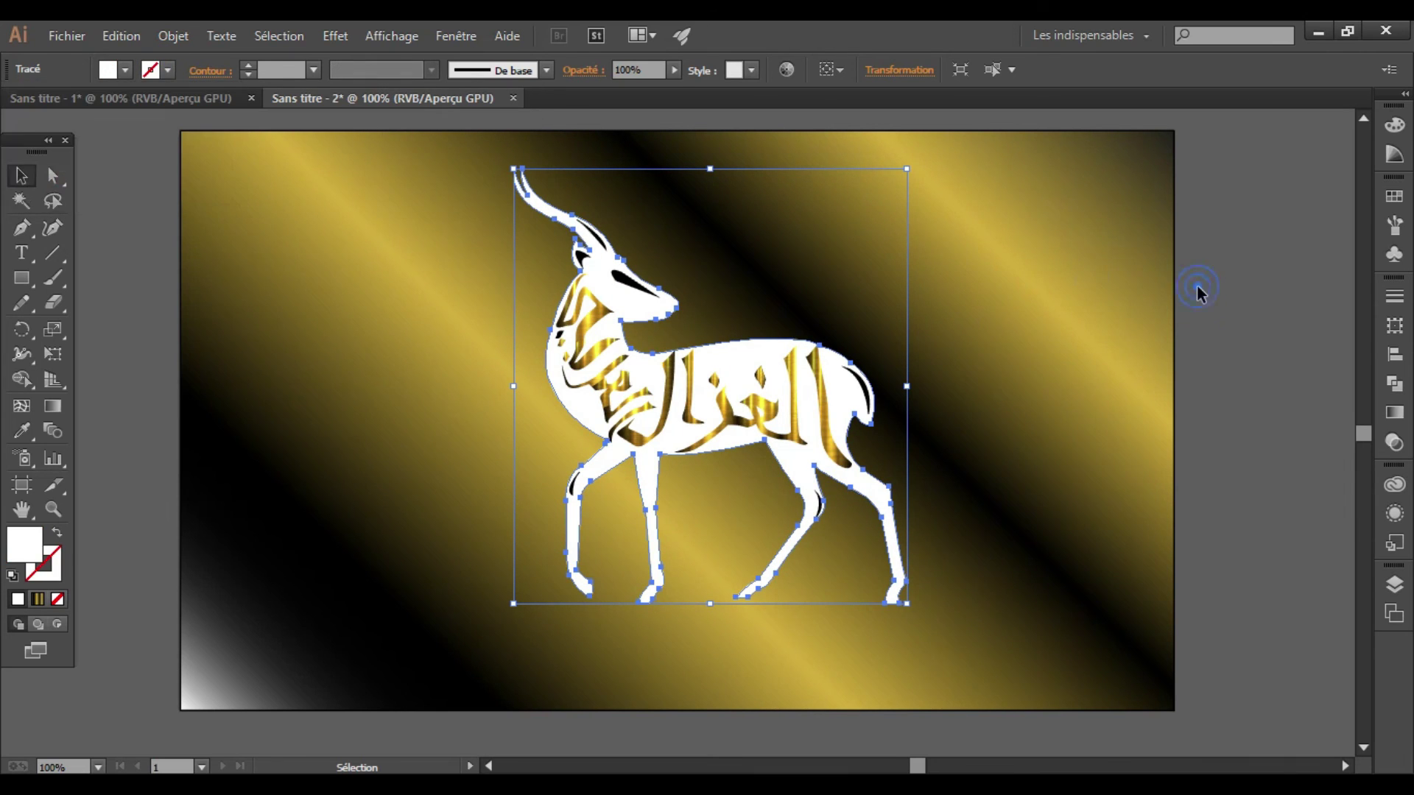
{"action": "left_click", "coordinate": [1206, 784]}
{"action": "right_click", "coordinate": [1223, 692]}
{"action": "left_click", "coordinate": [1208, 733]}
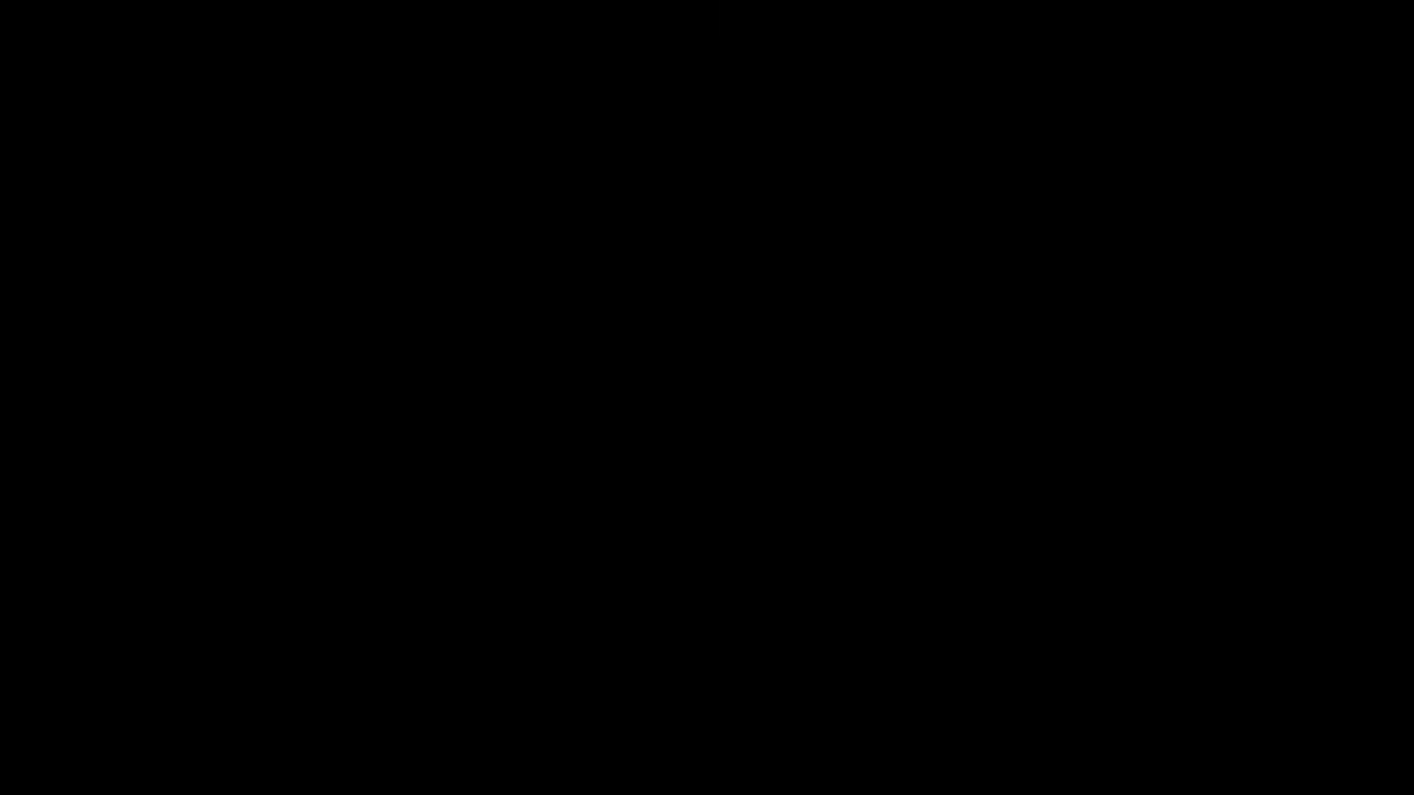